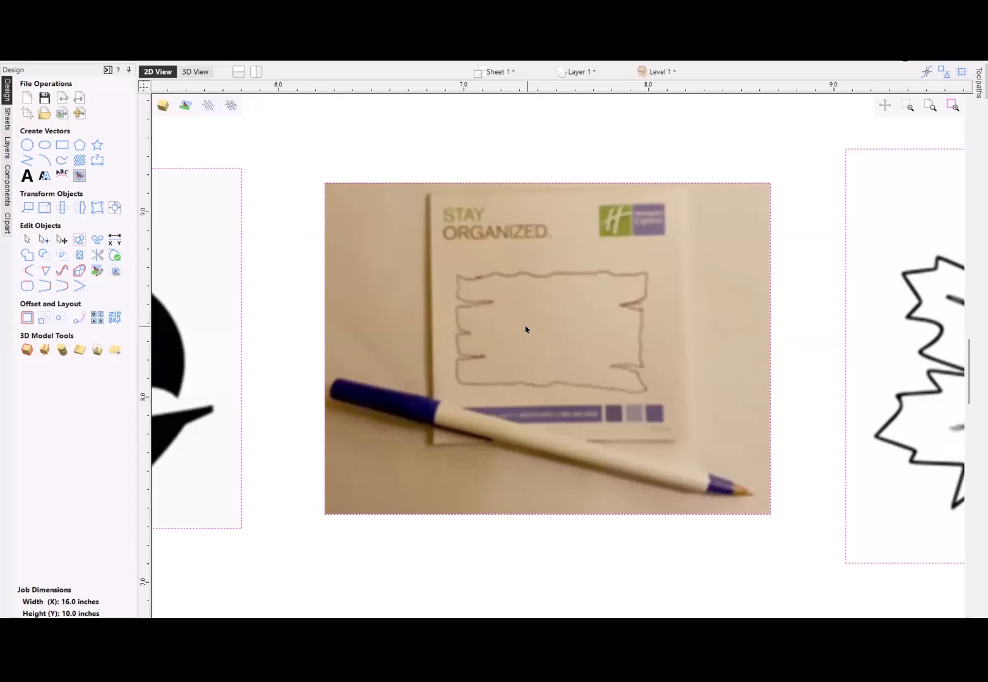
# - Move the notepad photo down to the middle of the sheet and shift the other four images off the sheet to its right
pyautogui.scroll(-10, 525, 329)
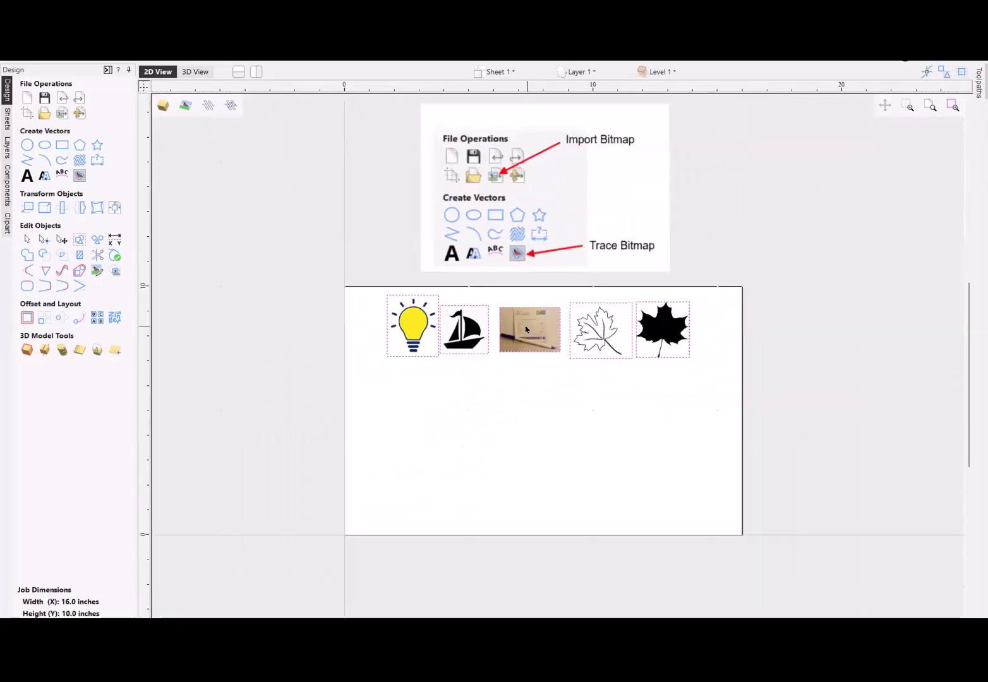
pyautogui.click(533, 334)
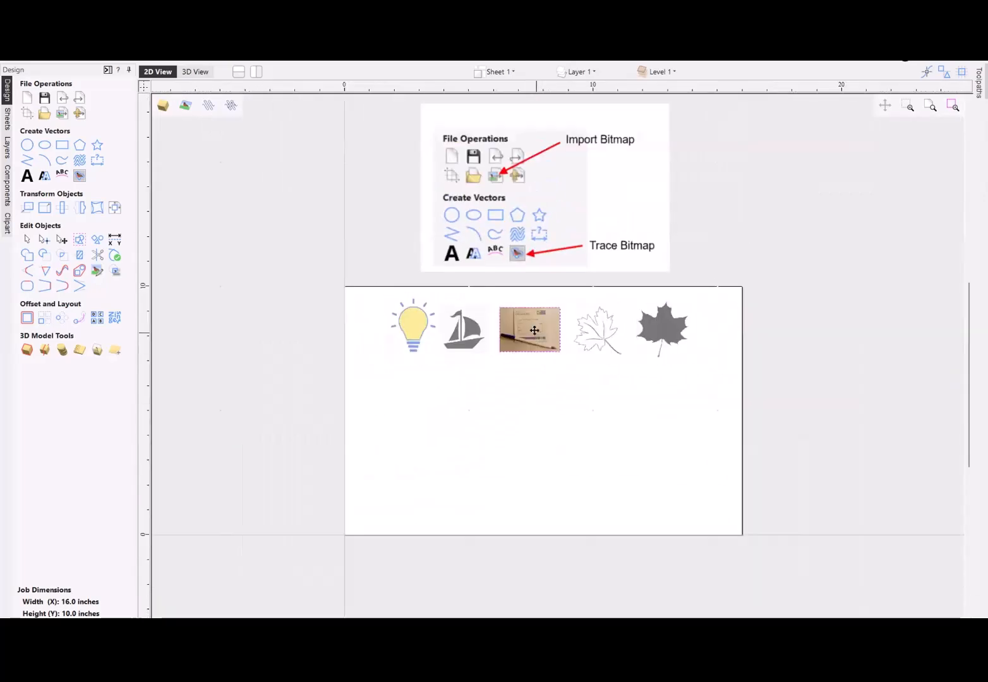
pyautogui.moveTo(535, 331); pyautogui.dragTo(535, 417)
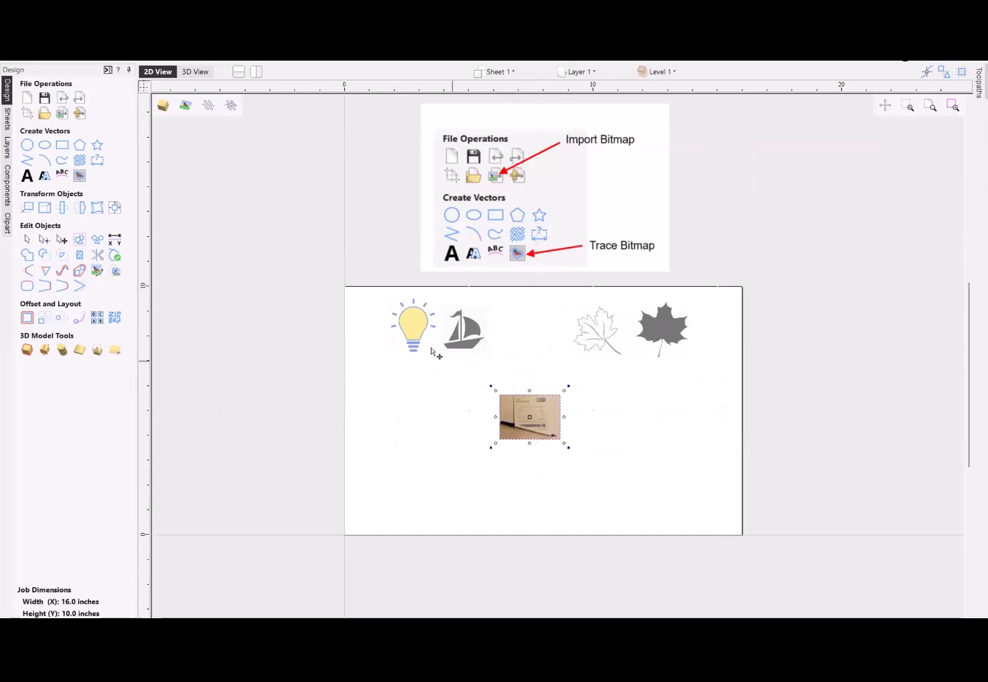
pyautogui.moveTo(337, 289); pyautogui.dragTo(721, 378)
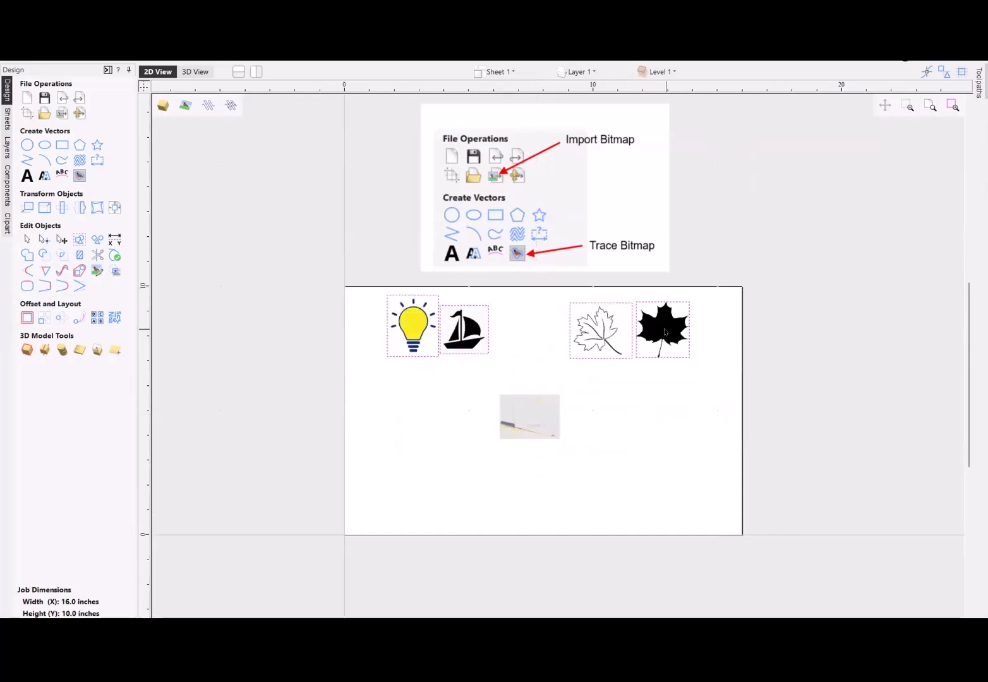
pyautogui.click(416, 324)
pyautogui.moveTo(416, 324); pyautogui.dragTo(785, 316)
# - Enlarge the notepad photo from its upper-left and lower-right corners to about 11.5 inches wide, and deselect it
pyautogui.click(521, 415)
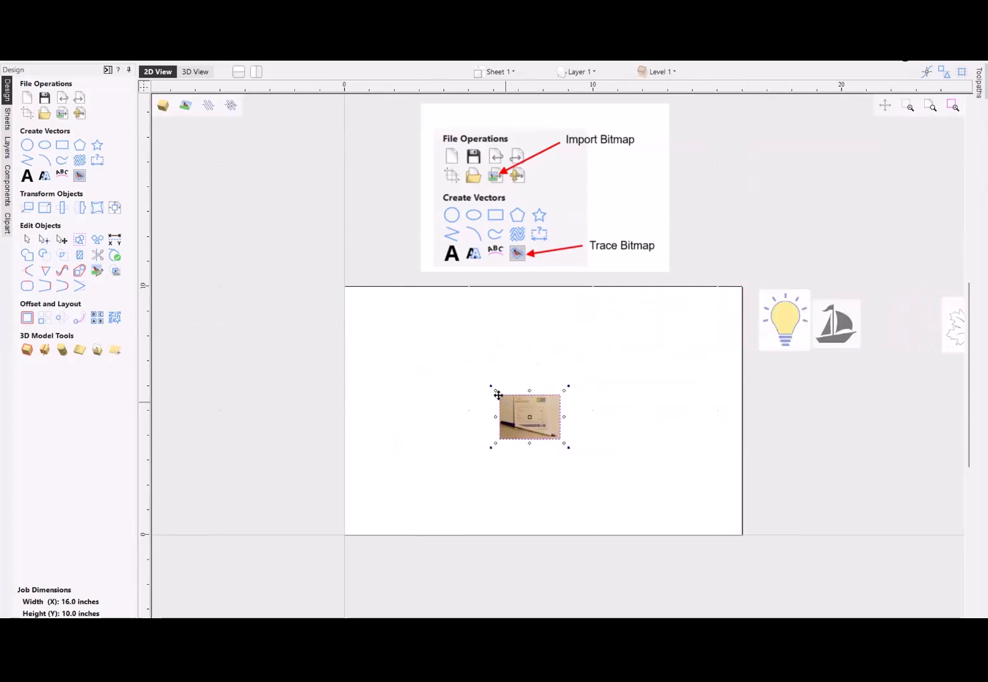
pyautogui.moveTo(493, 388); pyautogui.dragTo(364, 293)
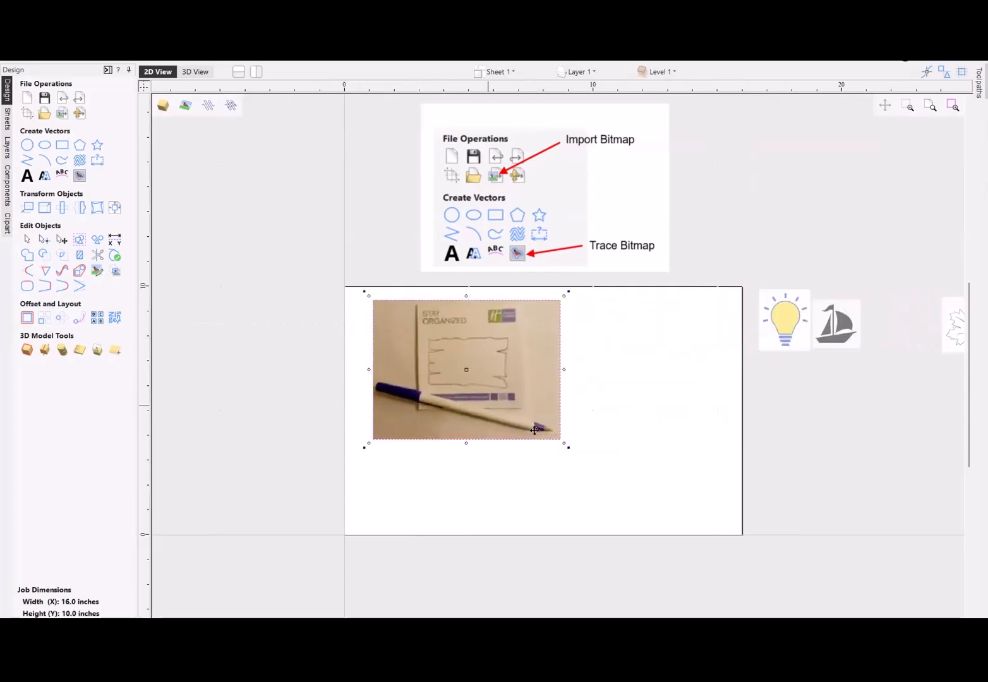
pyautogui.moveTo(566, 445); pyautogui.dragTo(713, 506)
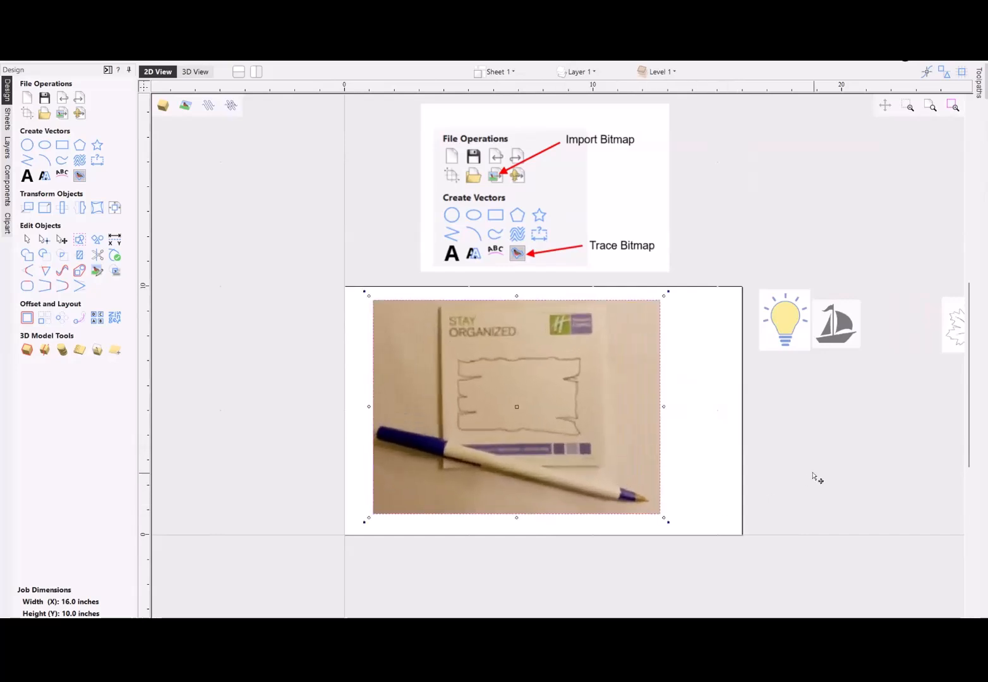
pyautogui.click(324, 390)
pyautogui.click(311, 380)
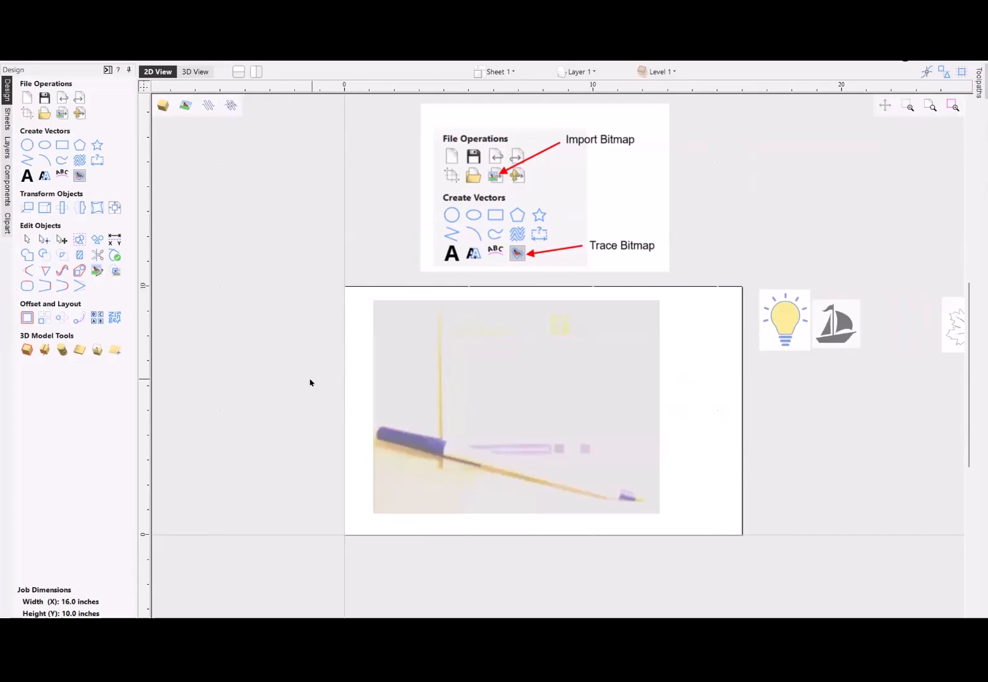
# - Set the notepad photo's non-selected fading to 0% and move the photo slightly toward the center of the sheet
pyautogui.click(494, 395)
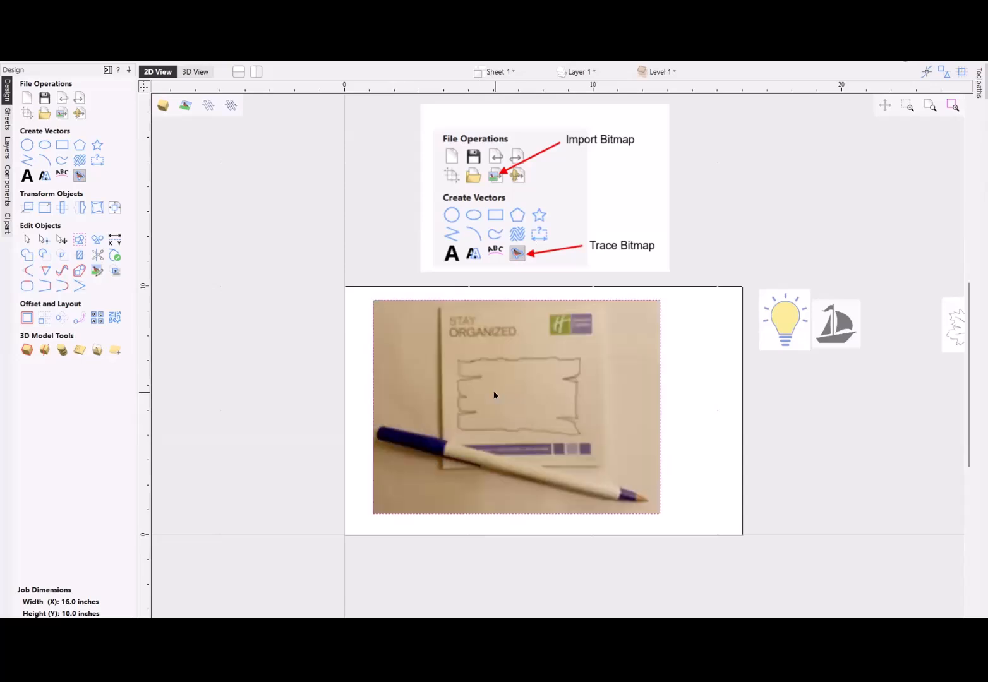
pyautogui.rightClick(494, 395)
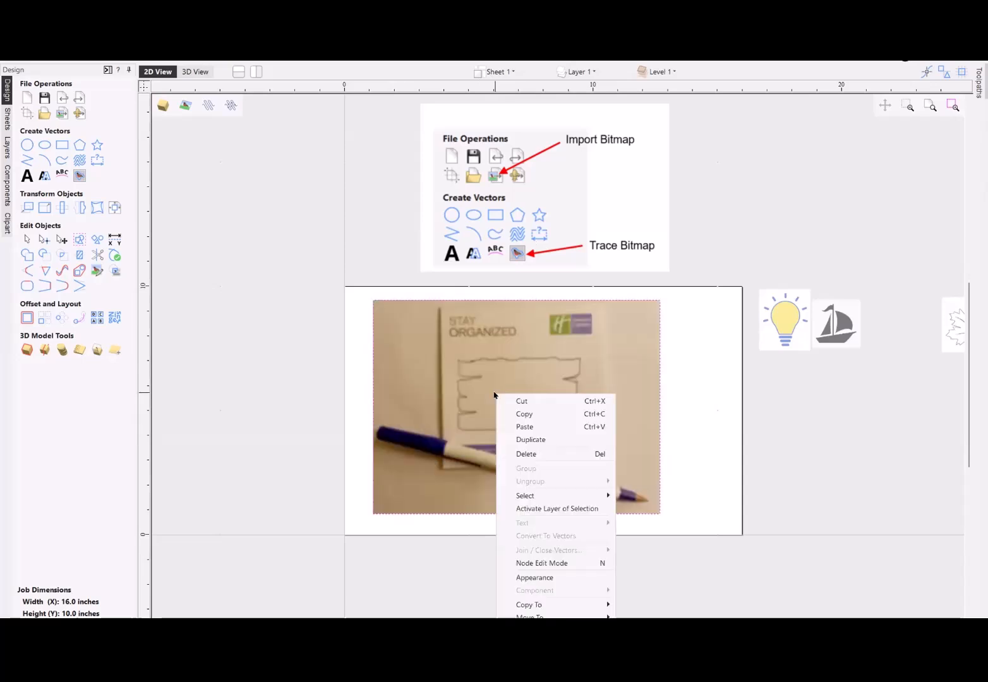
pyautogui.click(534, 577)
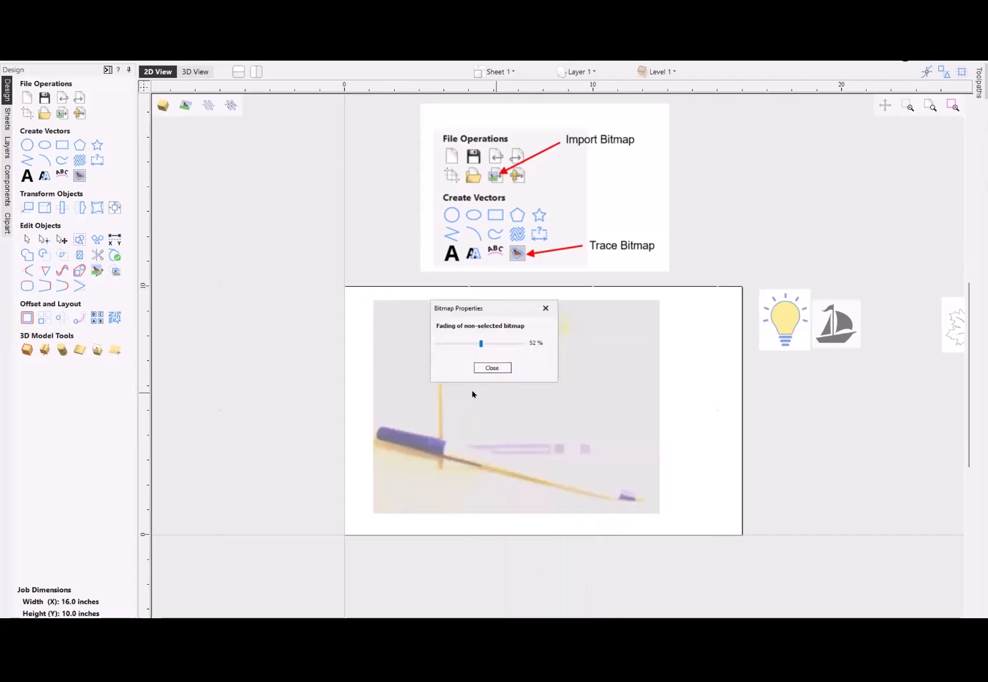
pyautogui.moveTo(479, 343); pyautogui.dragTo(432, 343)
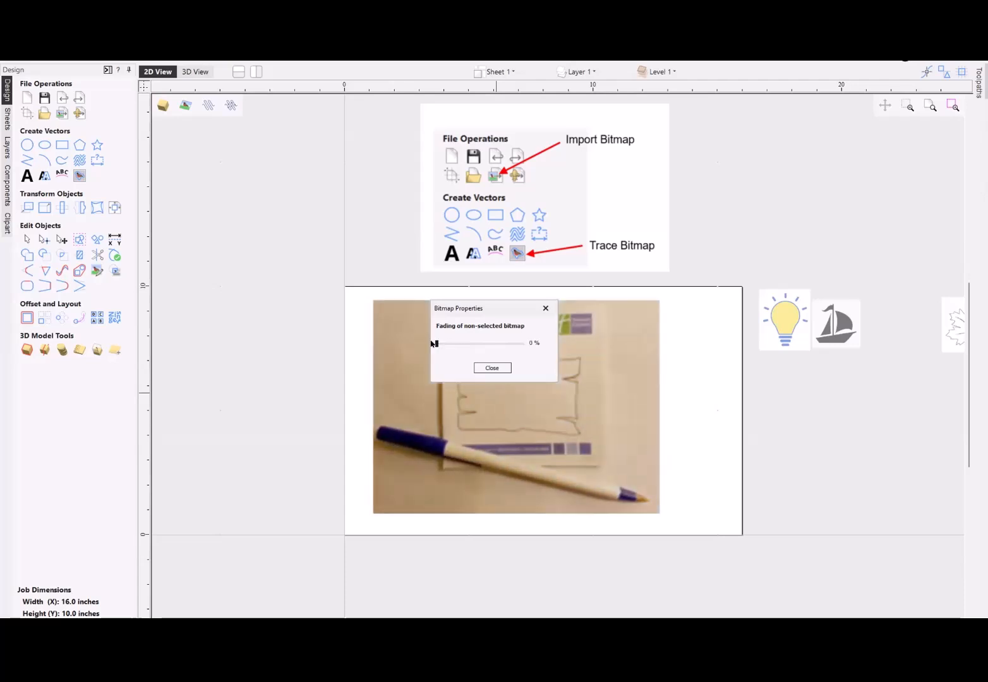
pyautogui.click(492, 366)
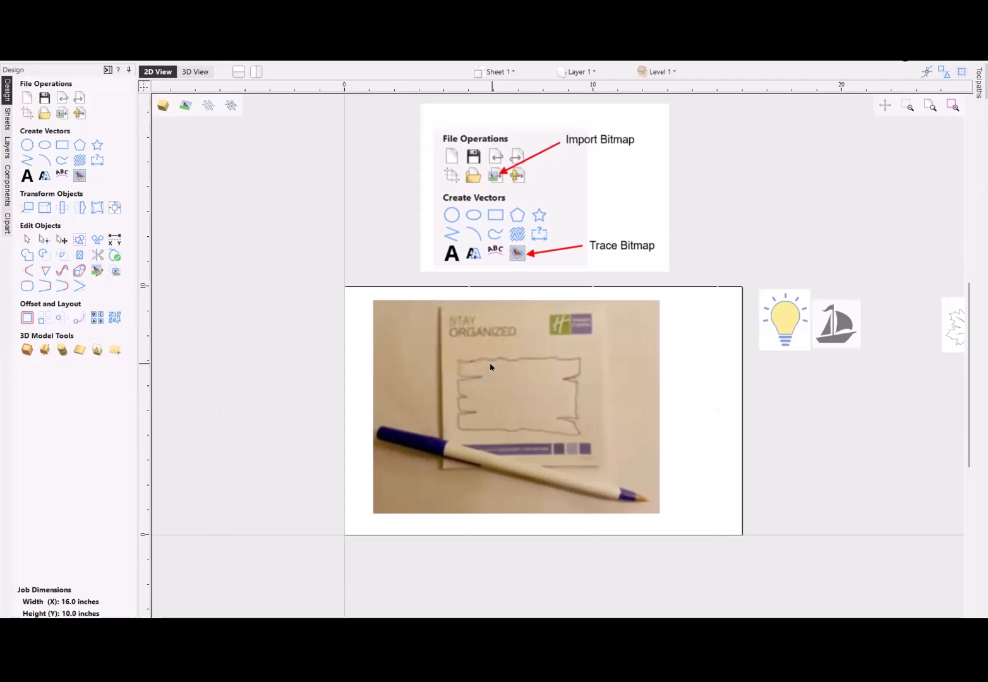
pyautogui.click(516, 391)
pyautogui.moveTo(519, 394); pyautogui.dragTo(545, 401)
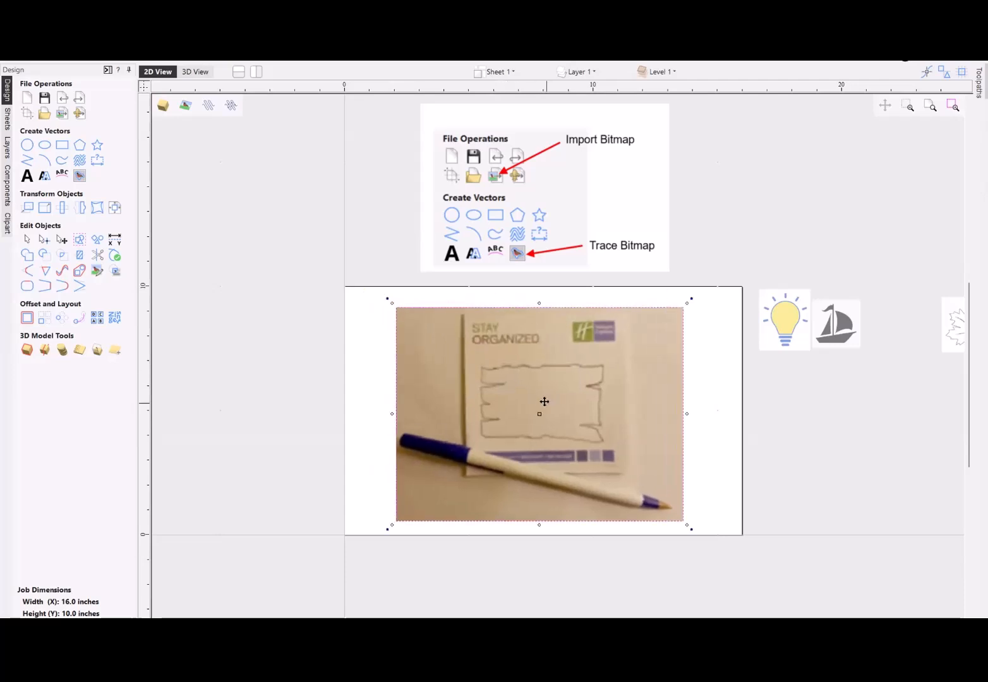
# - Draw a square-cornered rectangle about 5.8 by 3.5 inches around the plank sketch in the notepad photo
pyautogui.scroll(2, 544, 402)
pyautogui.scroll(-1, 544, 402)
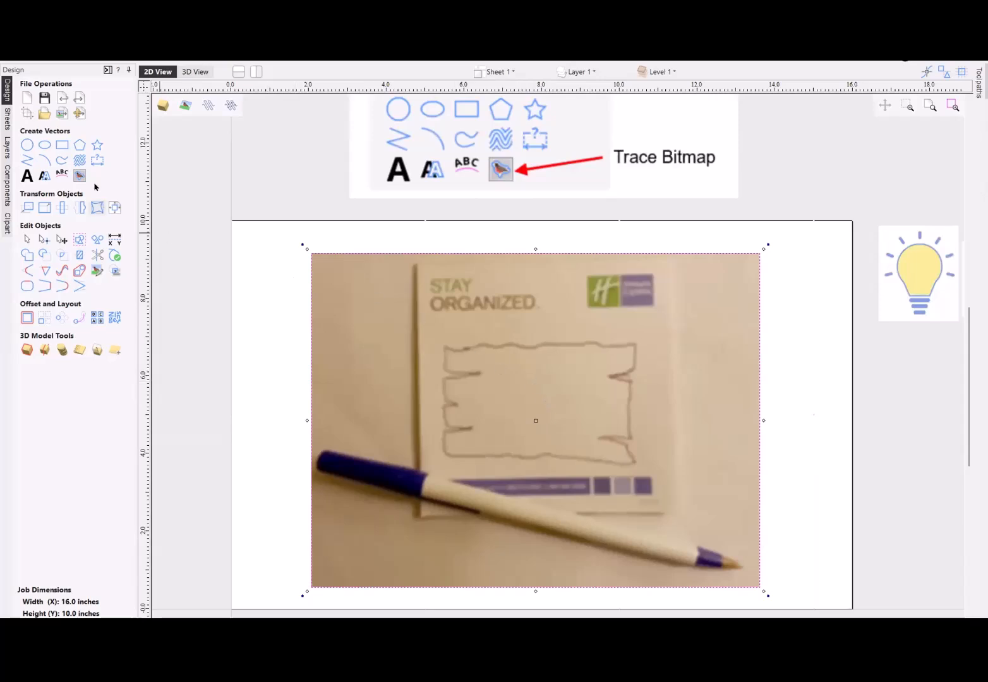
pyautogui.click(62, 145)
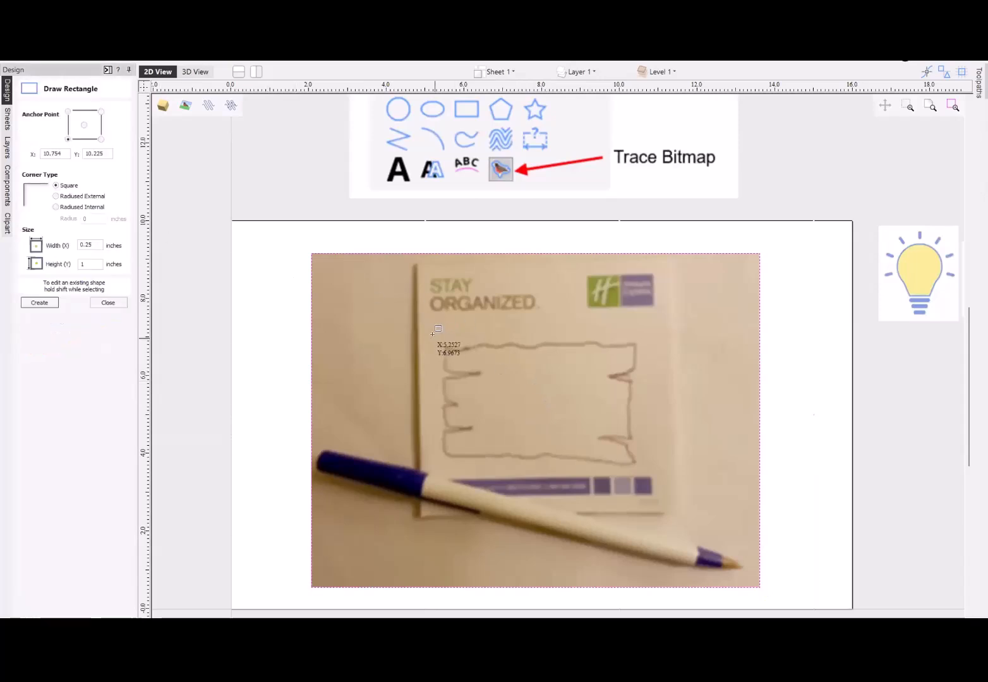
pyautogui.moveTo(430, 334)
pyautogui.mouseDown()
pyautogui.moveTo(595, 451)
pyautogui.moveTo(655, 467)
pyautogui.mouseUp()
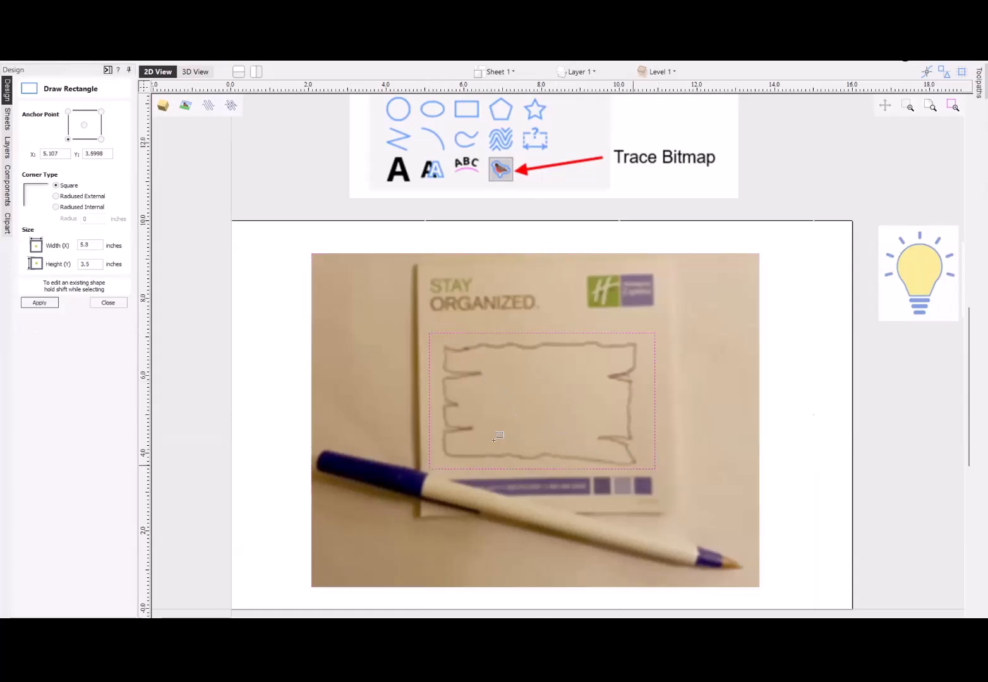
pyautogui.click(108, 302)
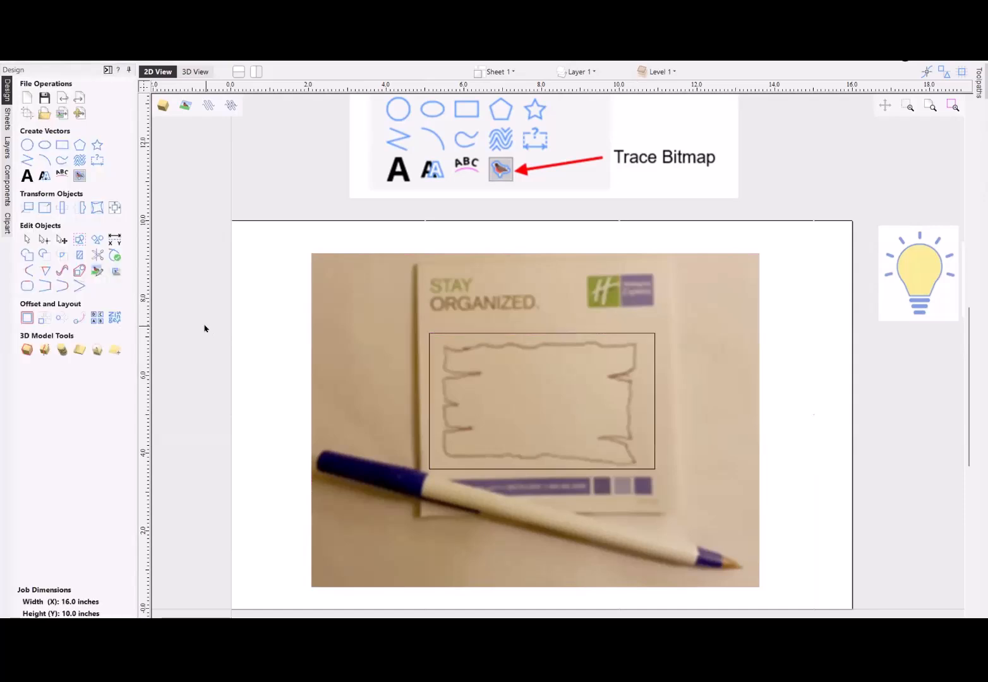
# - Crop the notepad photo to the rectangle drawn around the plank sketch
pyautogui.click(513, 335)
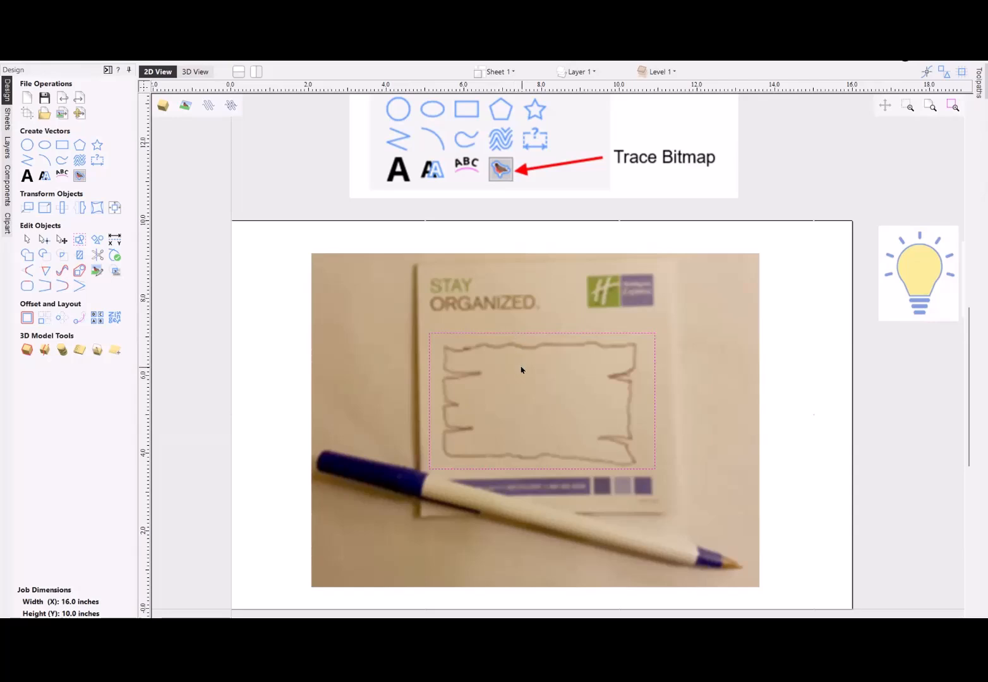
pyautogui.keyDown('shift'); pyautogui.click(521, 370); pyautogui.keyUp('shift')
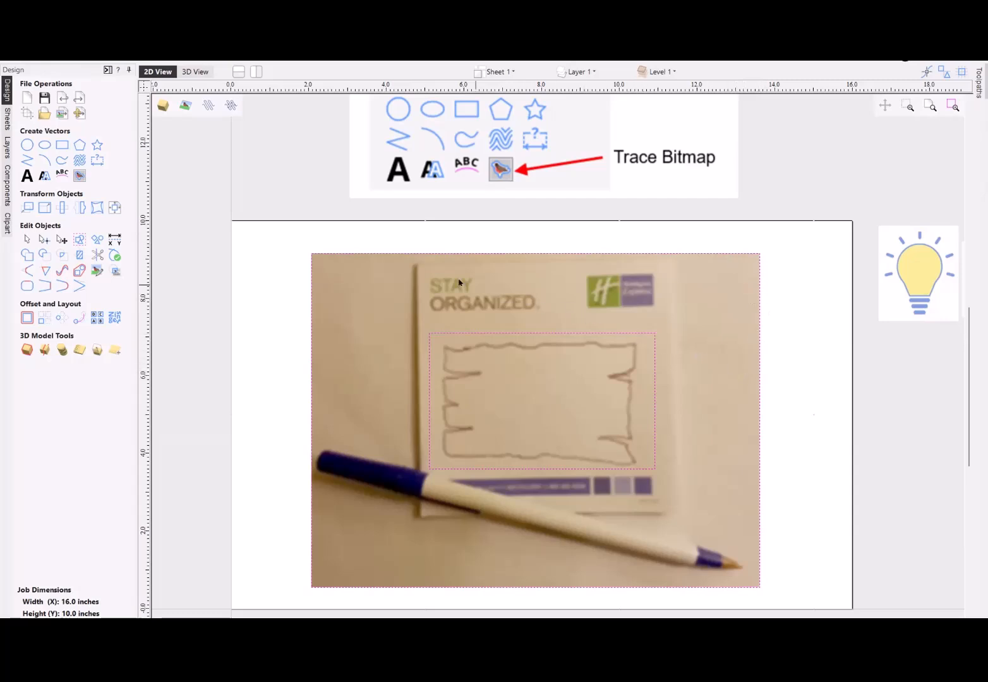
pyautogui.click(114, 273)
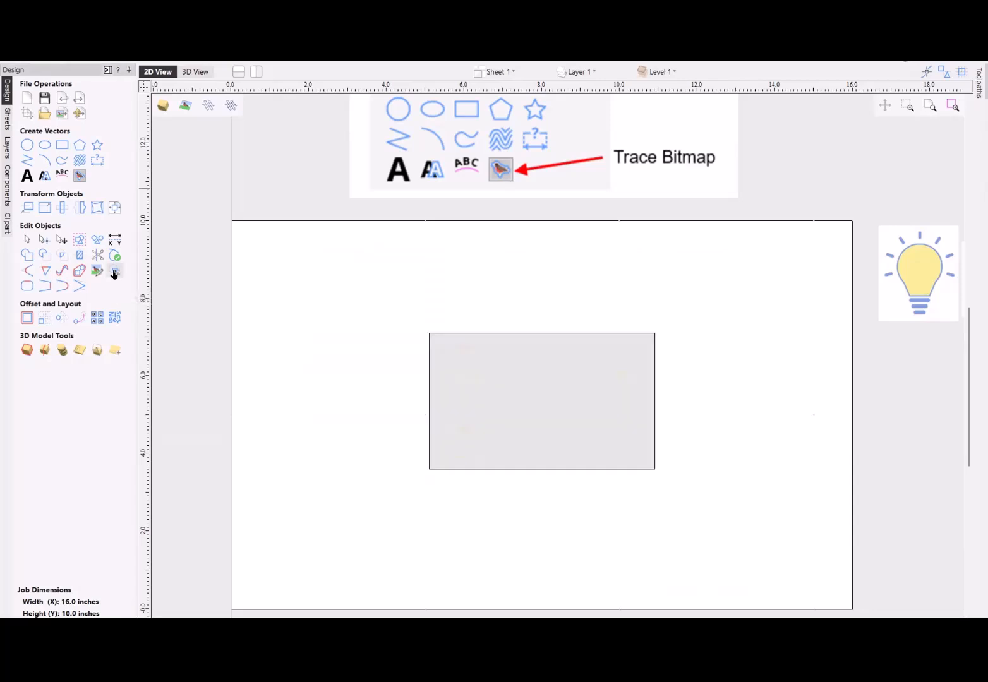
# - Remove the non-selected fading from the cropped plank bitmap
pyautogui.rightClick(500, 388)
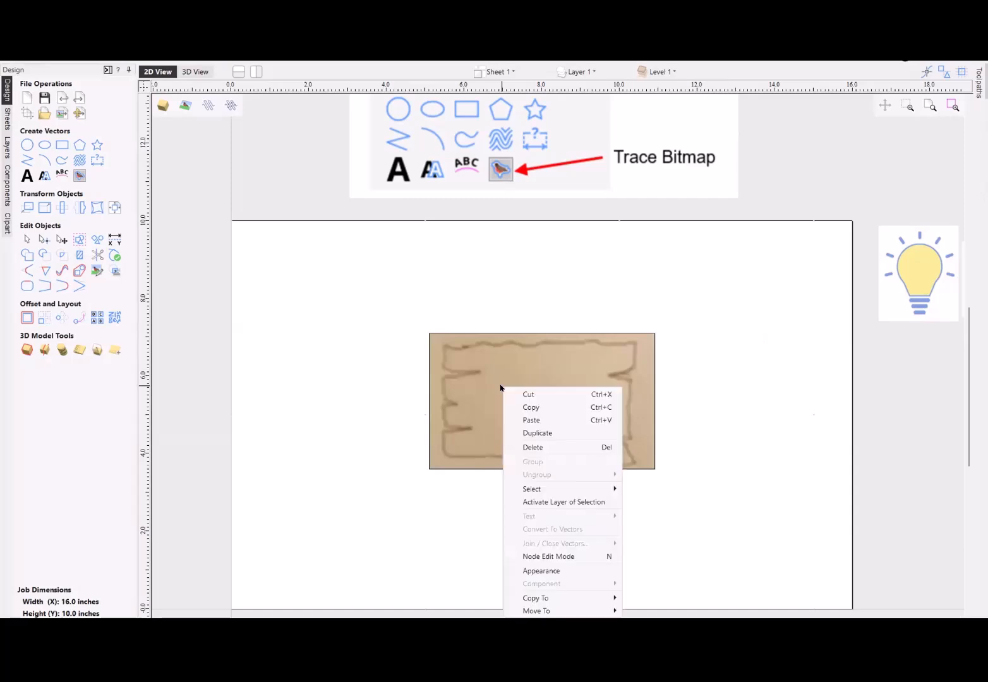
pyautogui.click(548, 571)
pyautogui.moveTo(480, 344); pyautogui.dragTo(439, 345)
pyautogui.click(492, 367)
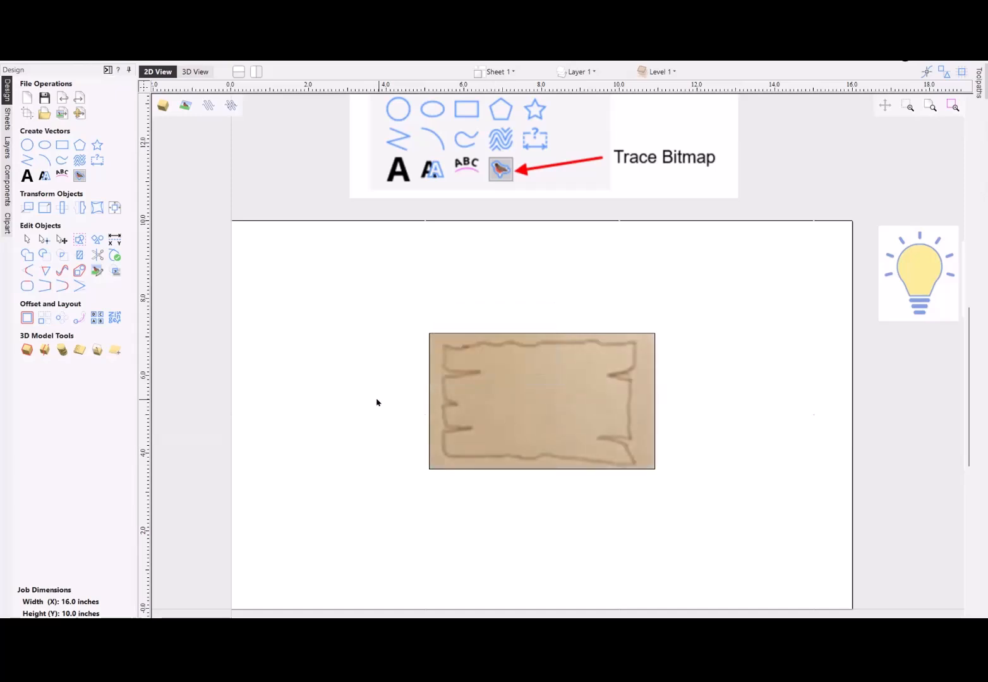
# - Enlarge the cropped plank bitmap from two opposite corners to about 14 inches wide so it nearly fills the sheet
pyautogui.click(477, 415)
pyautogui.moveTo(656, 470); pyautogui.dragTo(814, 567)
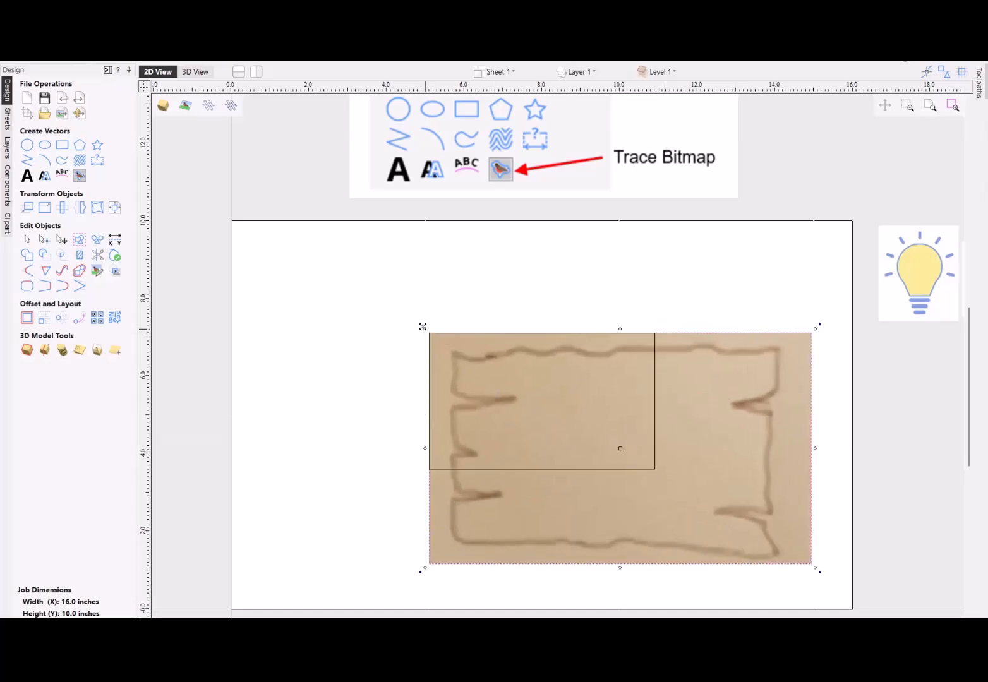
pyautogui.moveTo(422, 326); pyautogui.dragTo(215, 230)
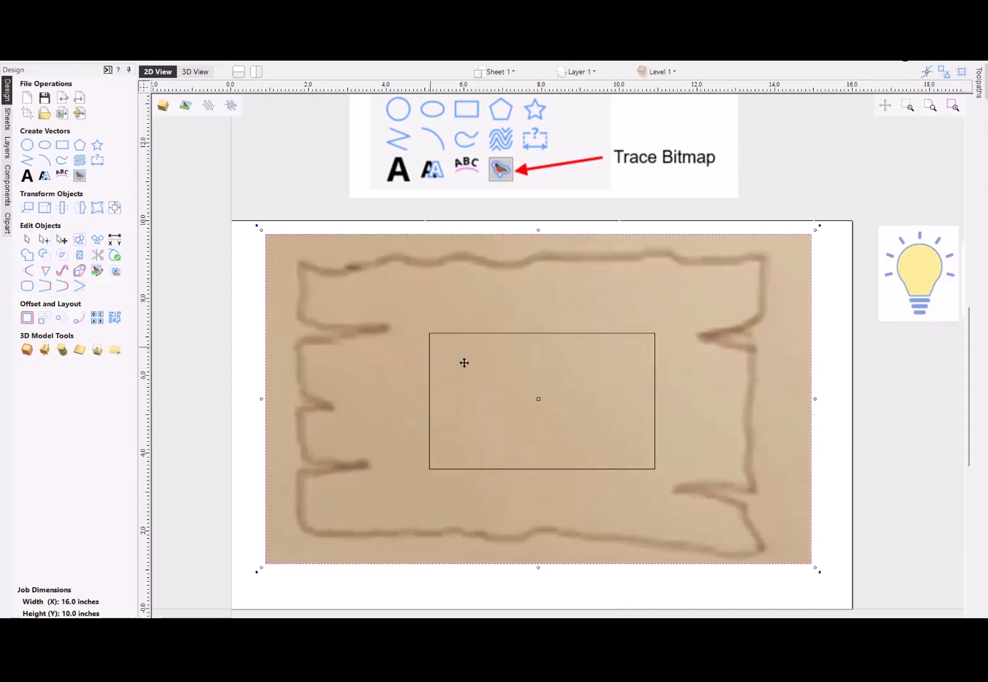
pyautogui.press('Escape')
# - Delete the leftover crop rectangle and move the plank bitmap slightly down and to the right
pyautogui.click(204, 323)
pyautogui.click(482, 333)
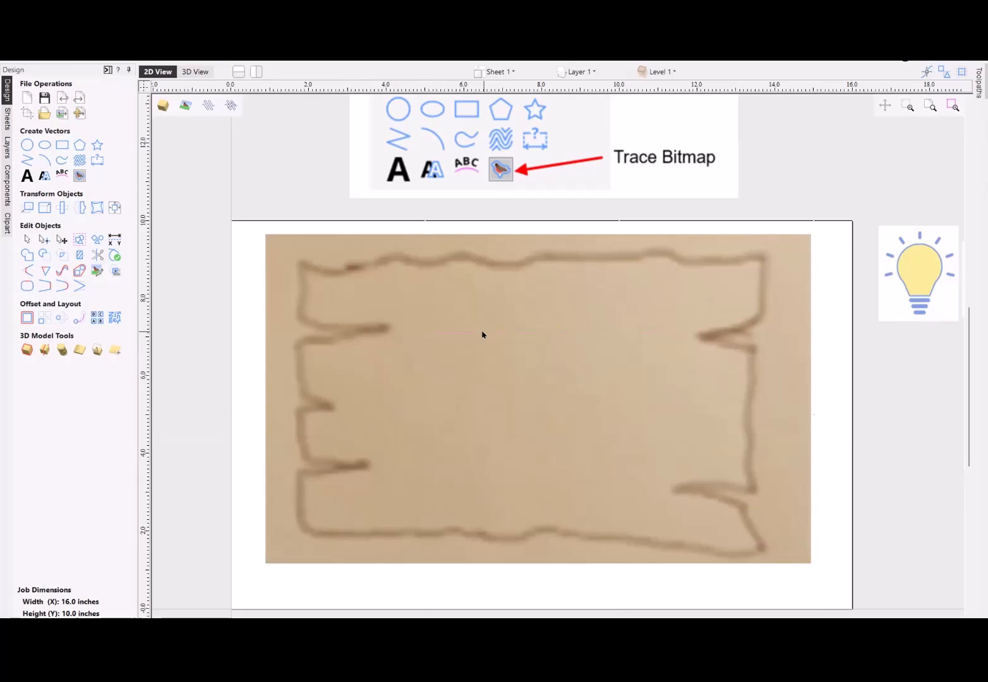
pyautogui.click(482, 335)
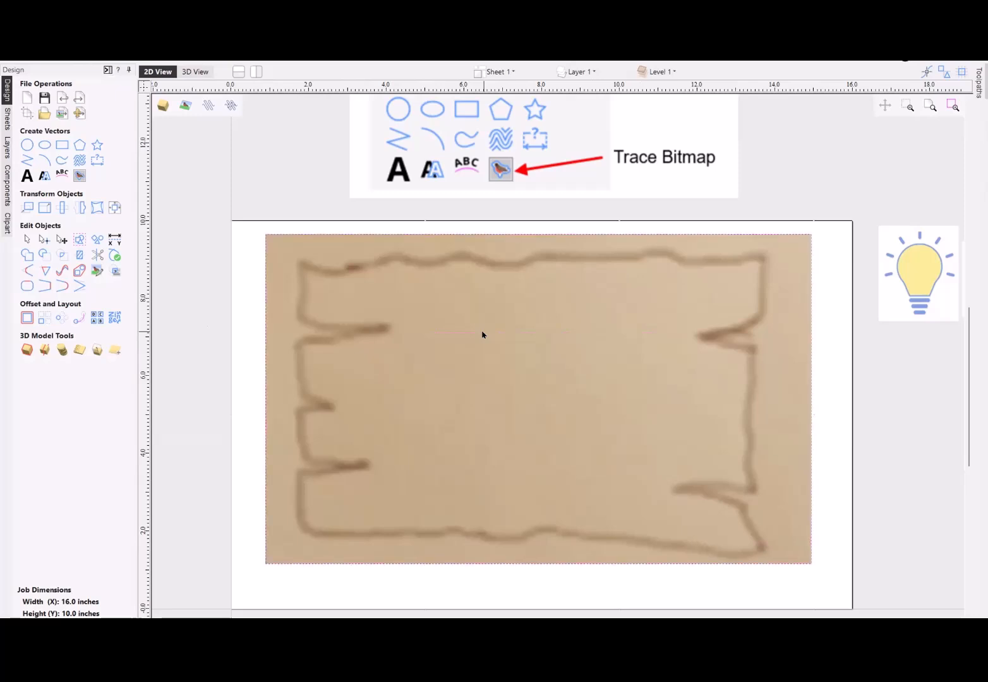
pyautogui.moveTo(482, 329); pyautogui.dragTo(491, 346)
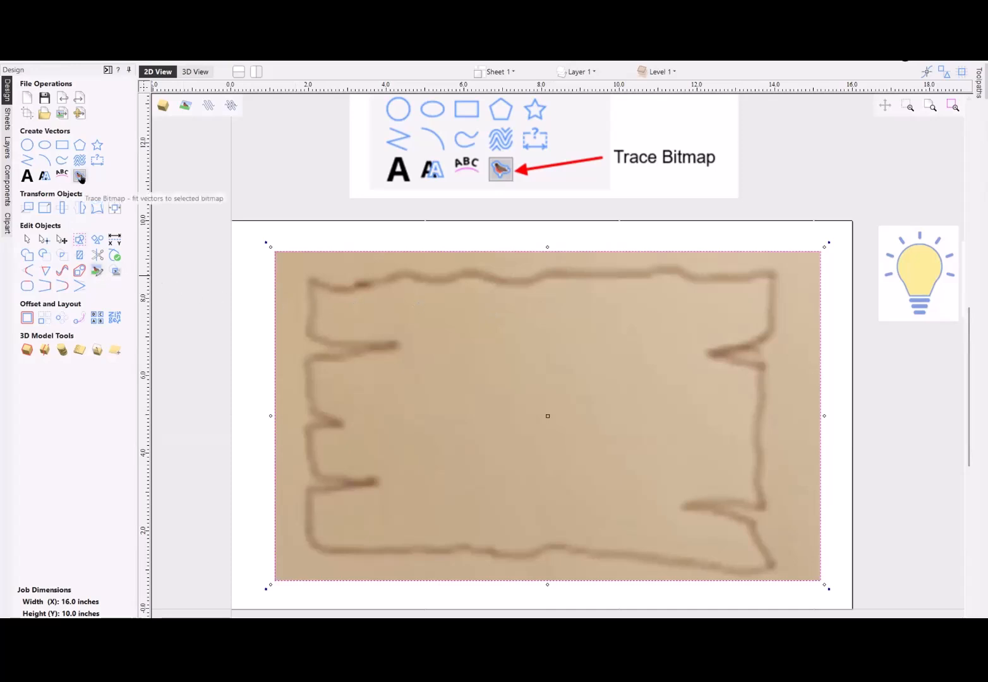
# - Try a Black / White trace threshold of 0.60 on the enlarged plank bitmap
pyautogui.click(80, 177)
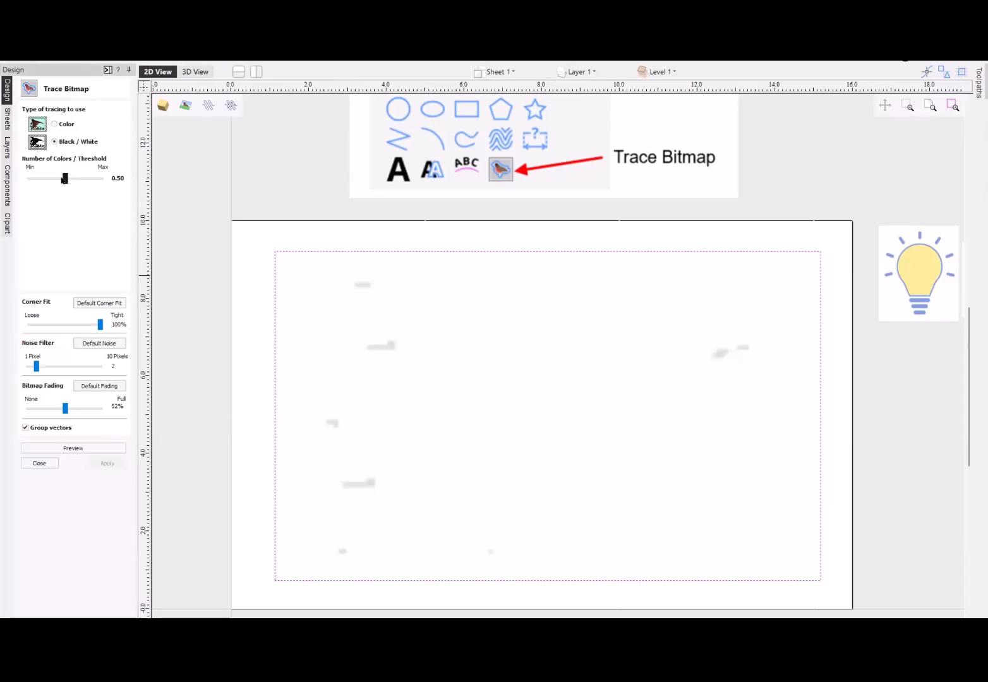
pyautogui.moveTo(65, 178)
pyautogui.mouseDown()
pyautogui.moveTo(84, 179)
pyautogui.moveTo(71, 180)
pyautogui.mouseUp()
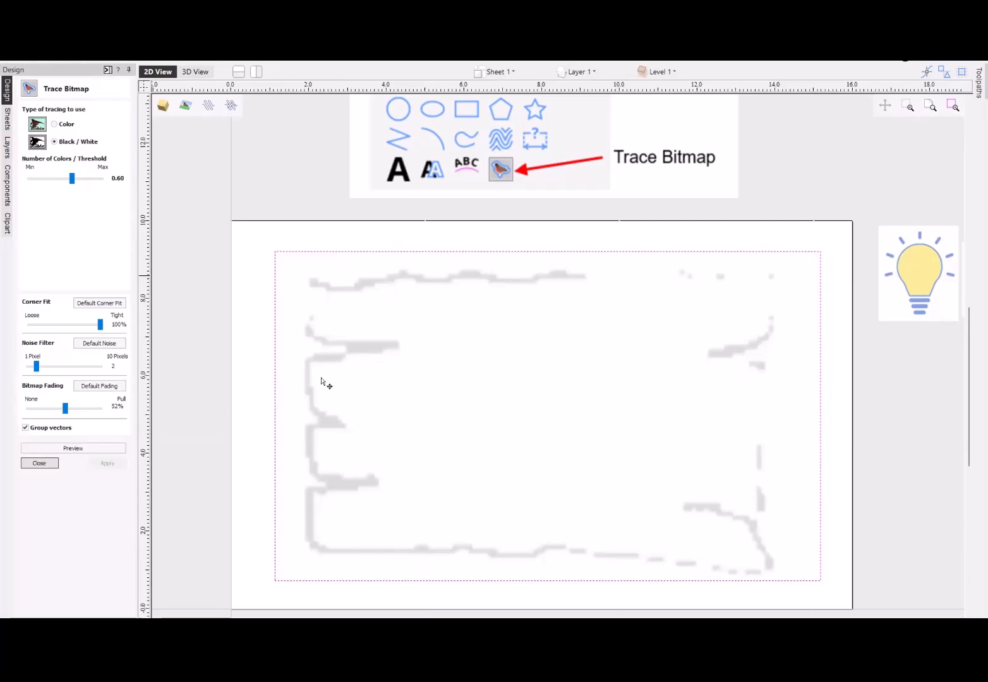
pyautogui.click(268, 402)
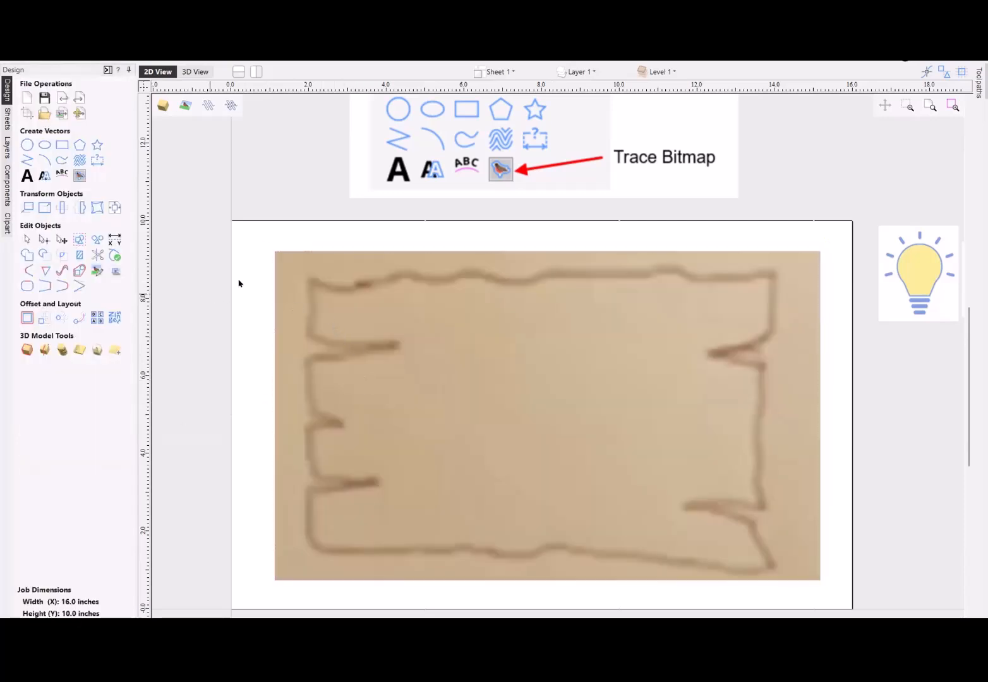
# - Shrink the plank bitmap to about 0.77 inches wide
pyautogui.click(285, 259)
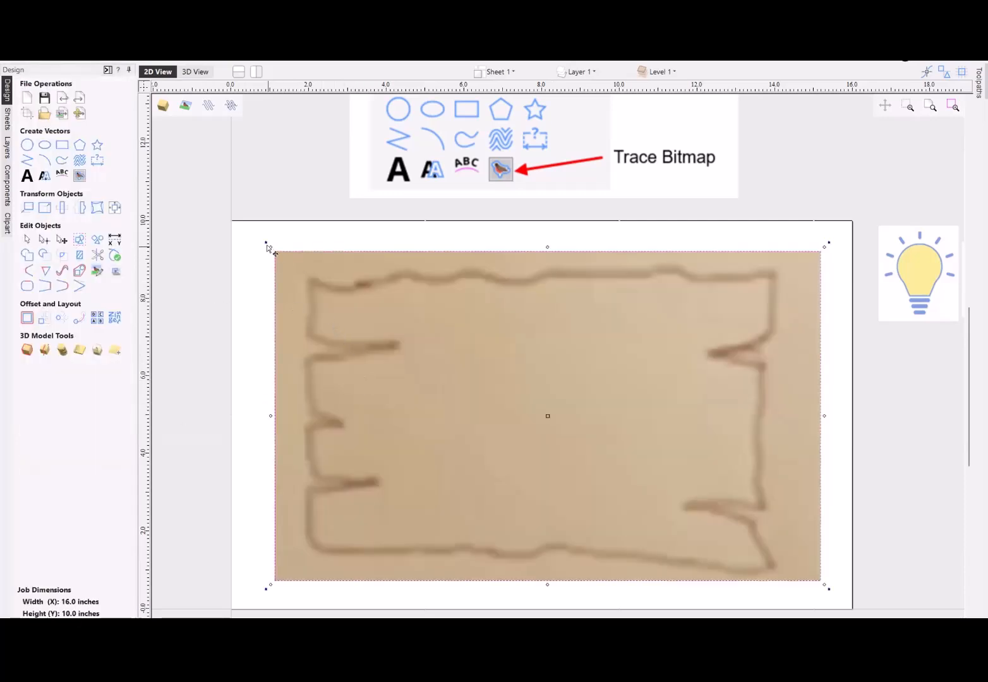
pyautogui.moveTo(266, 248); pyautogui.dragTo(546, 455)
pyautogui.scroll(5, 546, 455)
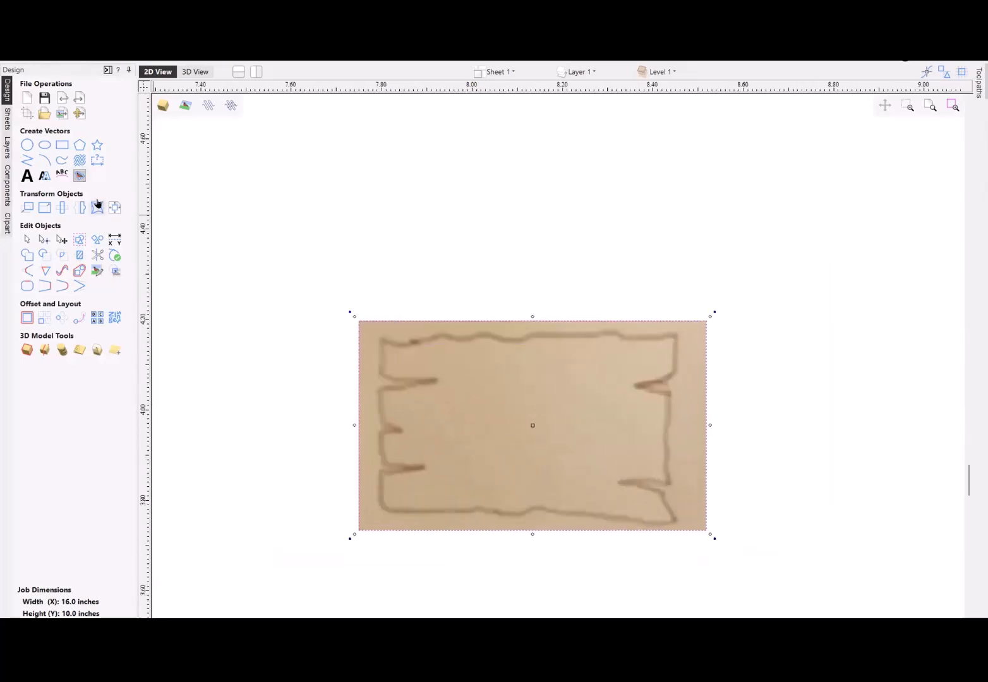
# - Set the plank bitmap's Black / White trace threshold to 0.66 and the noise filter to 10 pixels
pyautogui.click(80, 177)
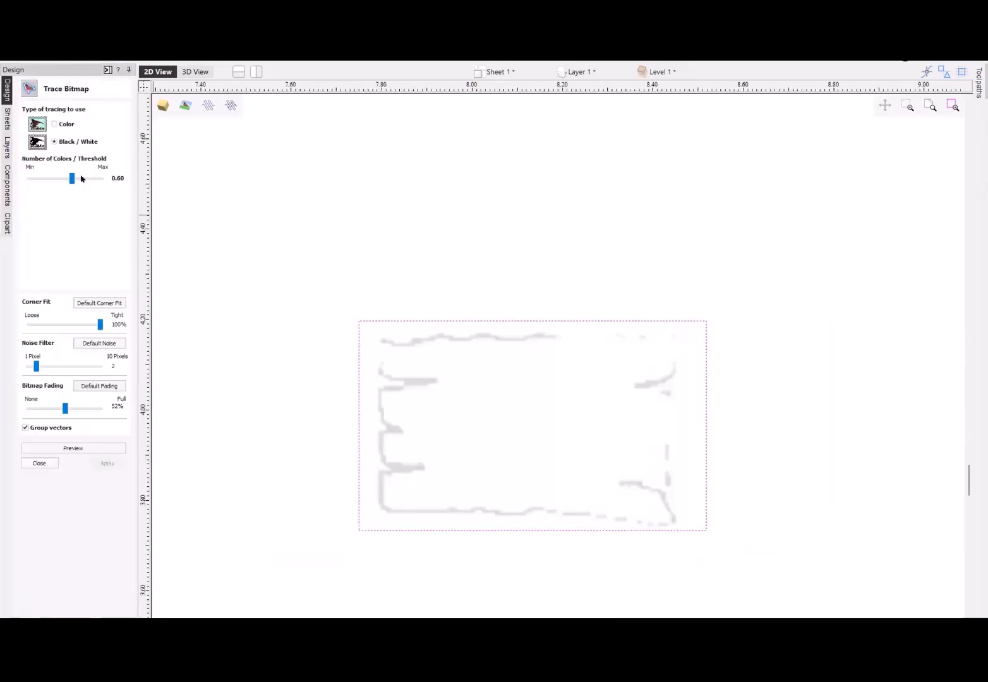
pyautogui.click(80, 178)
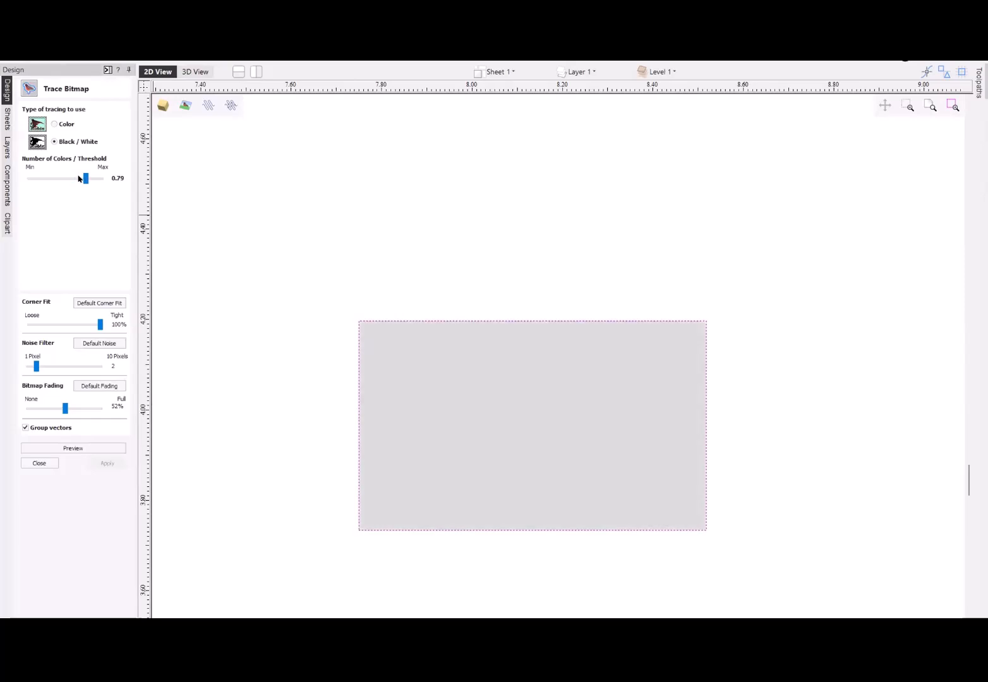
pyautogui.click(78, 178)
pyautogui.click(73, 180)
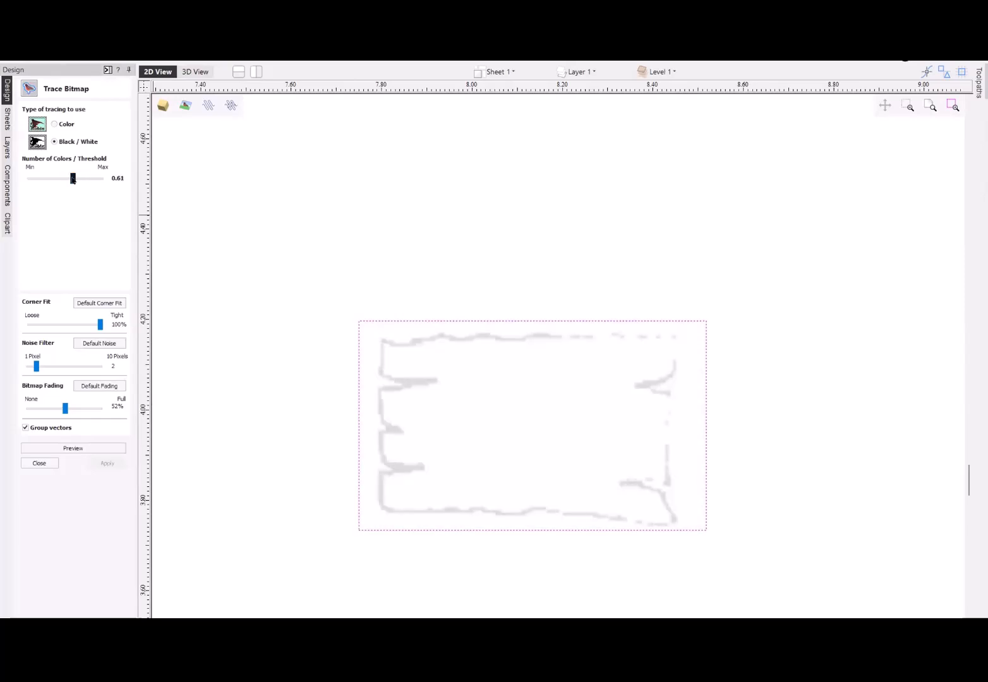
pyautogui.moveTo(73, 179); pyautogui.dragTo(76, 179)
pyautogui.press('Right')
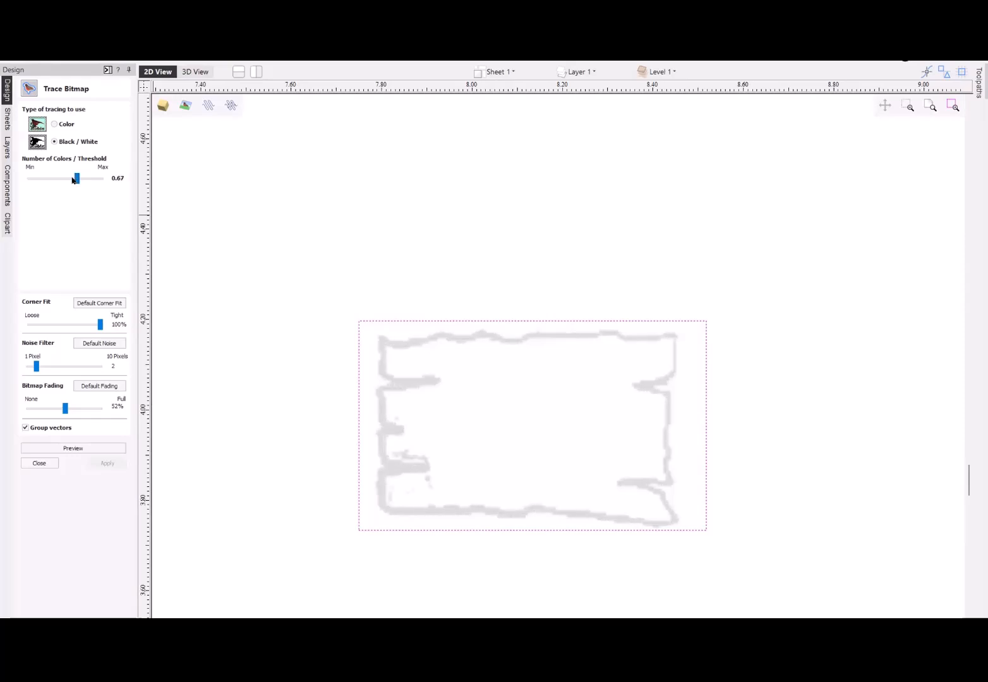
pyautogui.press('Left')
pyautogui.press('Right')
pyautogui.moveTo(76, 181); pyautogui.dragTo(76, 180)
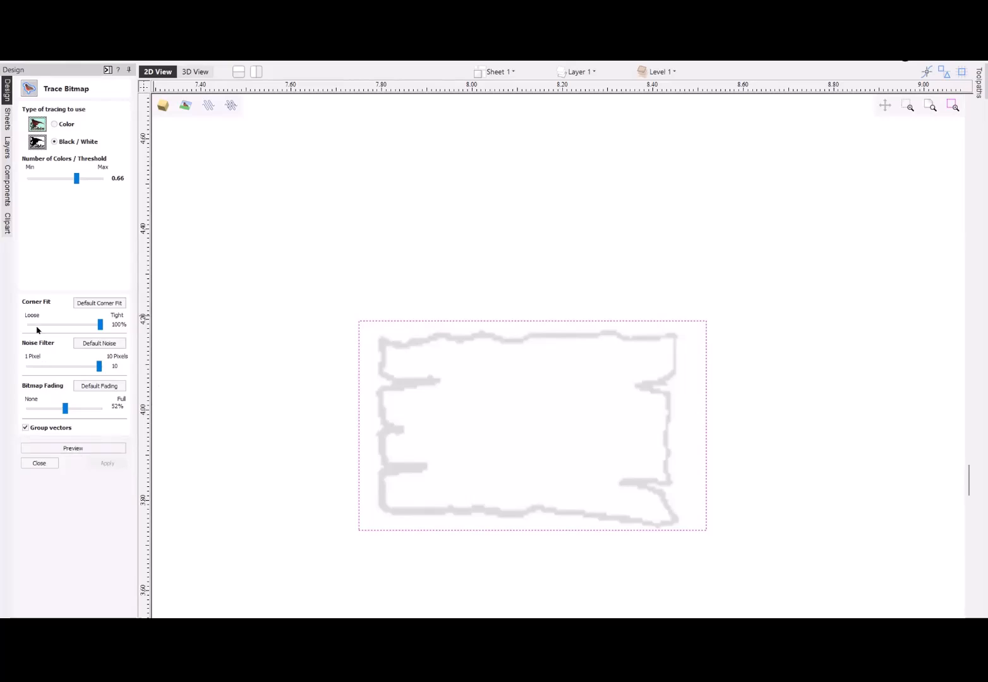
# - Trace the plank bitmap with corner fit at 0% and bitmap fading at 0%, inspecting the preview before applying the vectors
pyautogui.moveTo(99, 325); pyautogui.dragTo(13, 328)
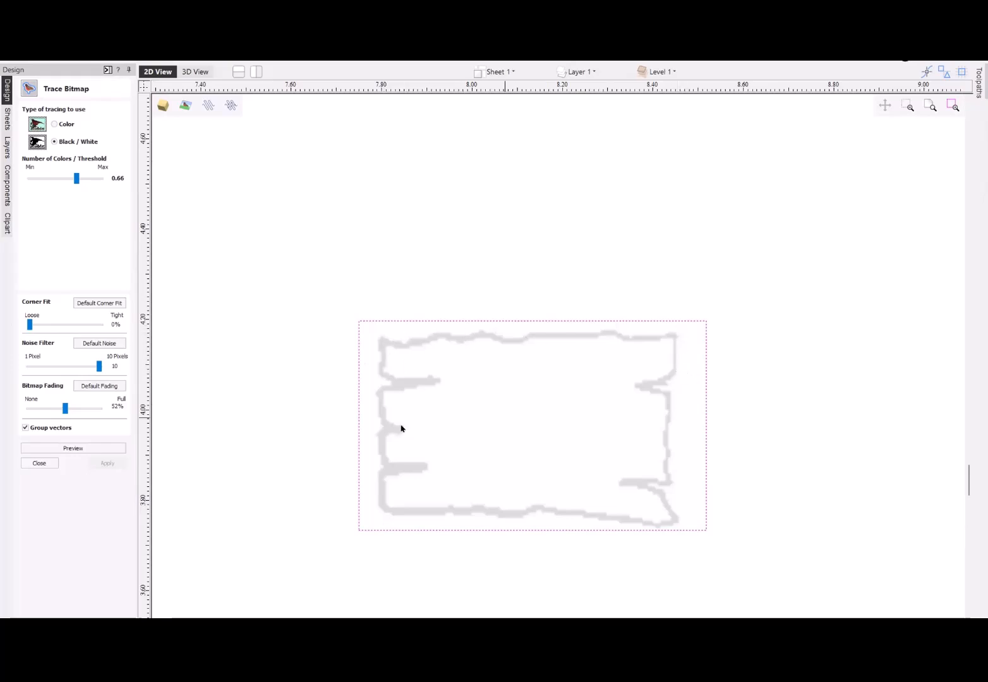
pyautogui.moveTo(64, 409); pyautogui.dragTo(15, 409)
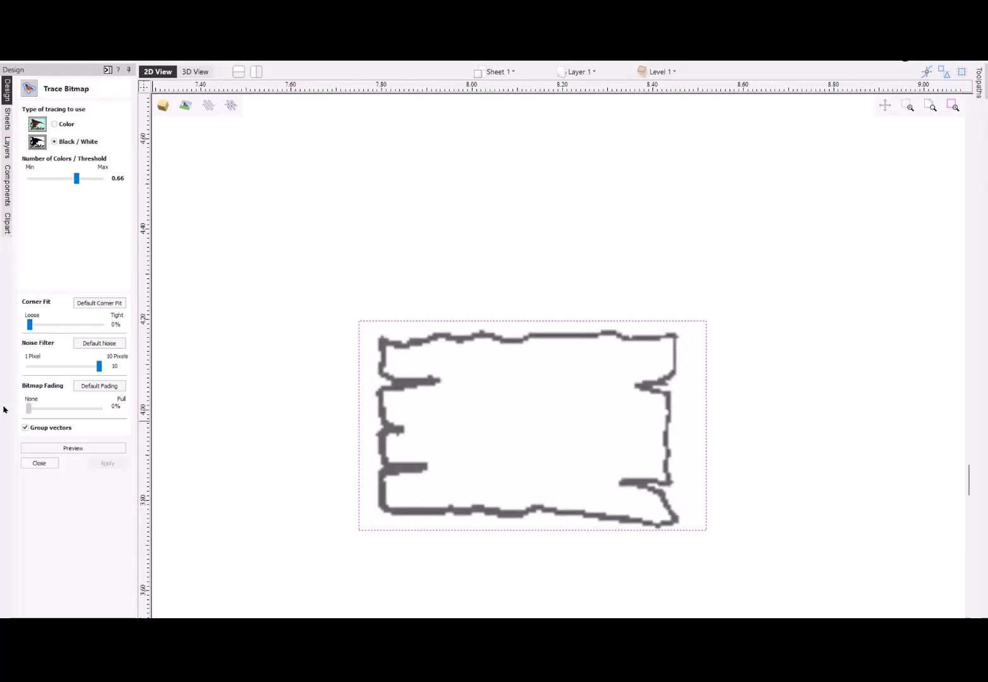
pyautogui.click(73, 449)
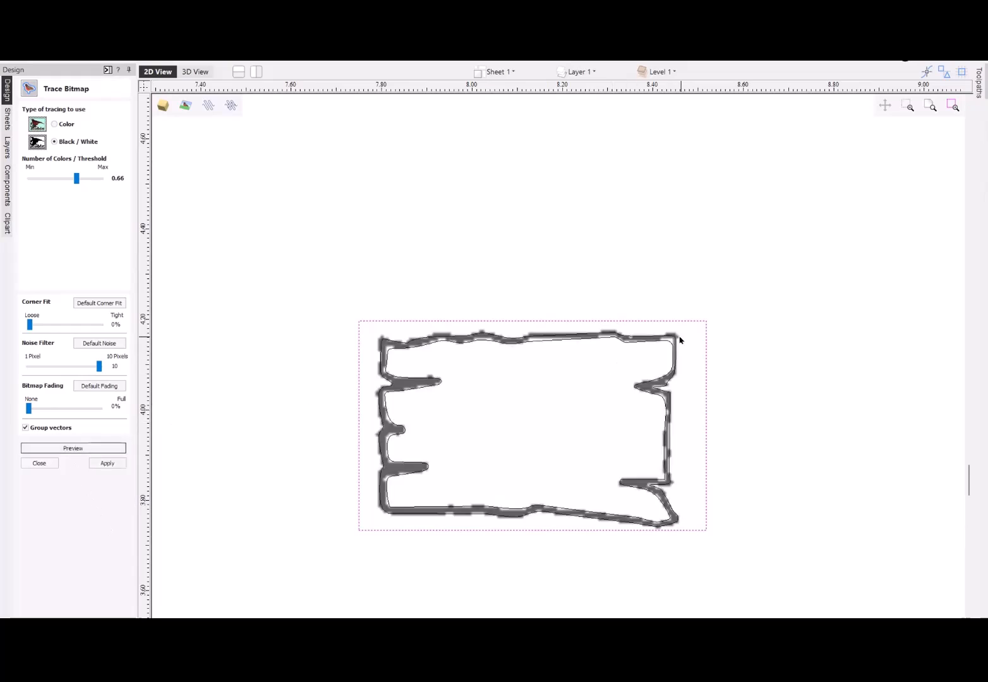
pyautogui.scroll(3, 677, 338)
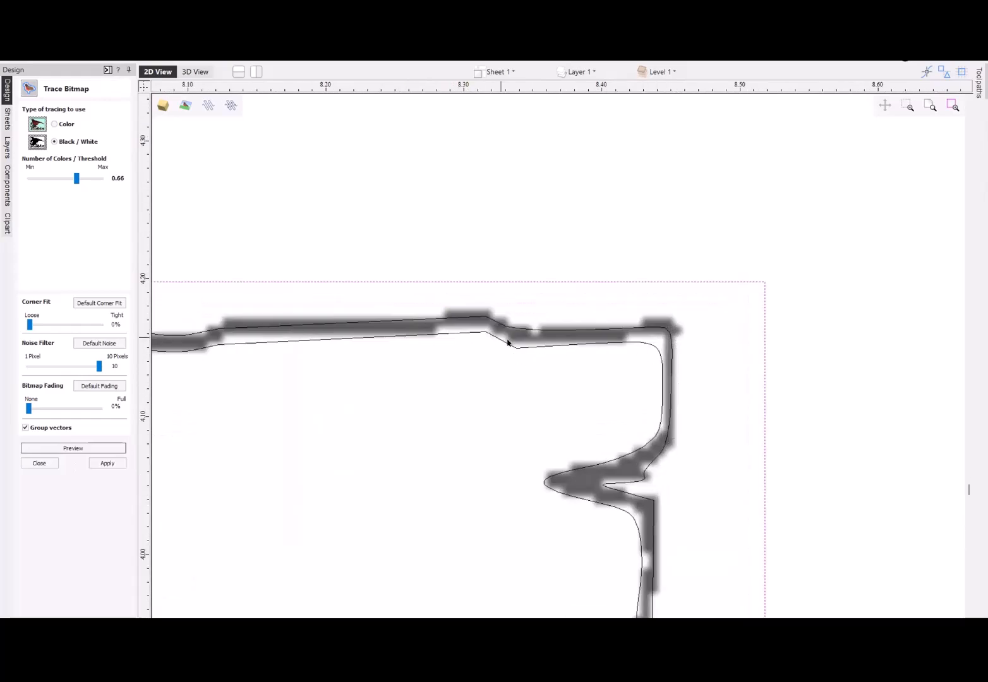
pyautogui.scroll(-2, 682, 409)
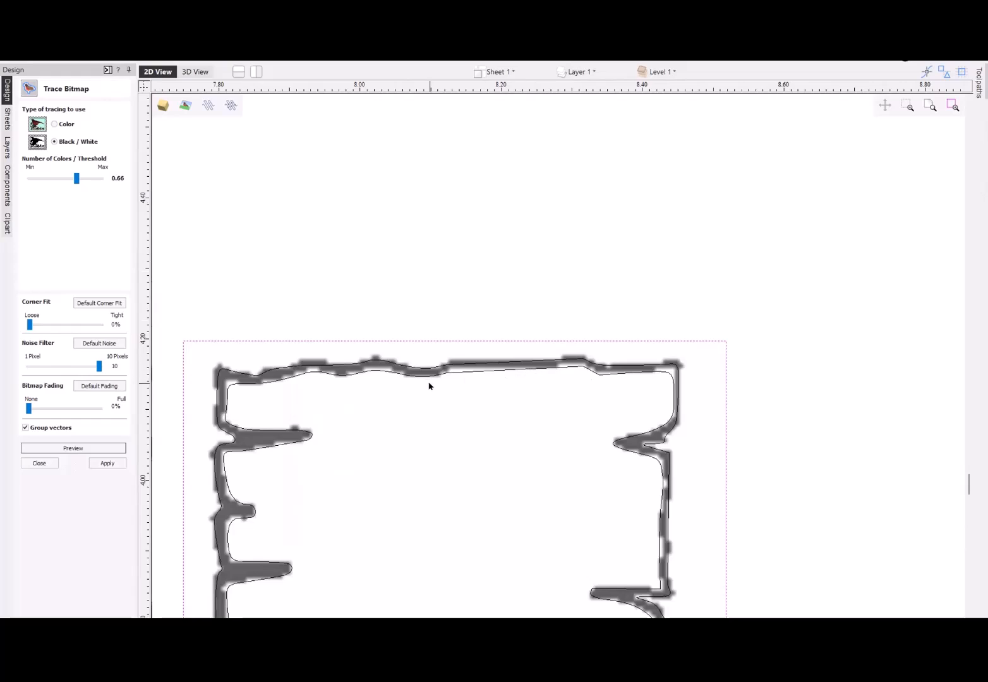
pyautogui.click(108, 463)
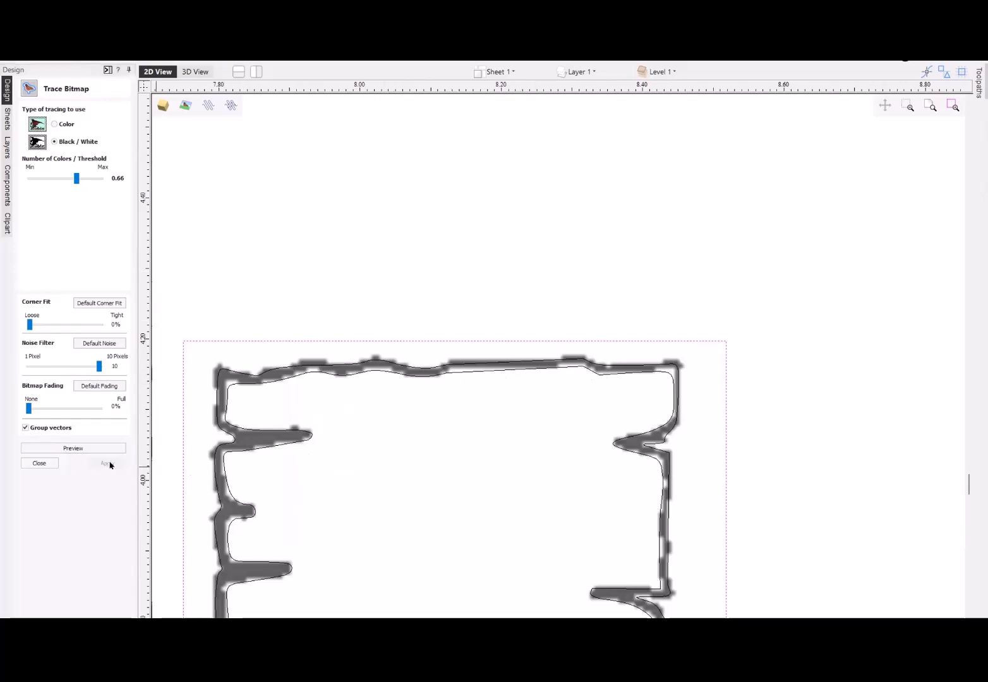
pyautogui.click(39, 463)
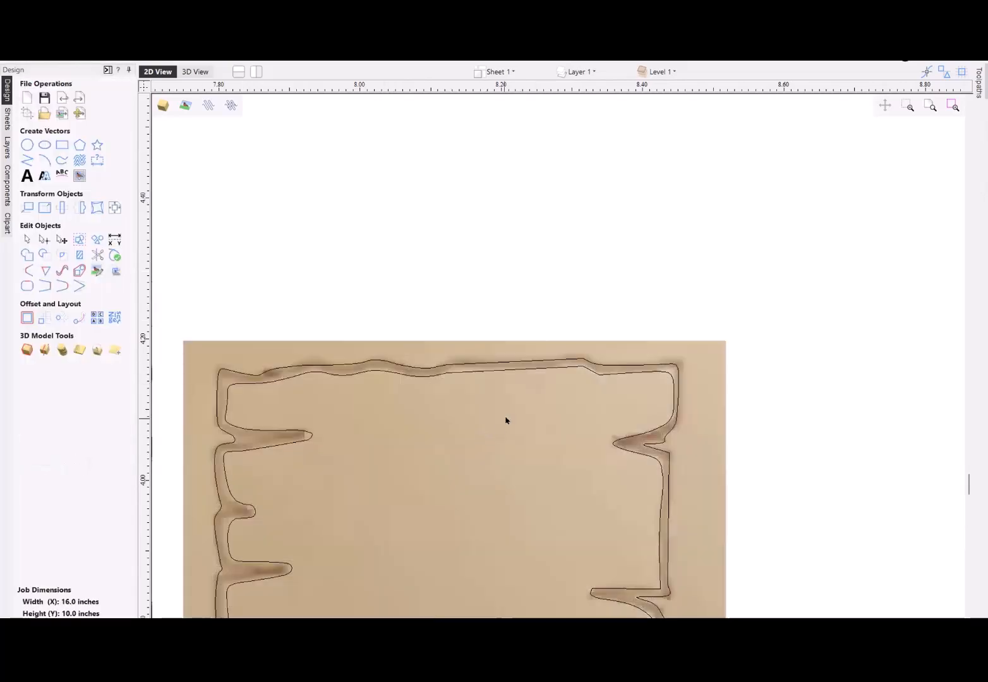
# - Examine how closely the traced vectors follow the sketched plank outline on the bitmap
pyautogui.scroll(-3, 513, 411)
pyautogui.scroll(-4, 508, 418)
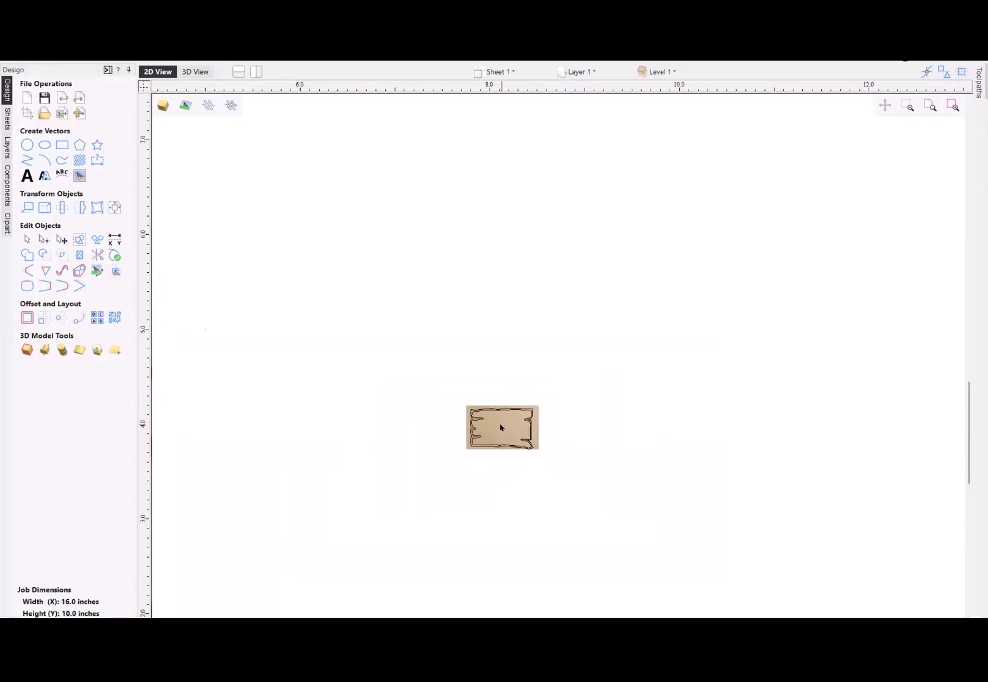
pyautogui.scroll(3, 503, 425)
pyautogui.scroll(2, 500, 427)
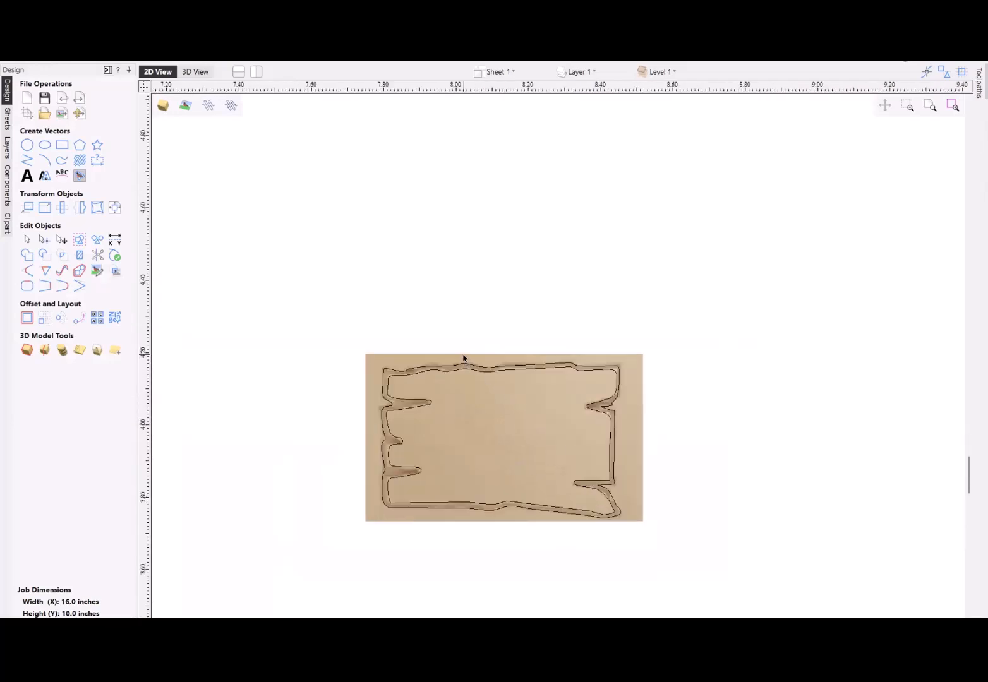
pyautogui.click(503, 374)
pyautogui.click(501, 375)
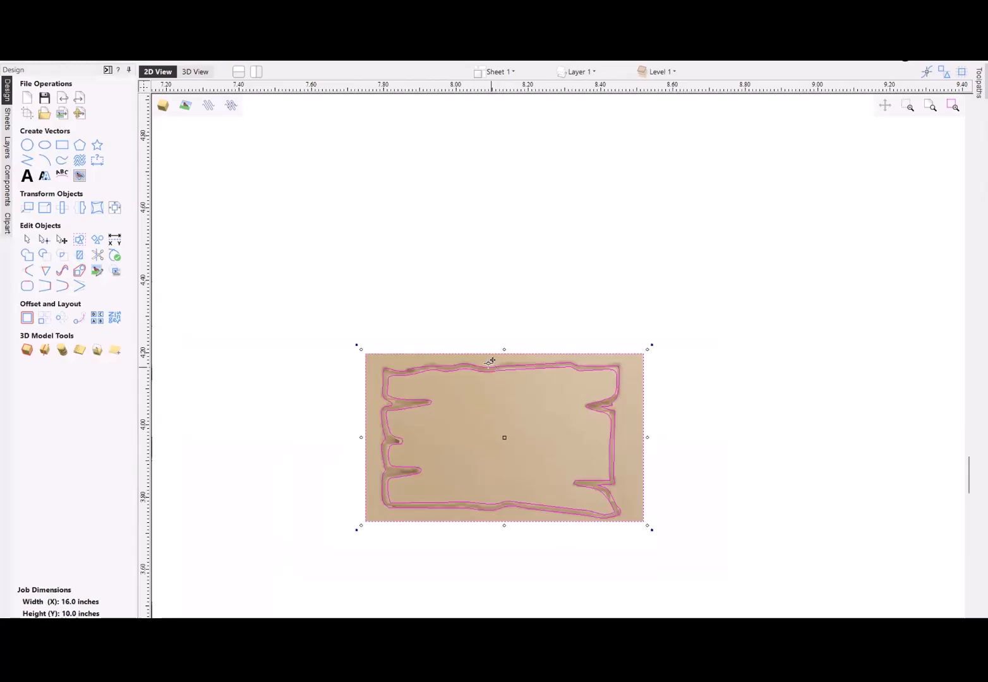
pyautogui.click(483, 343)
pyautogui.scroll(4, 484, 368)
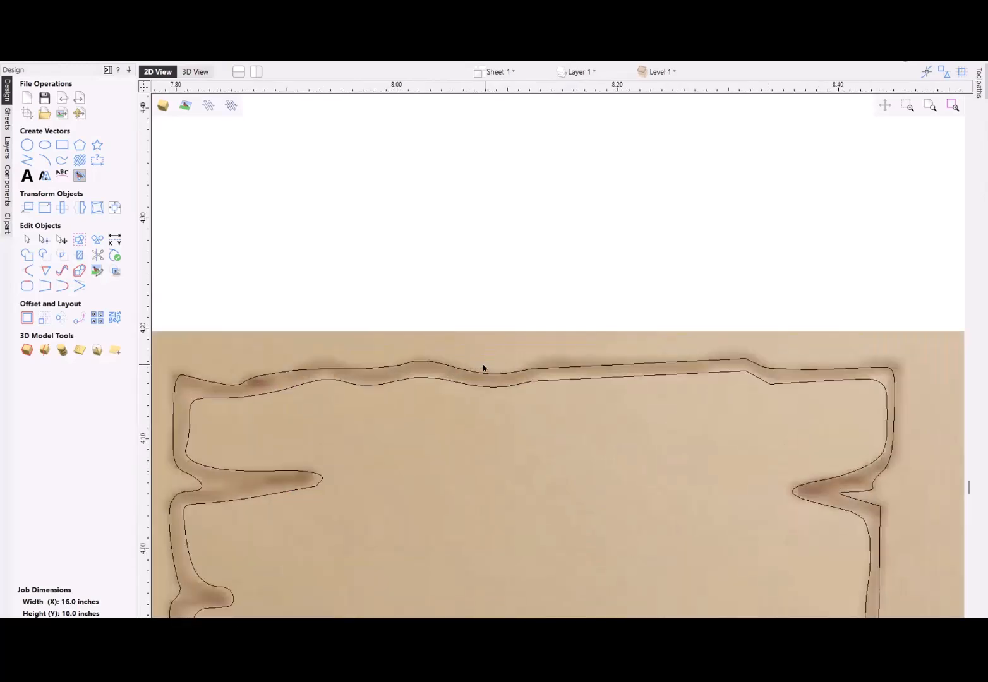
pyautogui.scroll(-3, 483, 368)
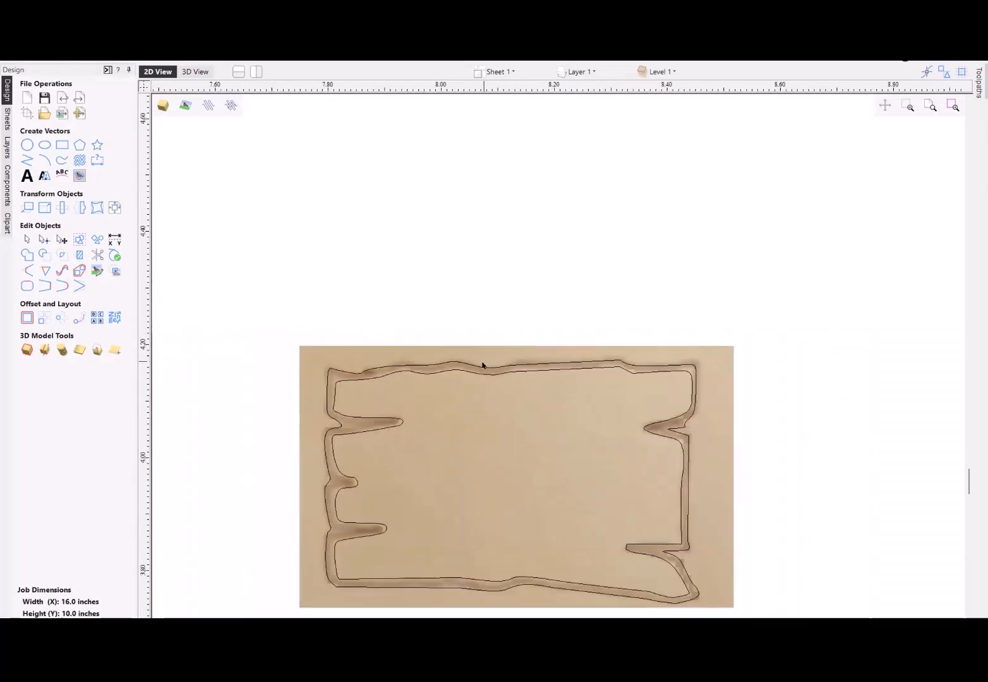
# - Move the plank bitmap up and to the right of the traced vectors and hide the Bitmap Layer
pyautogui.click(492, 410)
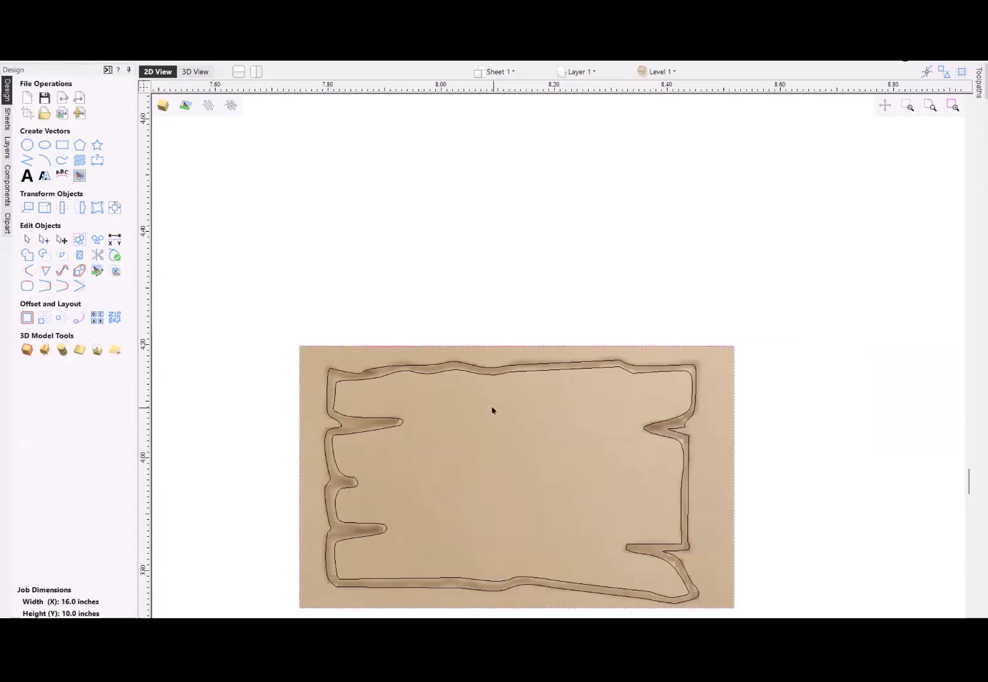
pyautogui.click(492, 408)
pyautogui.moveTo(469, 414); pyautogui.dragTo(642, 268)
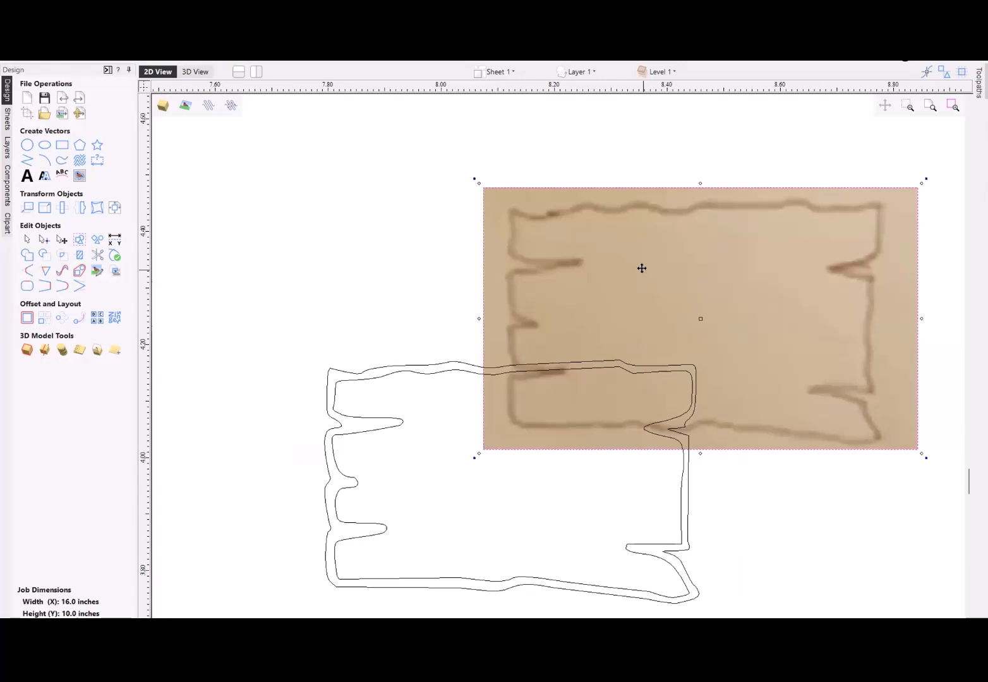
pyautogui.click(587, 72)
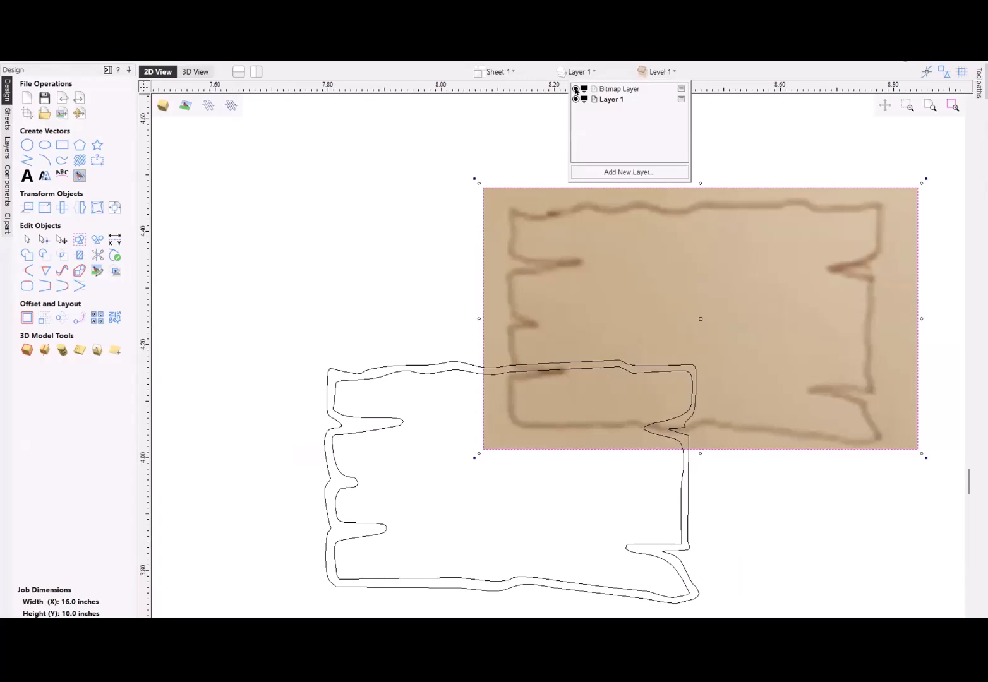
pyautogui.click(575, 89)
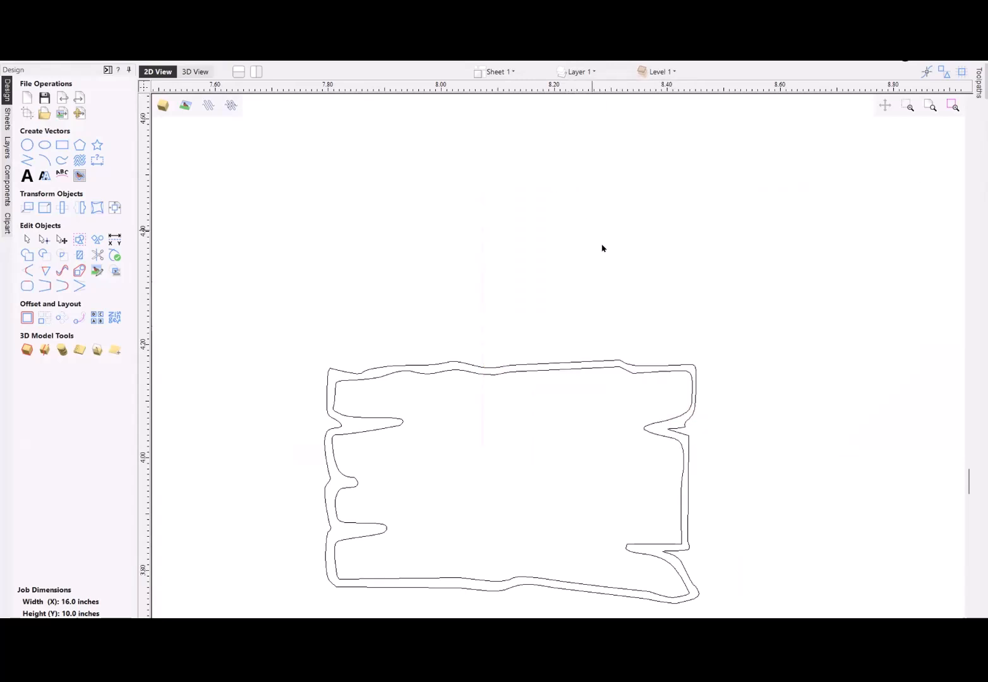
# - Ungroup the traced plank vectors onto the group's layer and clear the selection
pyautogui.scroll(-1, 615, 279)
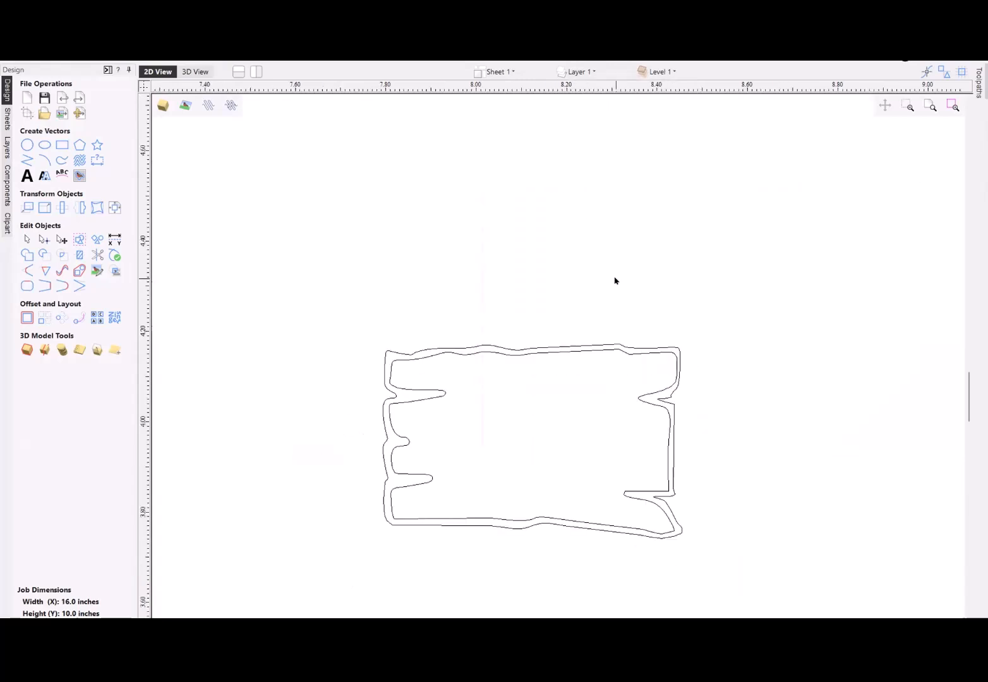
pyautogui.click(575, 354)
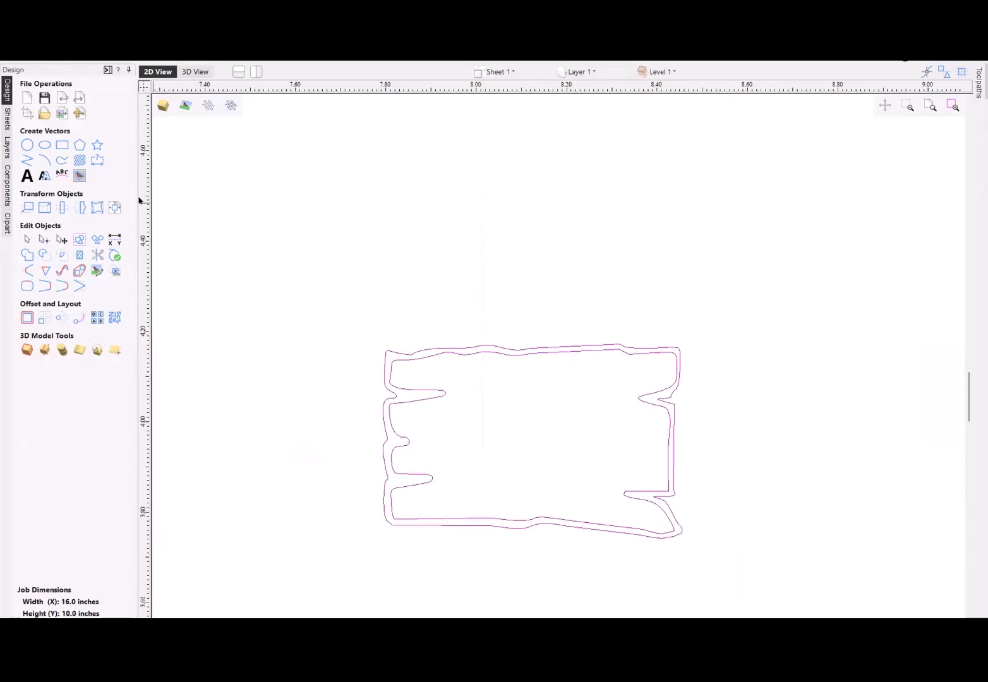
pyautogui.click(79, 178)
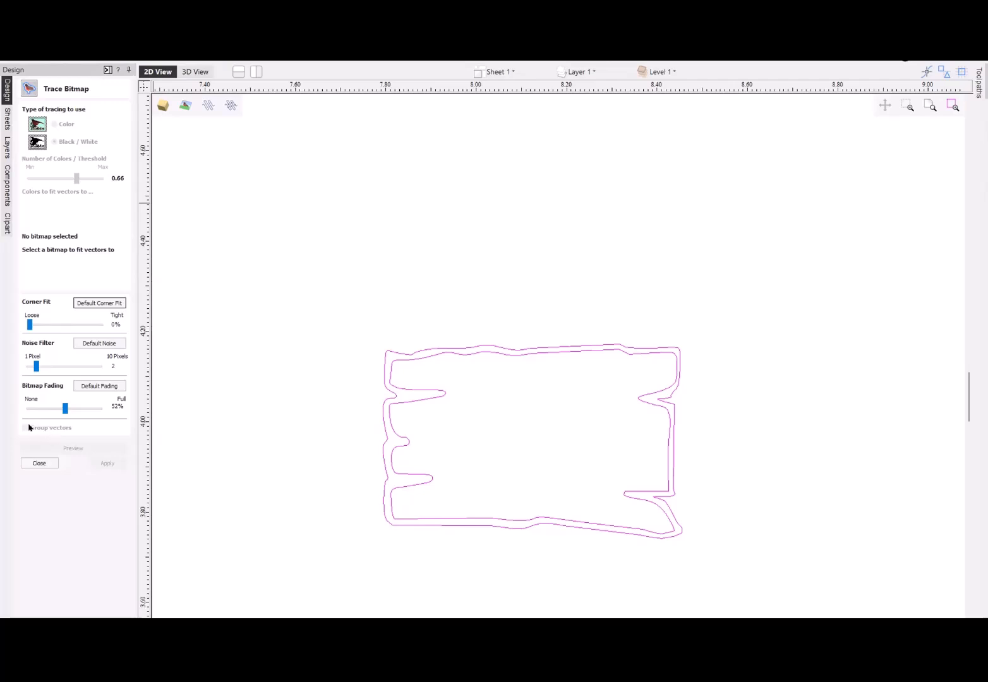
pyautogui.click(35, 464)
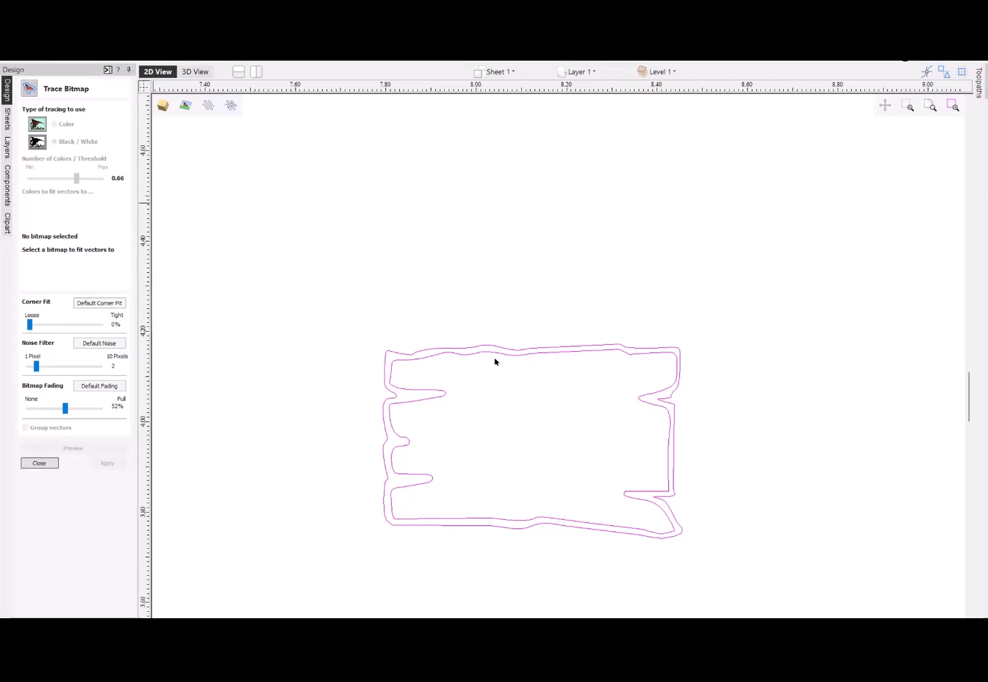
pyautogui.rightClick(549, 355)
pyautogui.moveTo(594, 445)
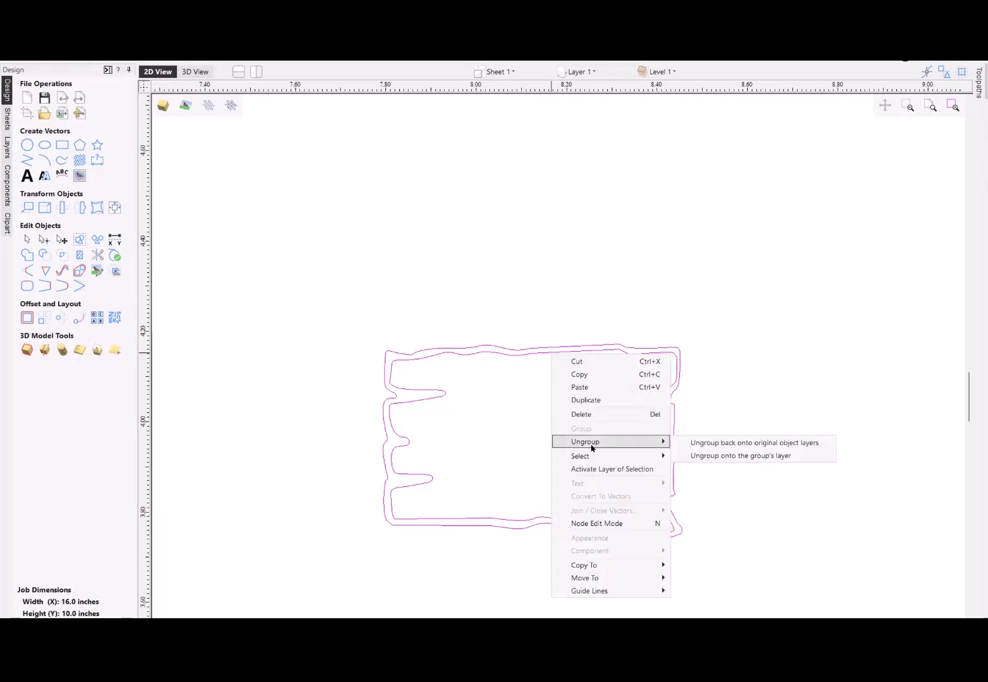
pyautogui.click(730, 458)
pyautogui.click(719, 395)
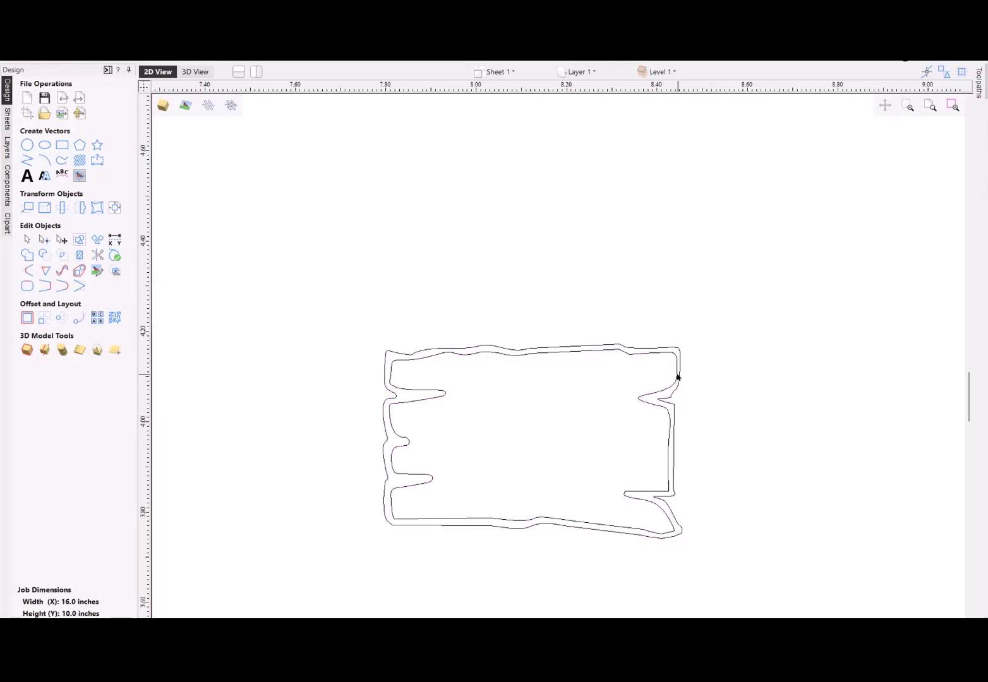
# - Select the outer plank outline on its own to check that the two outlines are separate, and deselect it
pyautogui.click(672, 392)
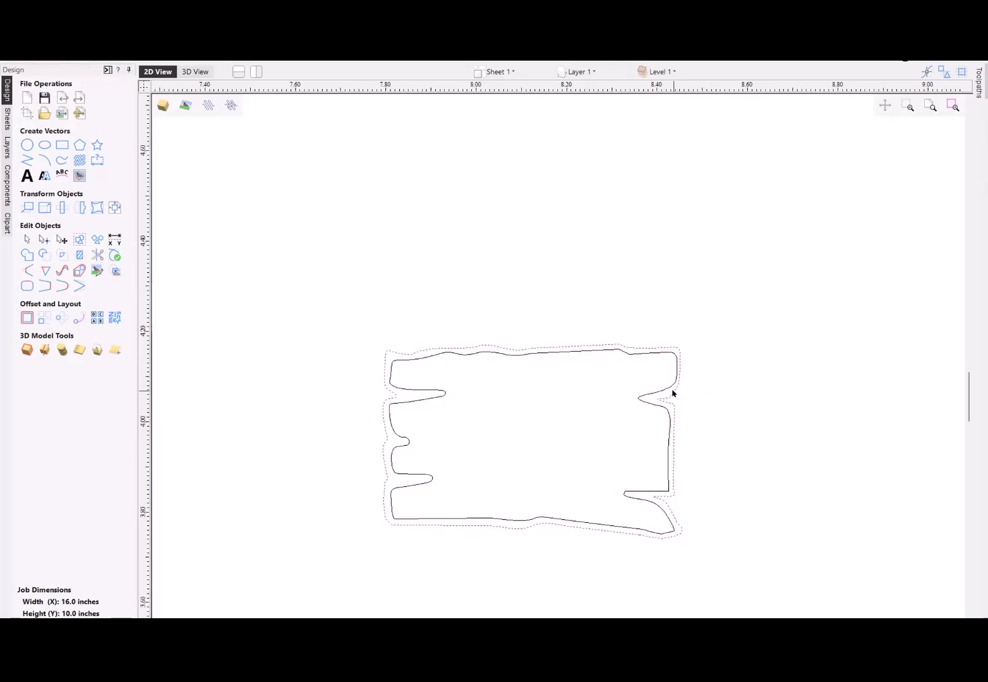
pyautogui.click(668, 387)
pyautogui.click(670, 396)
pyautogui.click(667, 391)
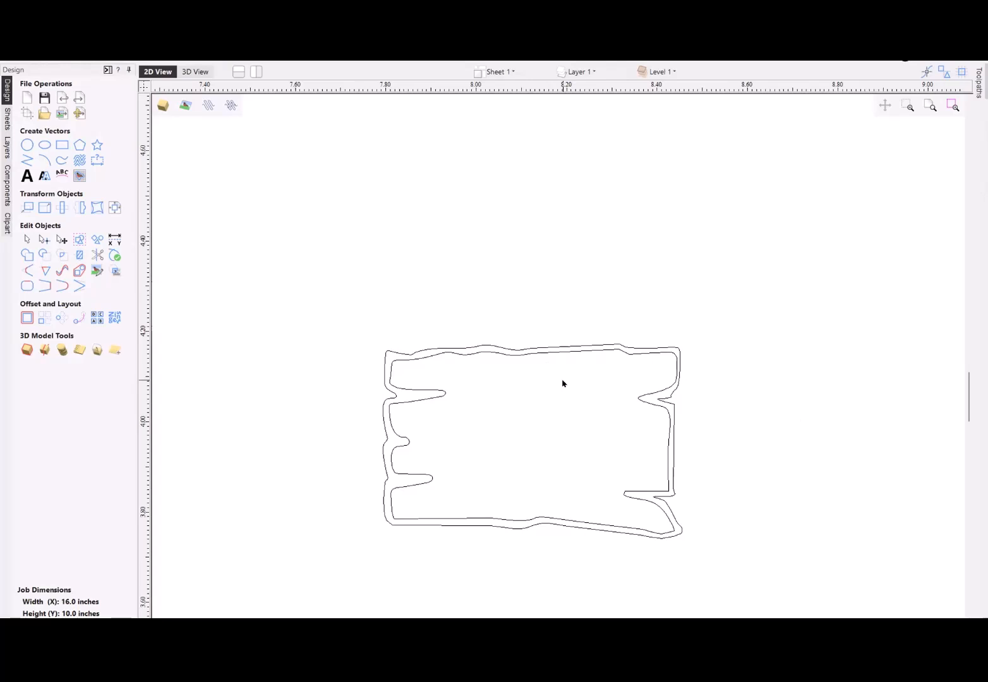
# - Select both plank outlines by fully enclosing them in a selection window, and clear the selection
pyautogui.scroll(-1, 562, 369)
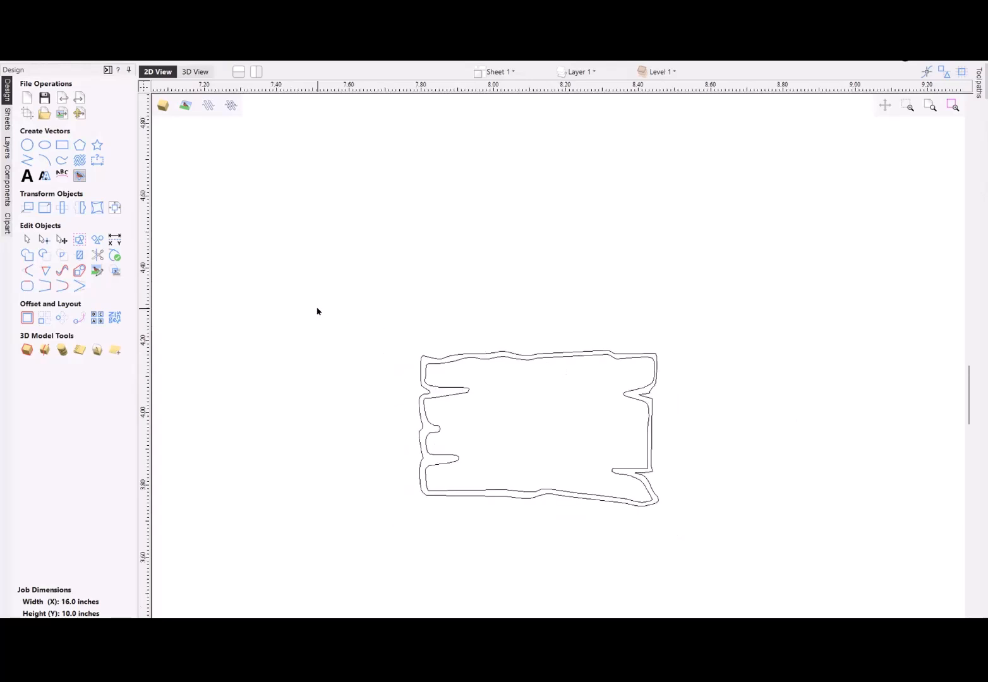
pyautogui.moveTo(317, 311); pyautogui.dragTo(713, 533)
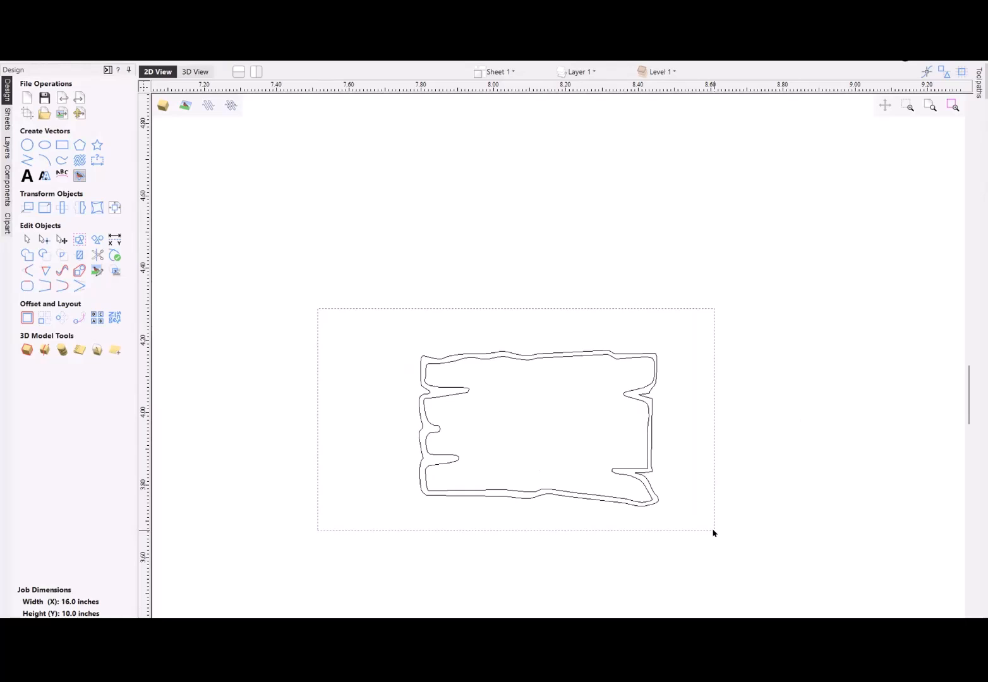
pyautogui.moveTo(713, 533); pyautogui.dragTo(713, 533)
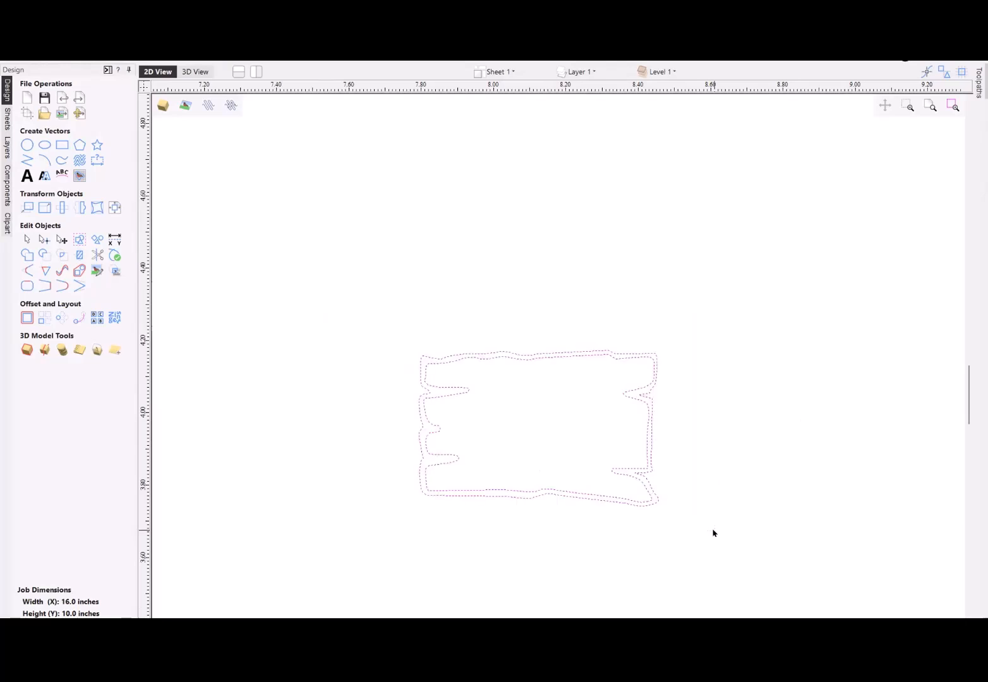
pyautogui.click(713, 533)
pyautogui.moveTo(317, 303); pyautogui.dragTo(673, 537)
pyautogui.click(728, 453)
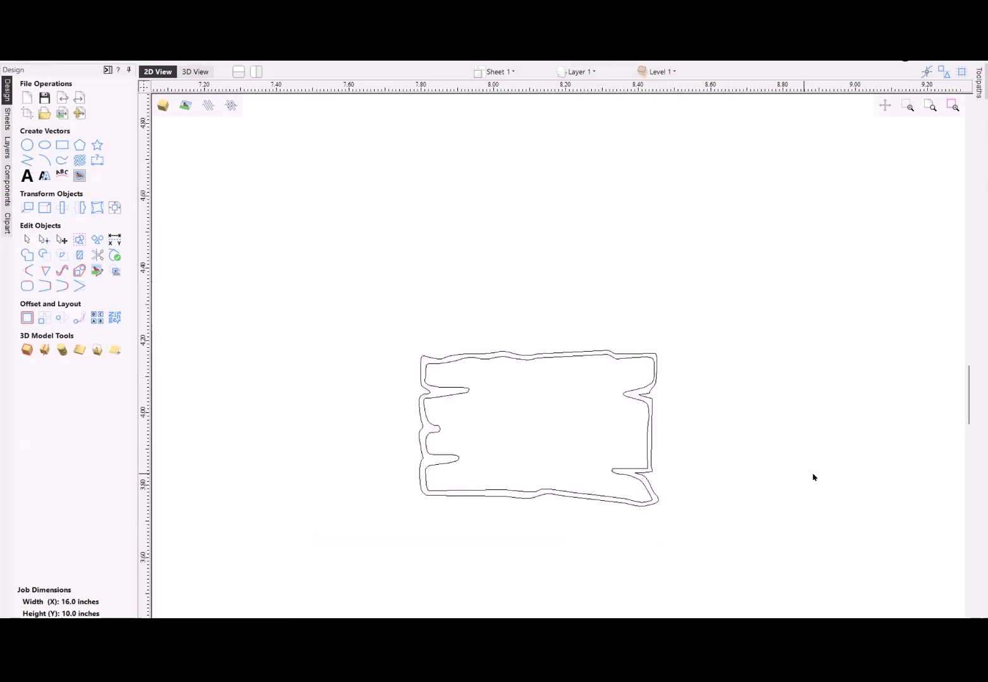
# - Select only the outer plank outline with a crossing selection from its right side
pyautogui.moveTo(852, 463); pyautogui.dragTo(590, 444)
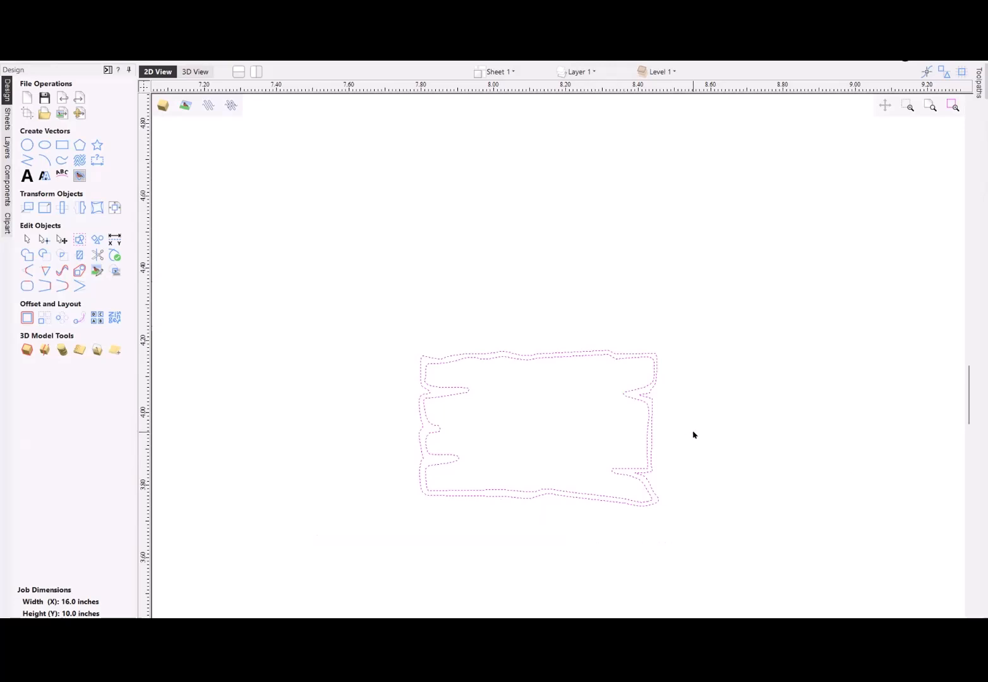
pyautogui.click(676, 447)
pyautogui.scroll(5, 676, 448)
pyautogui.moveTo(725, 443); pyautogui.dragTo(607, 421)
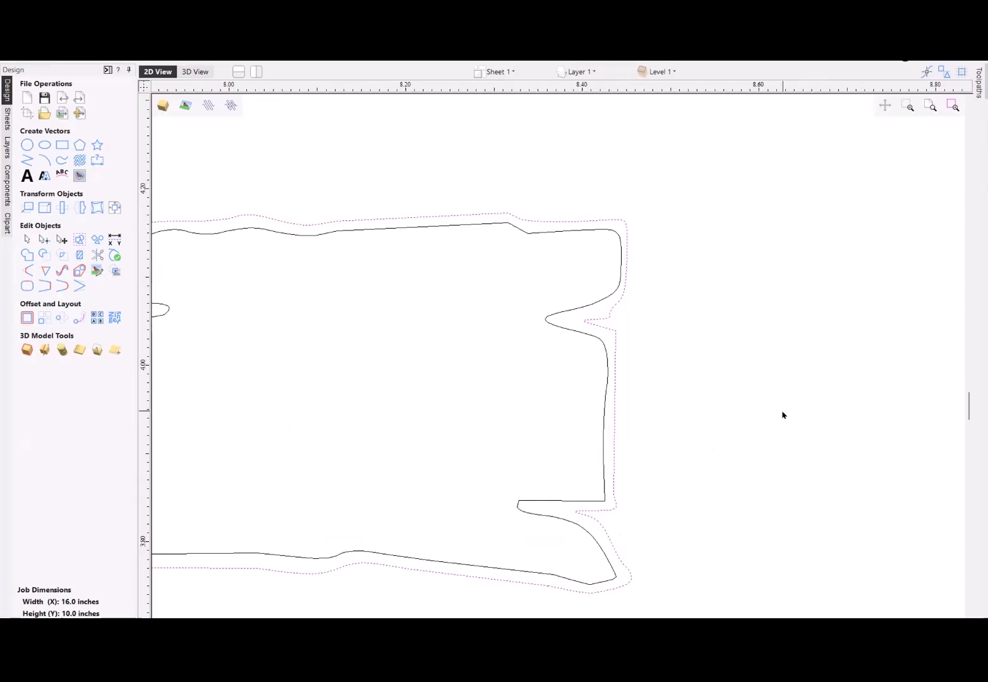
# - Select both plank outlines with a crossing selection and scale them together to 14 inches wide, keeping X and Y linked
pyautogui.scroll(-4, 782, 415)
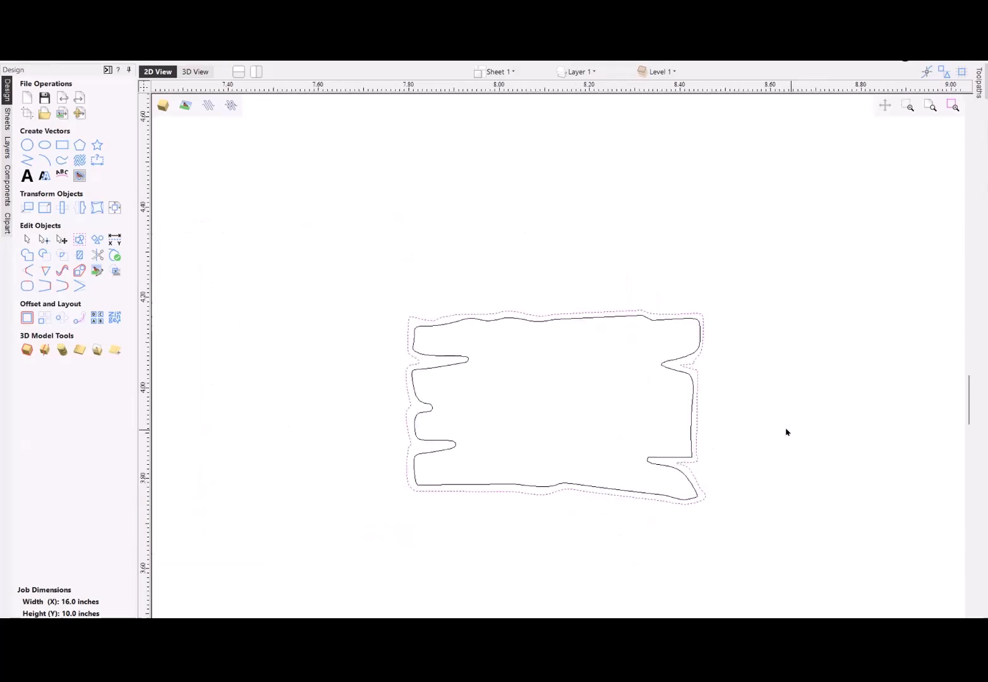
pyautogui.moveTo(785, 430); pyautogui.dragTo(600, 475)
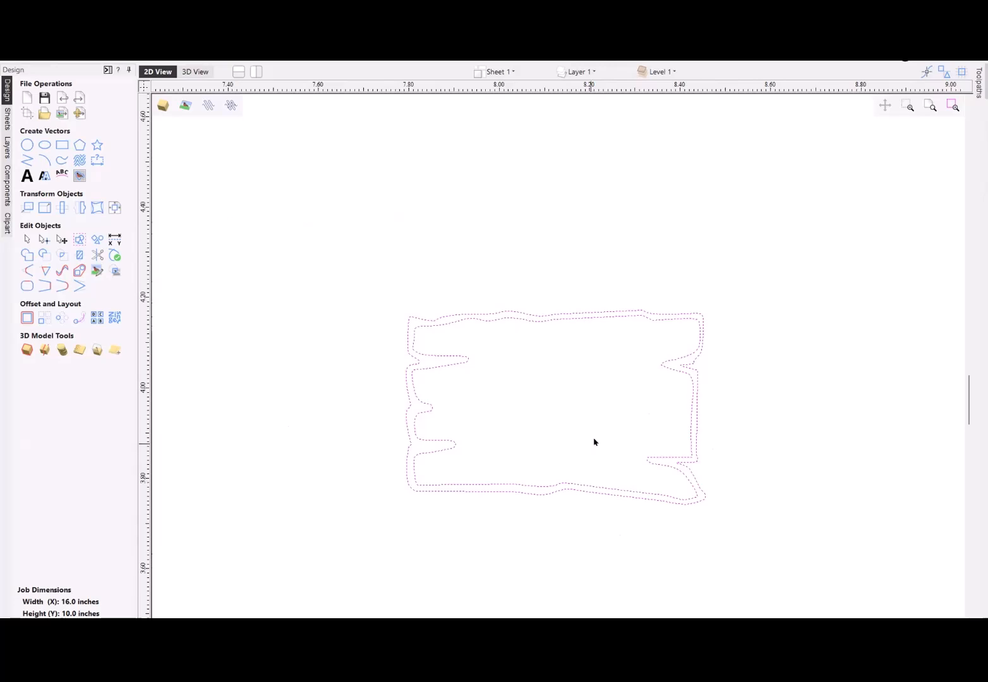
pyautogui.scroll(-4, 648, 401)
pyautogui.scroll(-6, 708, 402)
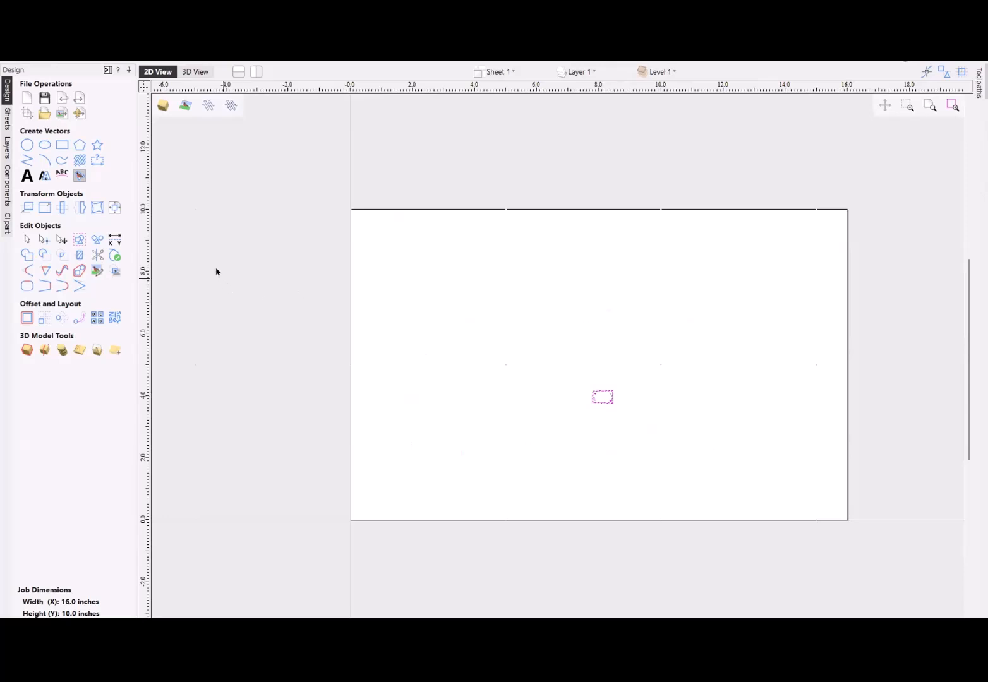
pyautogui.click(45, 210)
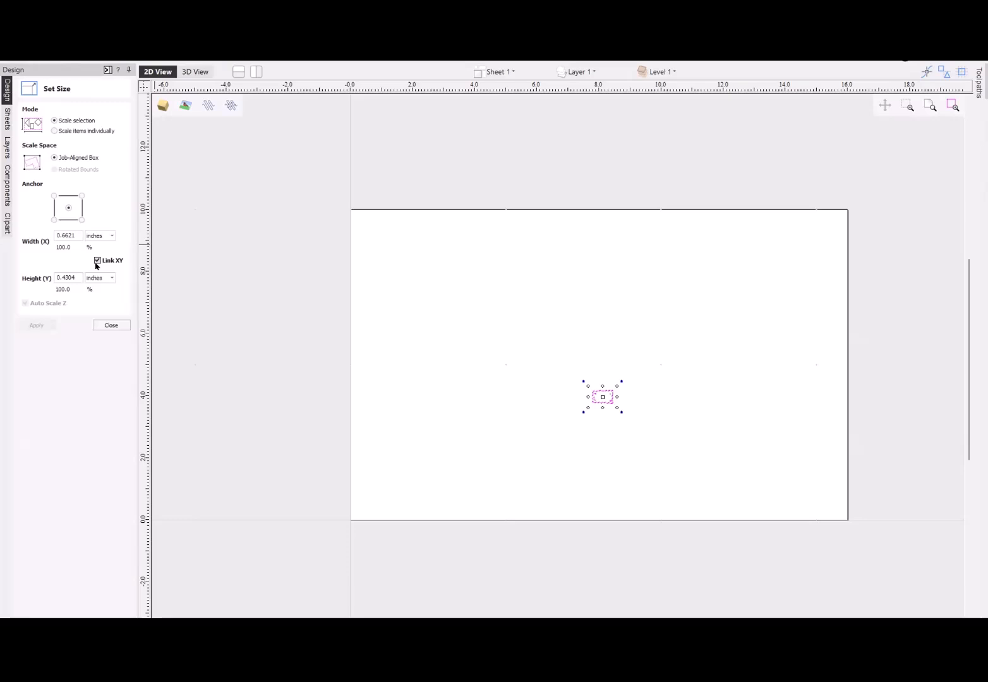
pyautogui.moveTo(79, 232); pyautogui.dragTo(35, 235)
pyautogui.write('14')
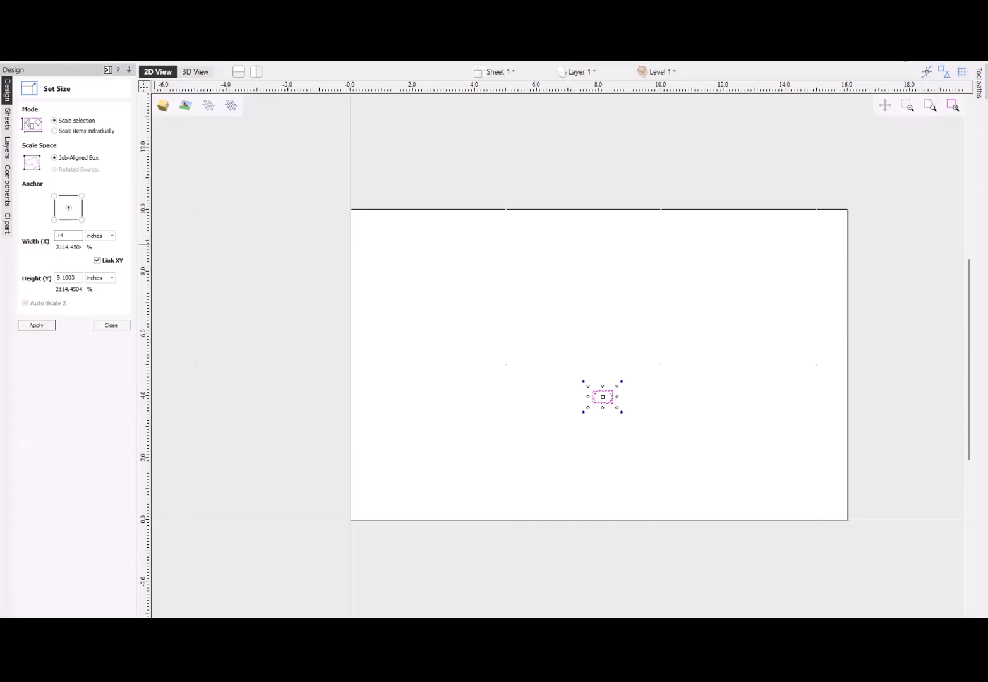
pyautogui.click(36, 325)
pyautogui.click(116, 325)
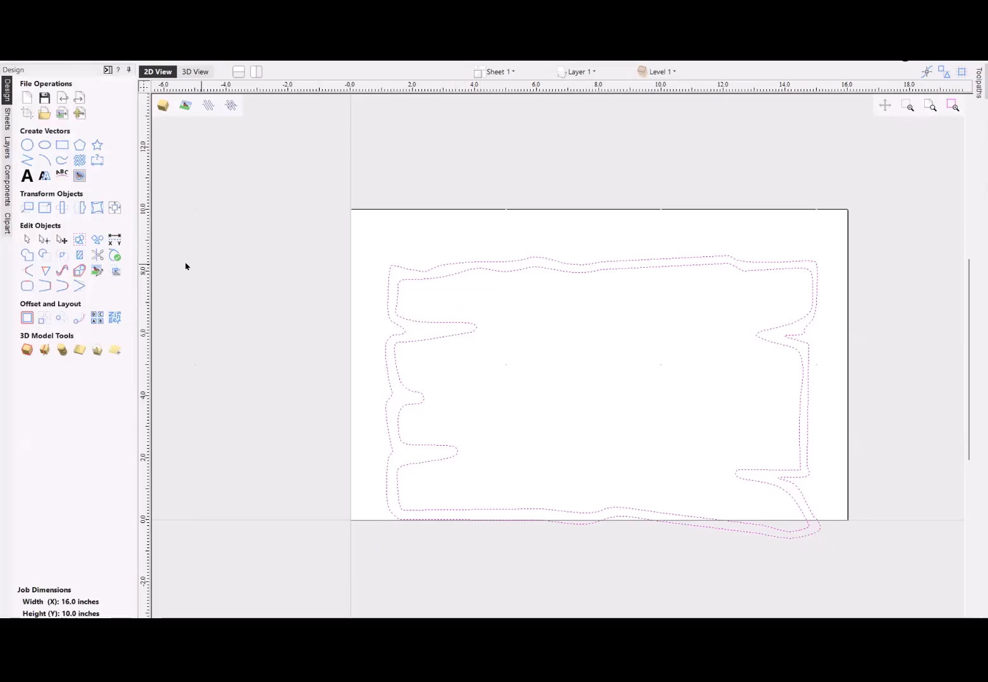
# - Center both plank outlines on the material and enable showing the common alignment tools on the drawing tab
pyautogui.click(114, 209)
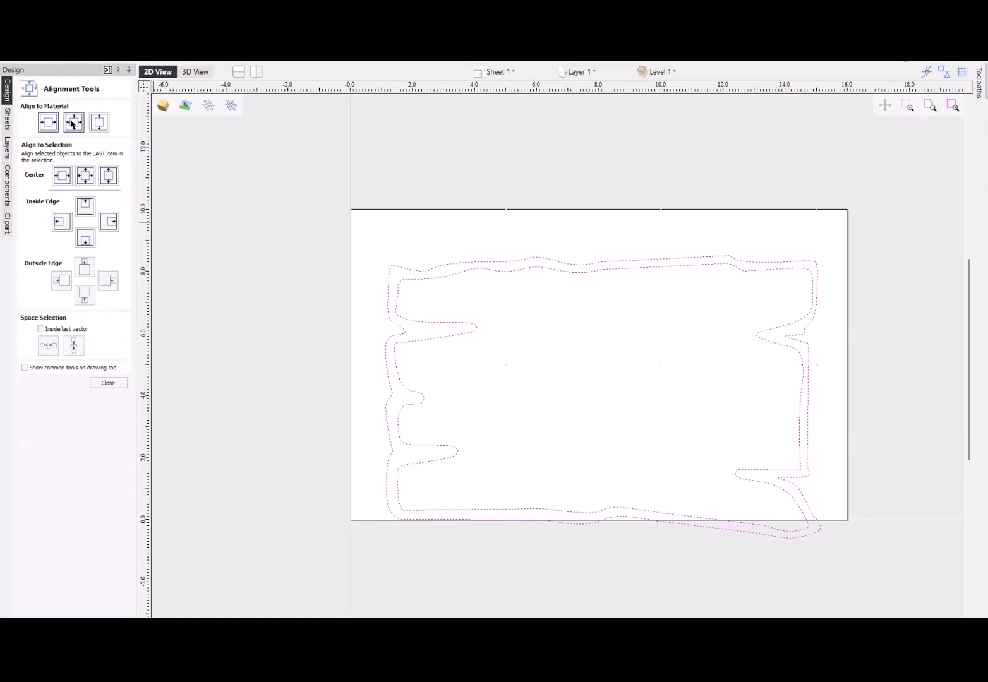
pyautogui.click(73, 123)
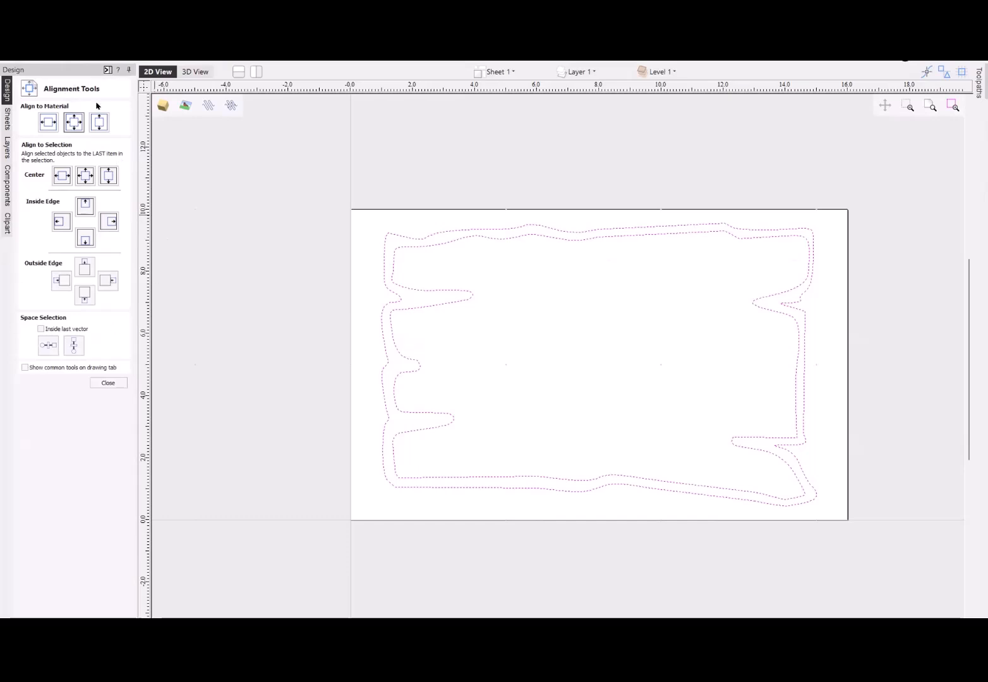
pyautogui.click(25, 368)
pyautogui.click(109, 382)
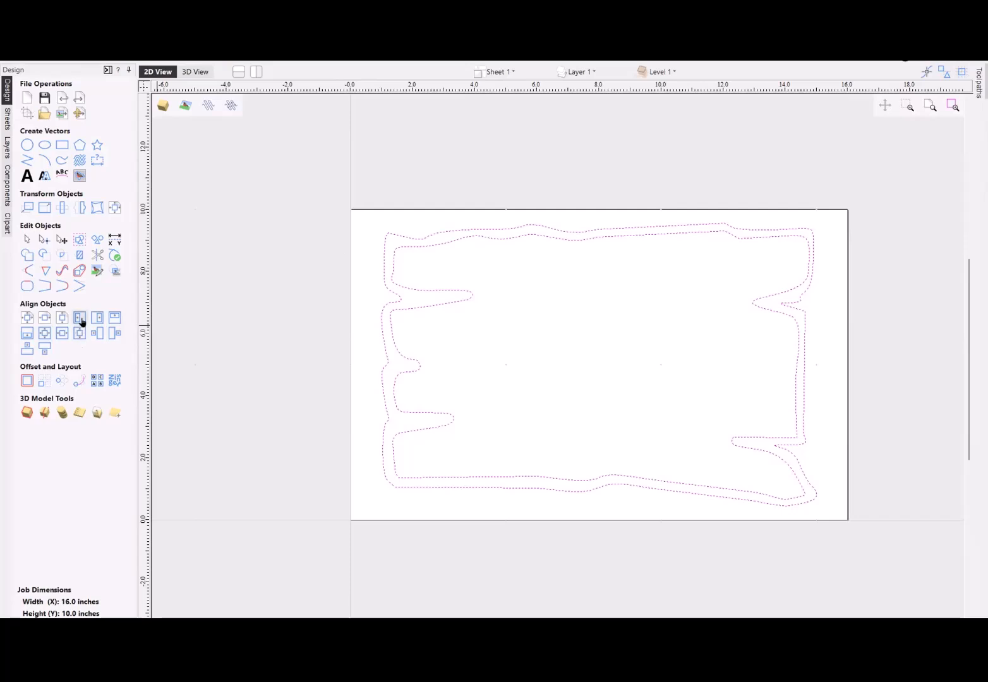
# - Try aligning the inner plank outline to the left edge of the outer outline, and undo the alignment
pyautogui.click(187, 285)
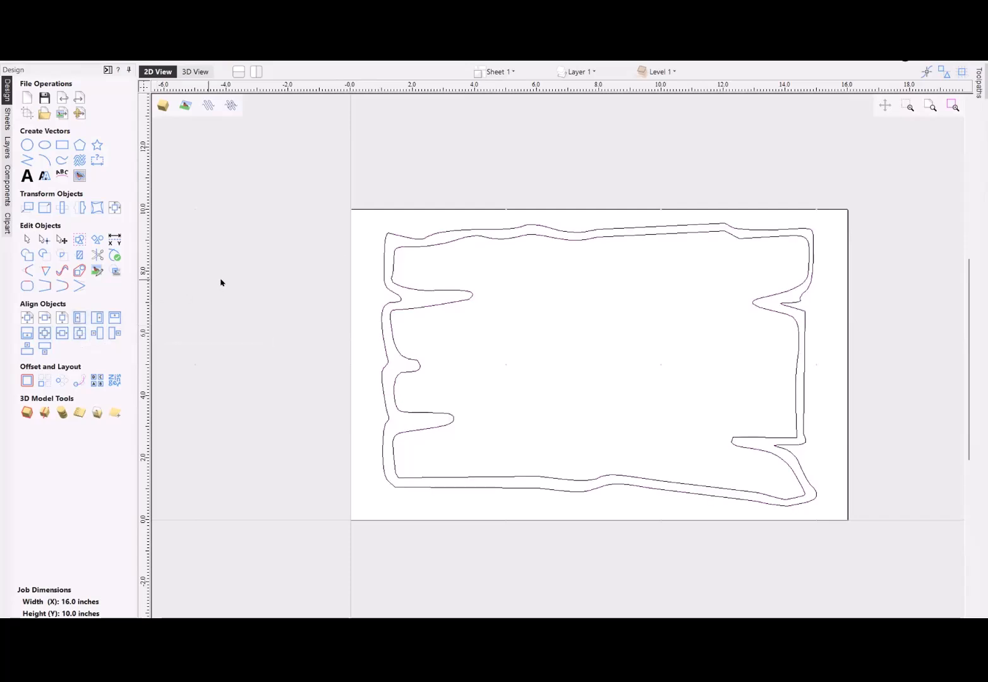
pyautogui.click(391, 267)
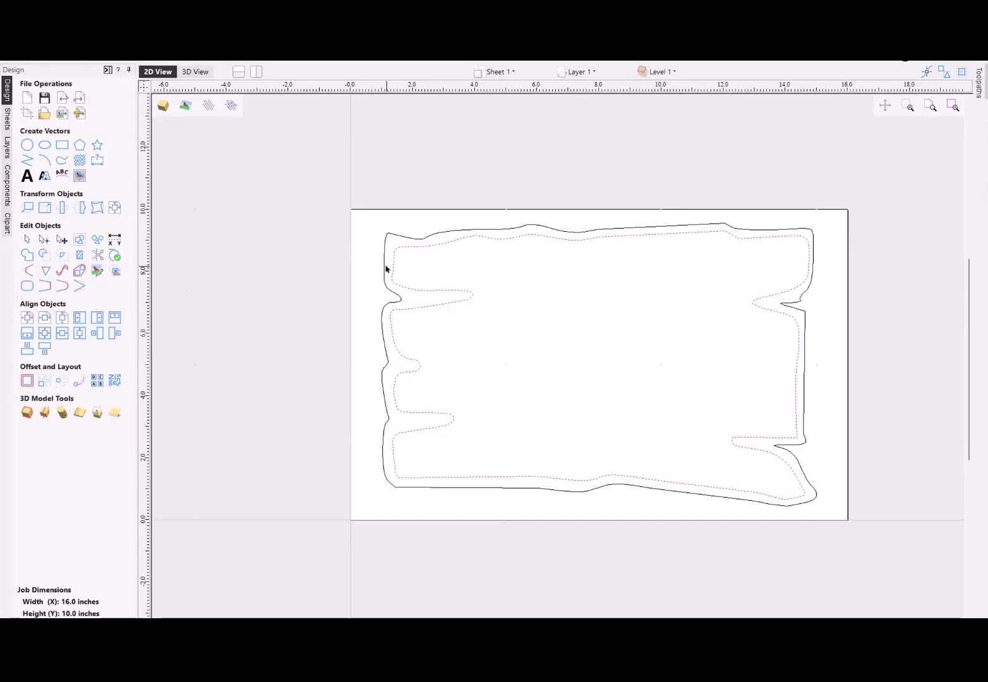
pyautogui.keyDown('shift'); pyautogui.click(383, 261); pyautogui.keyUp('shift')
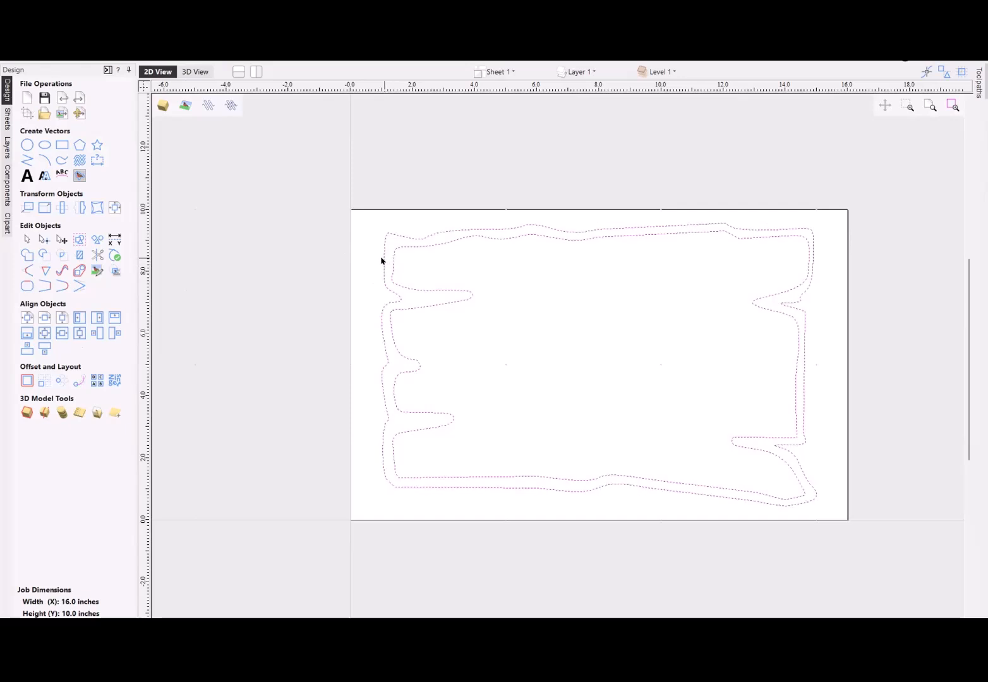
pyautogui.click(80, 322)
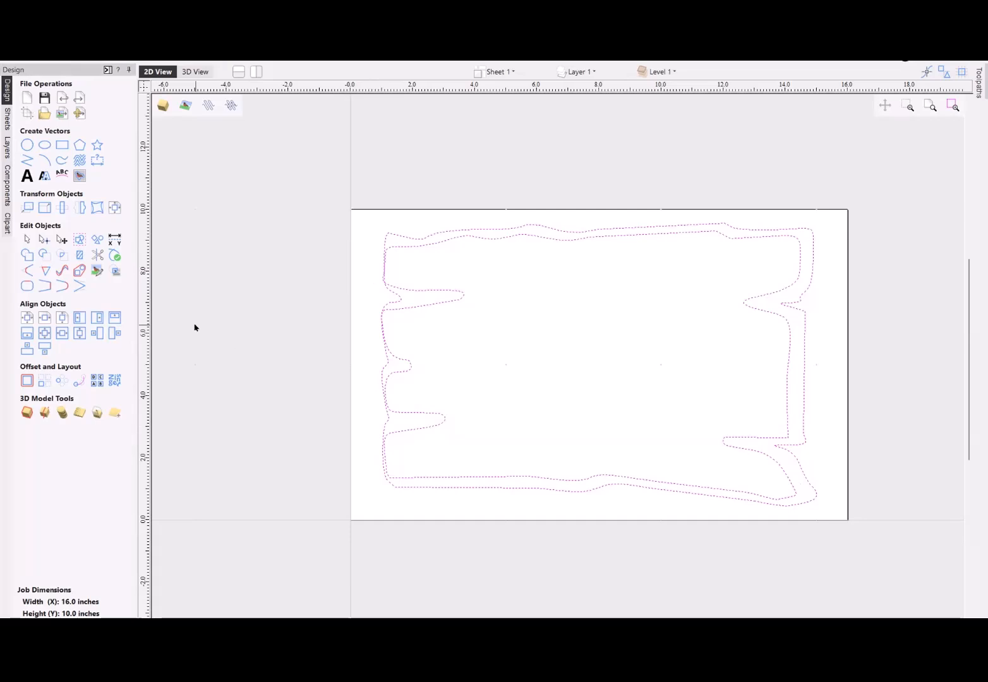
pyautogui.press('Escape')
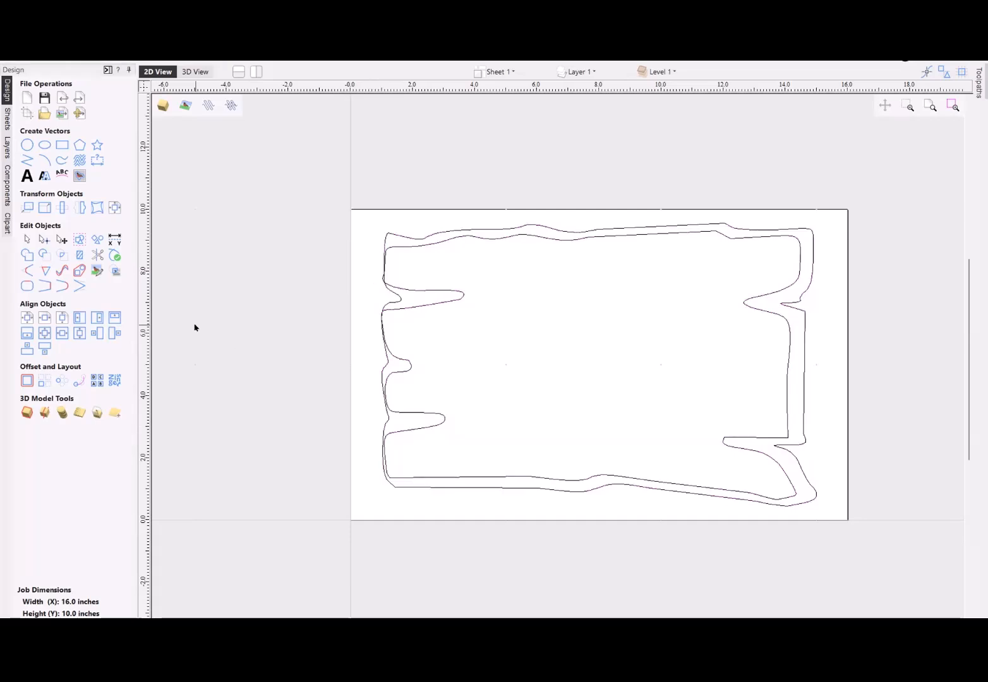
pyautogui.hotkey('ctrl', 'z')
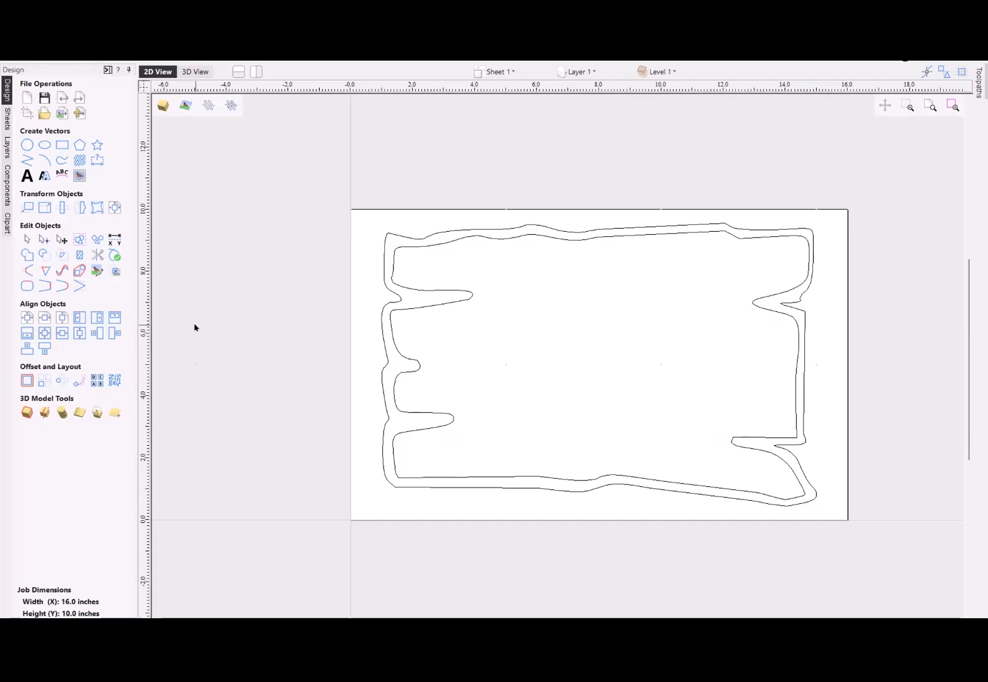
# - Delete the outer plank outline
pyautogui.click(655, 229)
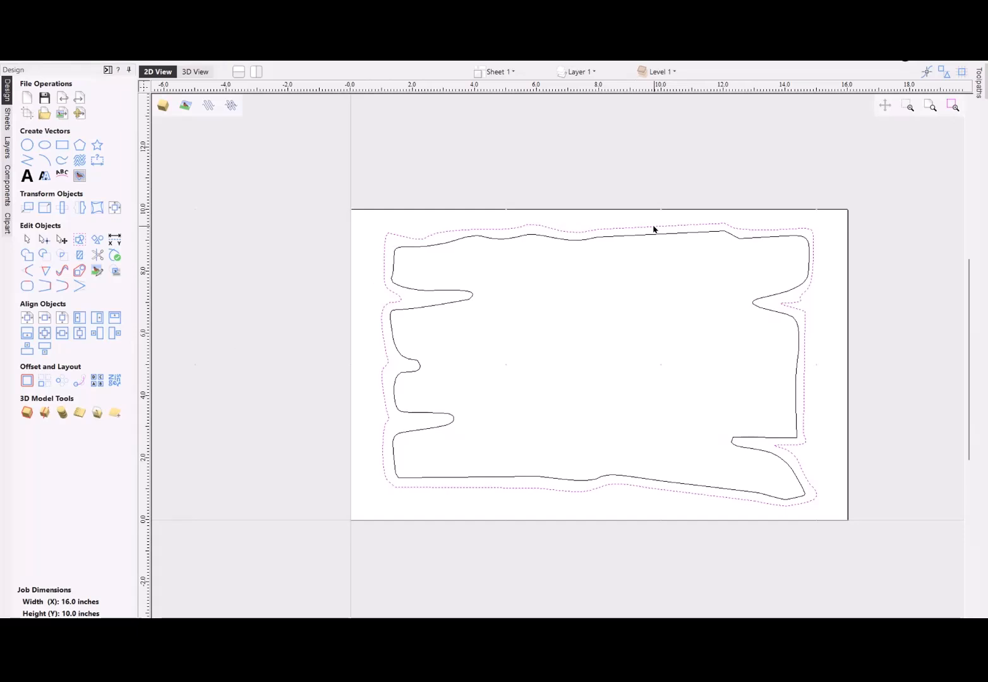
pyautogui.press('Delete')
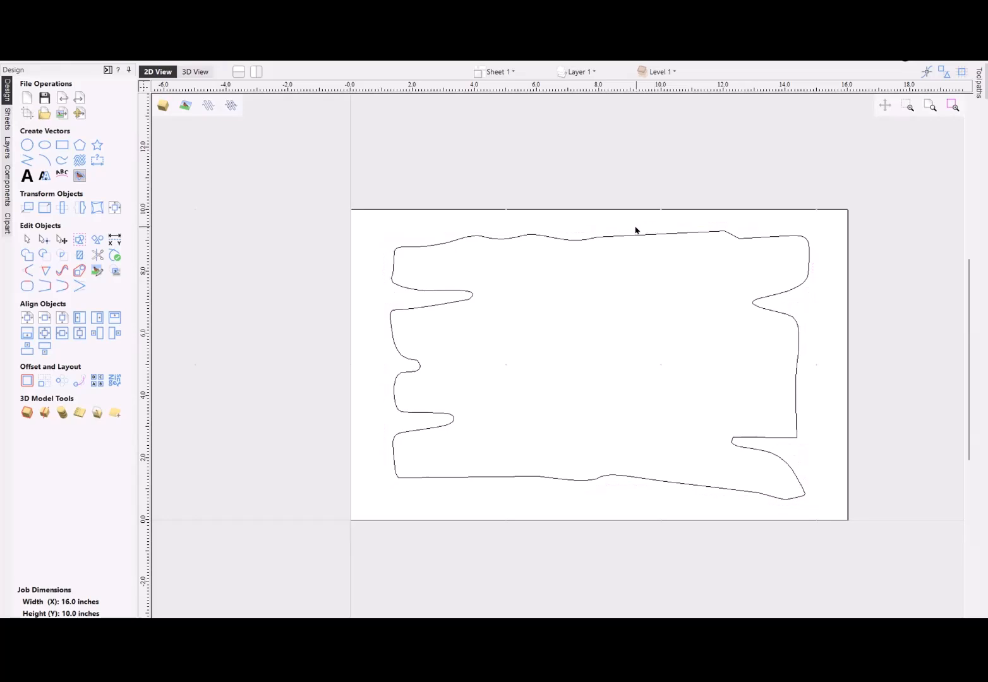
# - Calculate an outside 2D profile toolpath around the remaining plank outline, 0.75 inches deep, with the 1/4" end mill
pyautogui.click(637, 236)
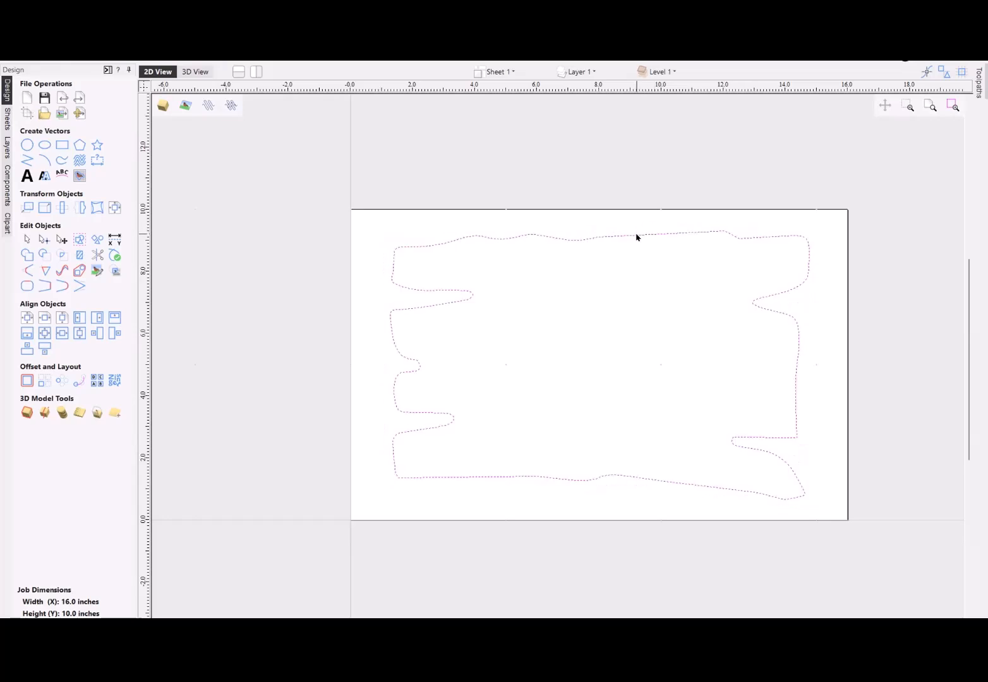
pyautogui.click(977, 87)
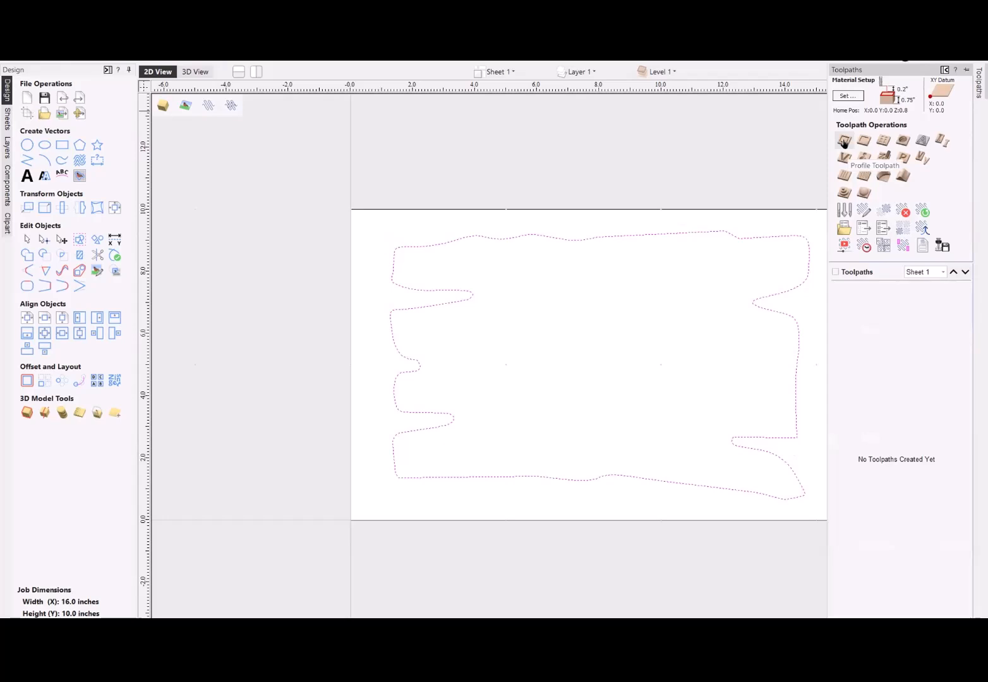
pyautogui.click(844, 142)
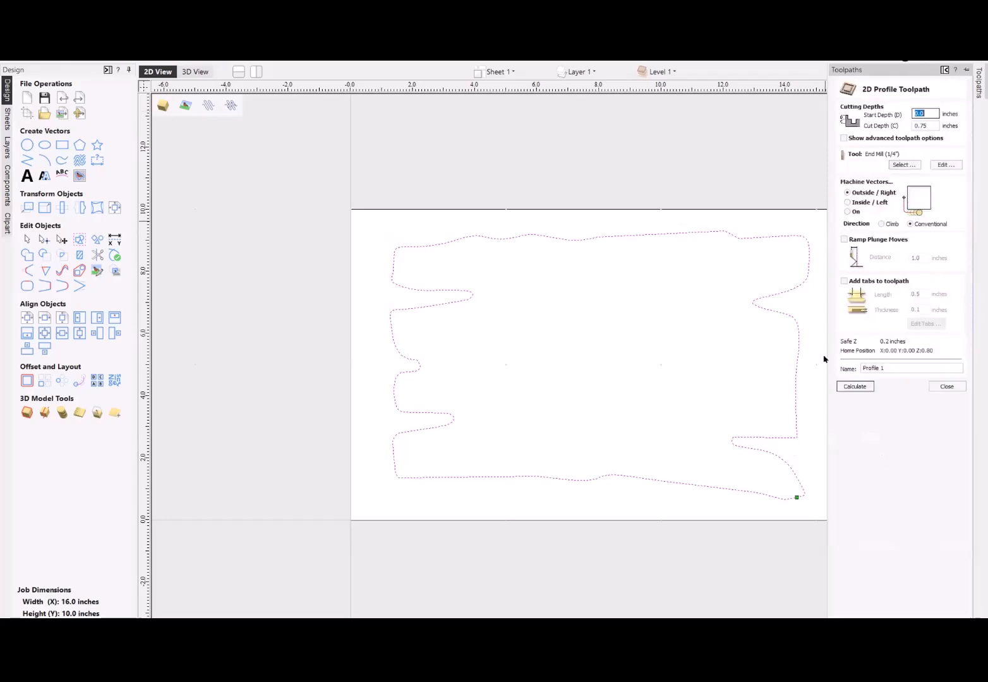
pyautogui.click(852, 386)
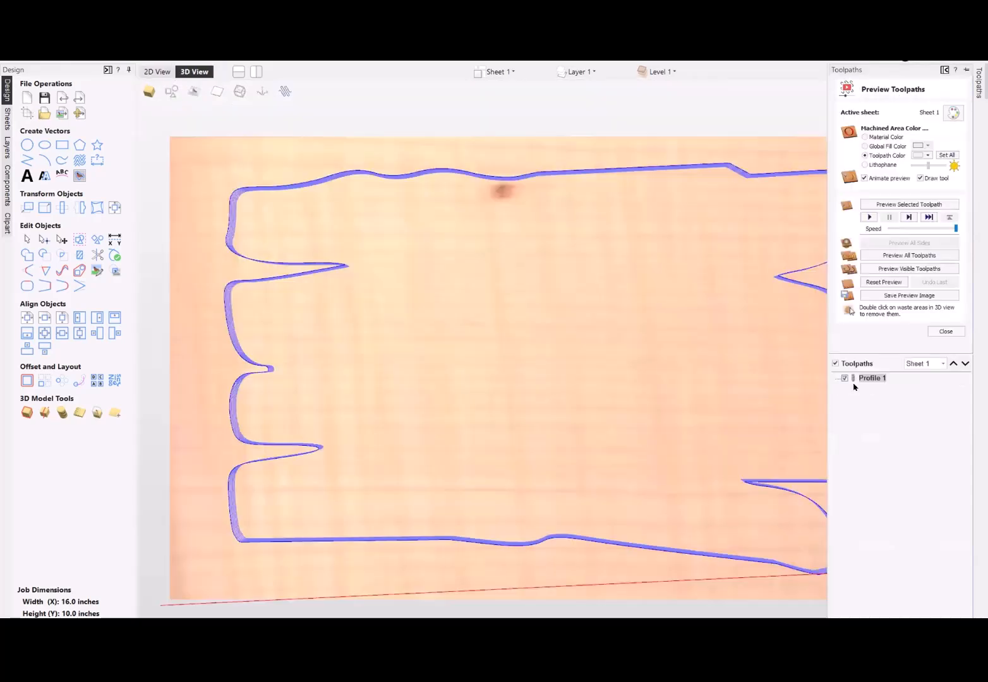
# - Preview the profile toolpath, remove the waste material around the plank, and inspect the cut-out shape from an angle
pyautogui.click(902, 203)
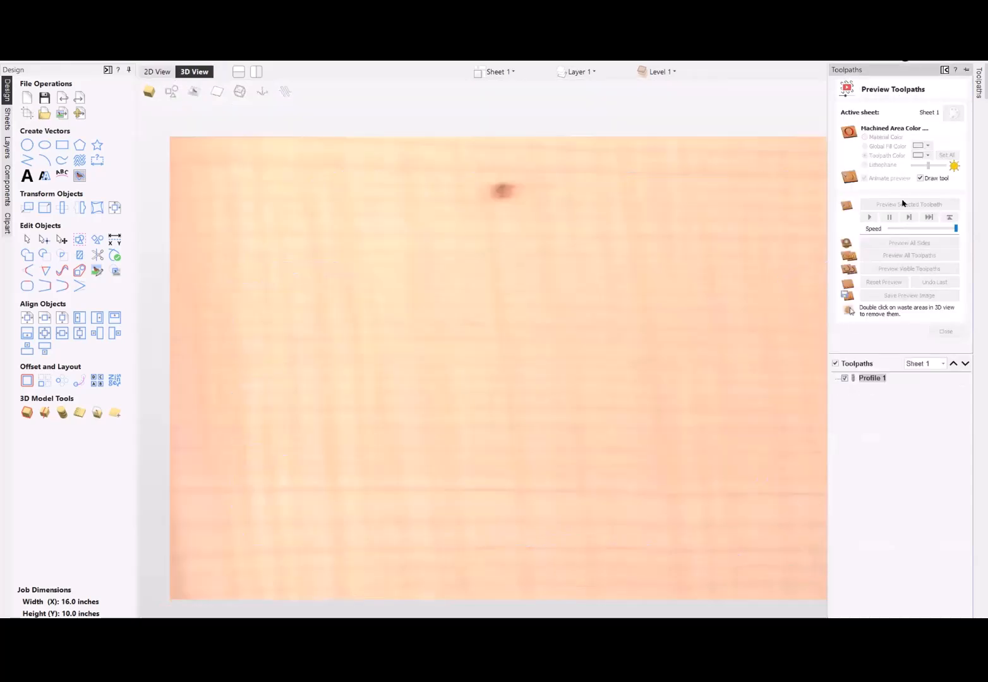
pyautogui.scroll(-3, 485, 358)
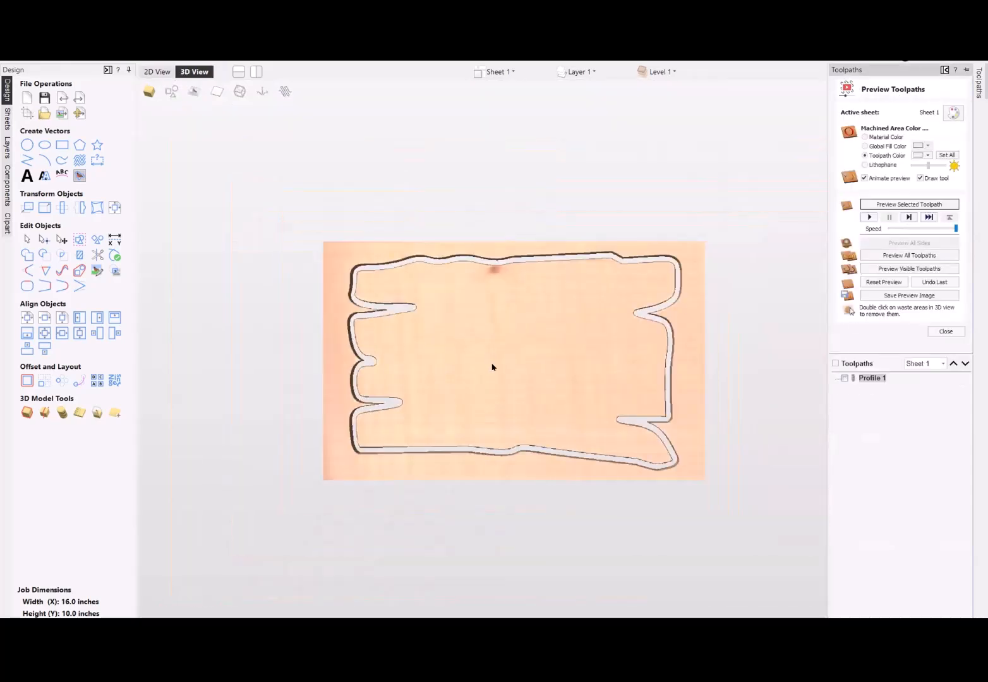
pyautogui.doubleClick(552, 468)
pyautogui.moveTo(538, 370); pyautogui.dragTo(525, 343)
pyautogui.scroll(1, 523, 349)
pyautogui.scroll(-2, 527, 342)
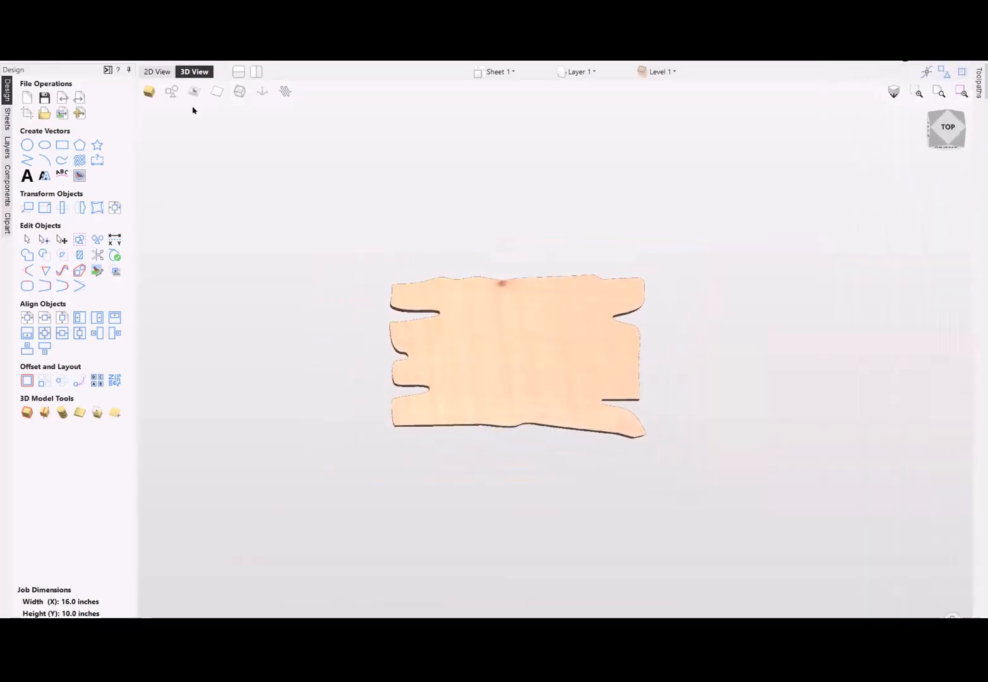
# - Compare the plank outline in the 2D view with the simulated cut-out in the 3D view
pyautogui.click(157, 71)
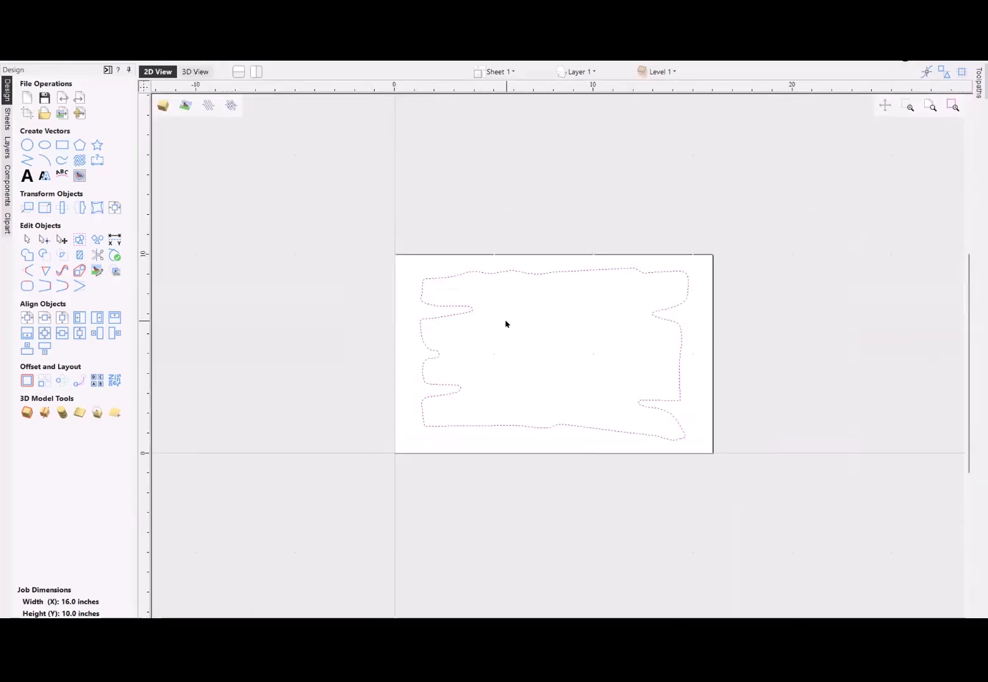
pyautogui.scroll(-1, 497, 315)
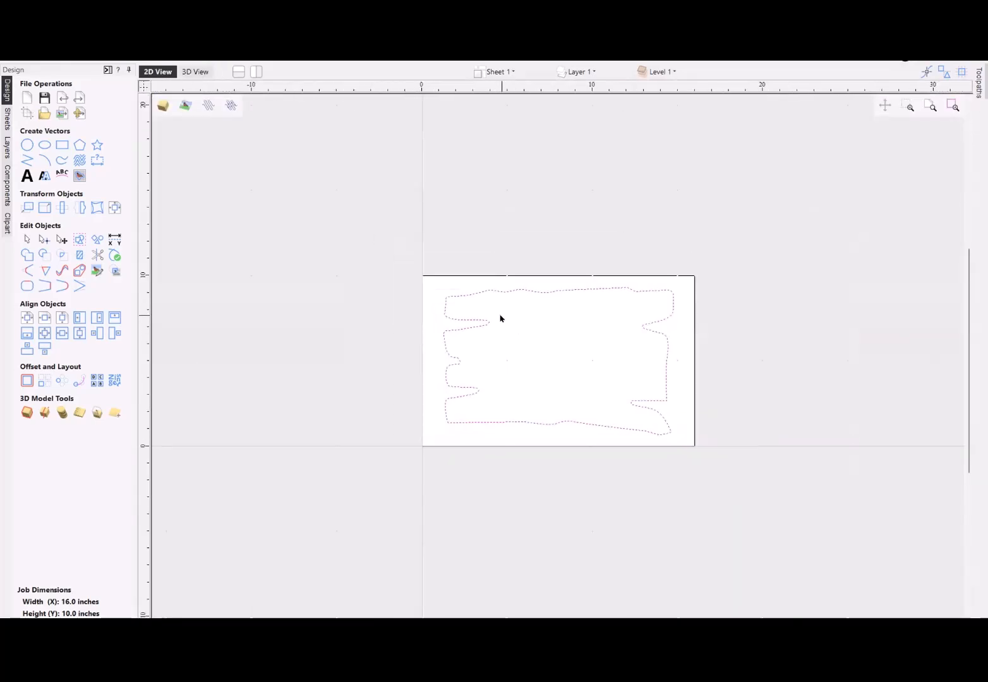
pyautogui.scroll(3, 502, 322)
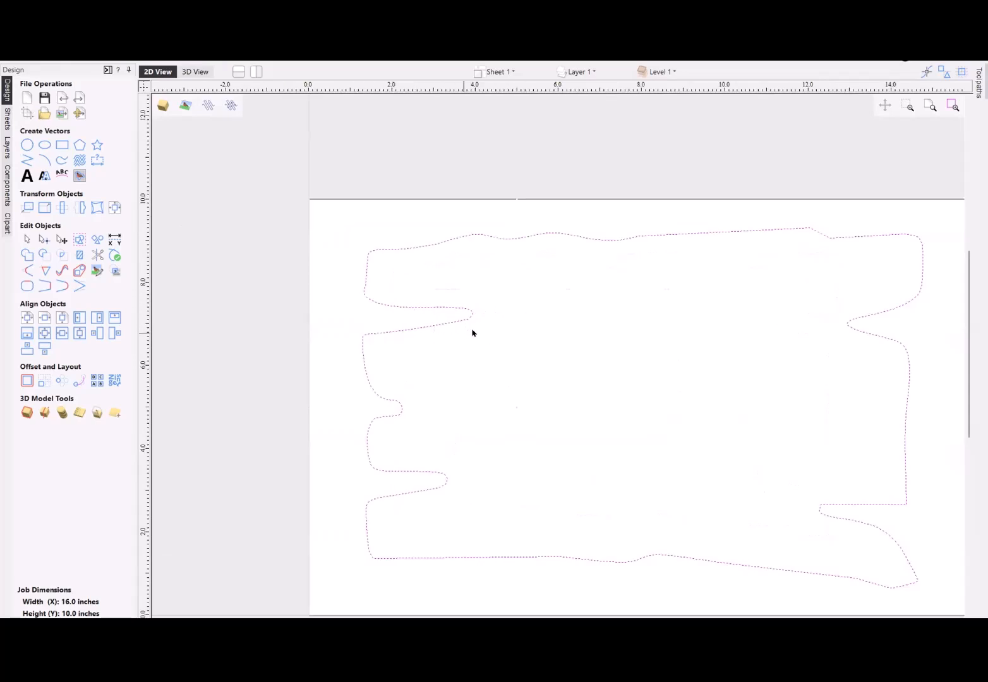
pyautogui.scroll(-2, 466, 331)
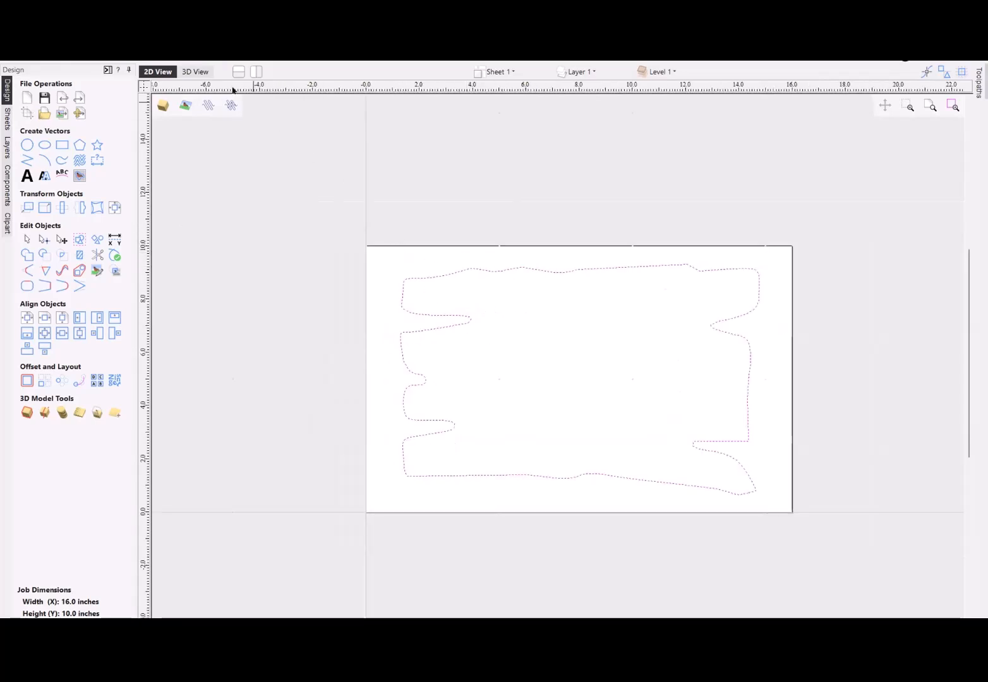
pyautogui.click(201, 74)
pyautogui.scroll(-4, 513, 359)
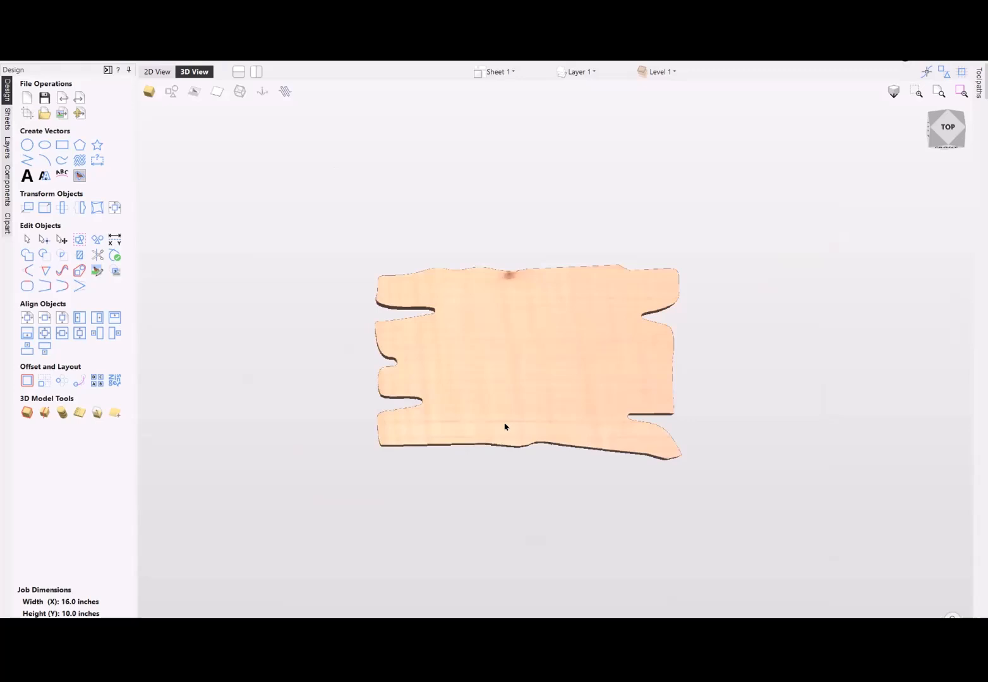
pyautogui.click(152, 71)
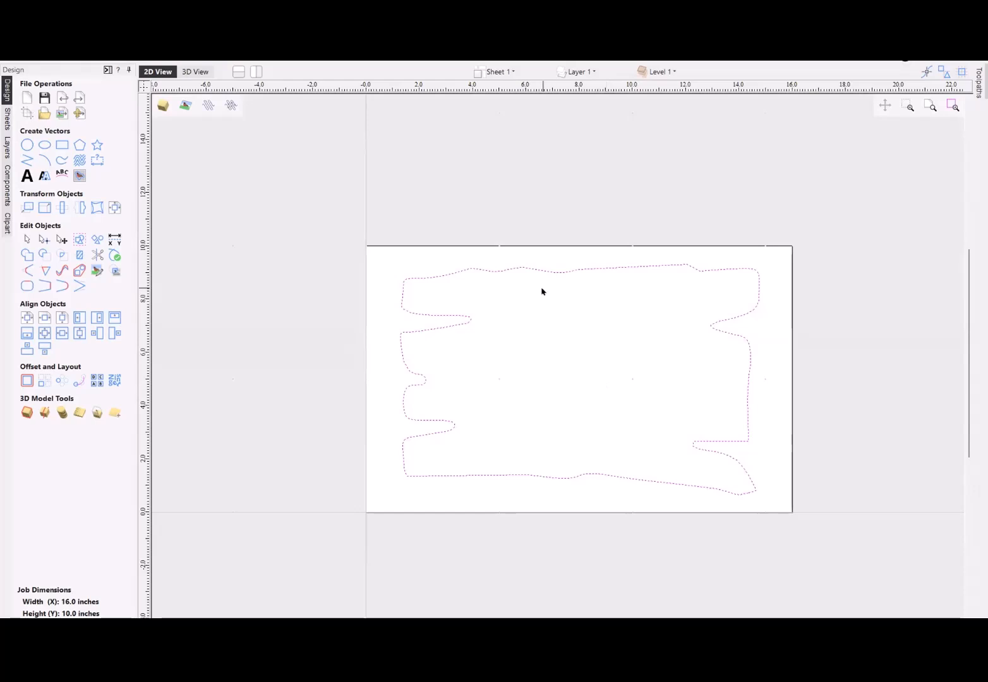
pyautogui.click(543, 206)
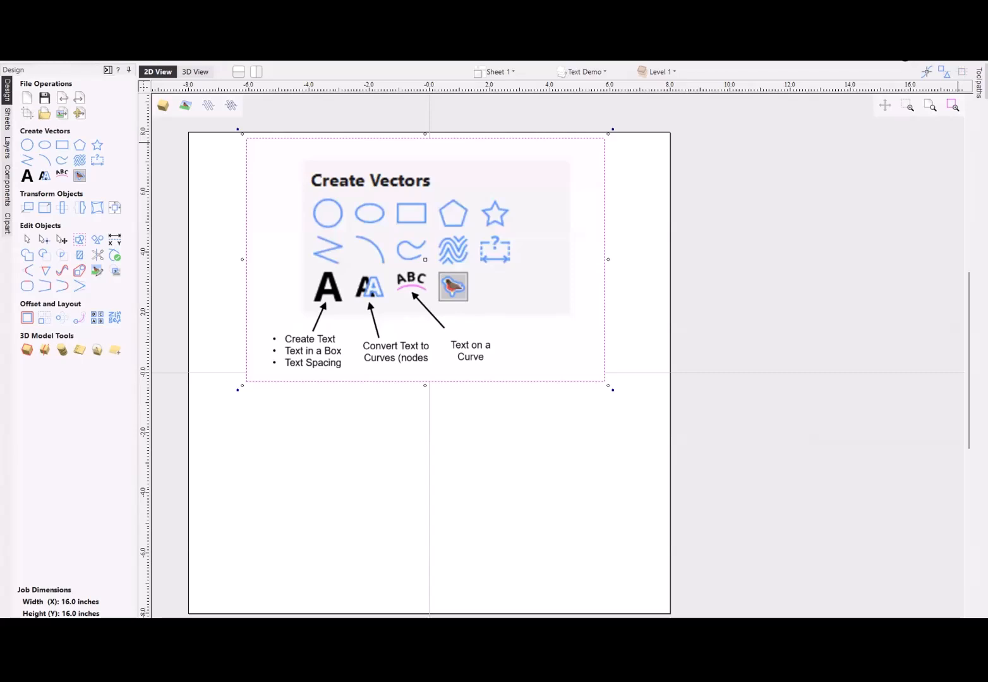
# - Adjust the appearance of the reference picture showing the Create Vectors tools so it displays without fading
pyautogui.scroll(-2, 739, 361)
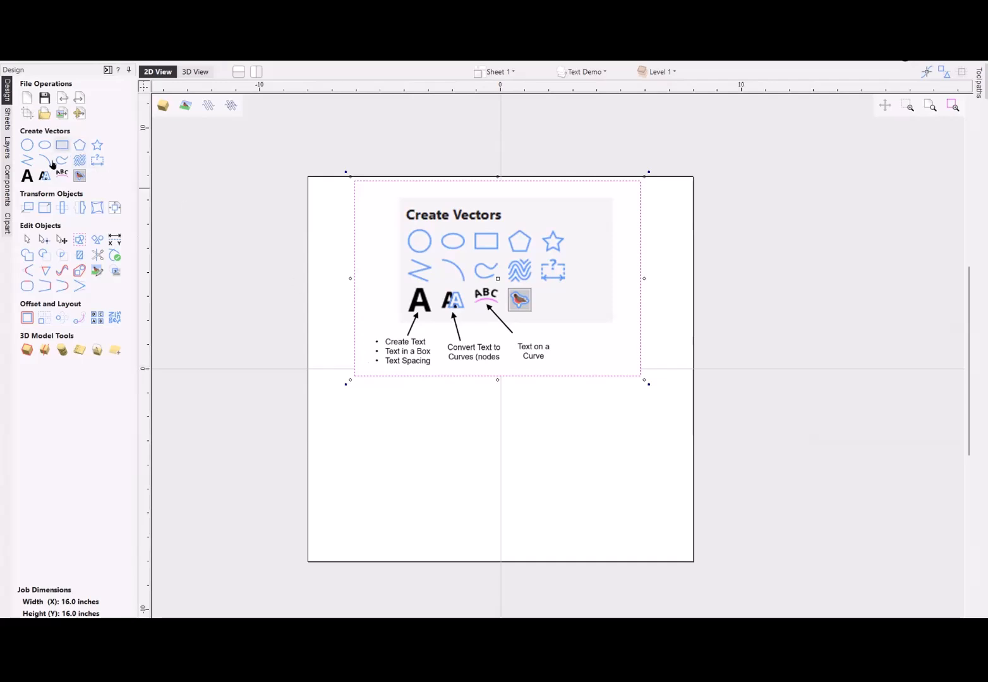
pyautogui.click(253, 247)
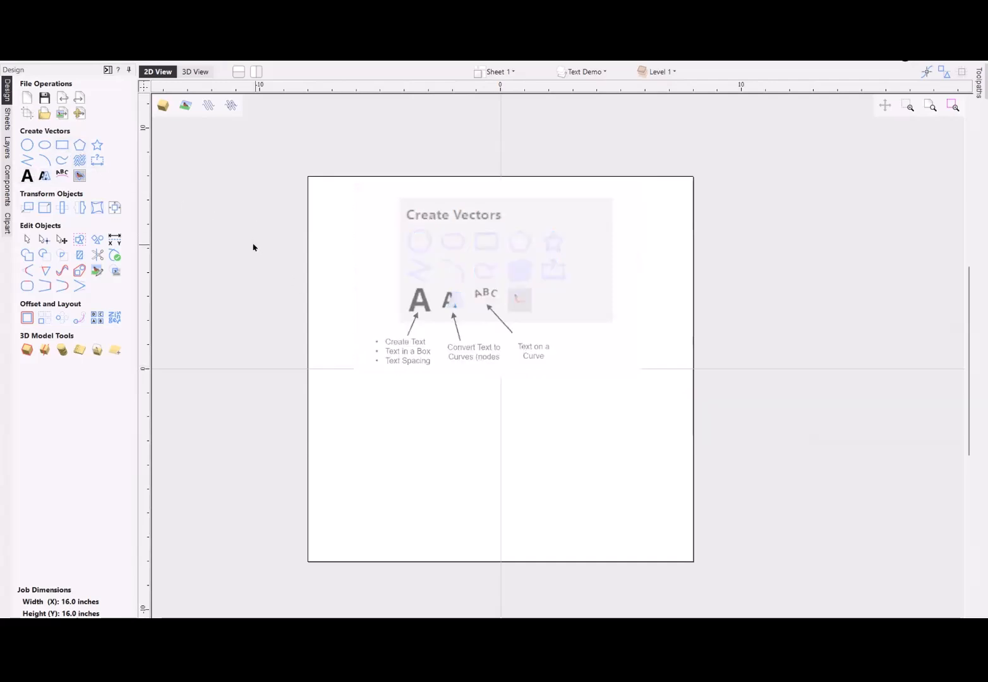
pyautogui.rightClick(451, 253)
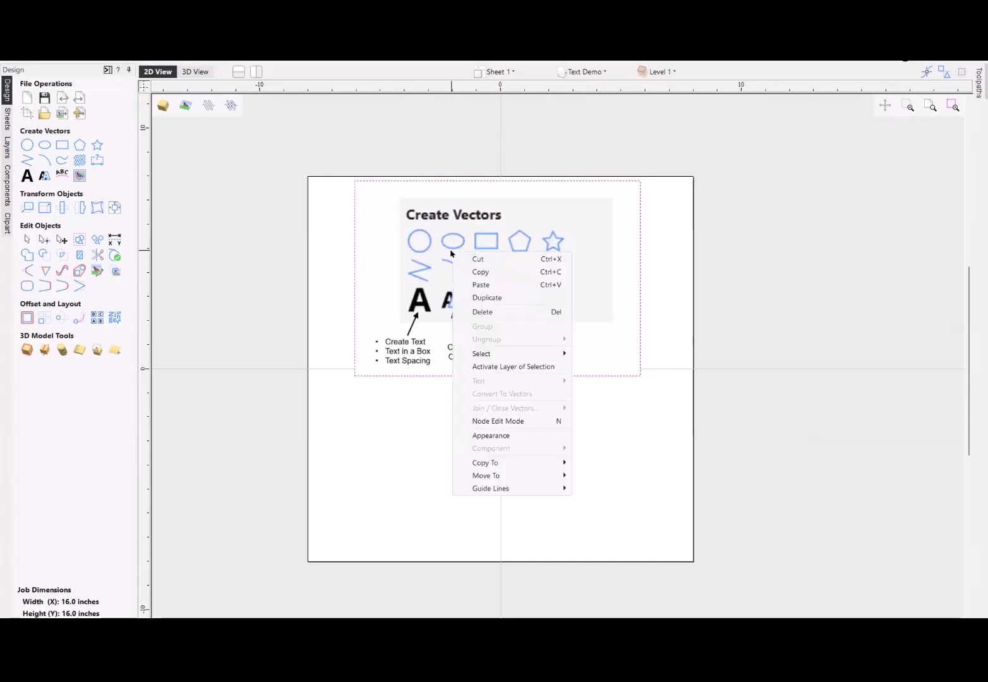
pyautogui.click(490, 435)
pyautogui.moveTo(481, 344); pyautogui.dragTo(415, 351)
pyautogui.click(492, 368)
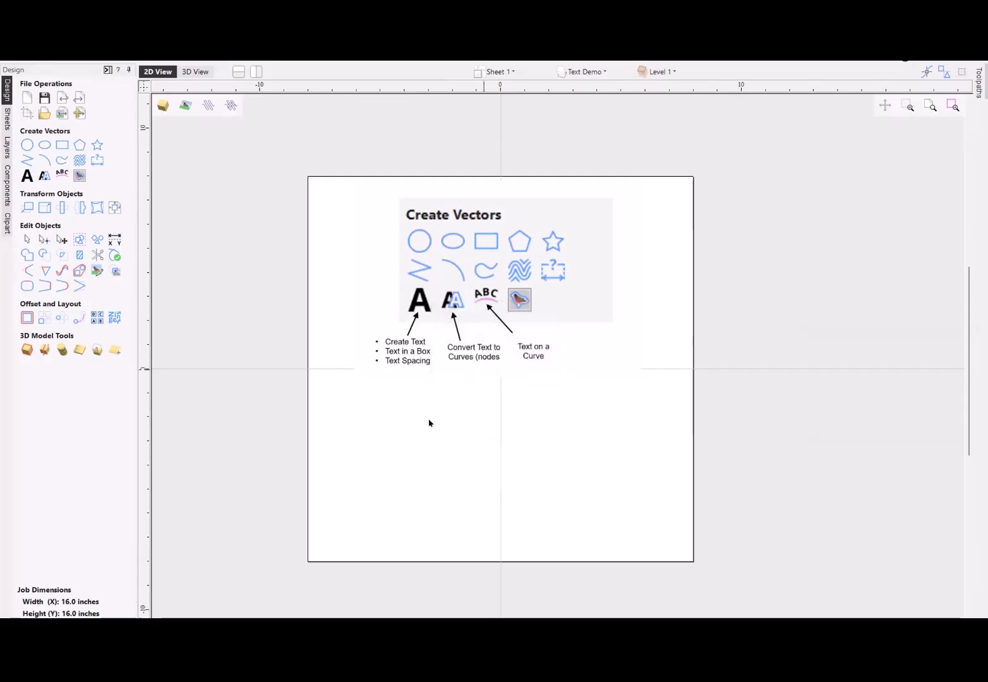
# - Move the reference picture straight up about 1 inch so it extends past the sheet's upper edge, and deselect it
pyautogui.click(499, 286)
pyautogui.moveTo(499, 285); pyautogui.dragTo(499, 262)
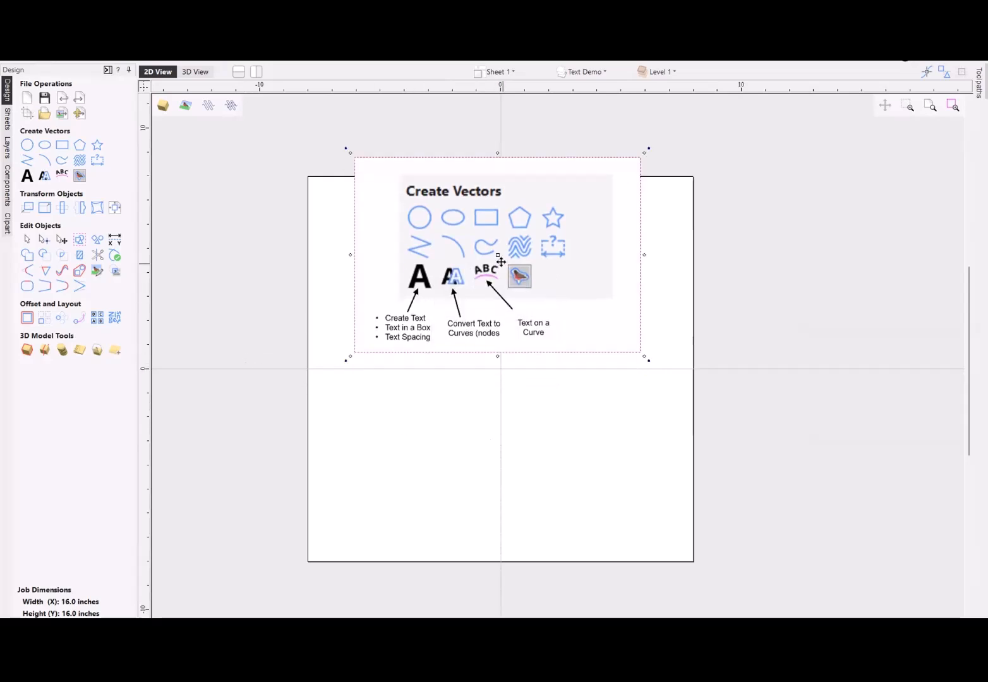
pyautogui.click(226, 285)
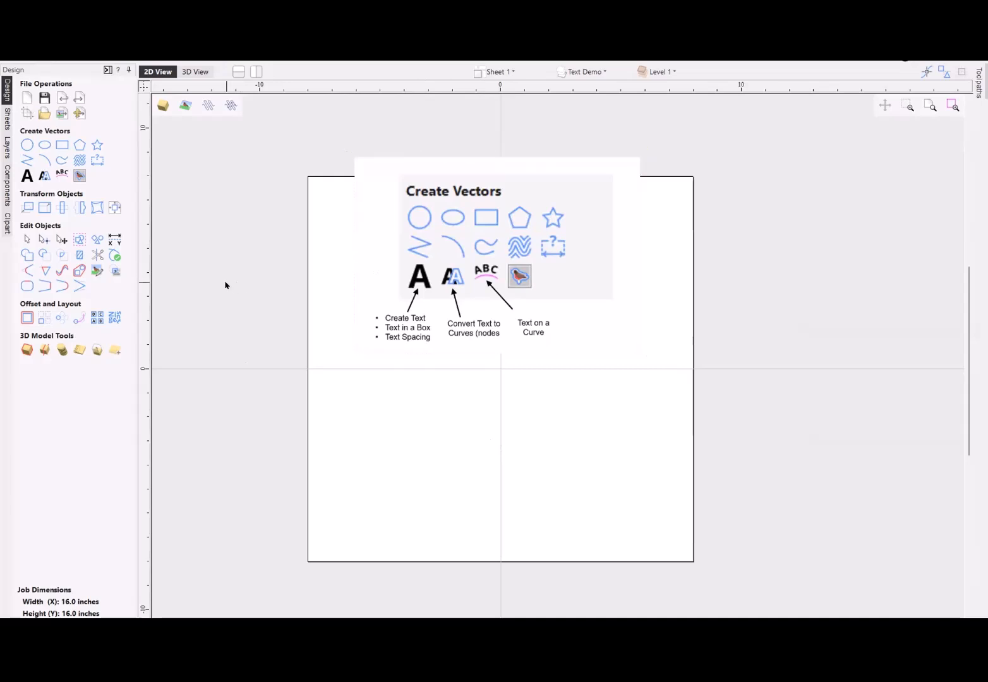
# - Create regular unboxed text reading "TEXT", and view it in the larger text editor without changing it
pyautogui.click(25, 178)
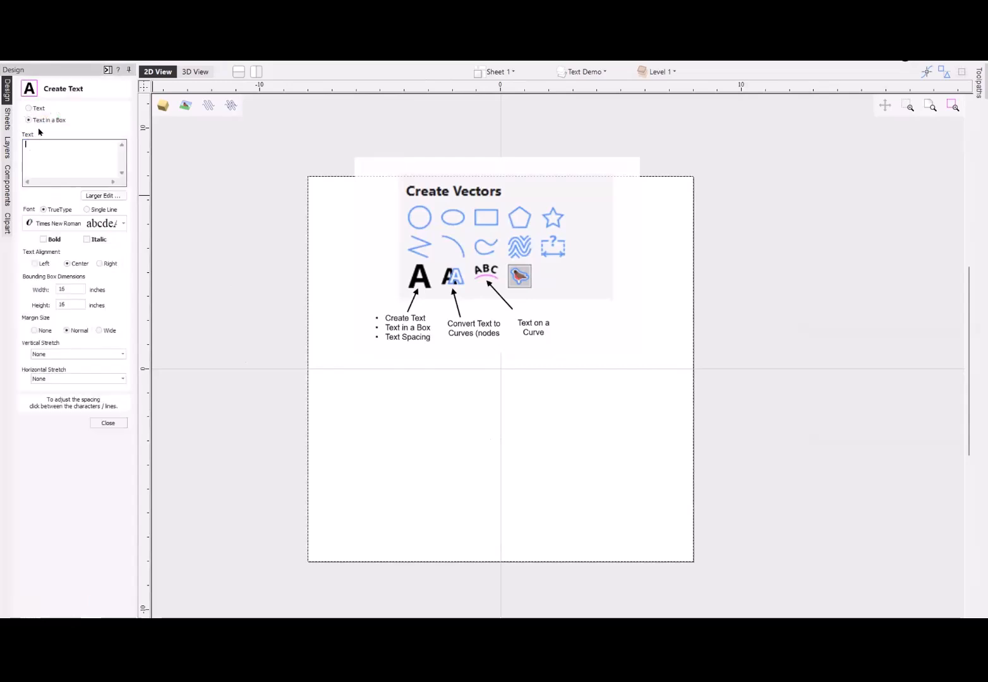
pyautogui.click(29, 108)
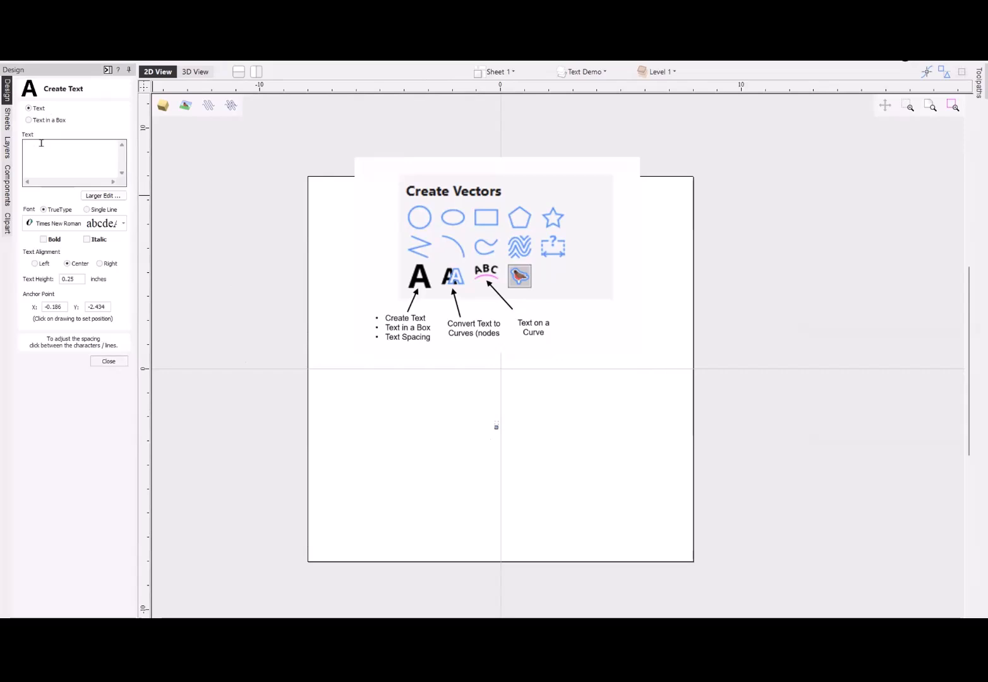
pyautogui.write('TEXT')
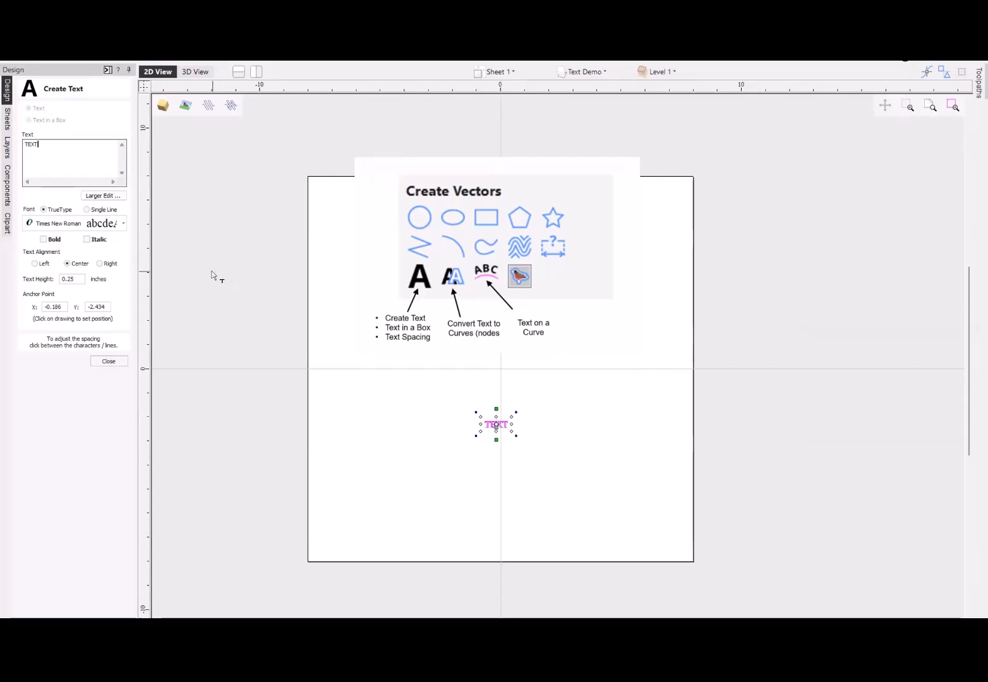
pyautogui.click(103, 196)
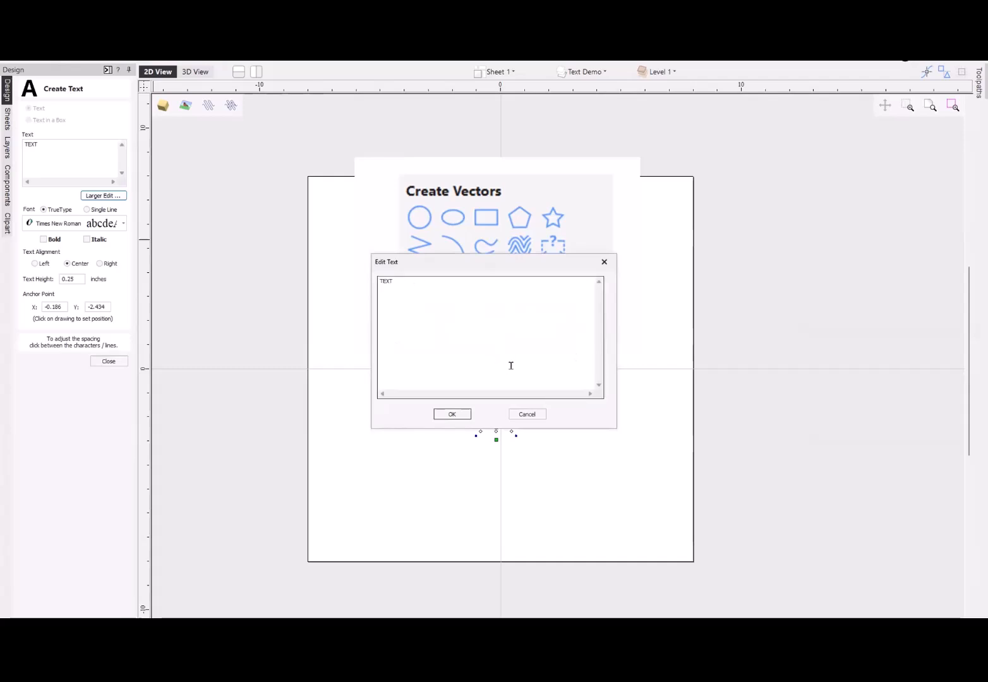
pyautogui.click(527, 415)
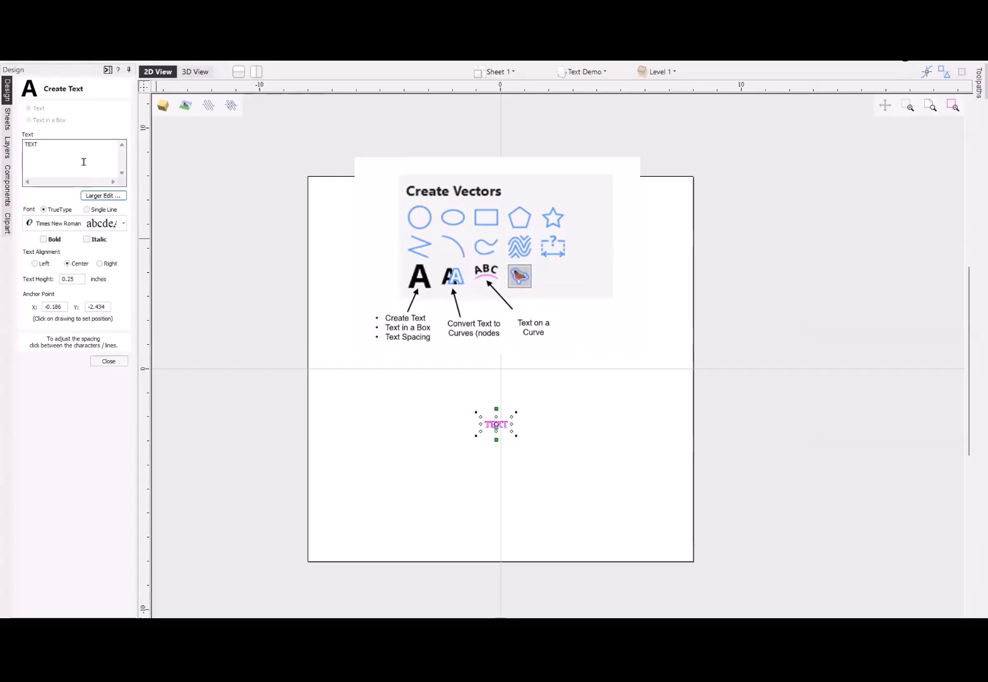
# - Extend the text to read "TEXT for TESTING" and finish the text object
pyautogui.click(69, 142)
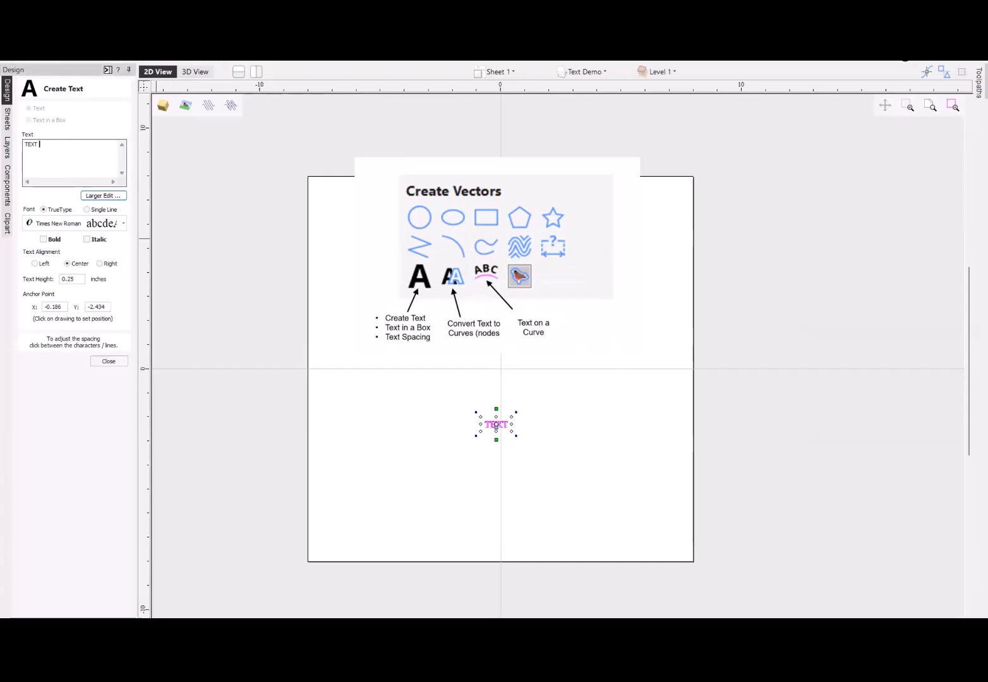
pyautogui.write('for TESTING')
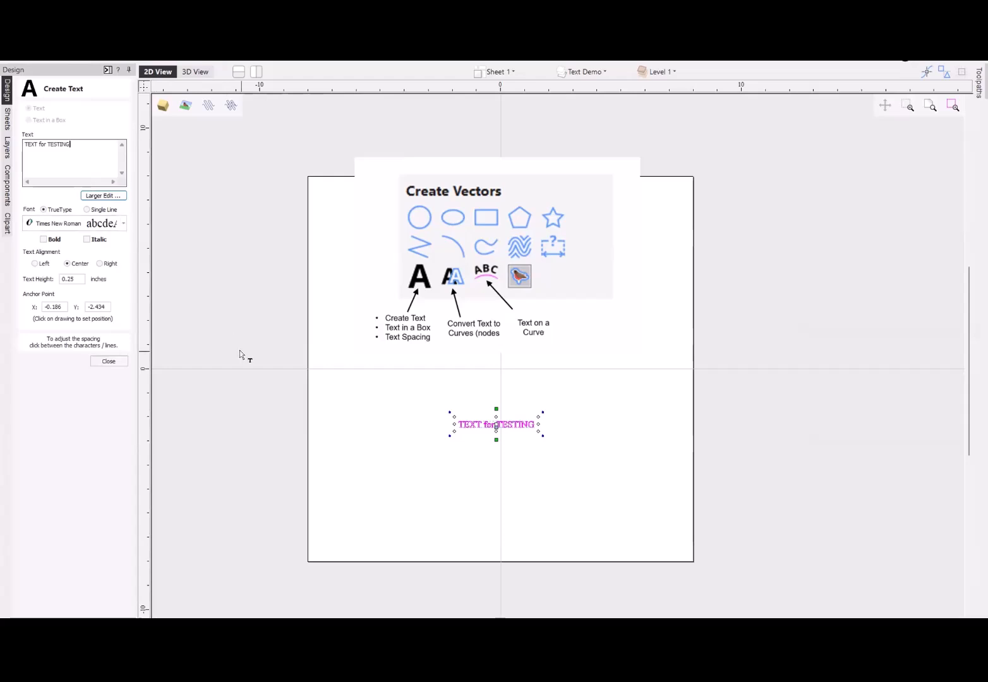
pyautogui.click(221, 311)
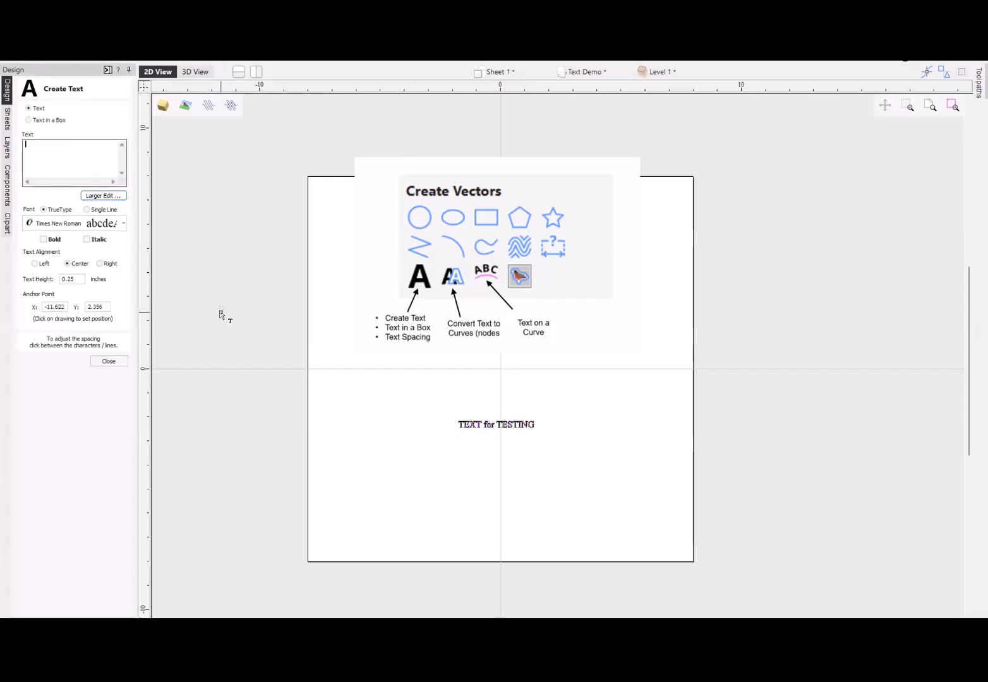
# - Reselect the "TEXT for TESTING" text, change it to the Avntgrd single-line font, and inspect the letter strokes up close
pyautogui.click(474, 429)
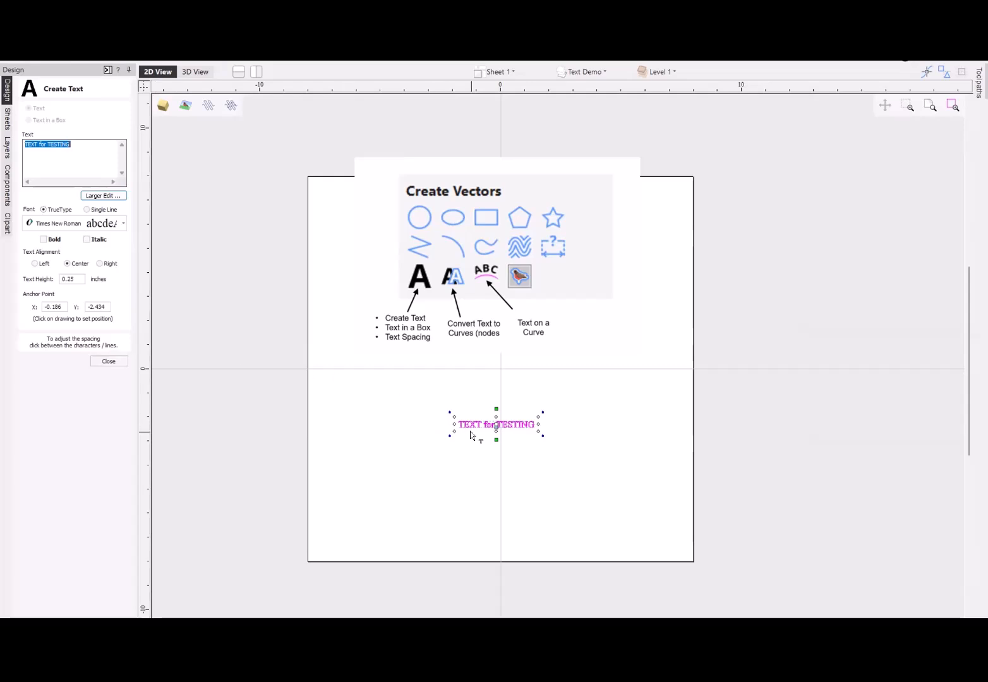
pyautogui.scroll(8, 485, 424)
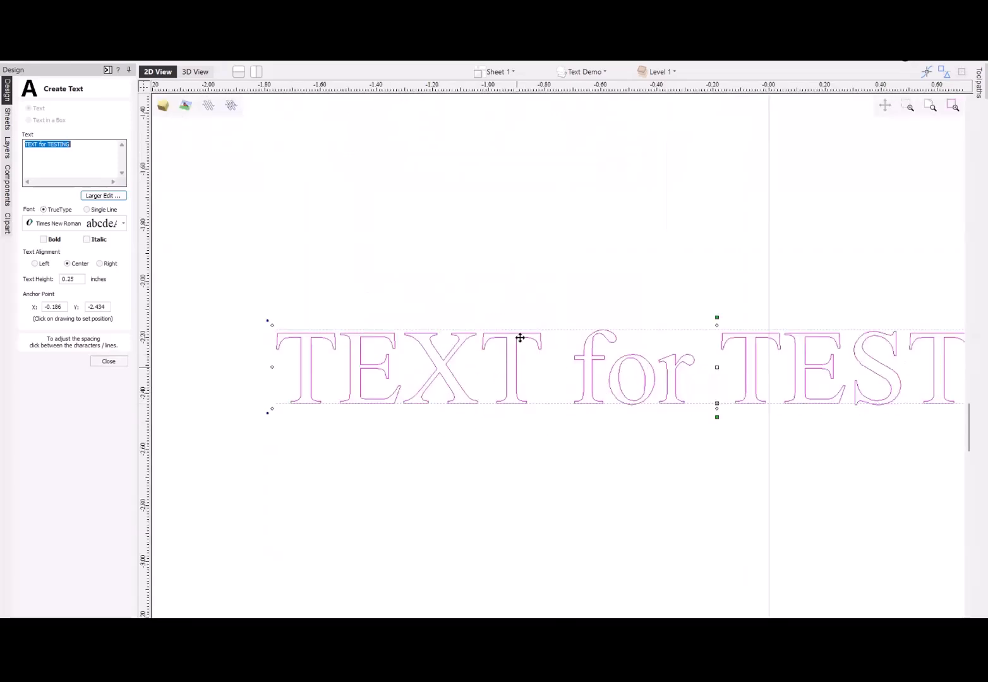
pyautogui.scroll(-8, 531, 387)
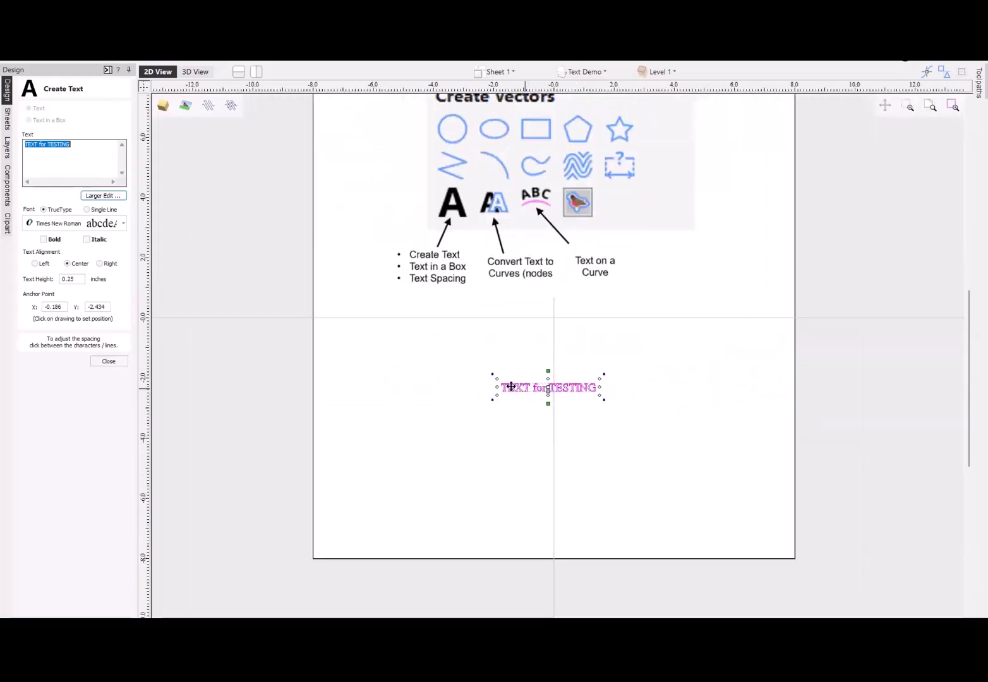
pyautogui.click(87, 210)
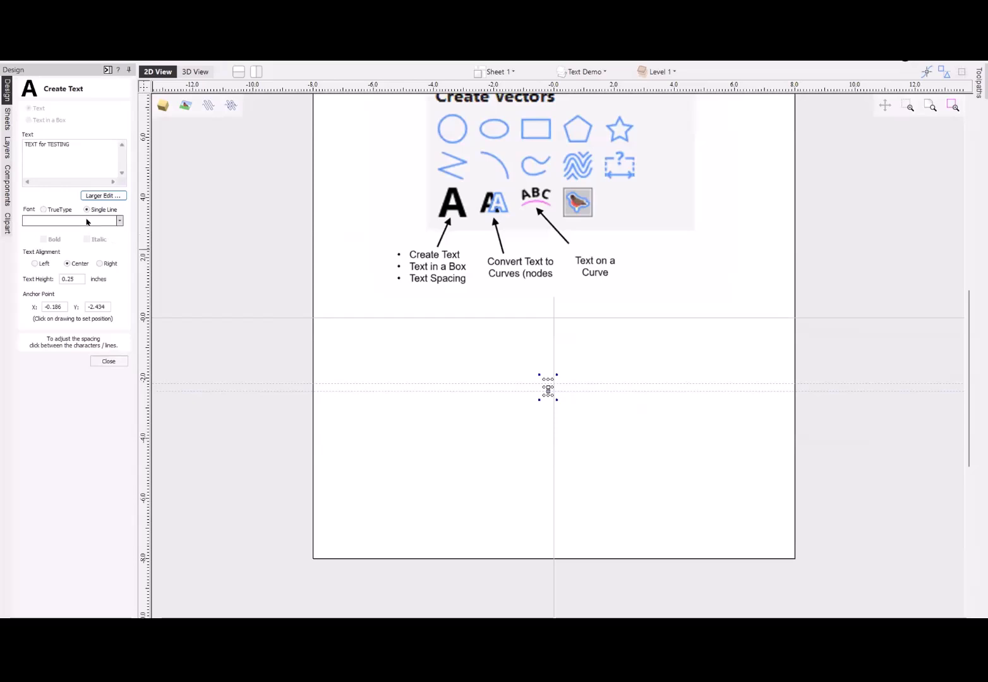
pyautogui.click(88, 220)
pyautogui.click(45, 234)
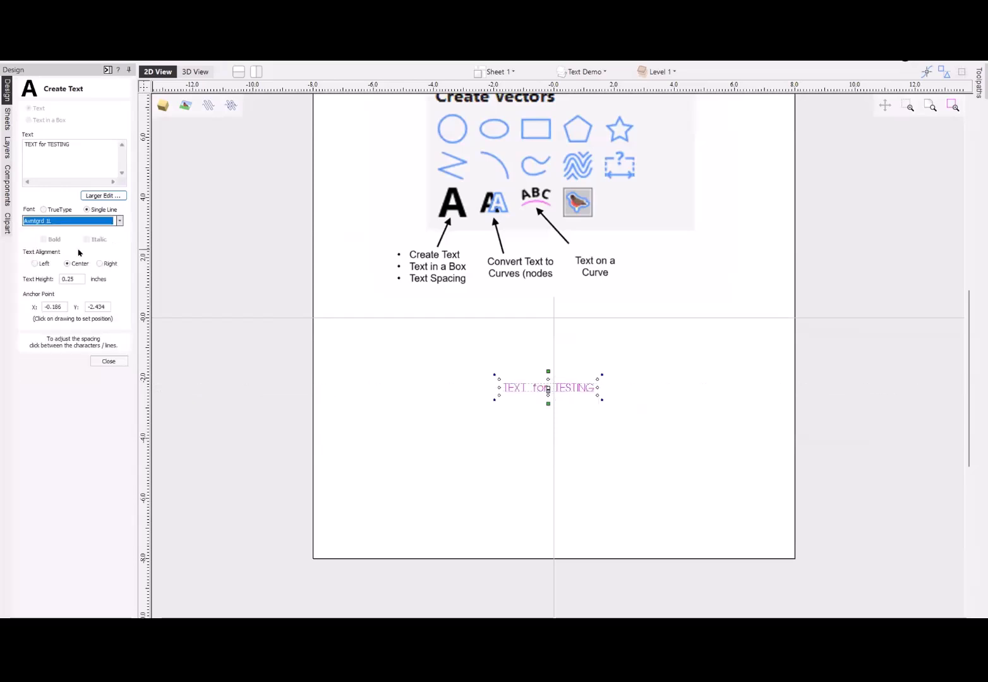
pyautogui.scroll(5, 497, 380)
pyautogui.scroll(1, 562, 425)
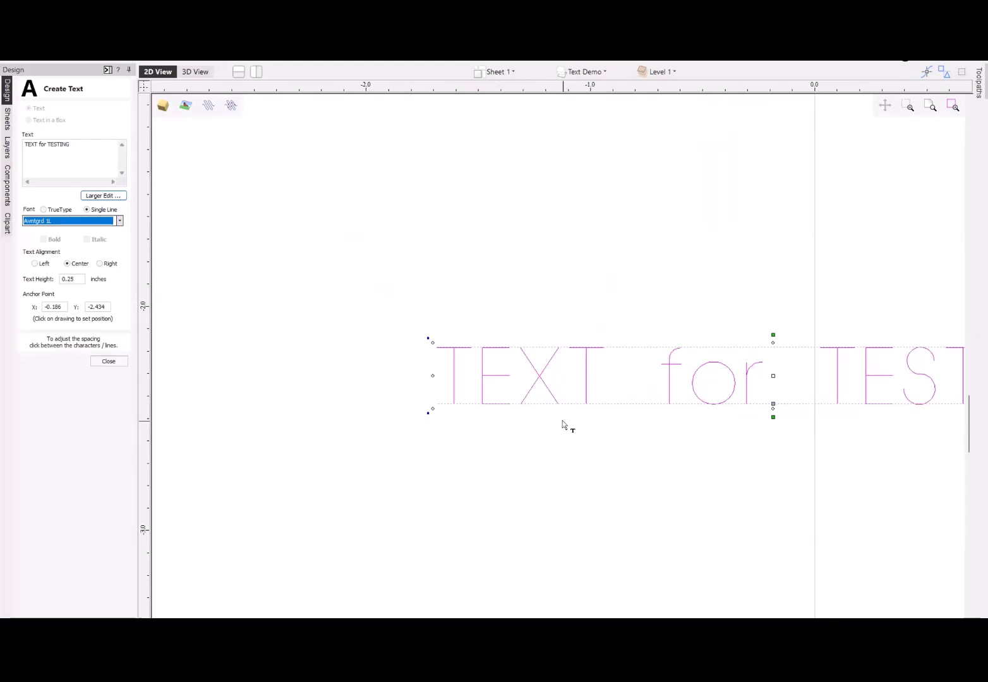
pyautogui.scroll(-2, 555, 420)
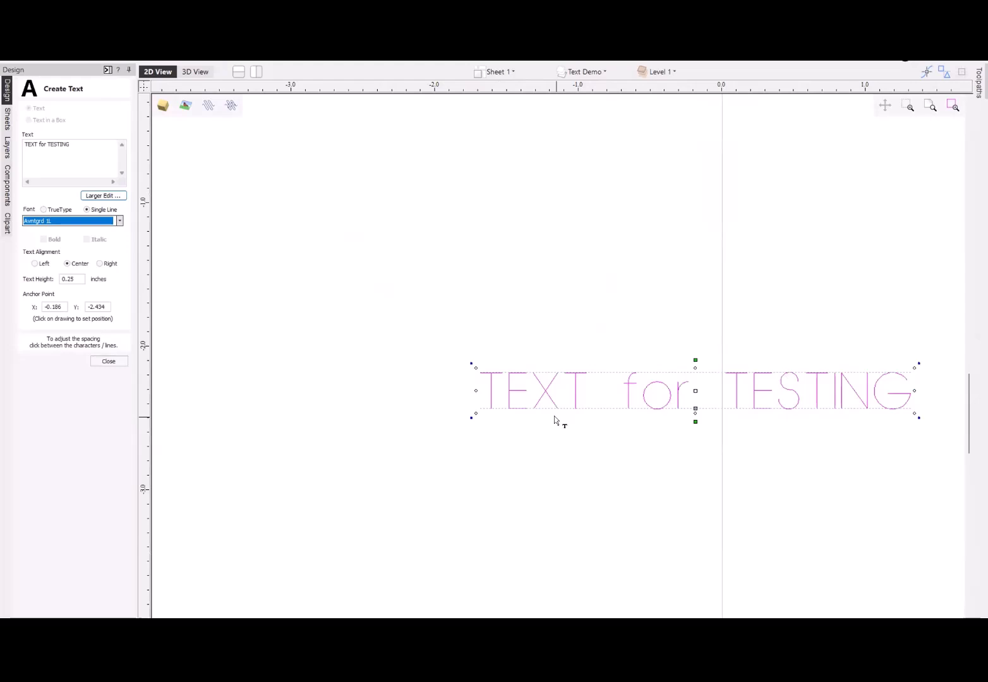
# - Return the text to the TrueType font Times New Roman and view the list of available TrueType fonts
pyautogui.click(44, 211)
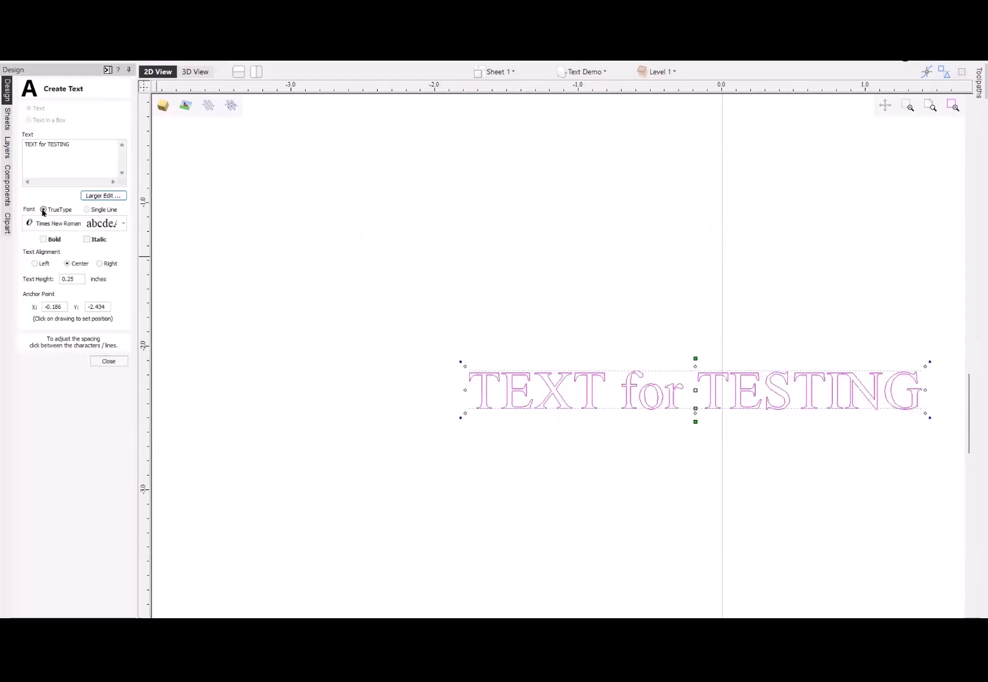
pyautogui.scroll(-2, 451, 368)
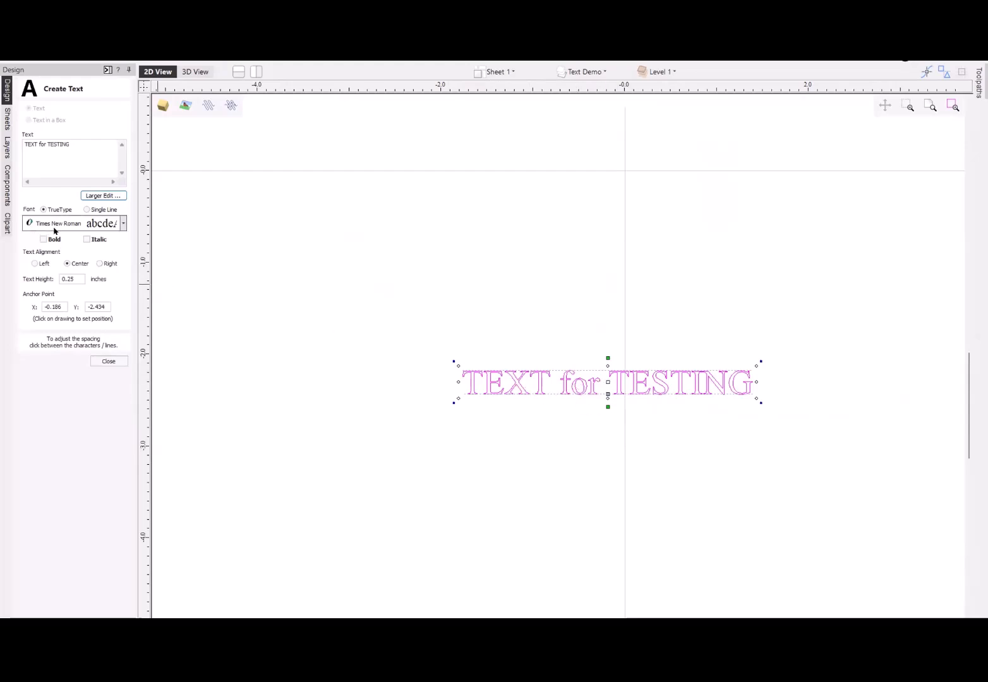
pyautogui.click(93, 225)
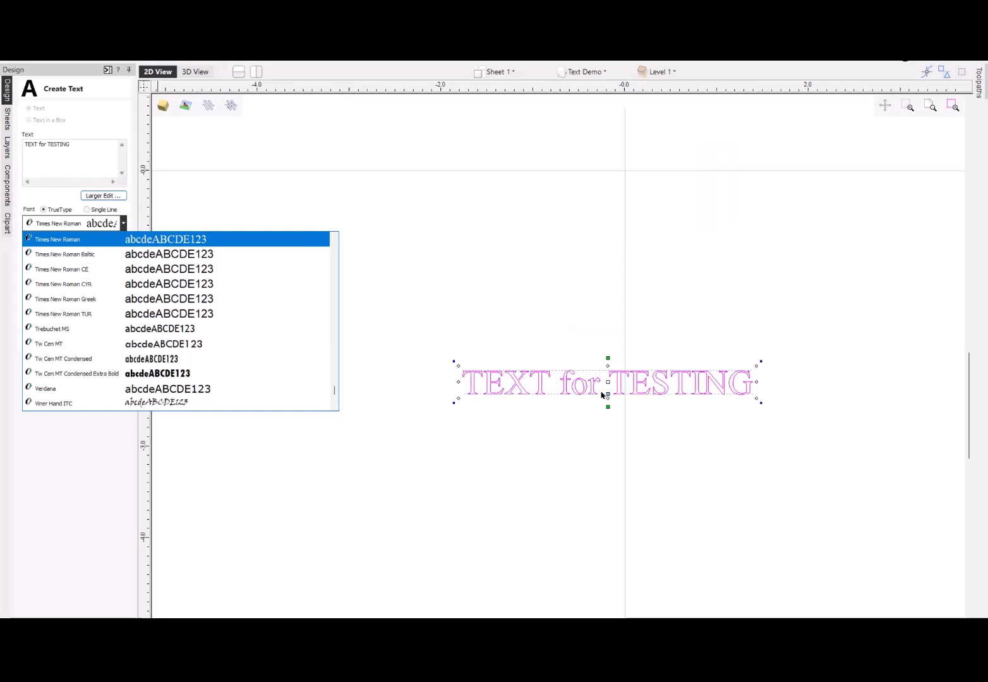
pyautogui.click(487, 338)
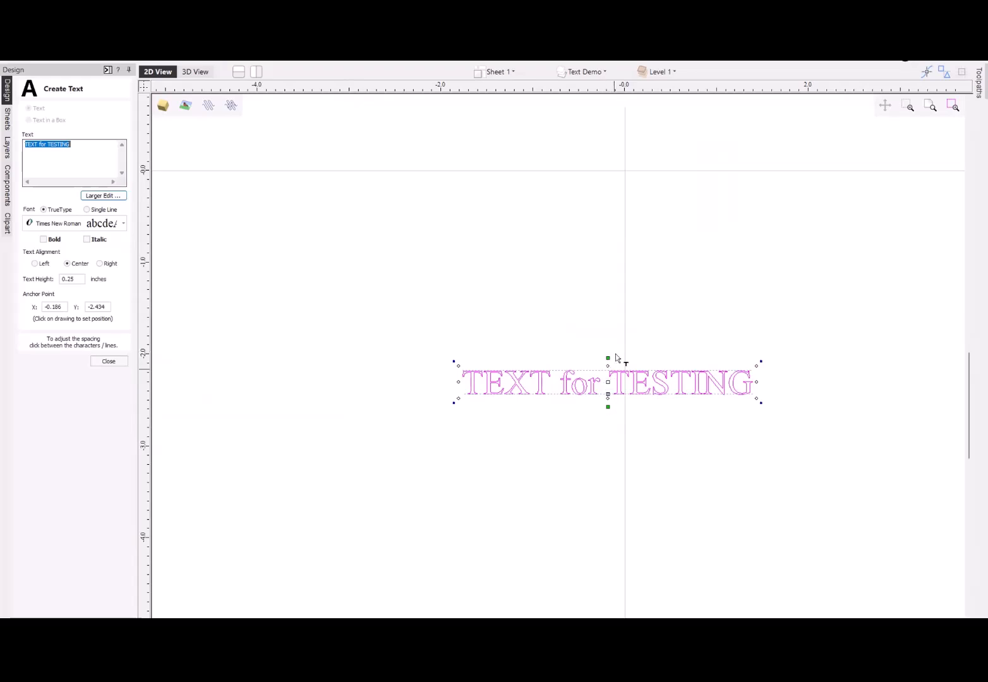
# - Try left and right alignment of the text about its anchor point, finishing with center alignment
pyautogui.scroll(-1, 513, 378)
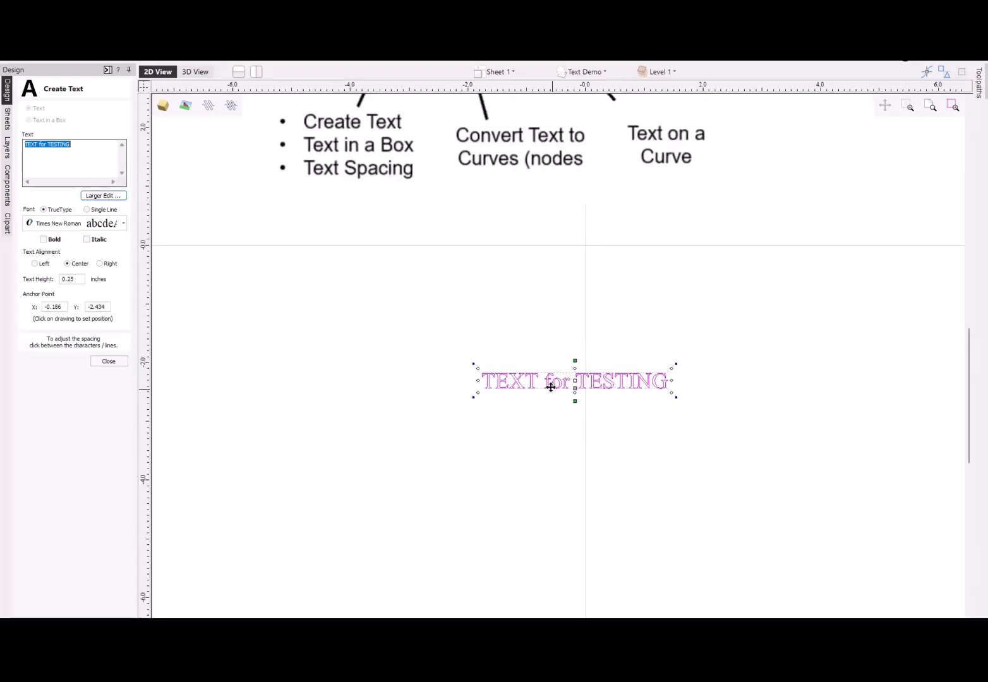
pyautogui.click(35, 264)
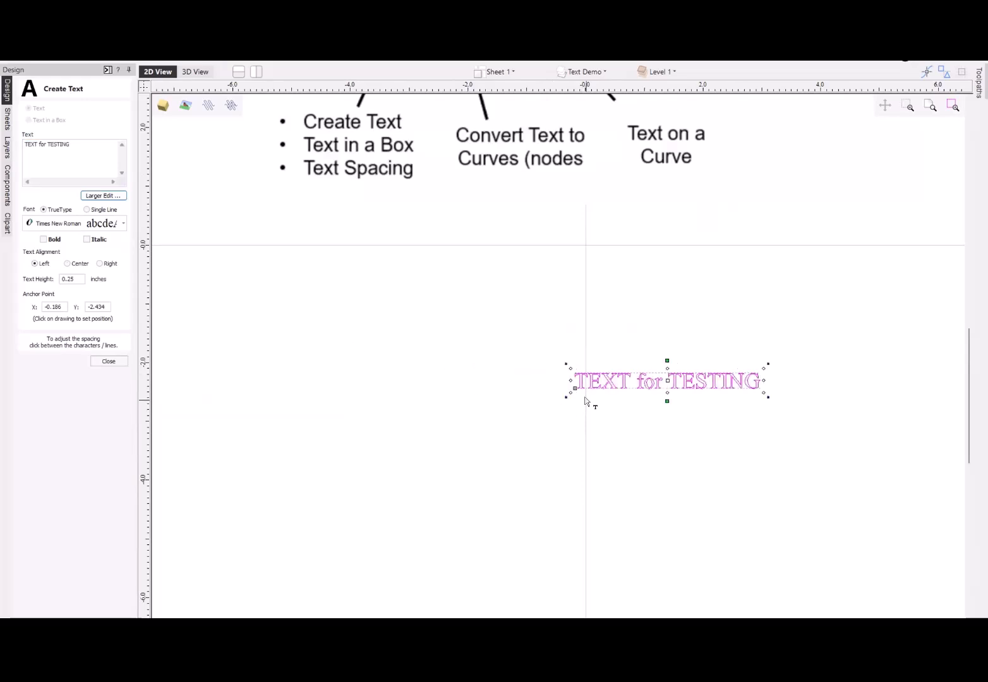
pyautogui.scroll(3, 572, 392)
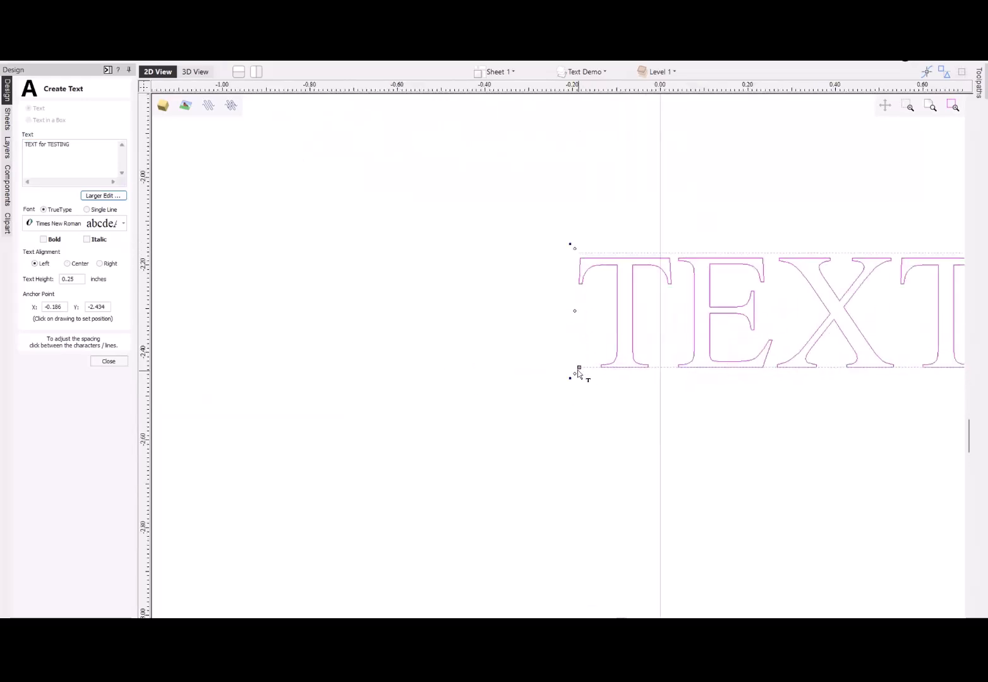
pyautogui.scroll(-5, 578, 374)
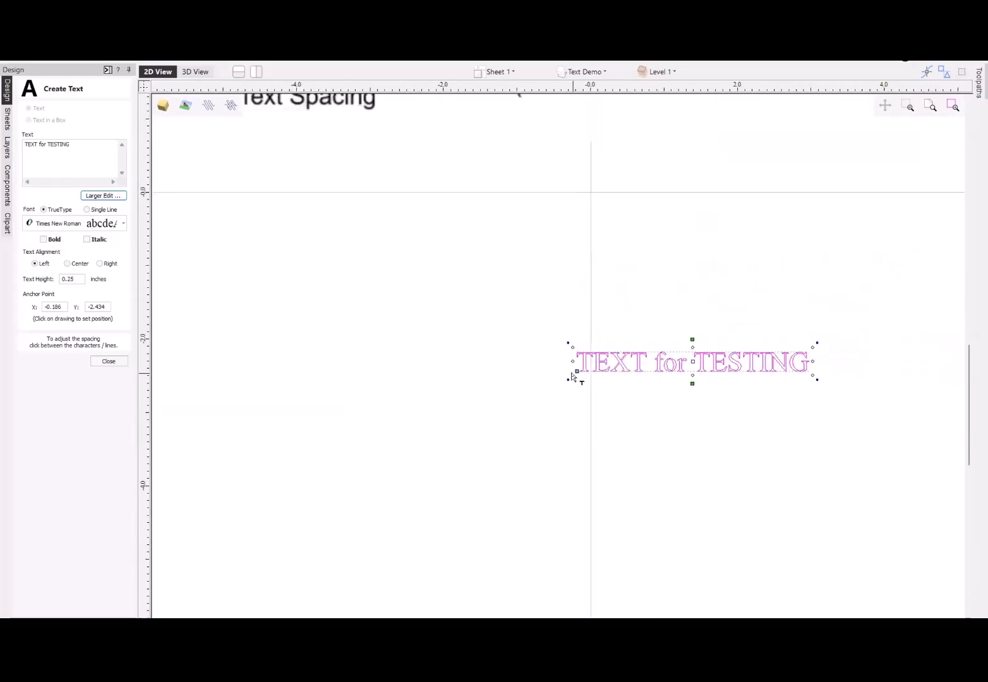
pyautogui.click(67, 264)
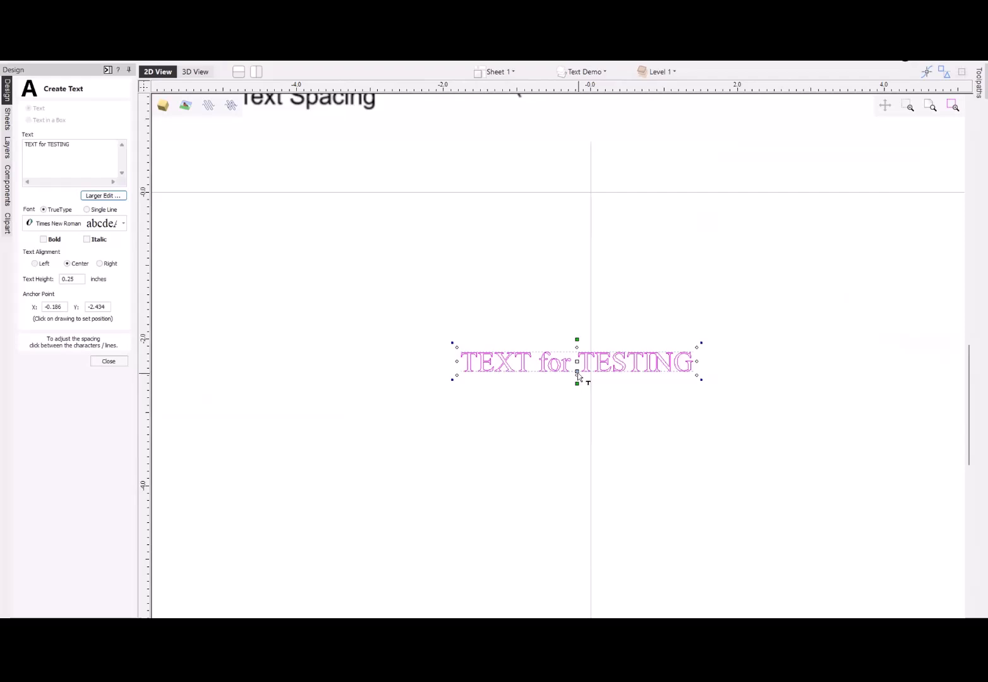
pyautogui.click(99, 264)
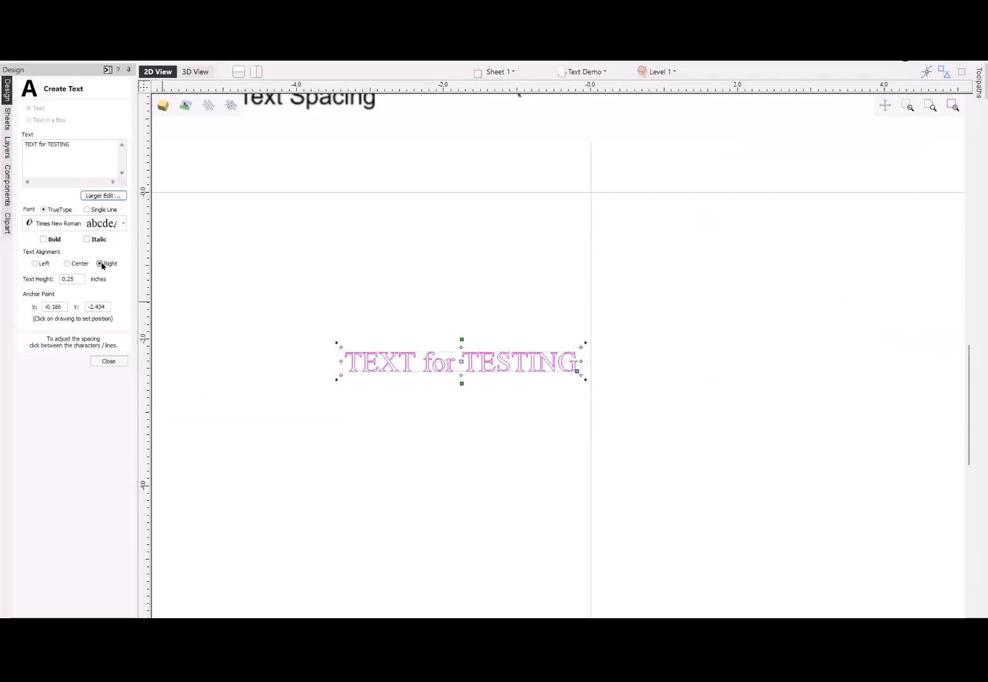
pyautogui.click(67, 263)
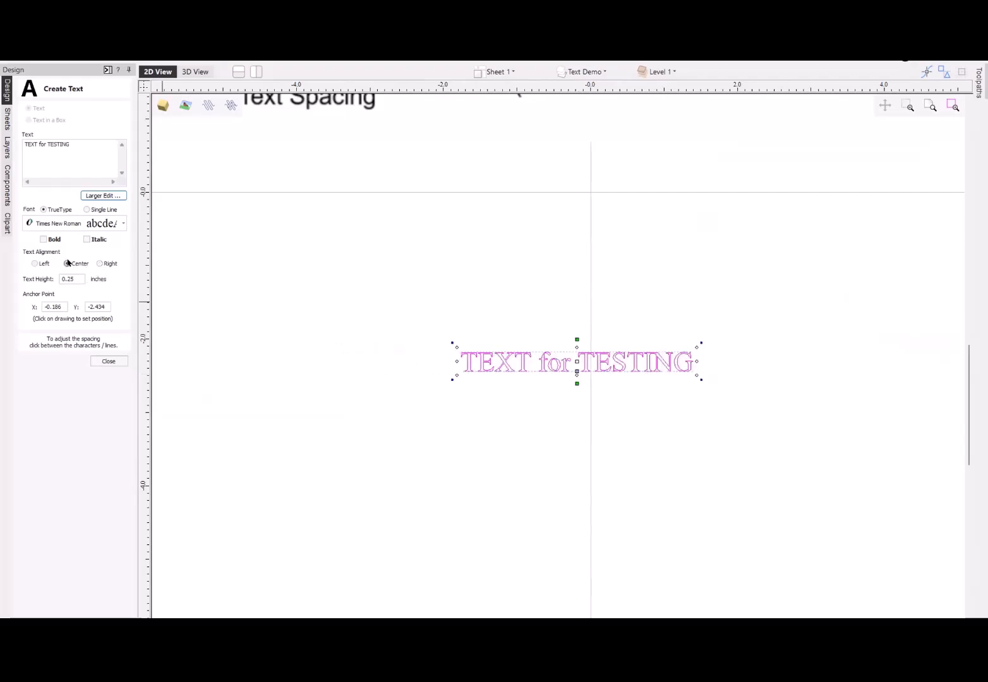
# - Place a new empty text below "TEXT for TESTING" and try left and right alignment, finishing with center
pyautogui.scroll(-3, 494, 397)
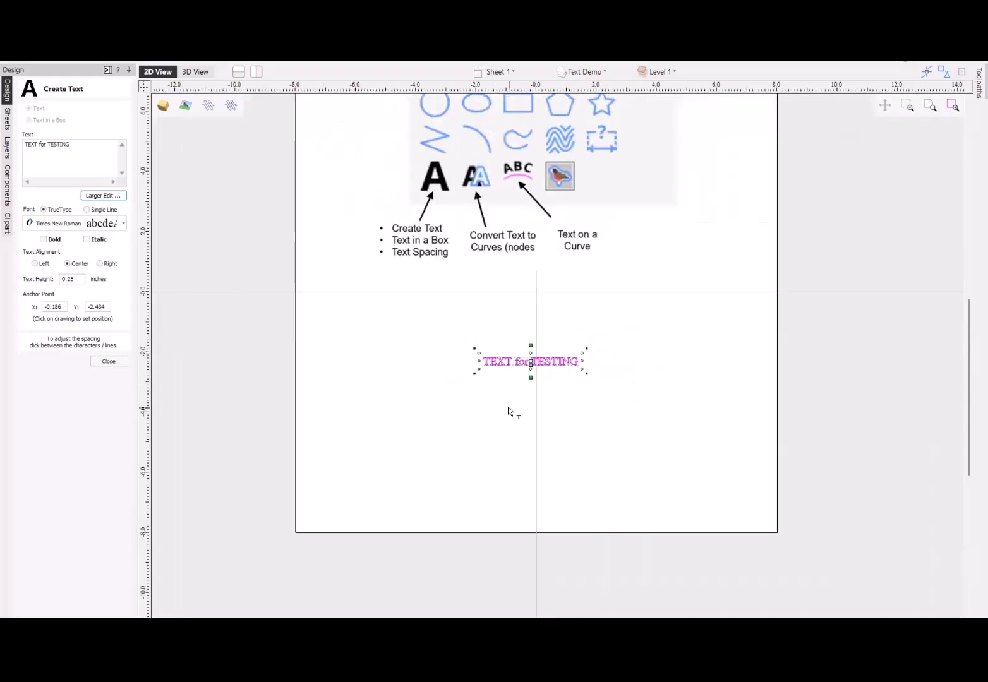
pyautogui.click(491, 431)
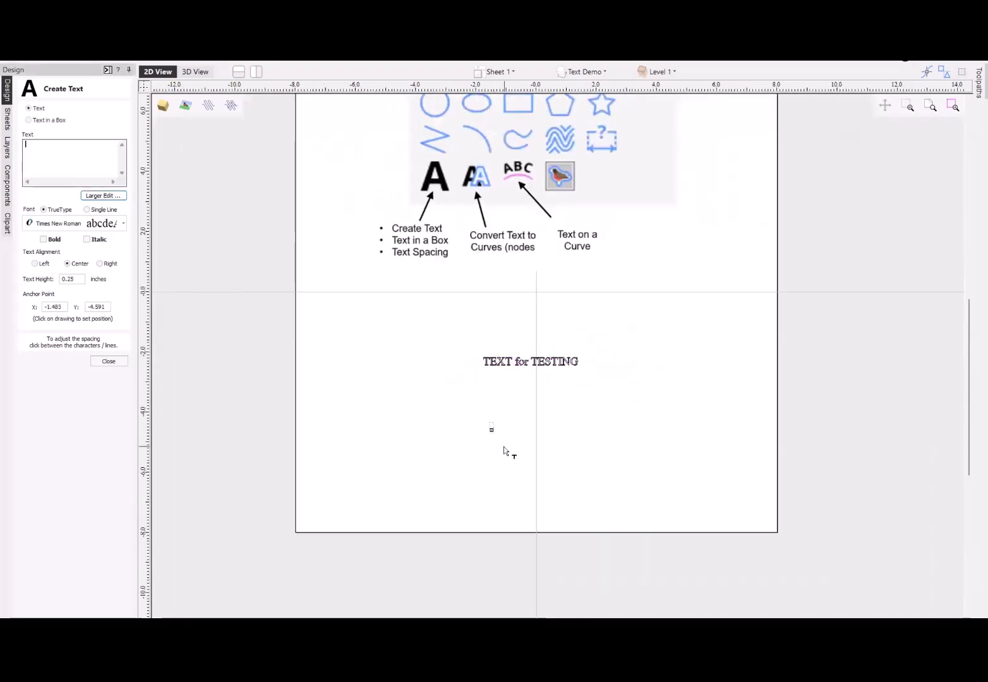
pyautogui.scroll(6, 489, 431)
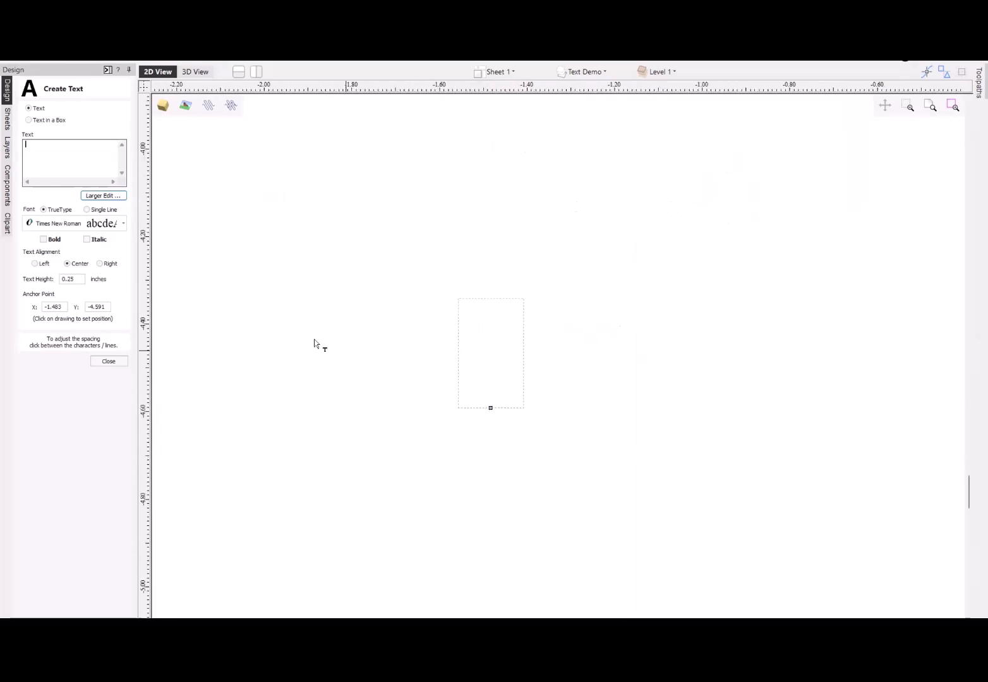
pyautogui.click(36, 264)
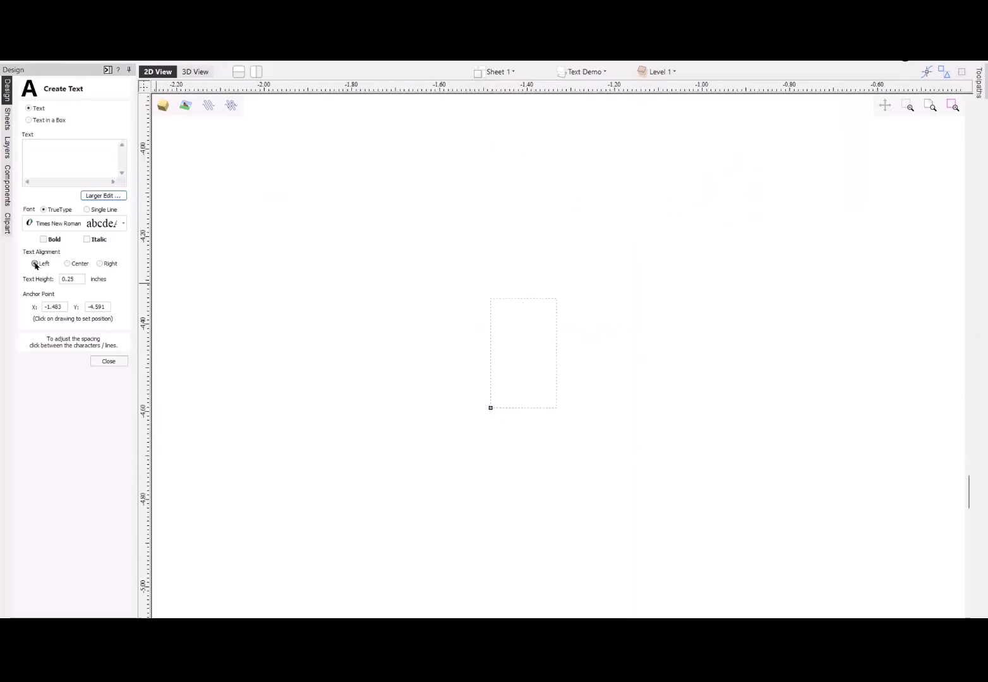
pyautogui.click(100, 264)
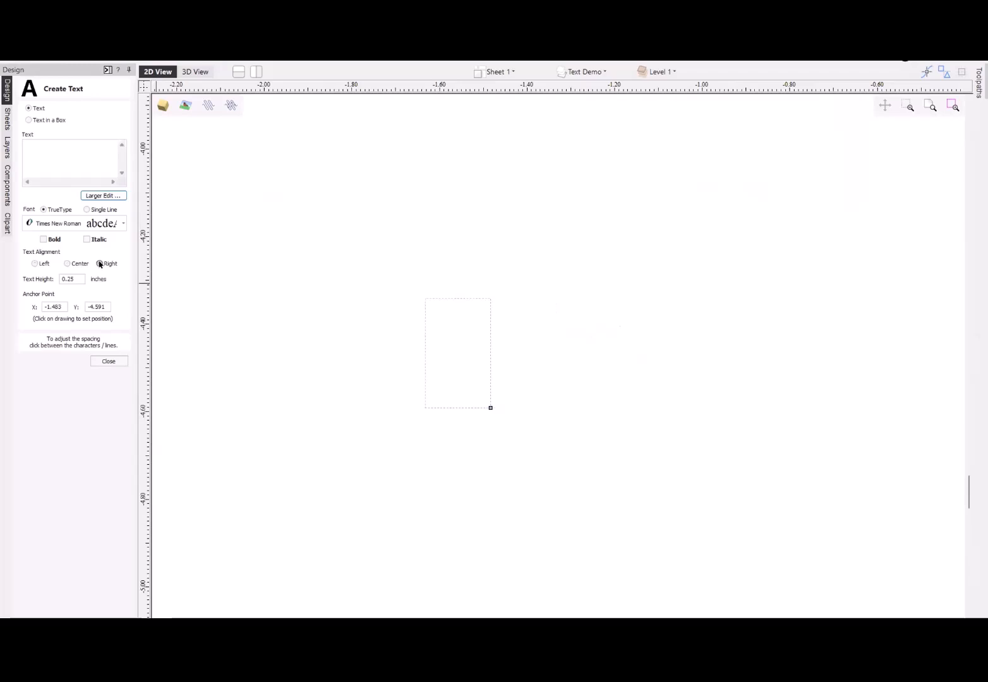
pyautogui.click(67, 263)
# - Set the empty text's height to 1 inch and move its anchor point just under the word "TEXT"
pyautogui.click(73, 279)
pyautogui.moveTo(74, 279); pyautogui.dragTo(48, 278)
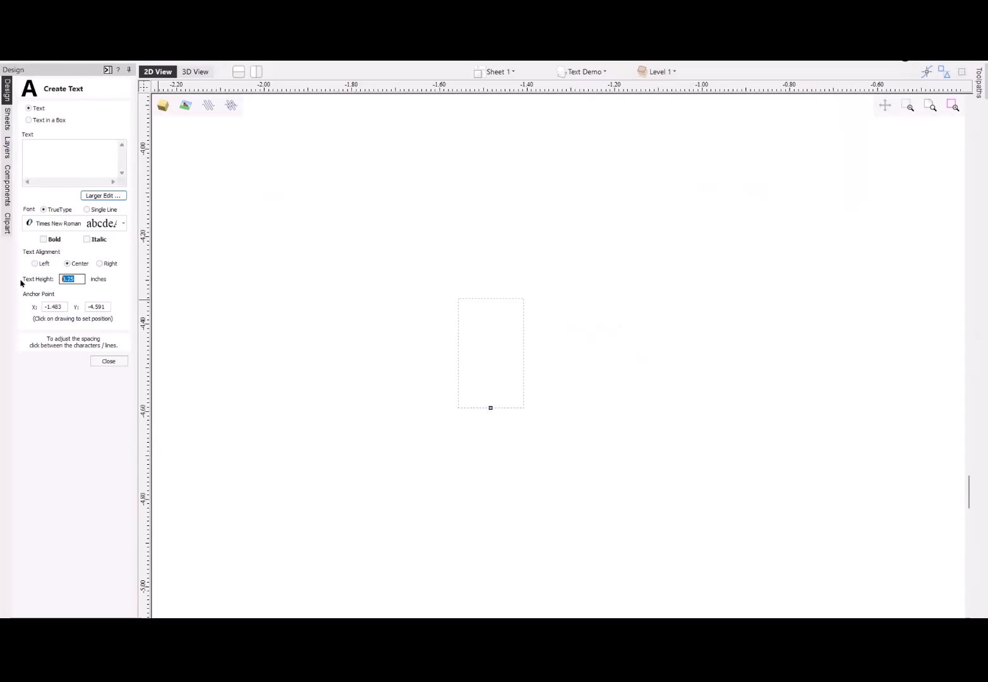
pyautogui.write('1')
pyautogui.scroll(-4, 430, 417)
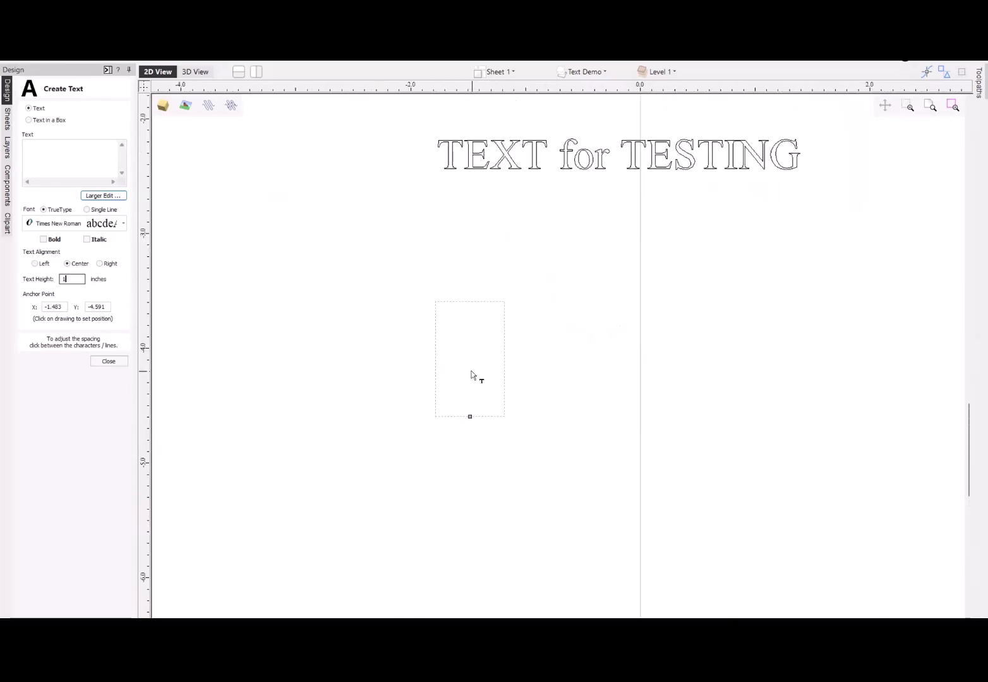
pyautogui.click(505, 206)
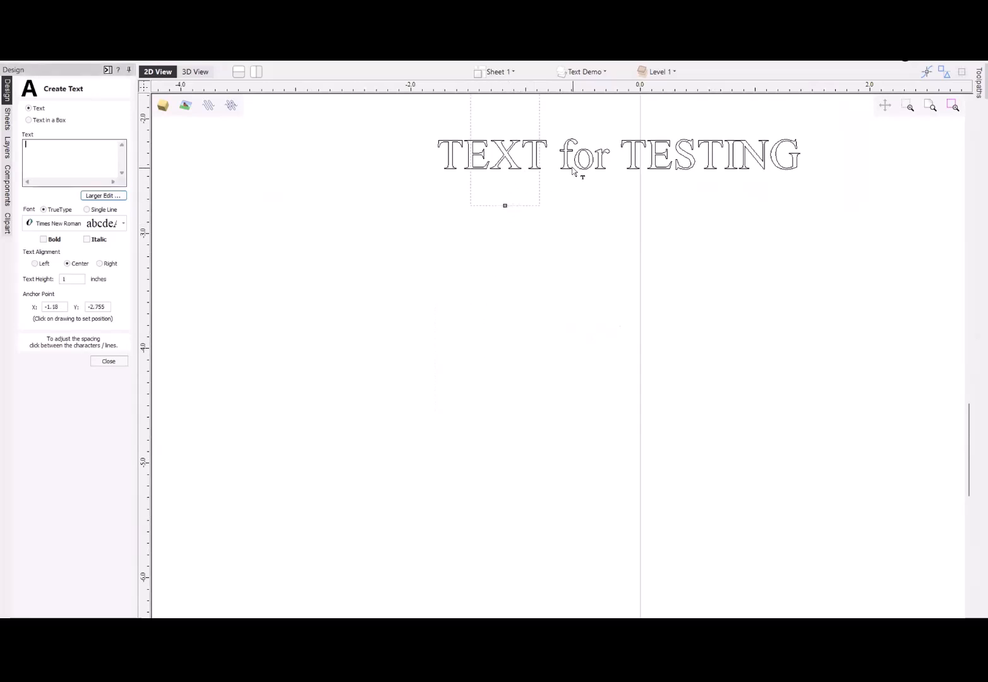
# - Reselect the "TEXT for TESTING" text and set its height to 1 inch
pyautogui.click(571, 166)
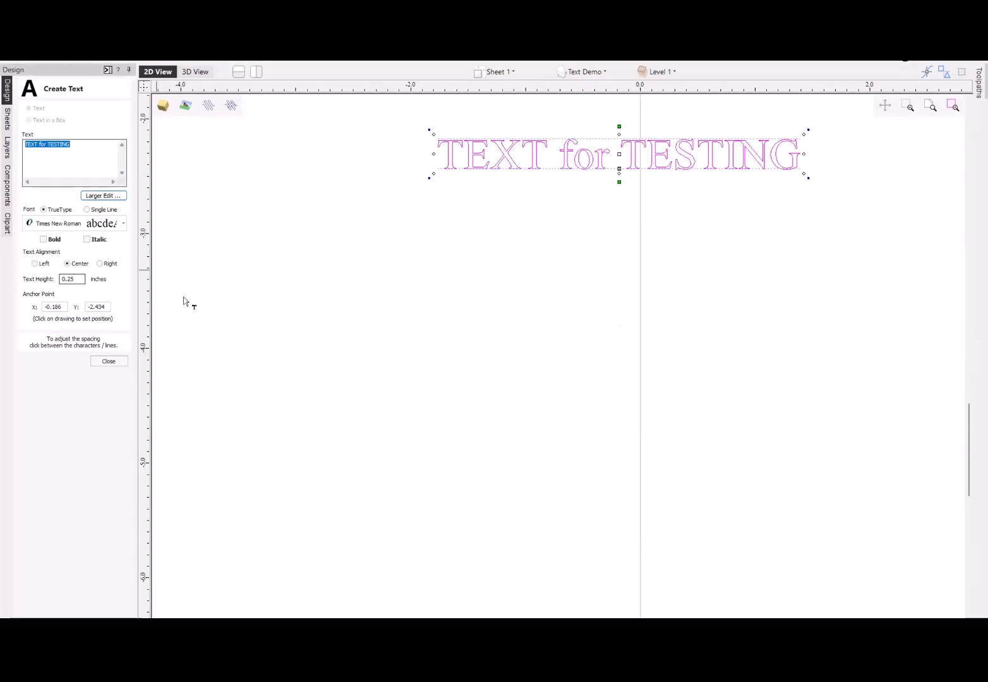
pyautogui.scroll(-5, 566, 365)
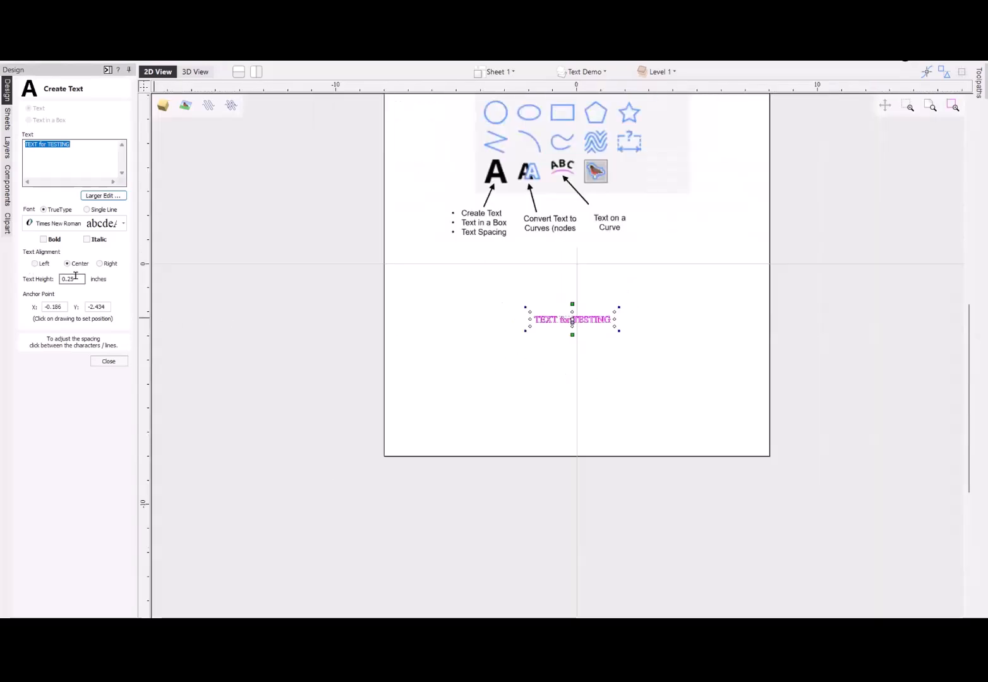
pyautogui.moveTo(76, 278); pyautogui.dragTo(0, 275)
pyautogui.write('2')
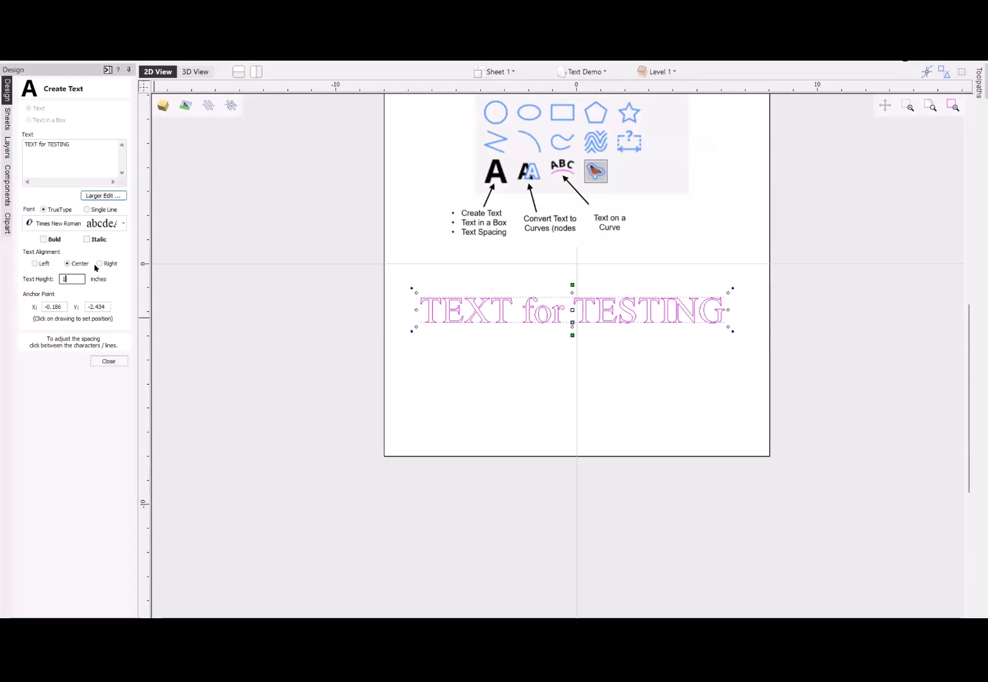
# - Left-align the "TEXT for TESTING" text and set its anchor point to X 0, Y 0
pyautogui.click(35, 264)
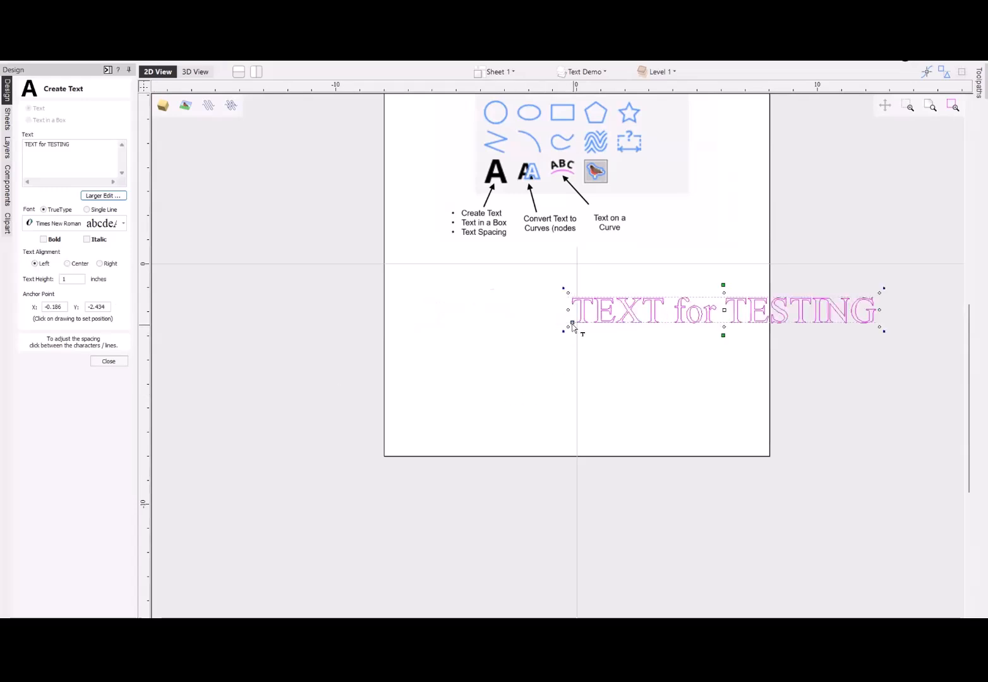
pyautogui.doubleClick(63, 307)
pyautogui.write('0')
pyautogui.press('Tab')
pyautogui.write('0')
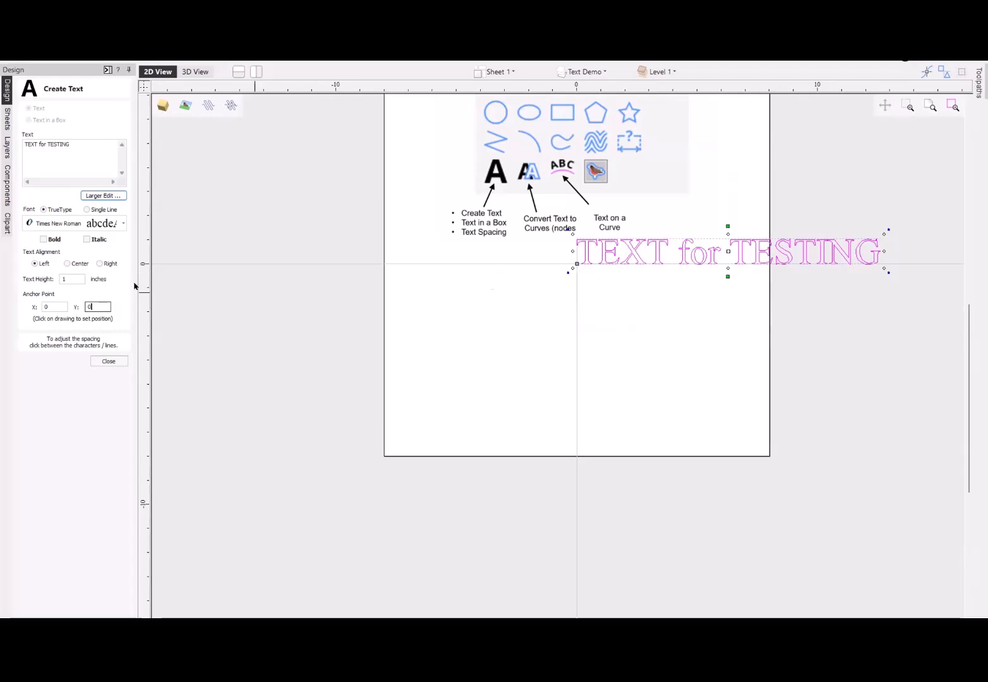
# - Center-align the "TEXT for TESTING" text, set its anchor Y to -.5, and finish the text object
pyautogui.click(67, 264)
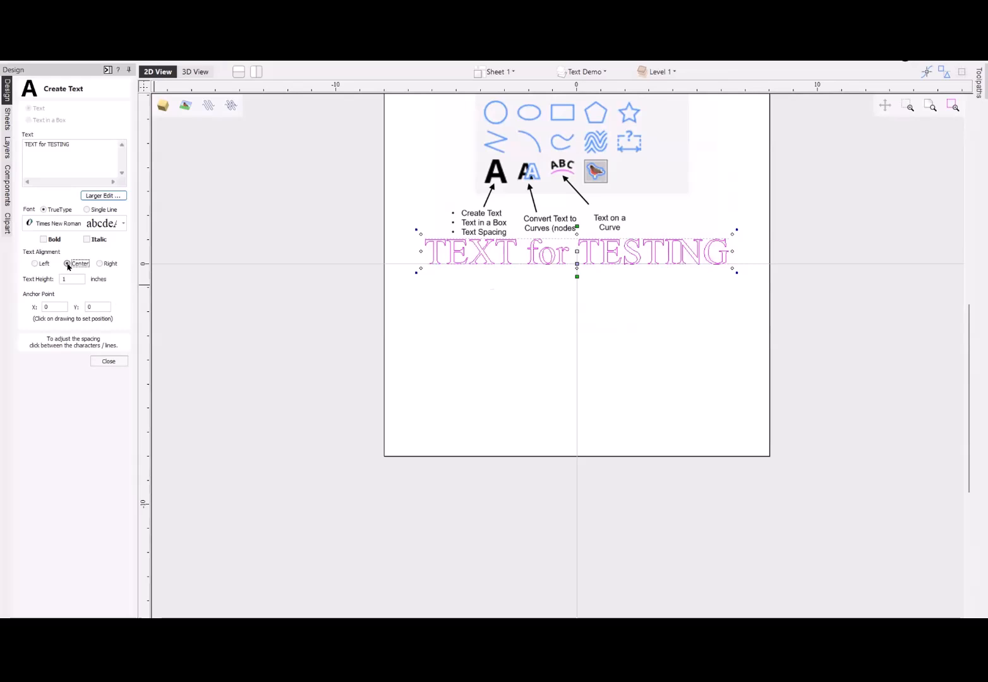
pyautogui.click(67, 279)
pyautogui.click(99, 305)
pyautogui.write('-.5')
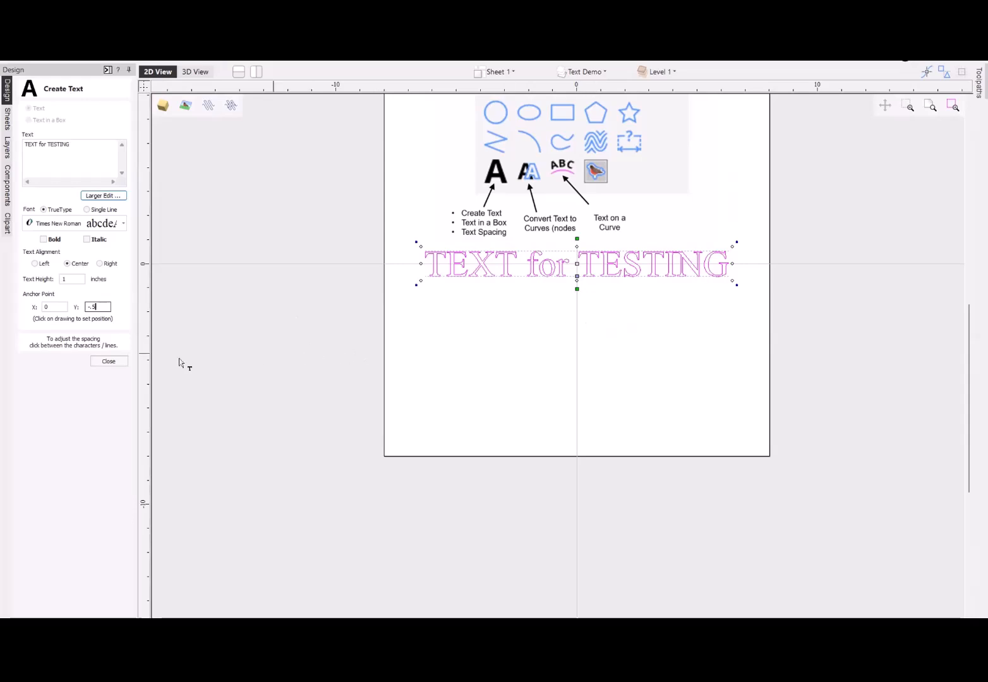
pyautogui.click(112, 361)
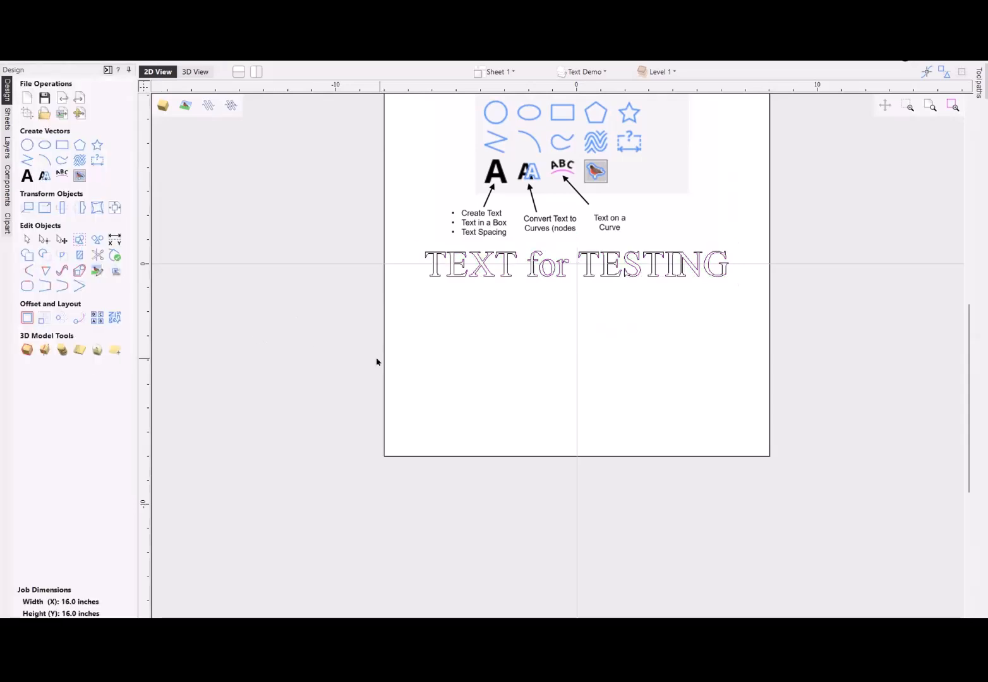
# - Draw a square-cornered rectangle about 5.8 by 4.4 inches below the "TEXT for TESTING" text
pyautogui.click(62, 146)
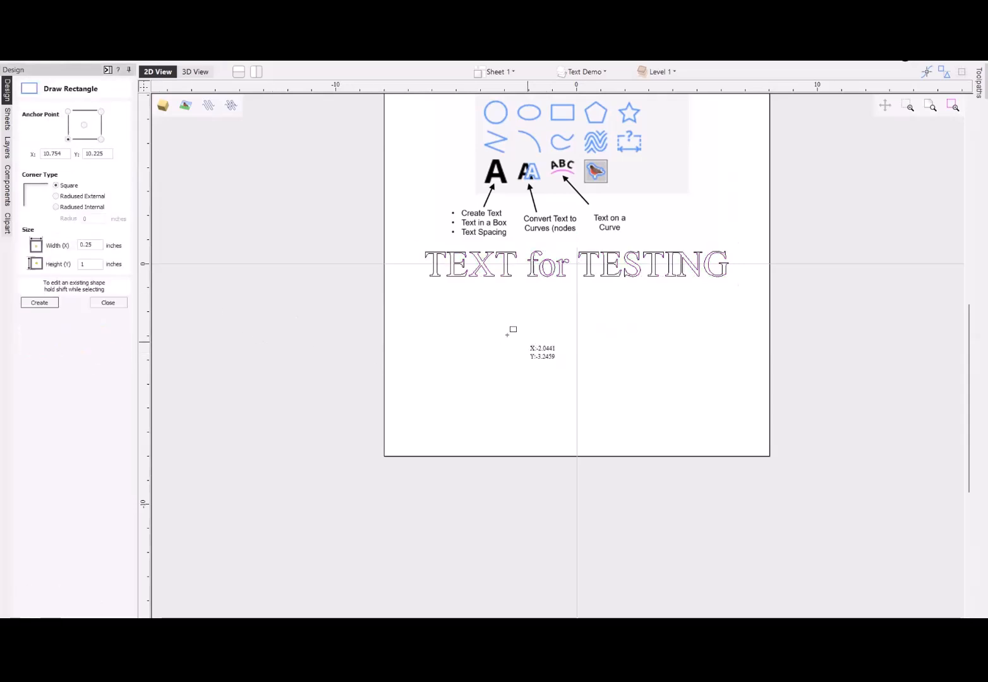
pyautogui.moveTo(511, 321)
pyautogui.mouseDown()
pyautogui.moveTo(646, 408)
pyautogui.moveTo(654, 428)
pyautogui.mouseUp()
pyautogui.click(108, 303)
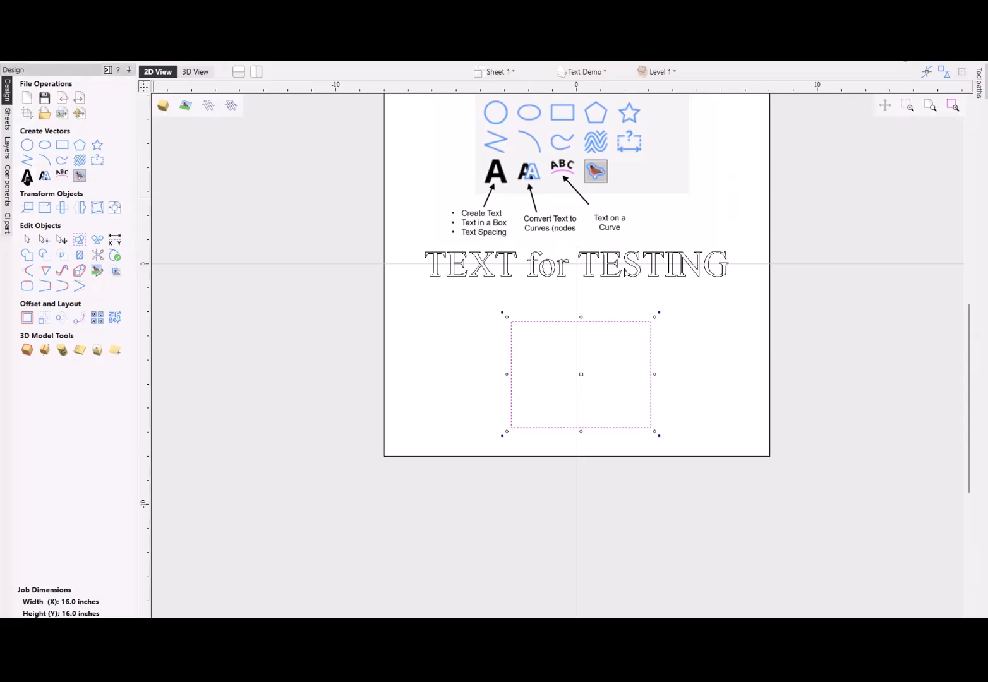
# - Start a new Text in a Box object using the drawn rectangle as its bounding box
pyautogui.click(27, 177)
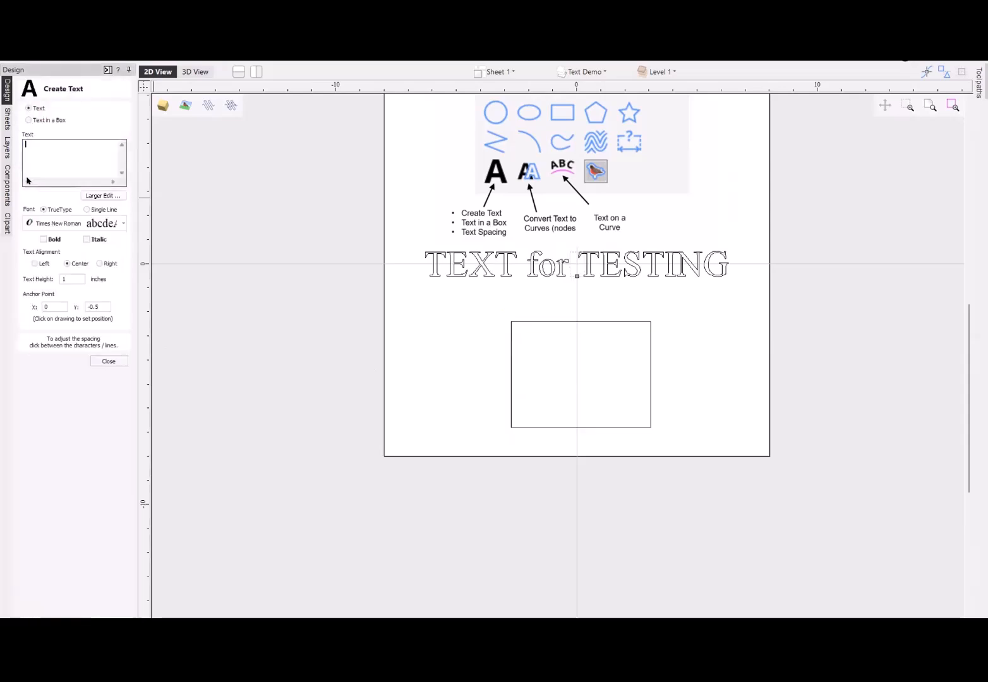
pyautogui.click(28, 120)
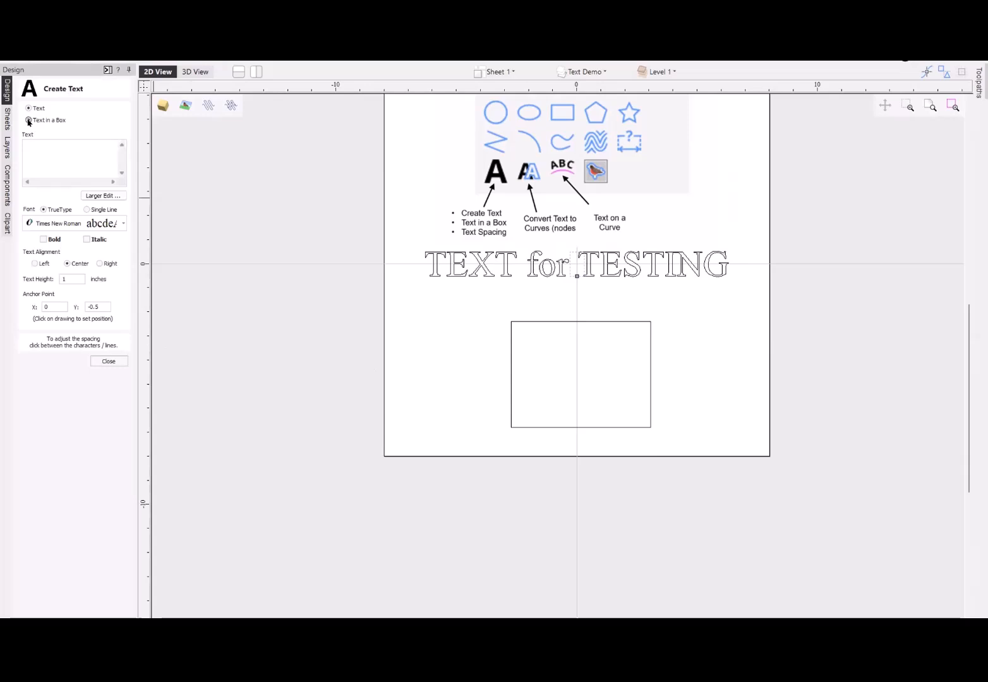
pyautogui.click(29, 120)
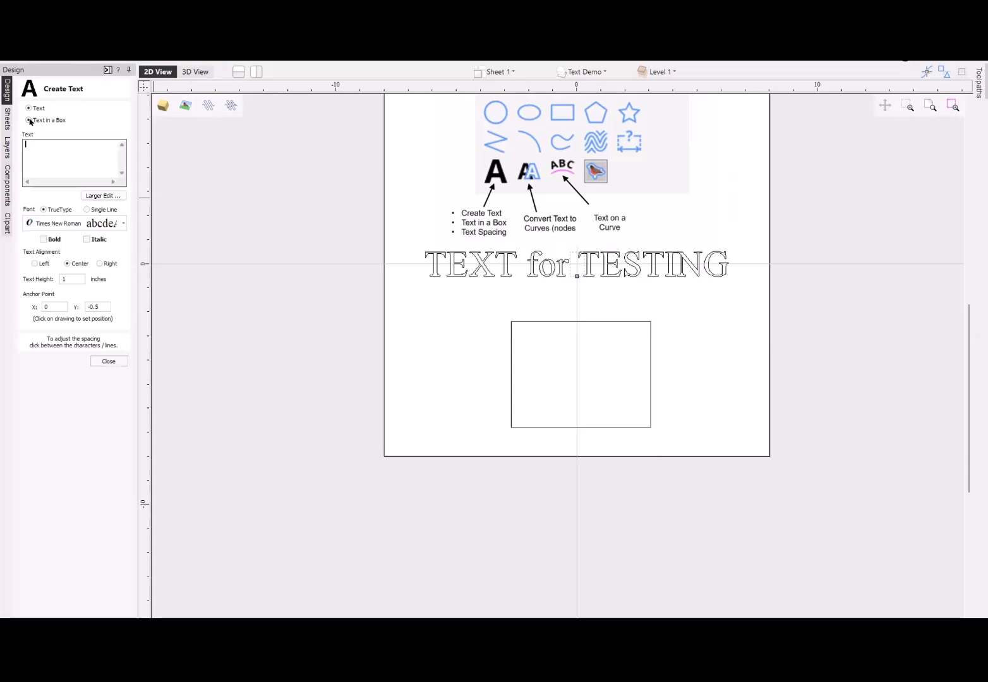
pyautogui.click(533, 322)
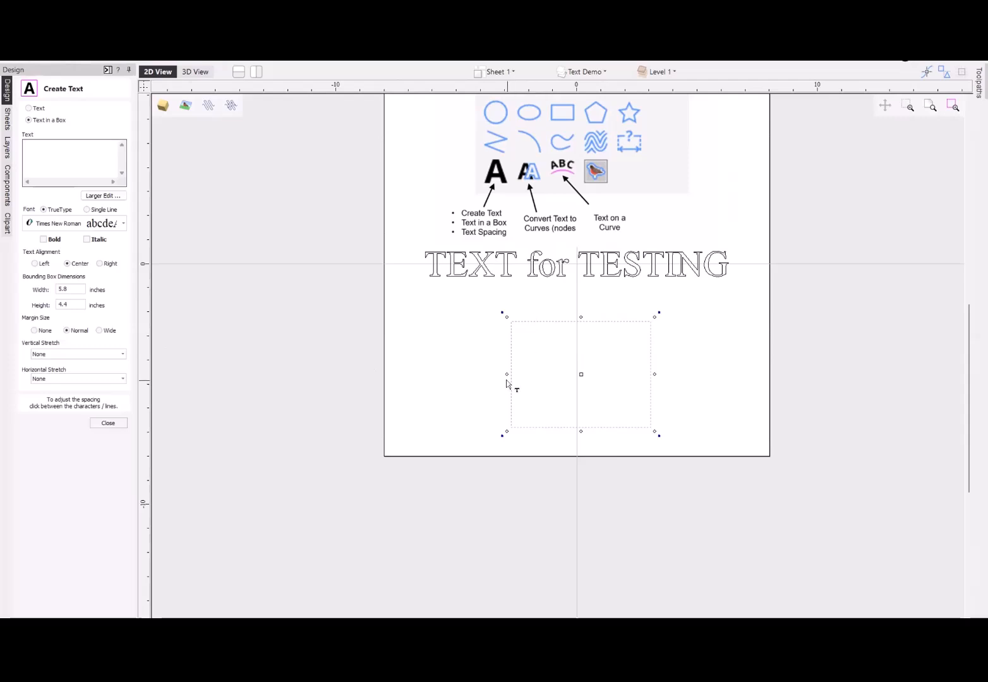
# - Enter "TEXT in a box" as the boxed text, breaking the line after "TEXT"
pyautogui.click(40, 144)
pyautogui.write('TEXT')
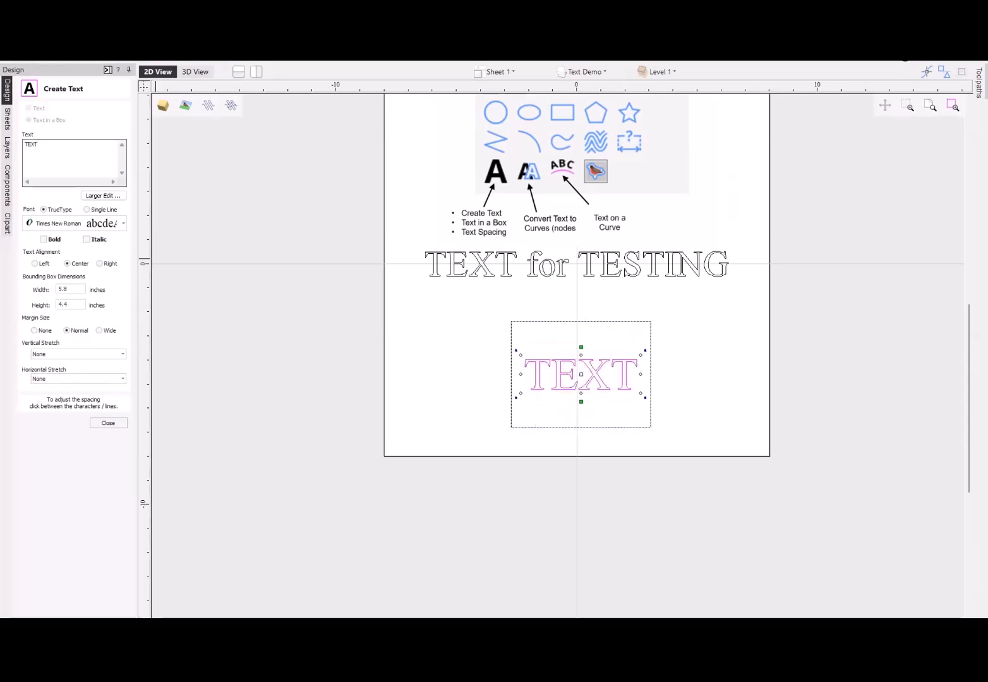
pyautogui.write(' in')
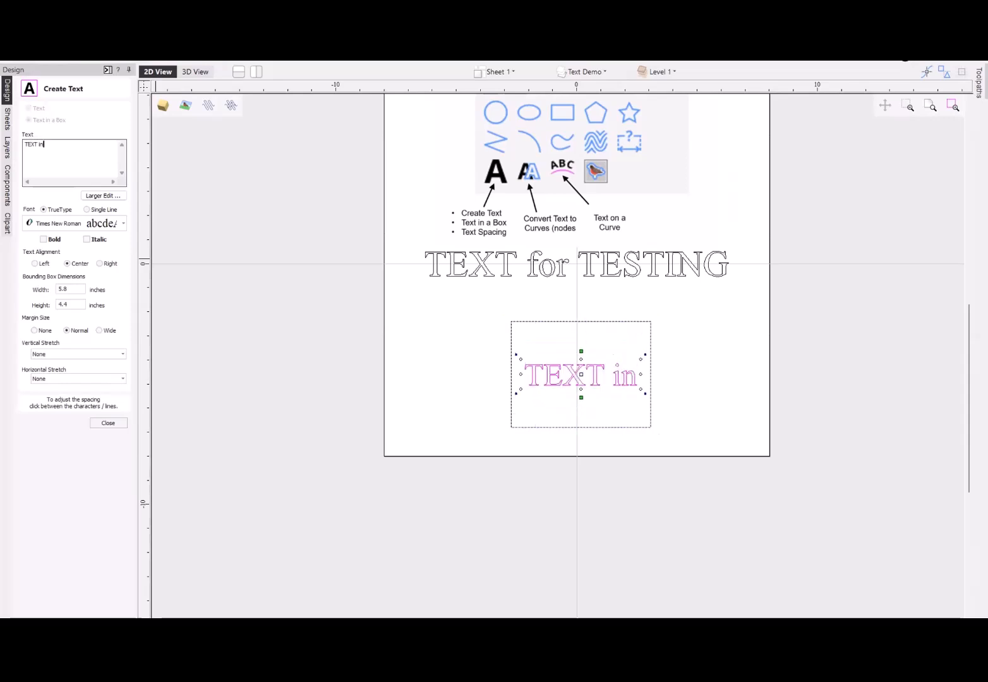
pyautogui.write(' a box')
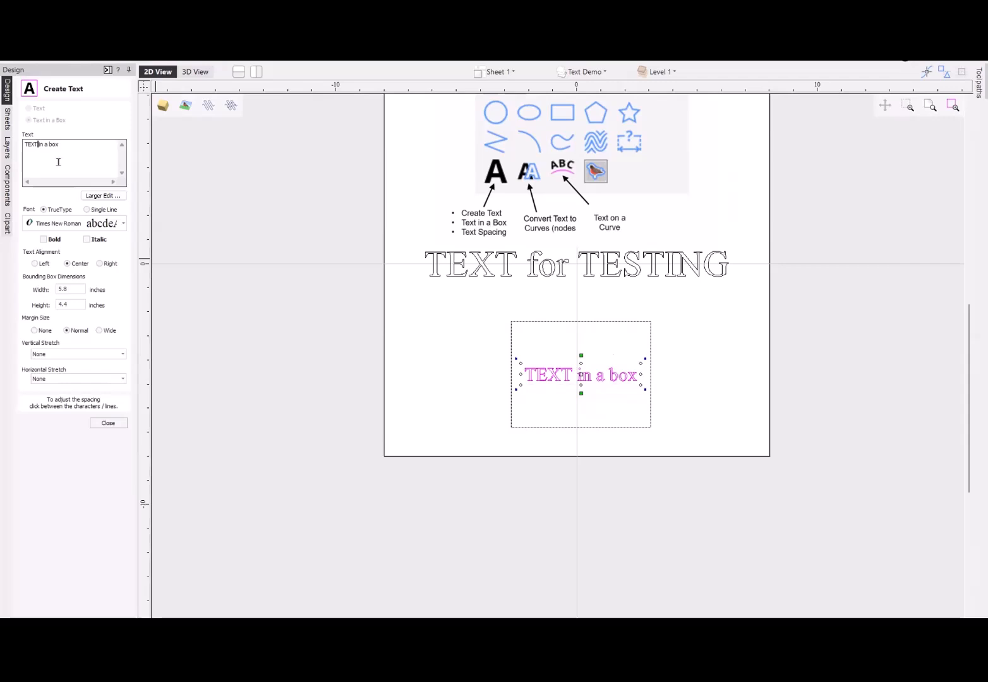
pyautogui.press('Return')
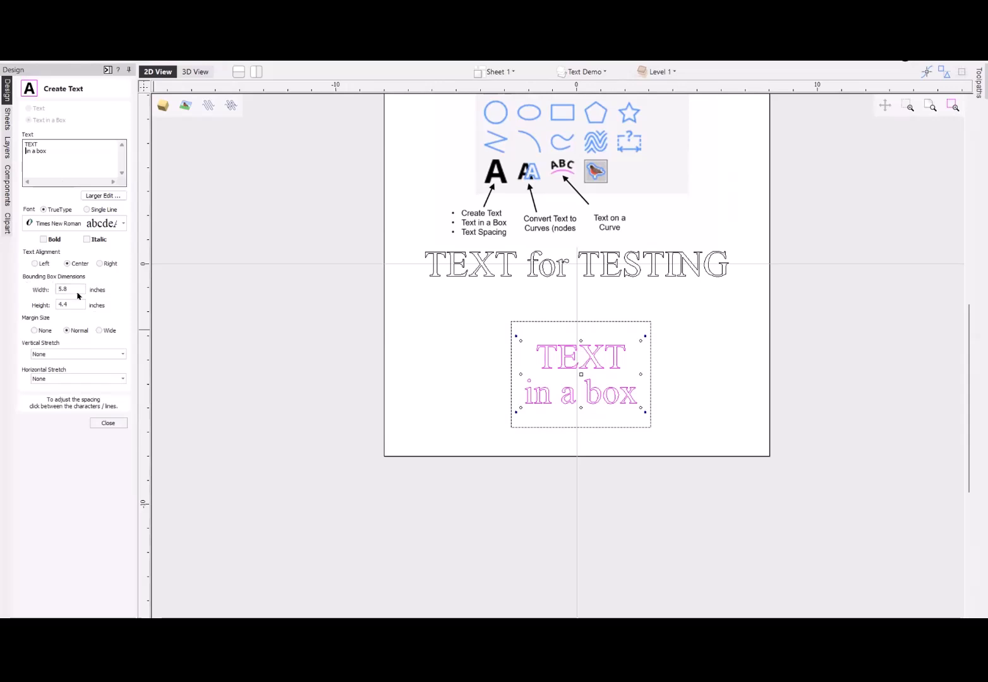
# - Try the None, Wide and Normal margins and left and right alignment on the boxed text, finishing with None and center
pyautogui.click(34, 332)
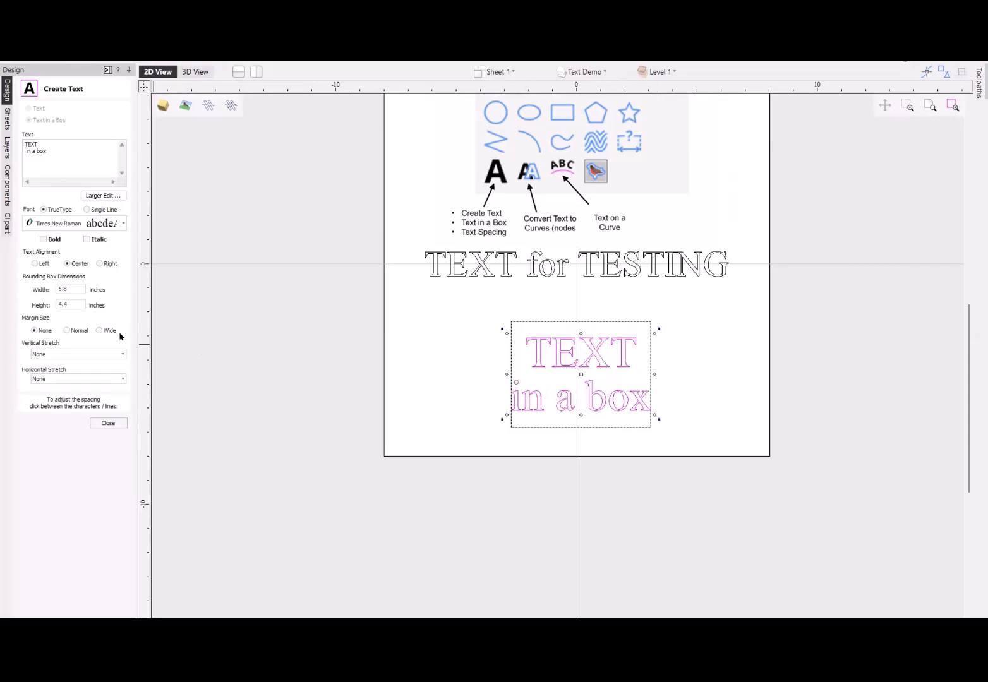
pyautogui.click(99, 331)
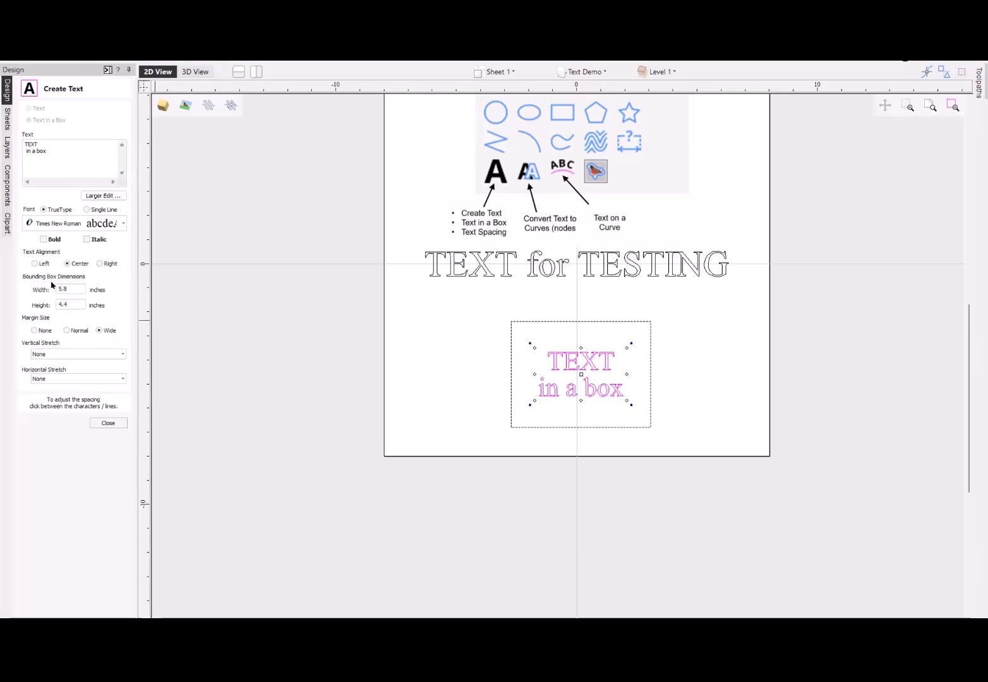
pyautogui.click(35, 264)
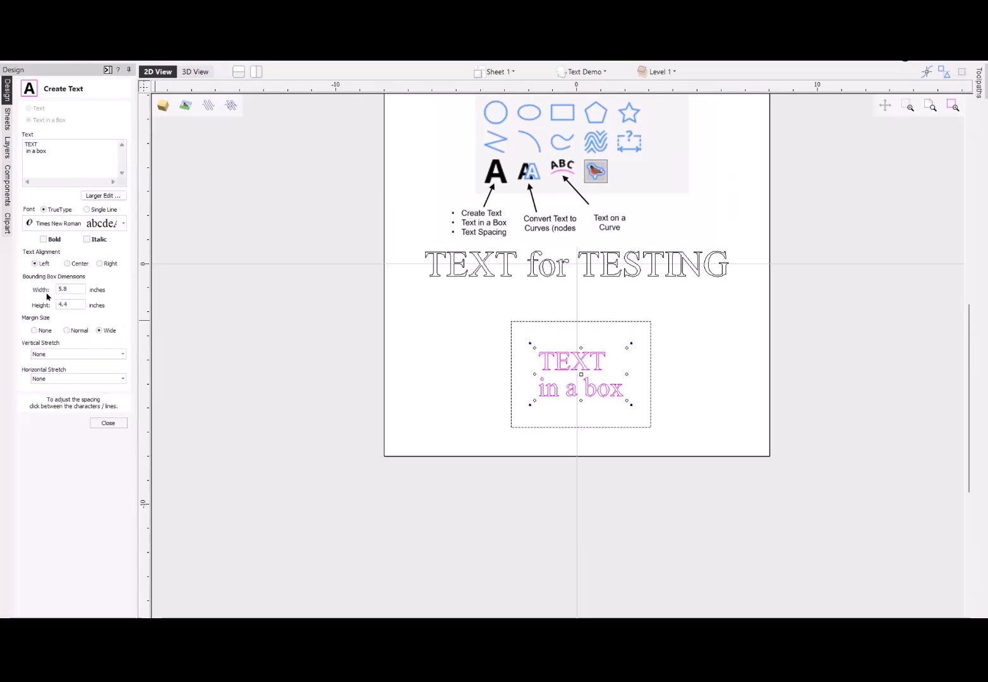
pyautogui.click(67, 331)
pyautogui.click(33, 331)
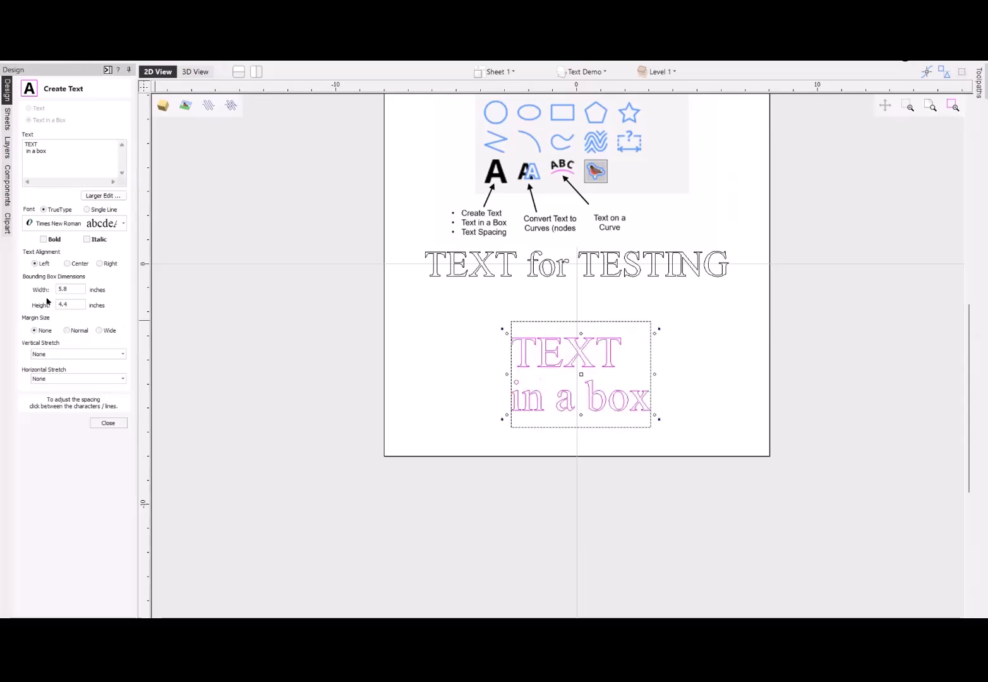
pyautogui.click(99, 264)
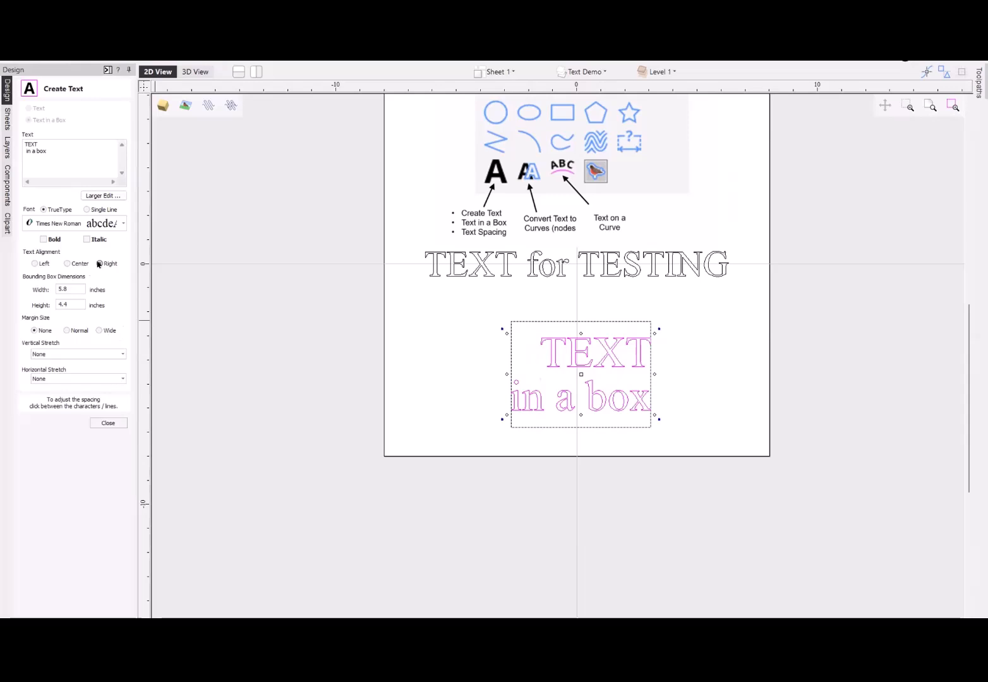
pyautogui.click(68, 264)
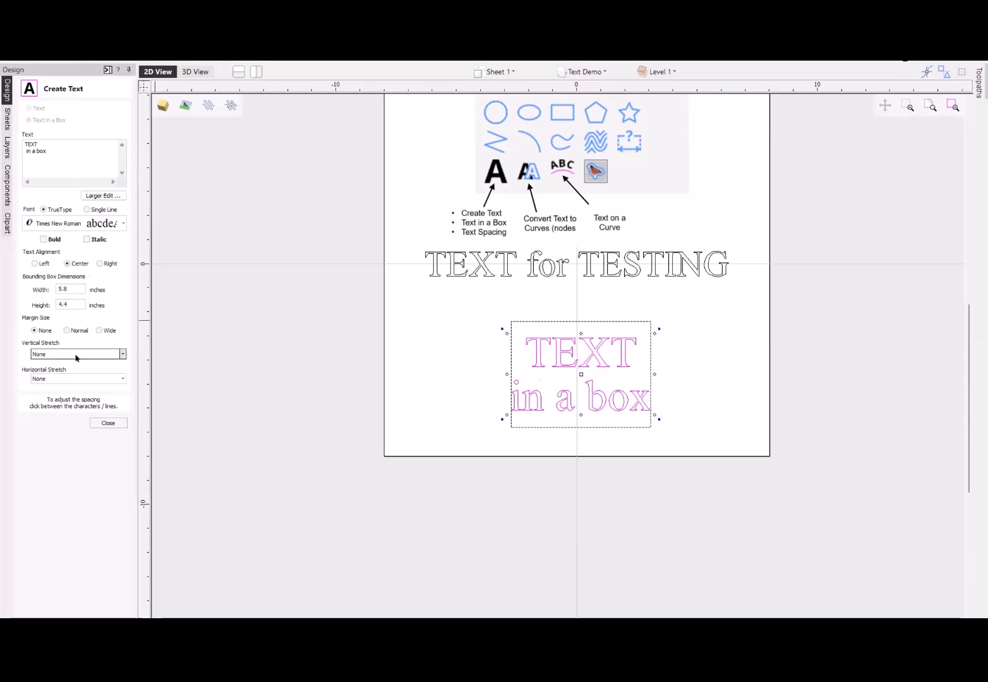
# - Set the boxed text's margin size to Normal and its vertical stretch to Space Lines to Fit
pyautogui.click(67, 331)
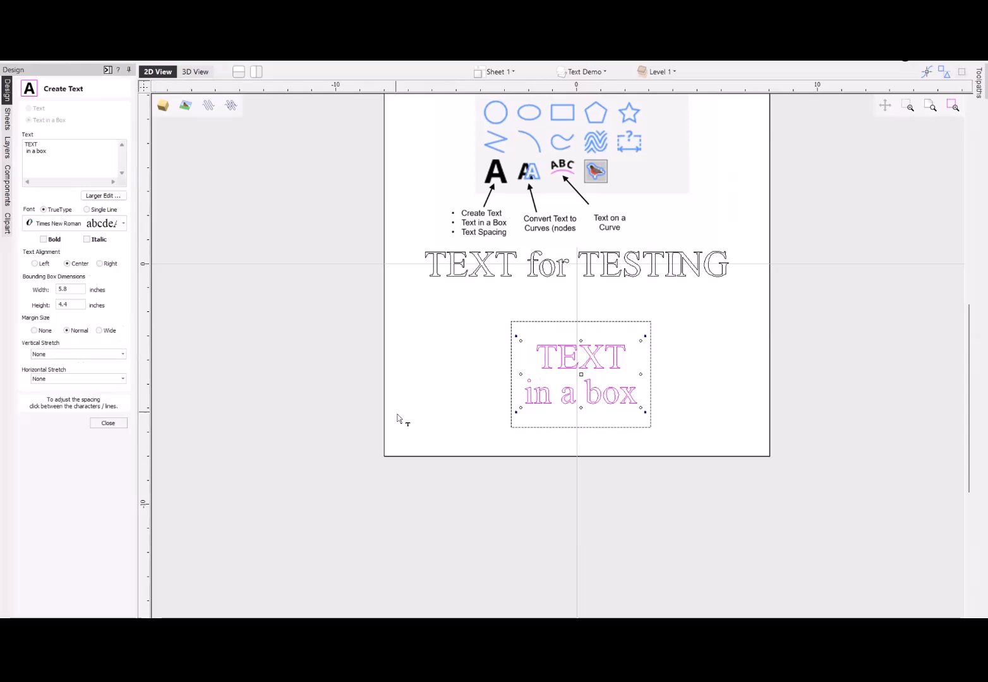
pyautogui.click(54, 355)
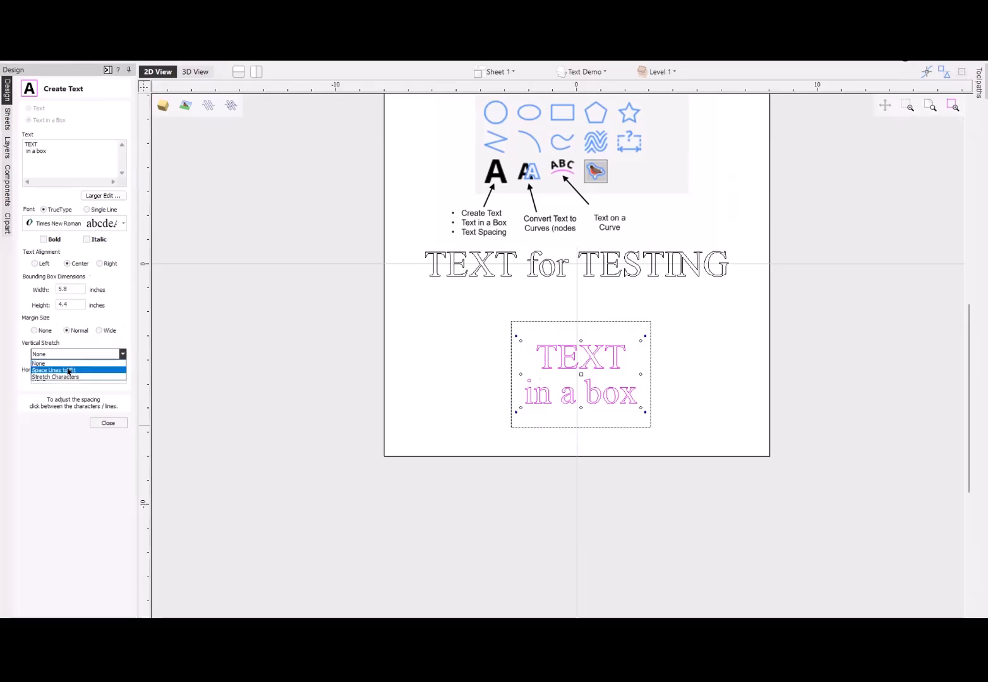
pyautogui.click(64, 373)
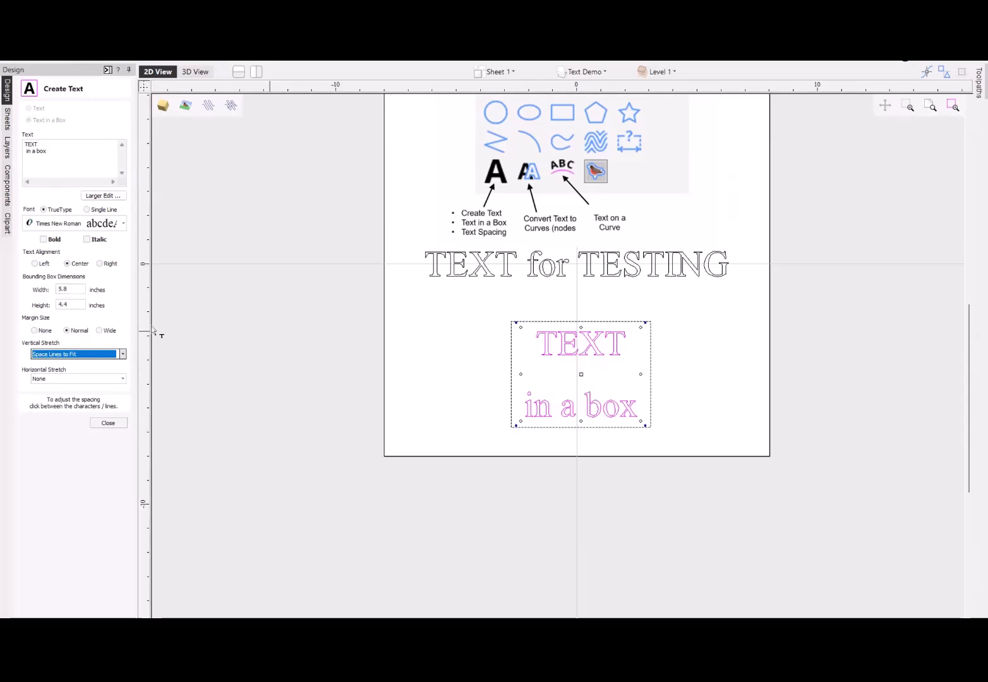
# - Set the boxed text's bounding box width to 8 inches and finish editing the text
pyautogui.moveTo(79, 288); pyautogui.dragTo(18, 286)
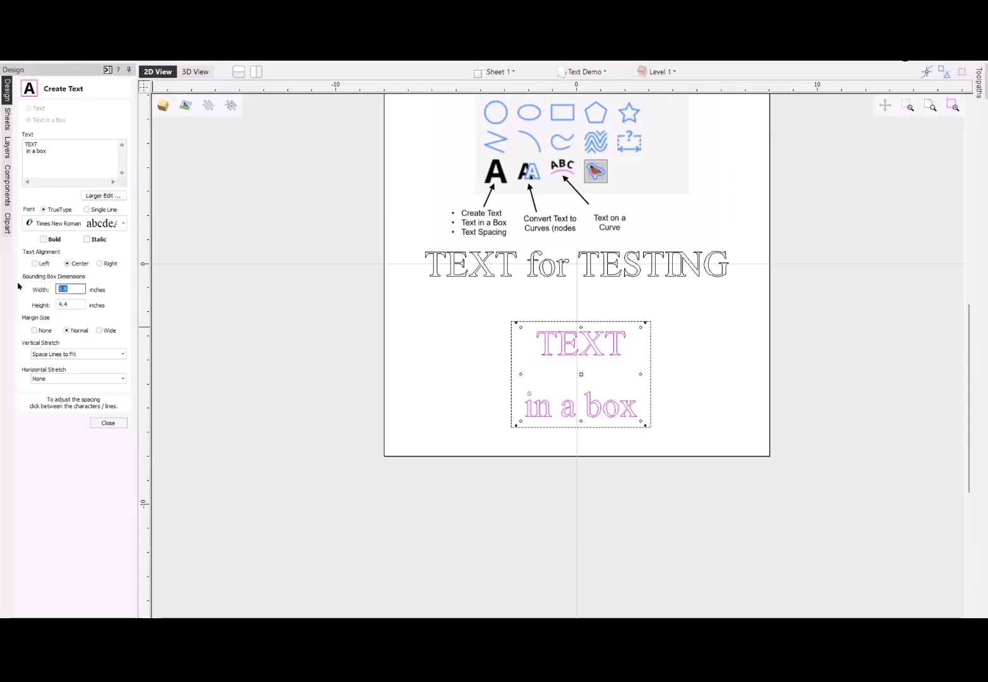
pyautogui.write('8')
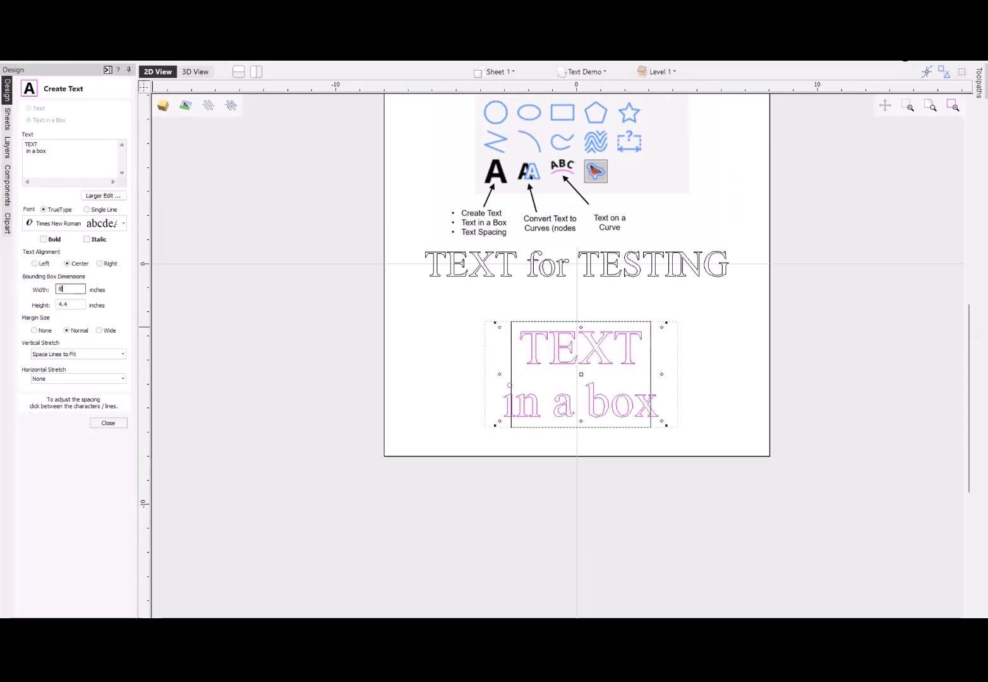
pyautogui.press('Tab')
pyautogui.click(96, 423)
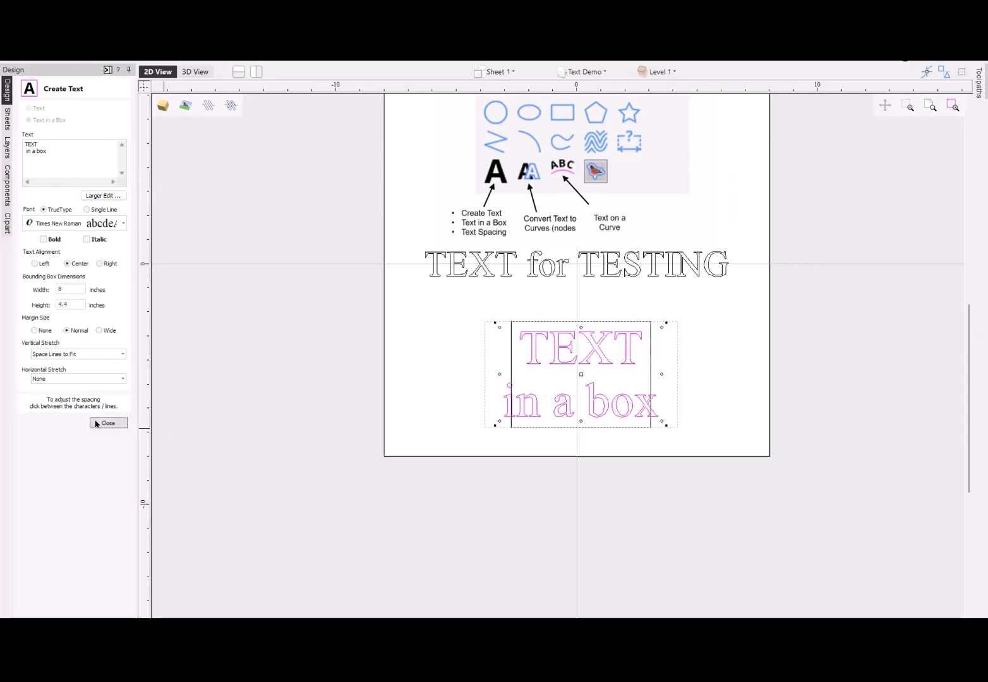
# - Move the drawn rectangle from behind the boxed text to the empty area left of the sheet
pyautogui.click(510, 365)
pyautogui.moveTo(510, 363); pyautogui.dragTo(205, 366)
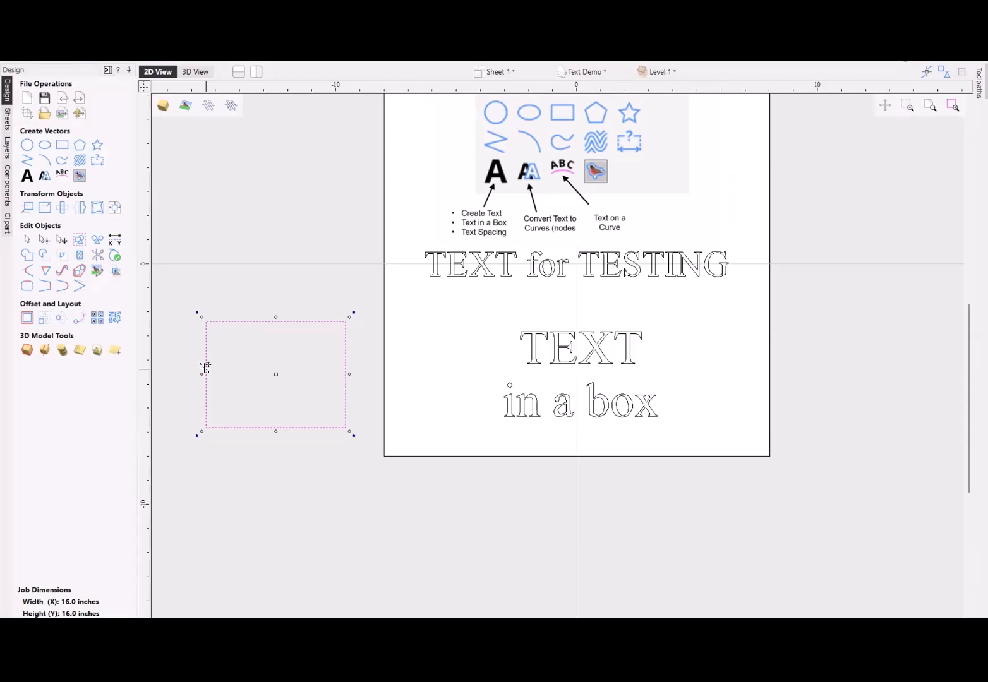
# - Reopen the boxed text for editing and tighten the spacing between the letters of "TEXT"
pyautogui.click(562, 367)
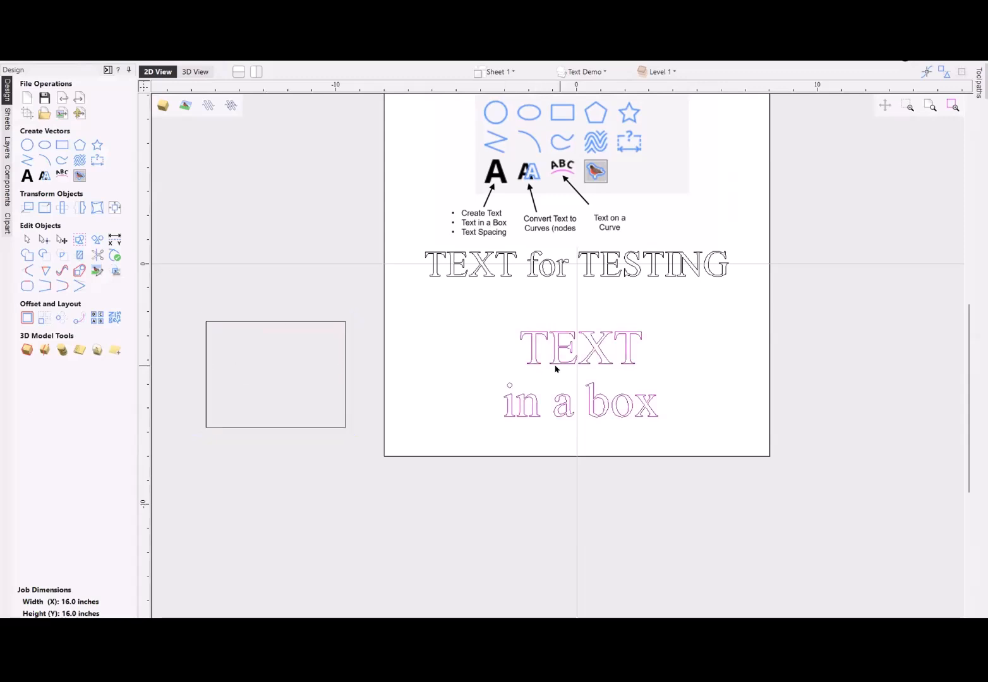
pyautogui.click(27, 179)
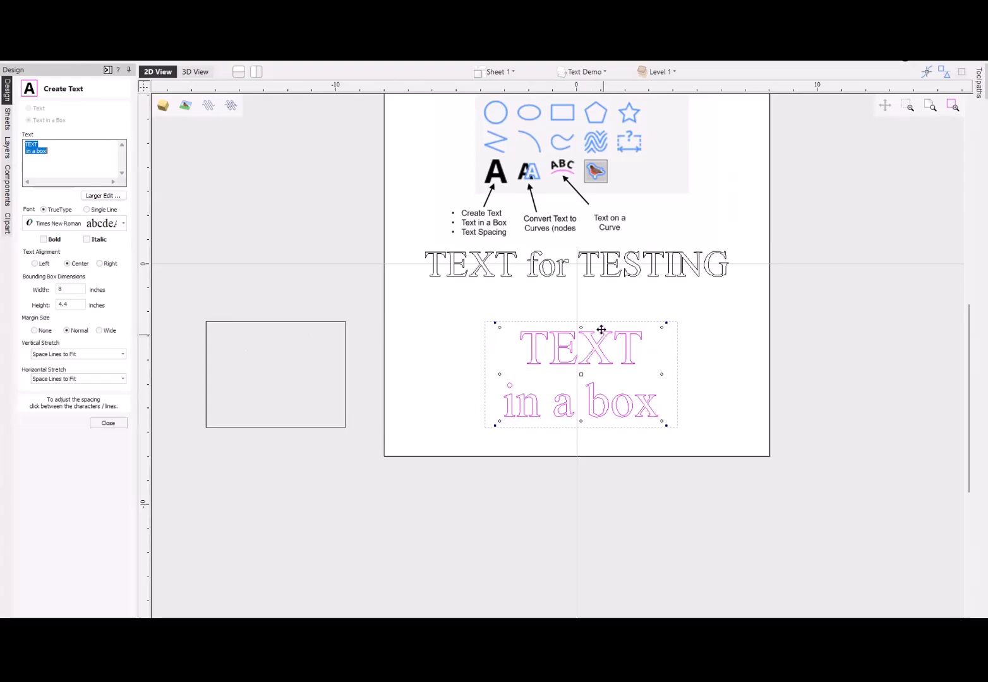
pyautogui.scroll(5, 577, 360)
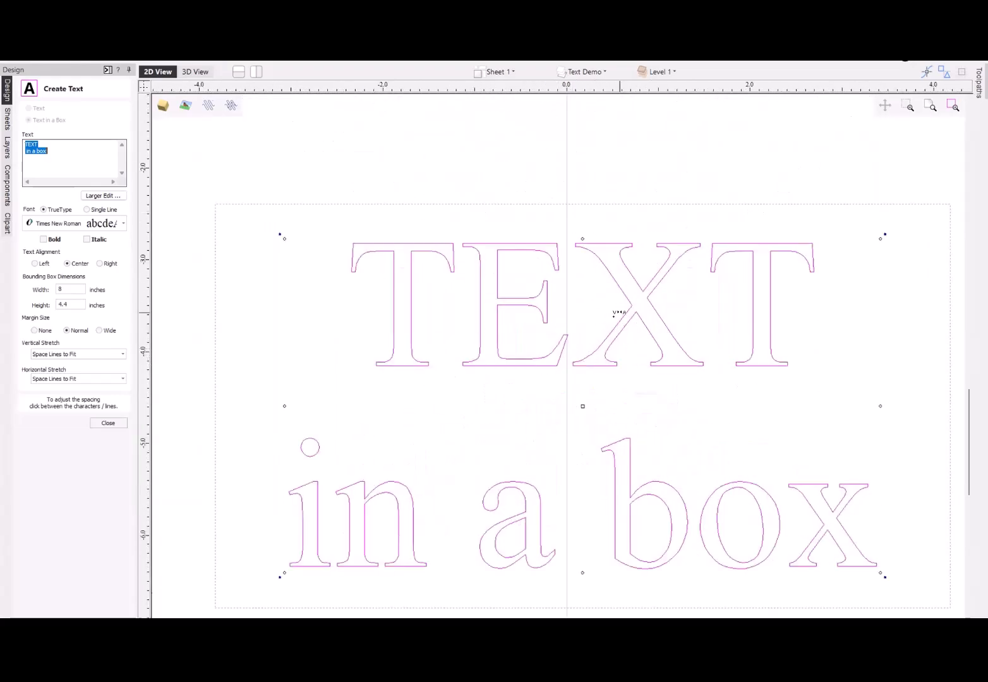
pyautogui.scroll(-1, 609, 323)
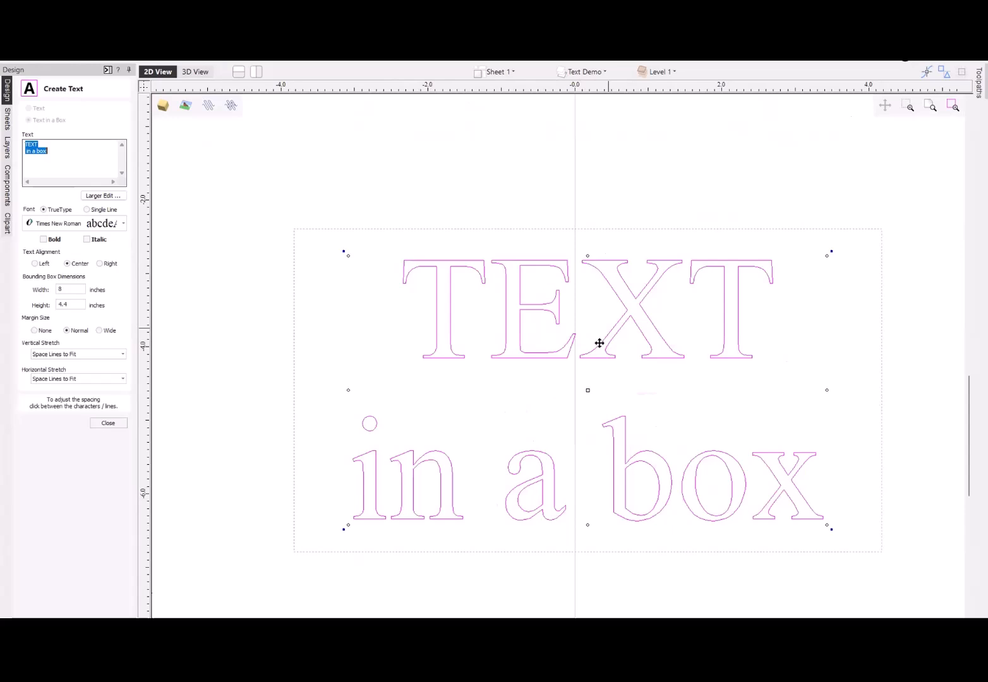
pyautogui.click(573, 262)
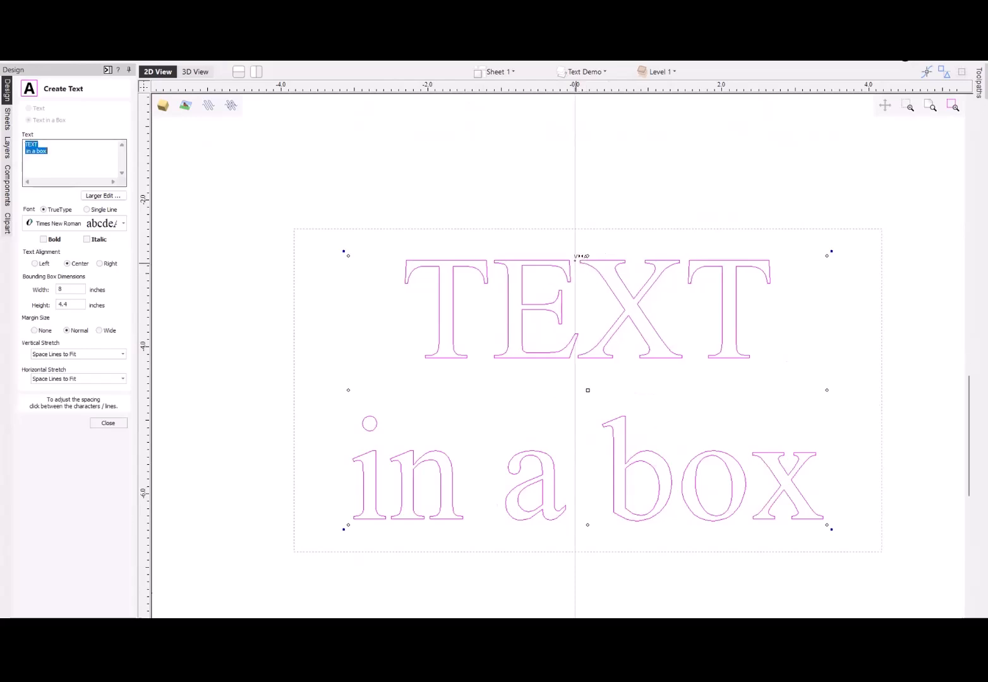
pyautogui.click(575, 261)
pyautogui.click(580, 257)
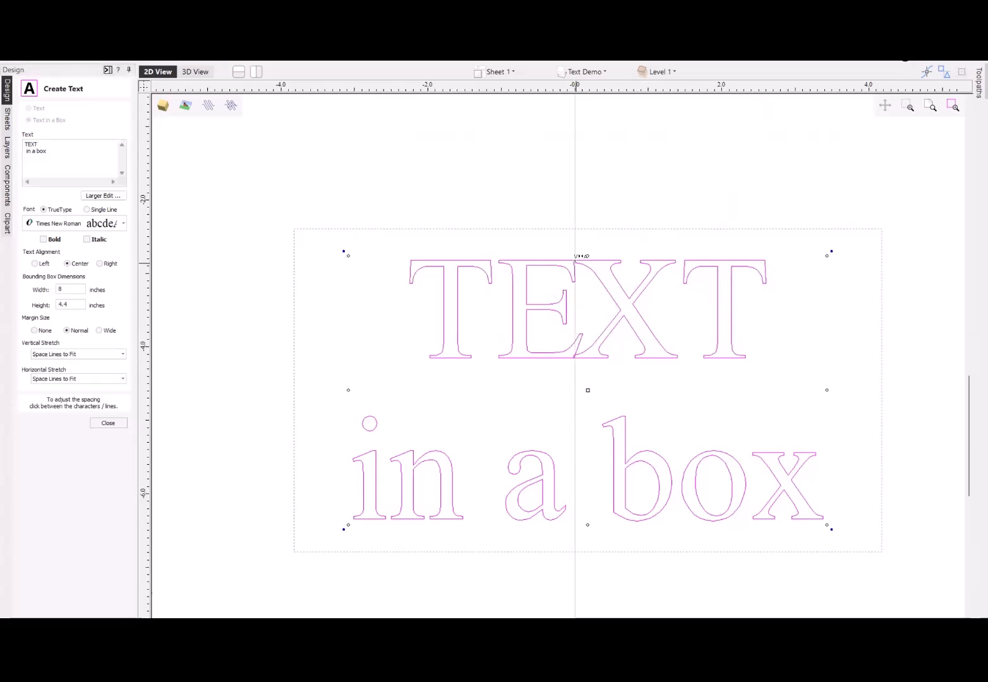
pyautogui.click(682, 261)
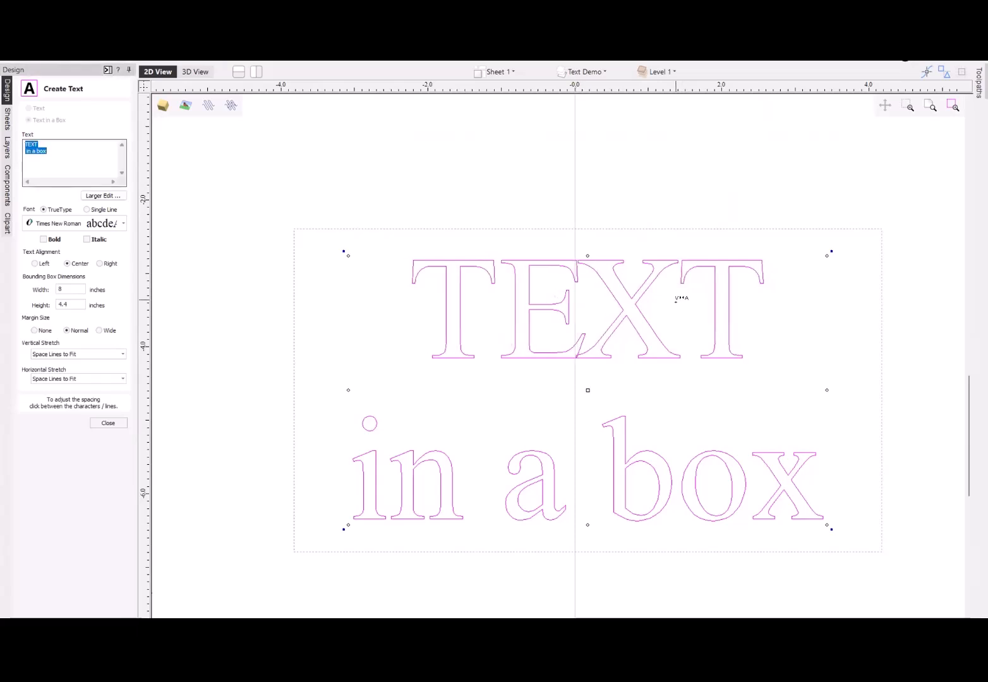
pyautogui.click(503, 259)
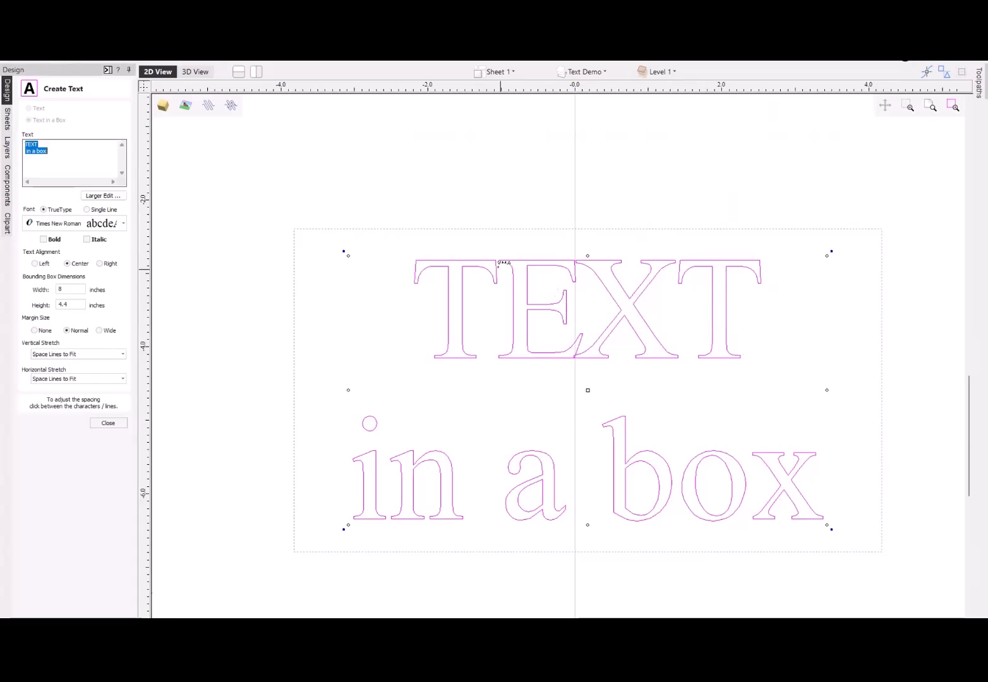
# - Widen the gaps between all the letters of "TEXT" so the word spreads slightly wider than "in a box"
pyautogui.click(503, 262)
pyautogui.click(502, 261)
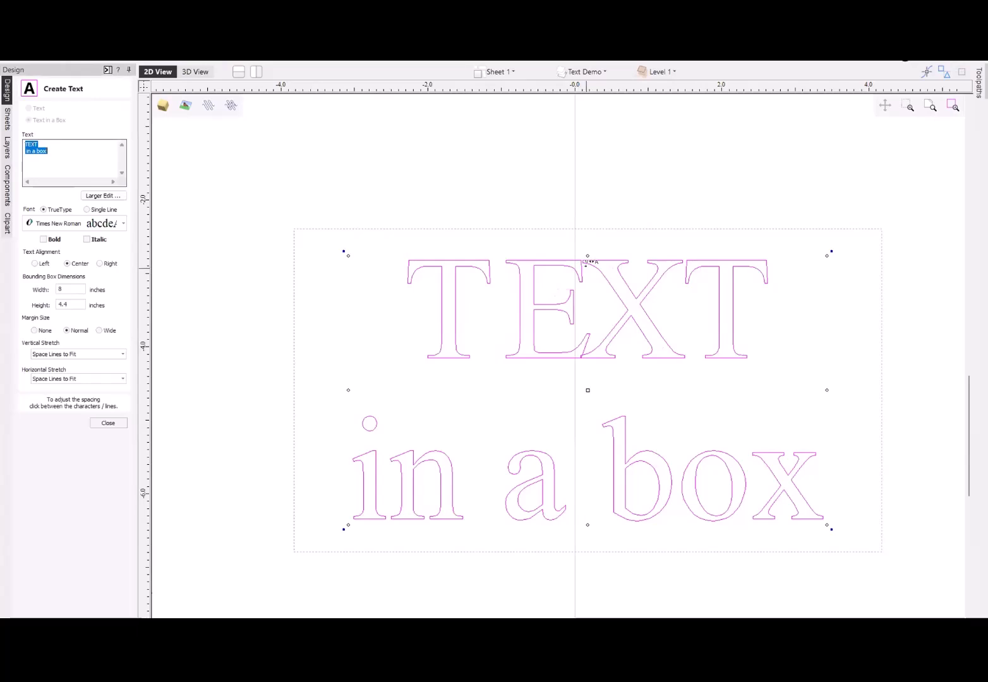
pyautogui.click(588, 261)
pyautogui.click(589, 261)
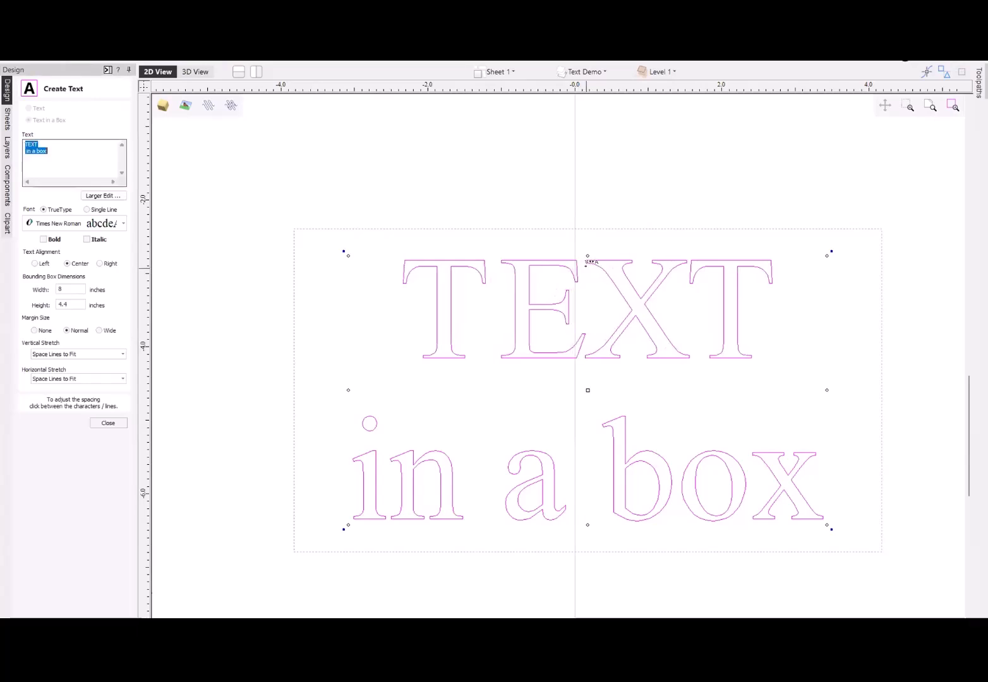
pyautogui.click(690, 262)
pyautogui.click(691, 263)
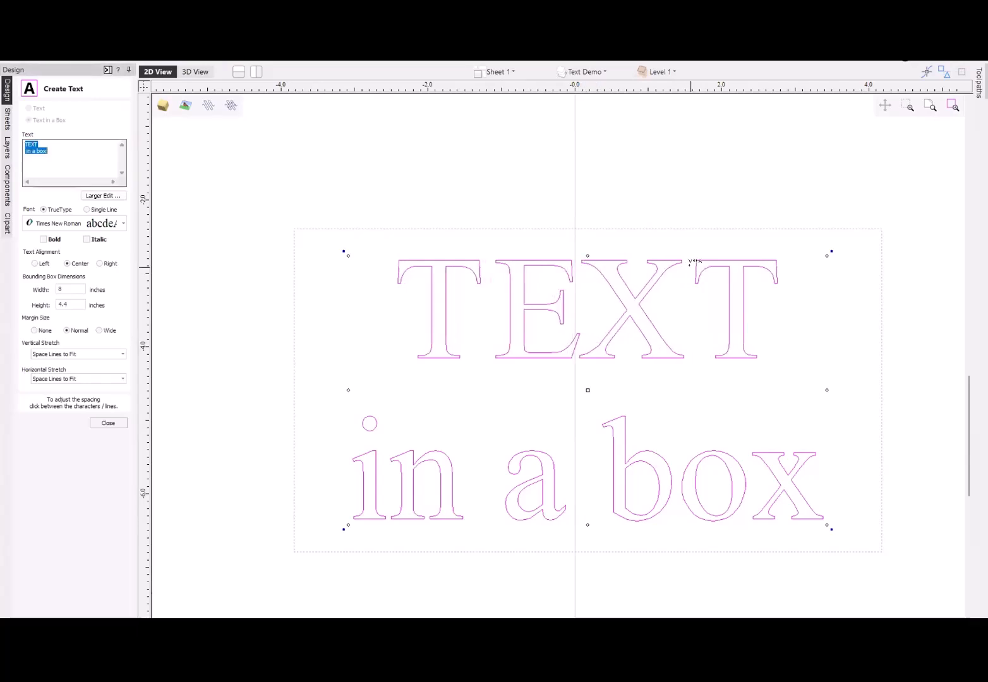
pyautogui.click(691, 262)
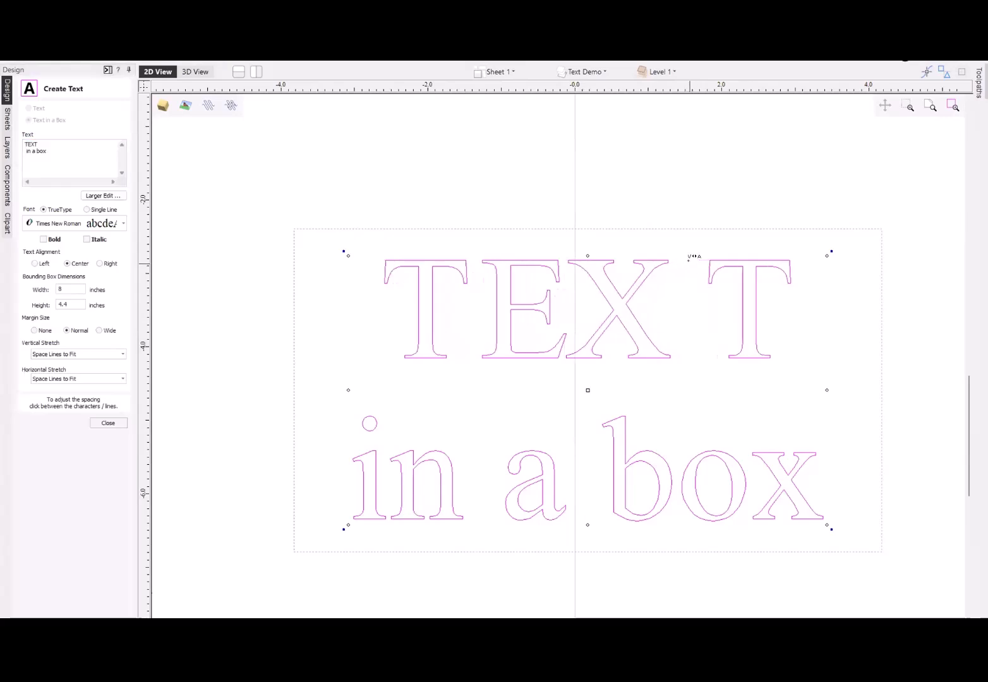
pyautogui.click(689, 261)
pyautogui.click(690, 260)
pyautogui.moveTo(558, 260)
pyautogui.mouseDown()
pyautogui.moveTo(571, 259)
pyautogui.moveTo(559, 260)
pyautogui.mouseUp()
pyautogui.moveTo(444, 263); pyautogui.dragTo(443, 263)
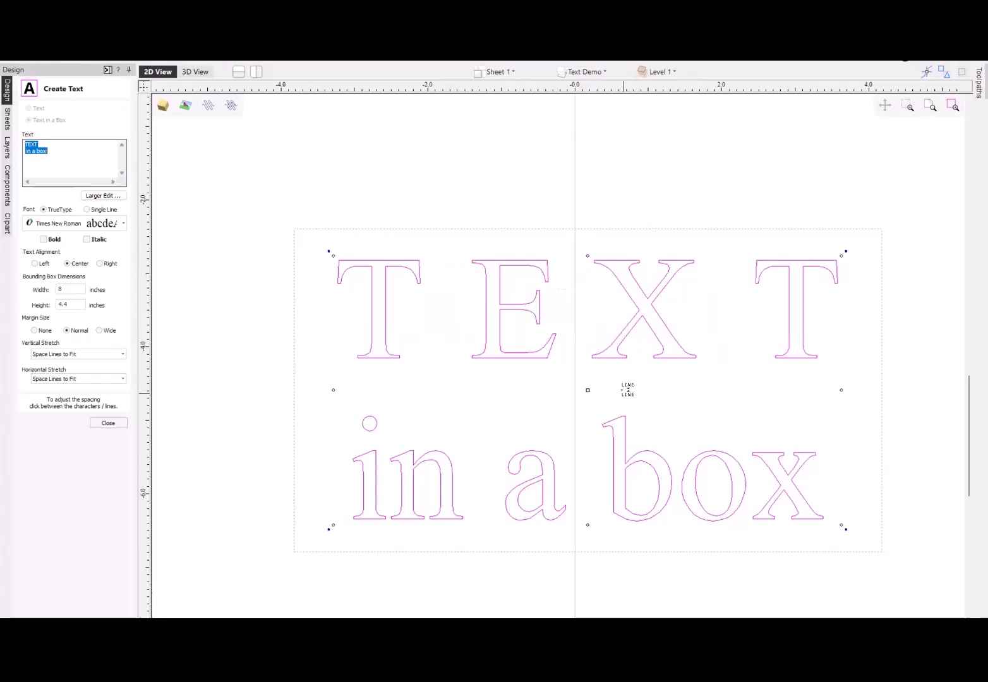
# - Try tighter spacing between the two lines of the boxed text, widen it again, and finish editing
pyautogui.moveTo(627, 389); pyautogui.dragTo(619, 360)
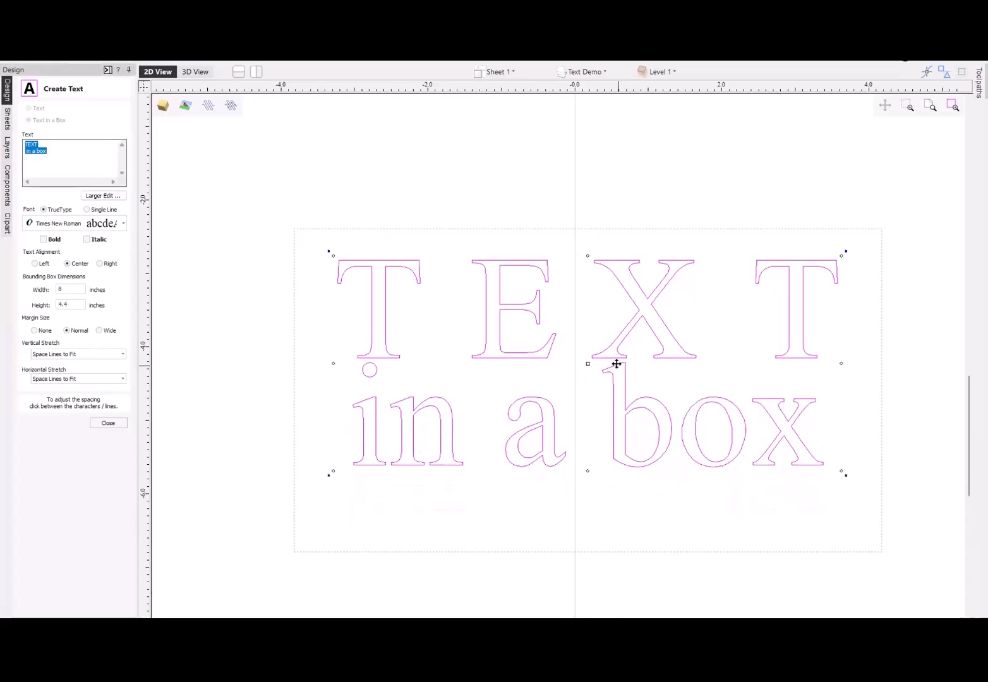
pyautogui.keyDown('shift'); pyautogui.click(612, 361); pyautogui.keyUp('shift')
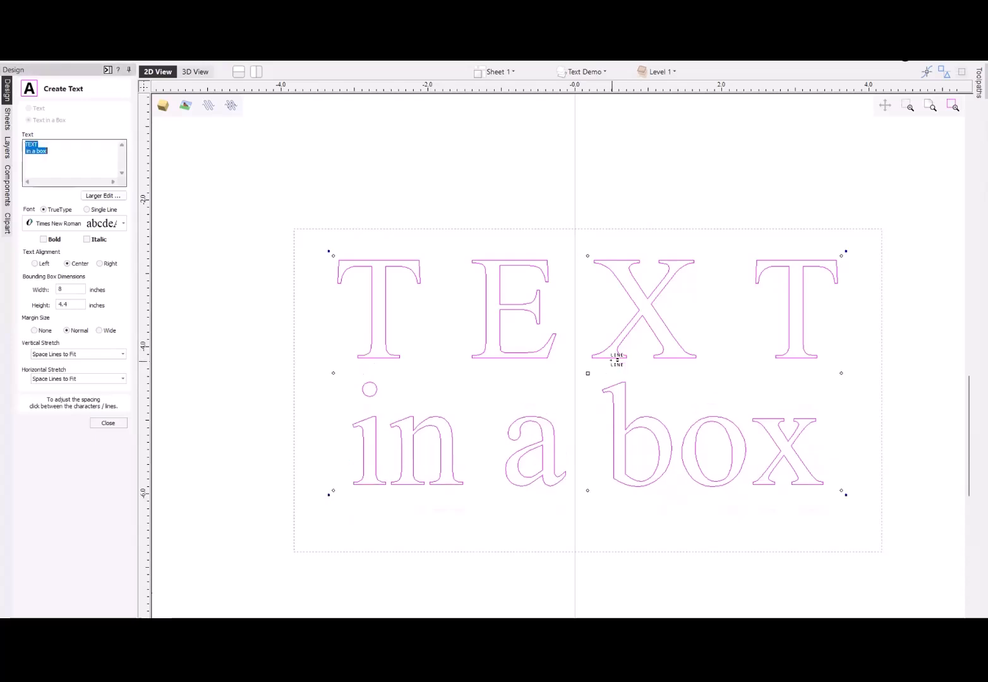
pyautogui.keyDown('shift'); pyautogui.click(611, 360); pyautogui.keyUp('shift')
pyautogui.keyDown('shift'); pyautogui.click(612, 360); pyautogui.keyUp('shift')
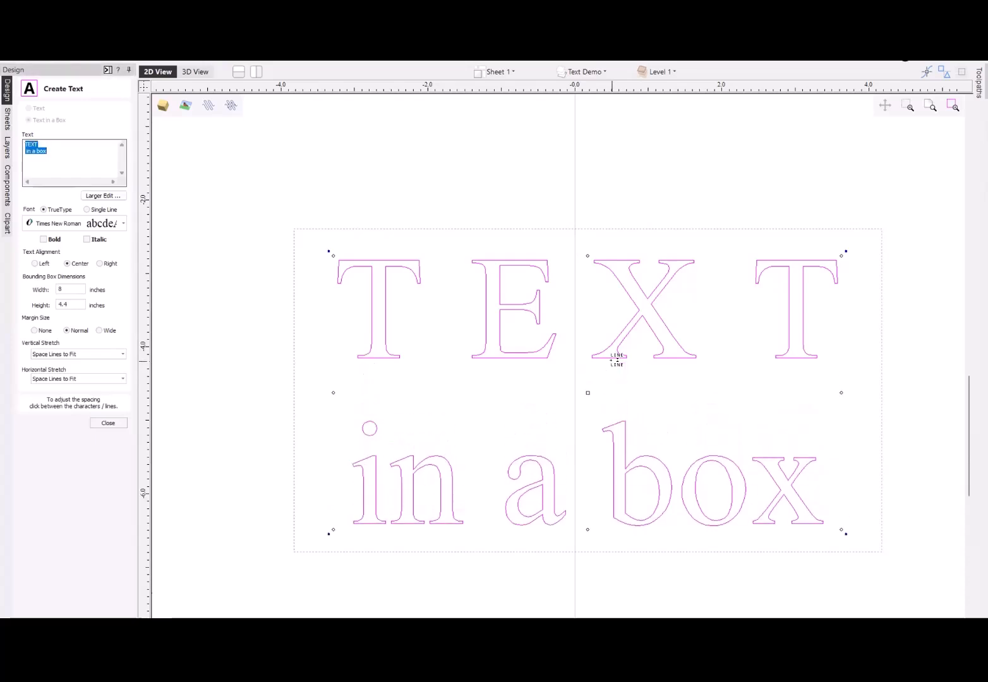
pyautogui.scroll(-2, 616, 360)
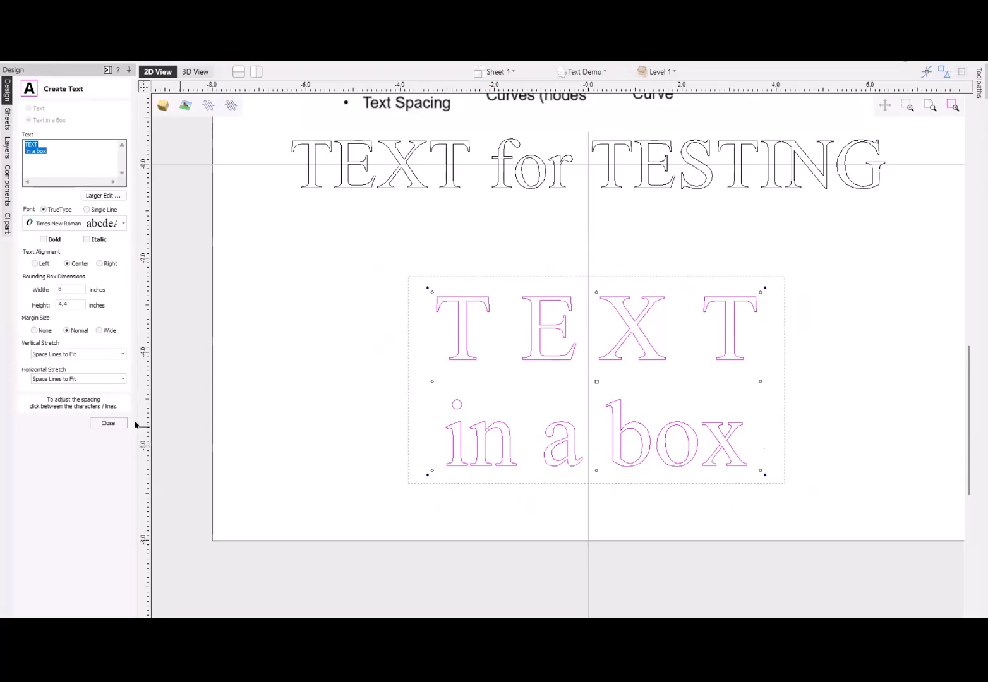
pyautogui.click(108, 423)
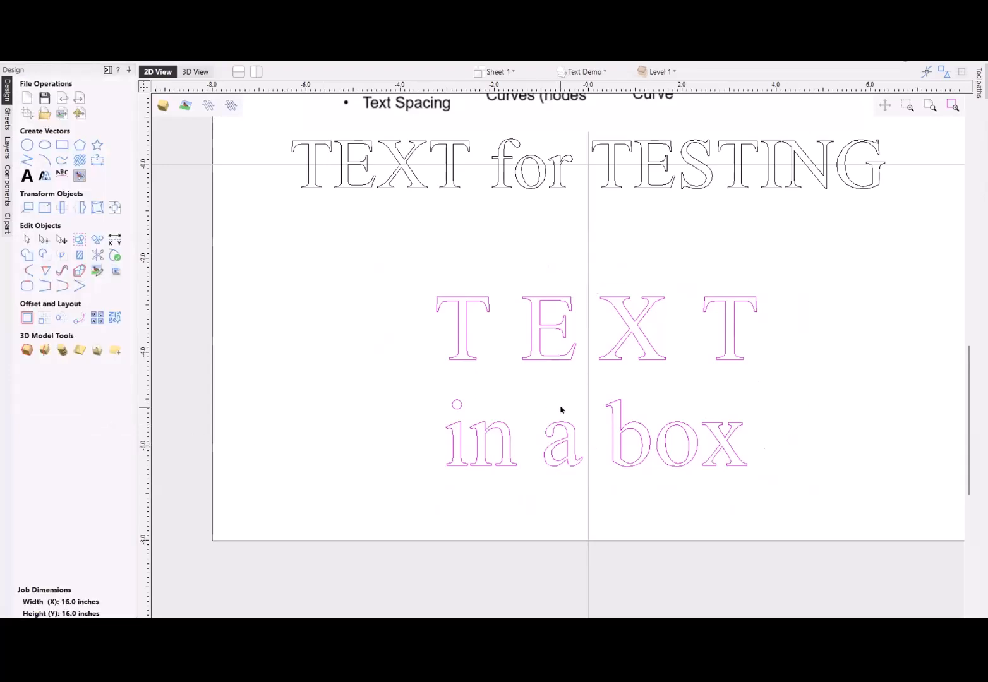
# - Move the boxed text off the sheet to just above the rectangle and select the "TEXT for TESTING" line
pyautogui.scroll(-3, 561, 408)
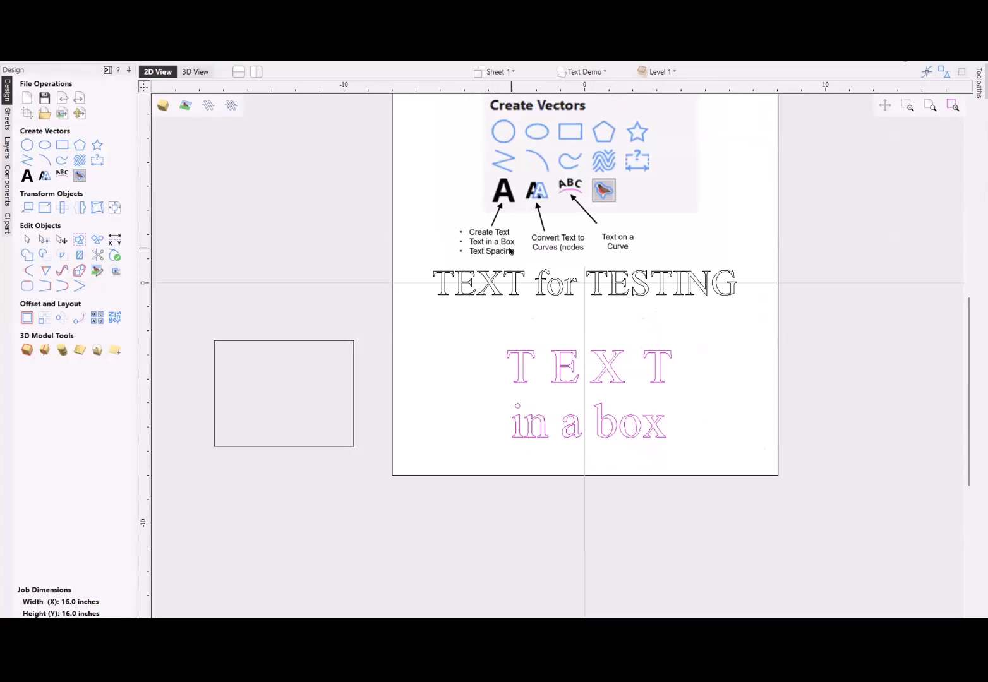
pyautogui.click(602, 364)
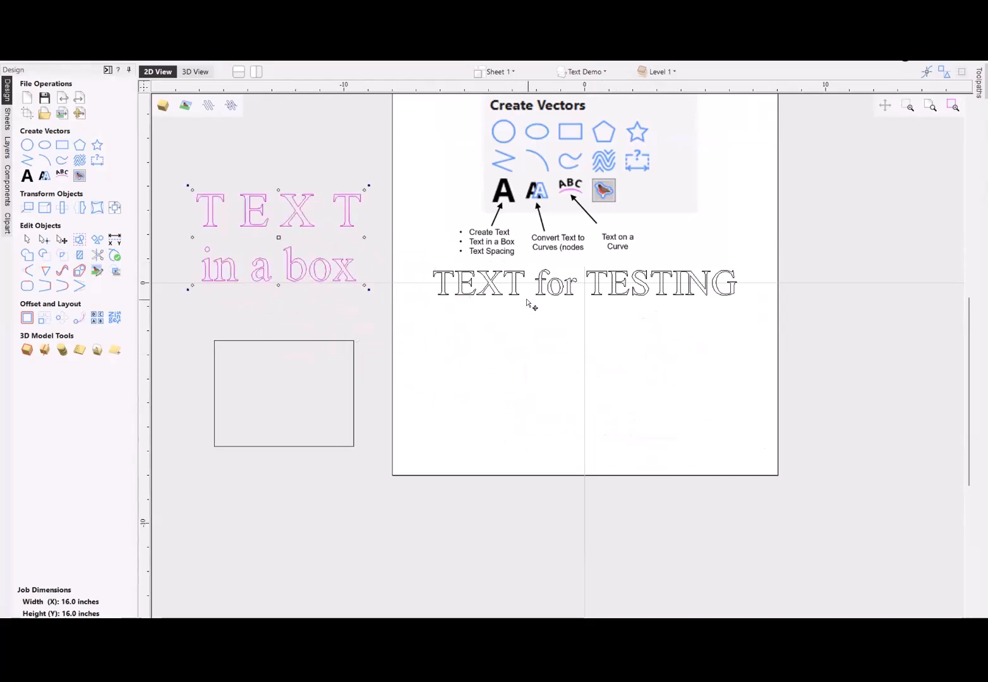
pyautogui.click(552, 293)
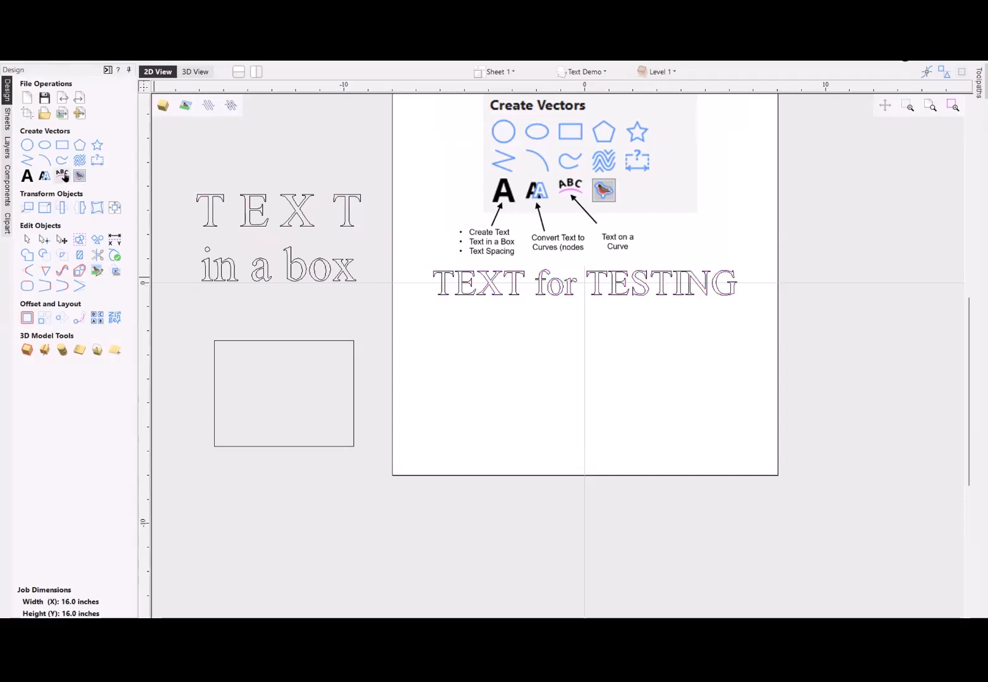
# - Draw a three-point arc below "TEXT for TESTING" from about X -5.4 to X 5.6 at Y -6.9, about 3.2 inches high
pyautogui.click(45, 159)
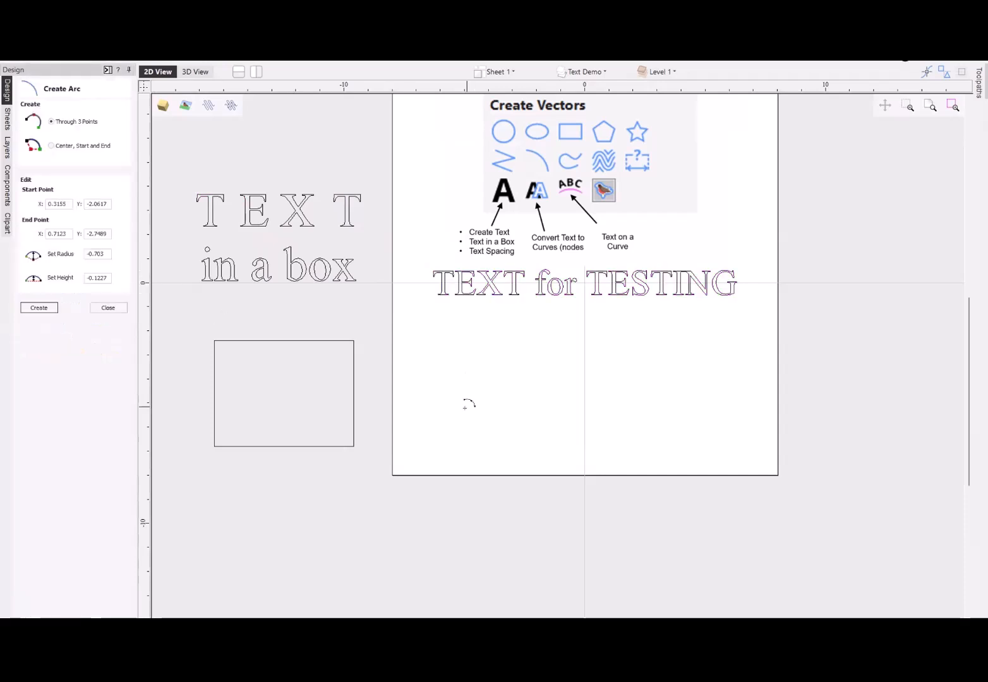
pyautogui.click(454, 449)
pyautogui.click(719, 449)
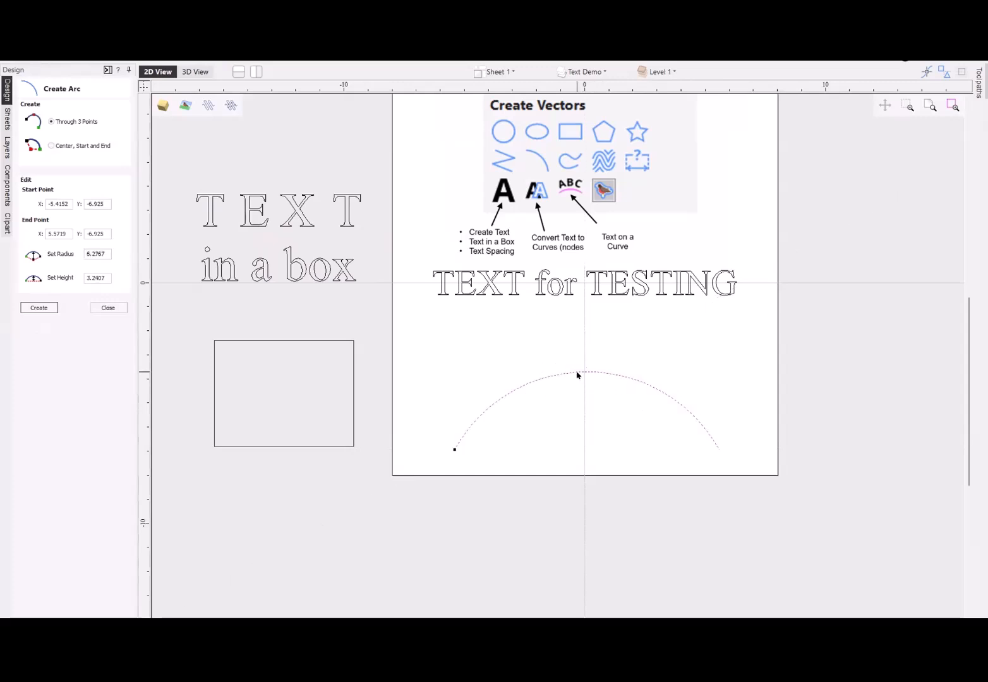
pyautogui.click(578, 375)
pyautogui.click(208, 474)
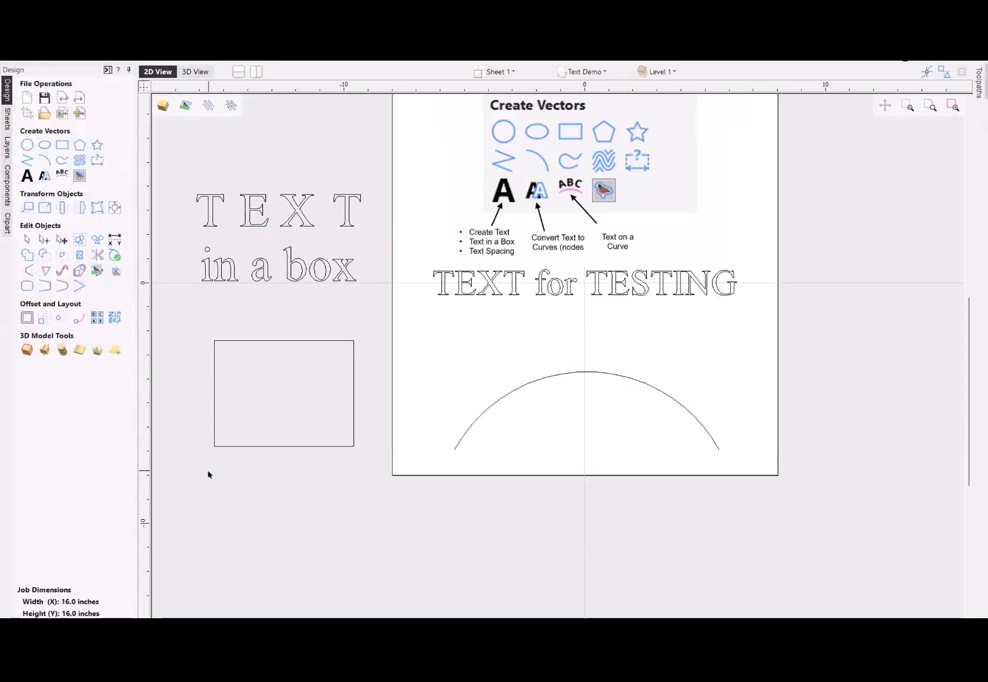
# - Wrap the "TEXT for TESTING" line onto the arc with Text on a Curve, above the curve and middle-aligned, and clear the selection
pyautogui.click(555, 379)
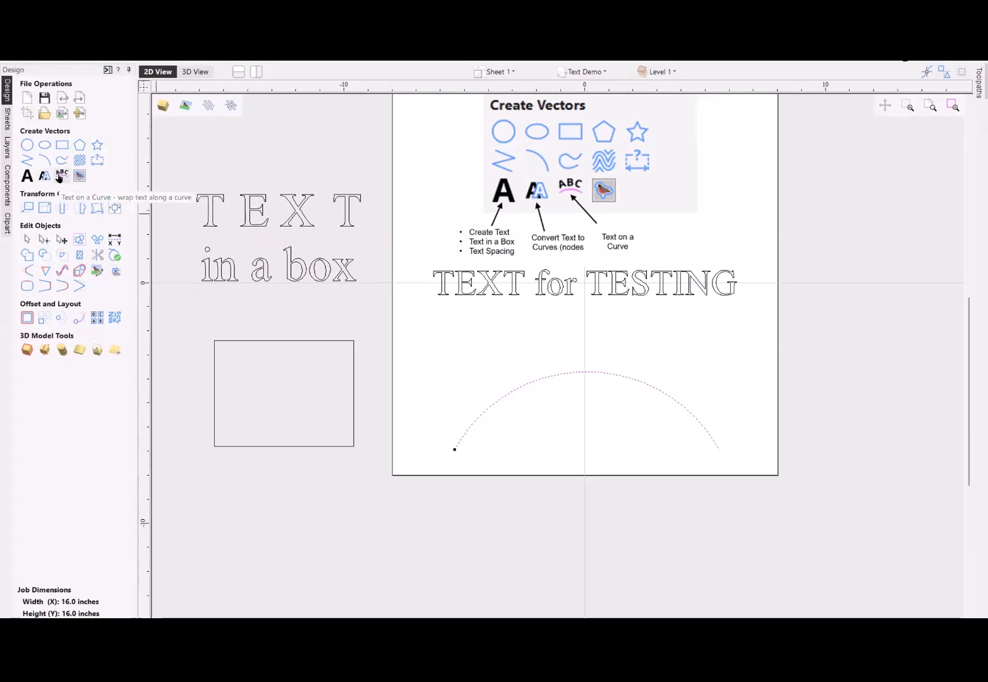
pyautogui.click(61, 176)
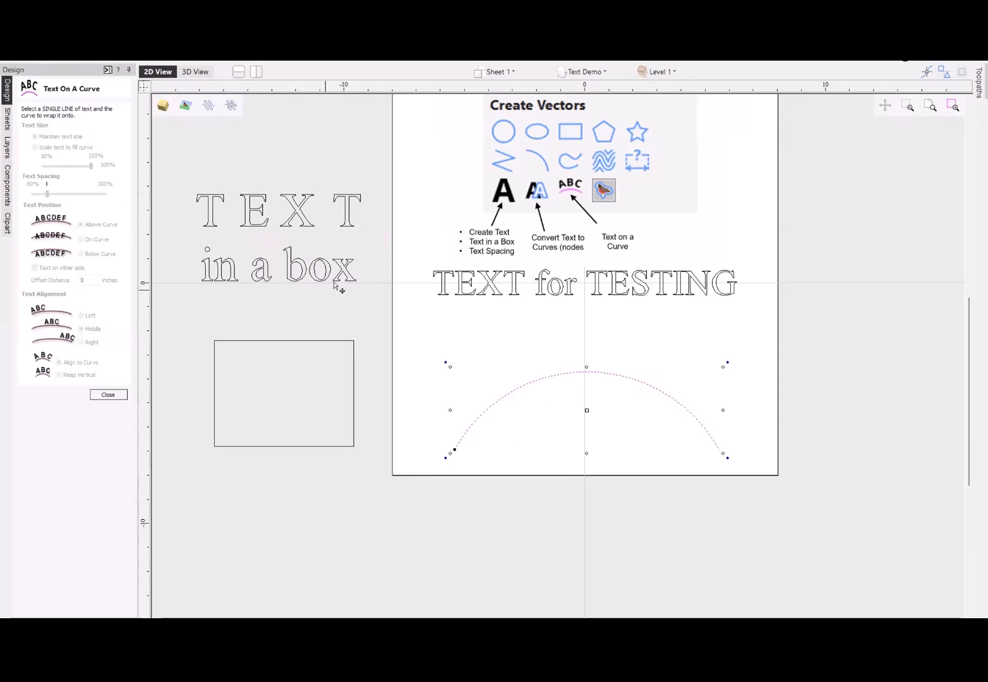
pyautogui.click(555, 289)
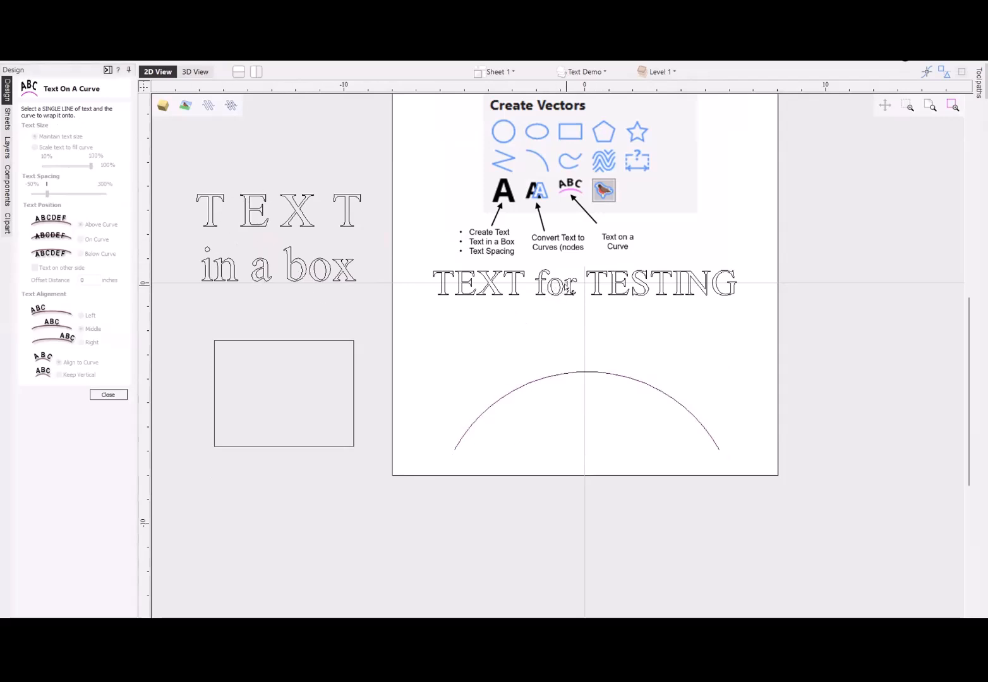
pyautogui.click(566, 284)
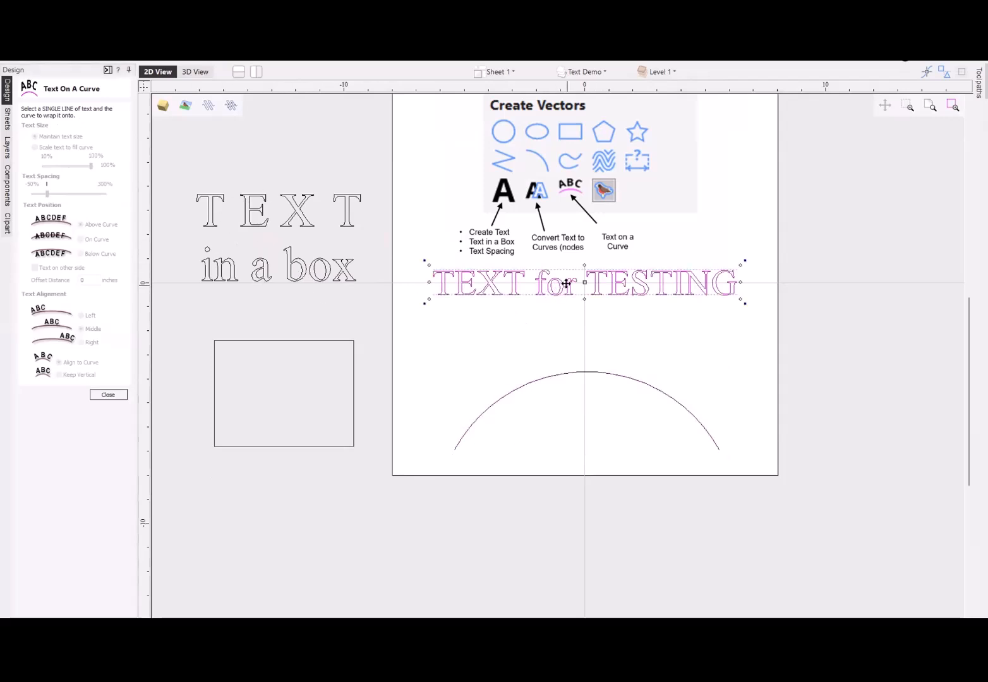
pyautogui.click(592, 374)
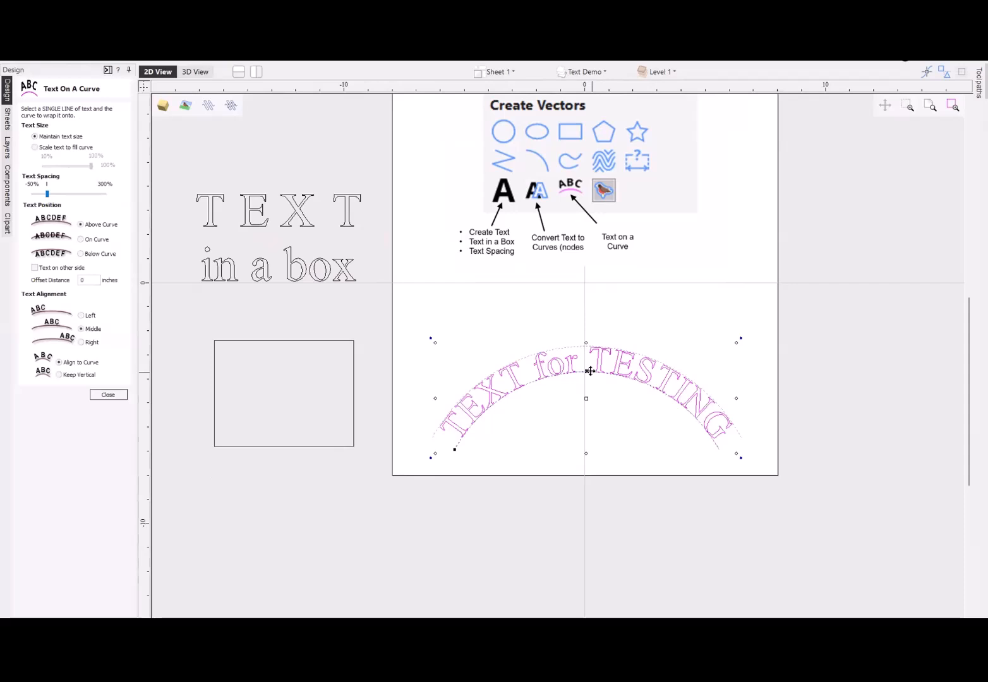
pyautogui.scroll(2, 597, 435)
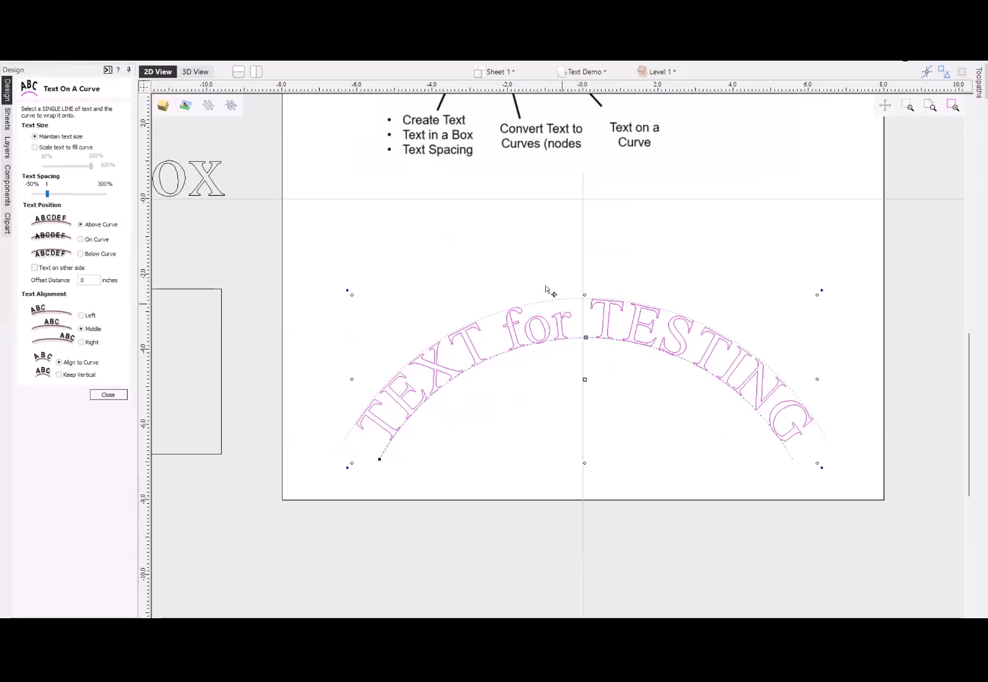
pyautogui.click(543, 266)
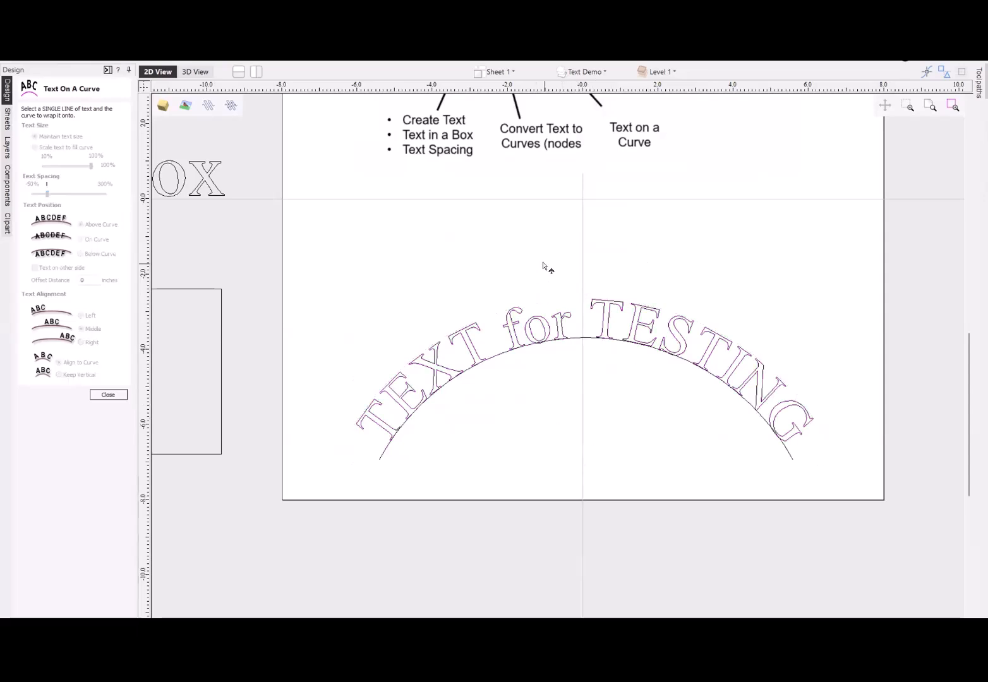
# - Select the arched "TEXT for TESTING" line, scale it to fill the curve at 60%, widen its letter spacing and enlarge it to 83%
pyautogui.click(562, 315)
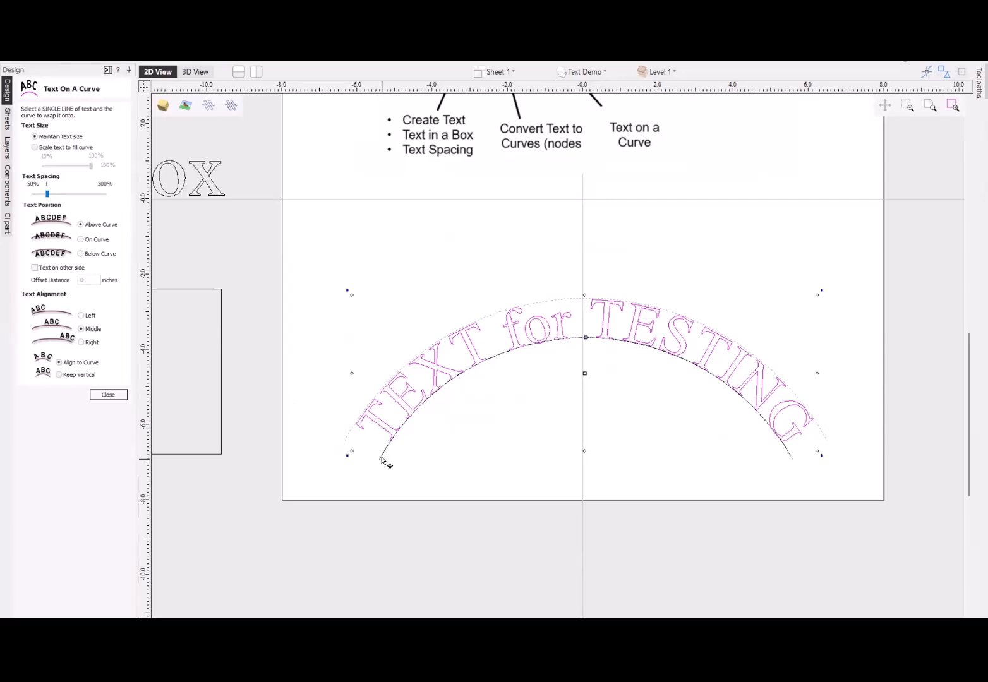
pyautogui.click(34, 148)
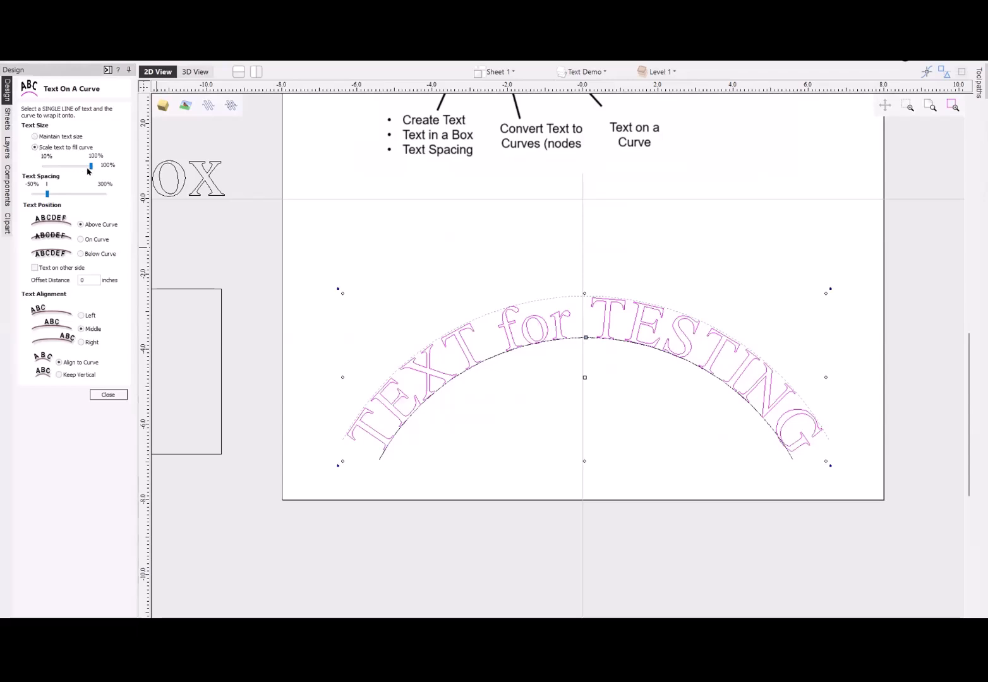
pyautogui.moveTo(88, 169)
pyautogui.mouseDown()
pyautogui.moveTo(62, 168)
pyautogui.moveTo(100, 168)
pyautogui.moveTo(69, 167)
pyautogui.mouseUp()
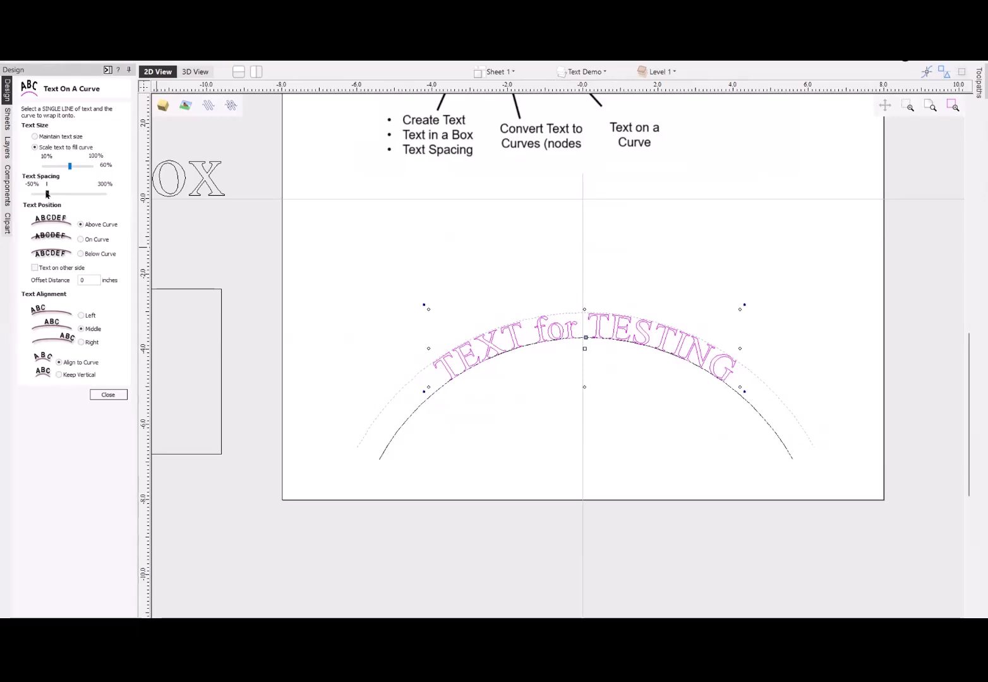
pyautogui.moveTo(46, 194); pyautogui.dragTo(81, 200)
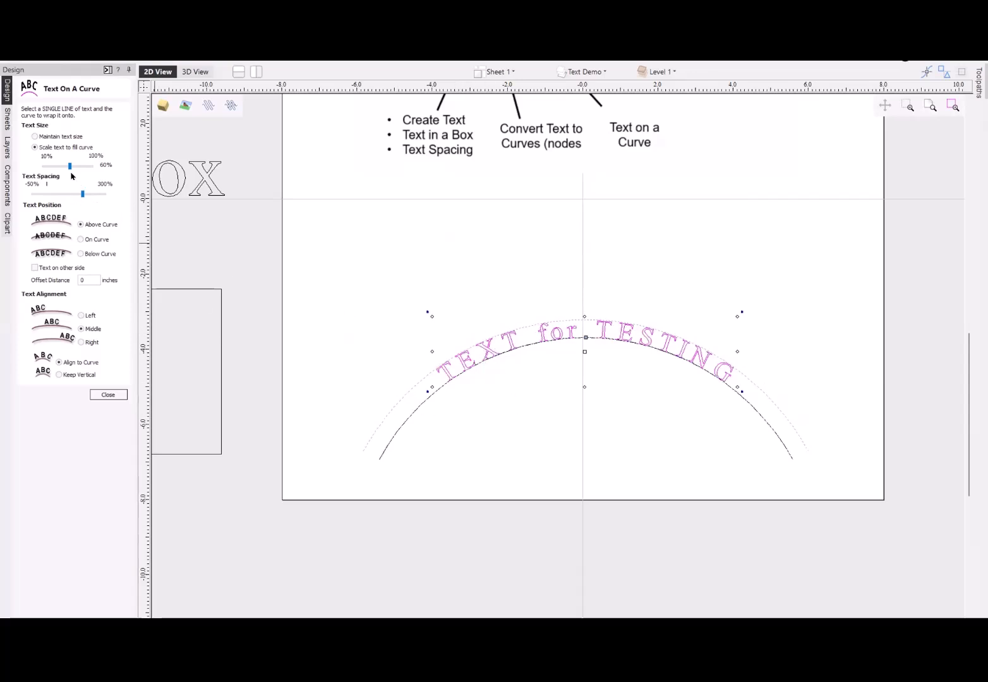
pyautogui.moveTo(69, 166); pyautogui.dragTo(82, 169)
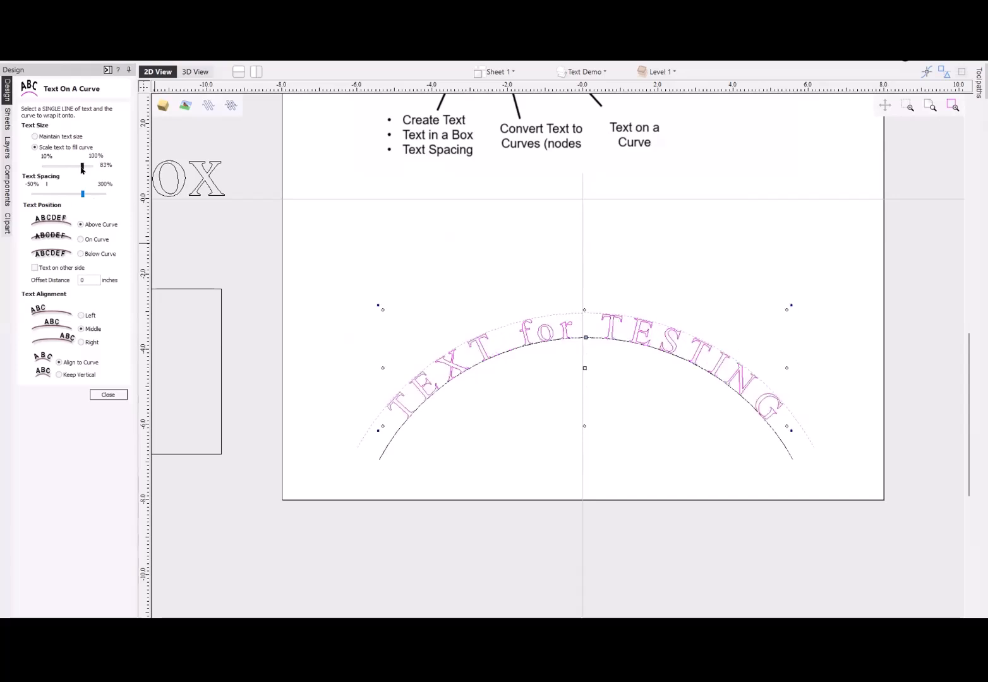
# - Maintain the text size, try tighter and much wider letter spacing on the arched text, and return the spacing to its default
pyautogui.click(35, 136)
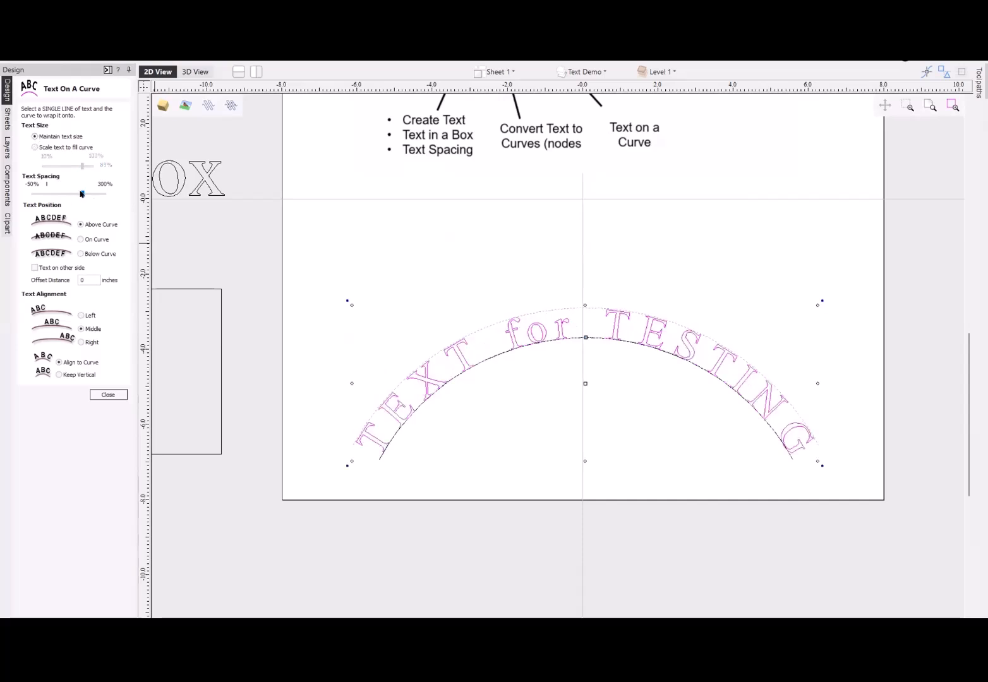
pyautogui.moveTo(82, 194); pyautogui.dragTo(40, 194)
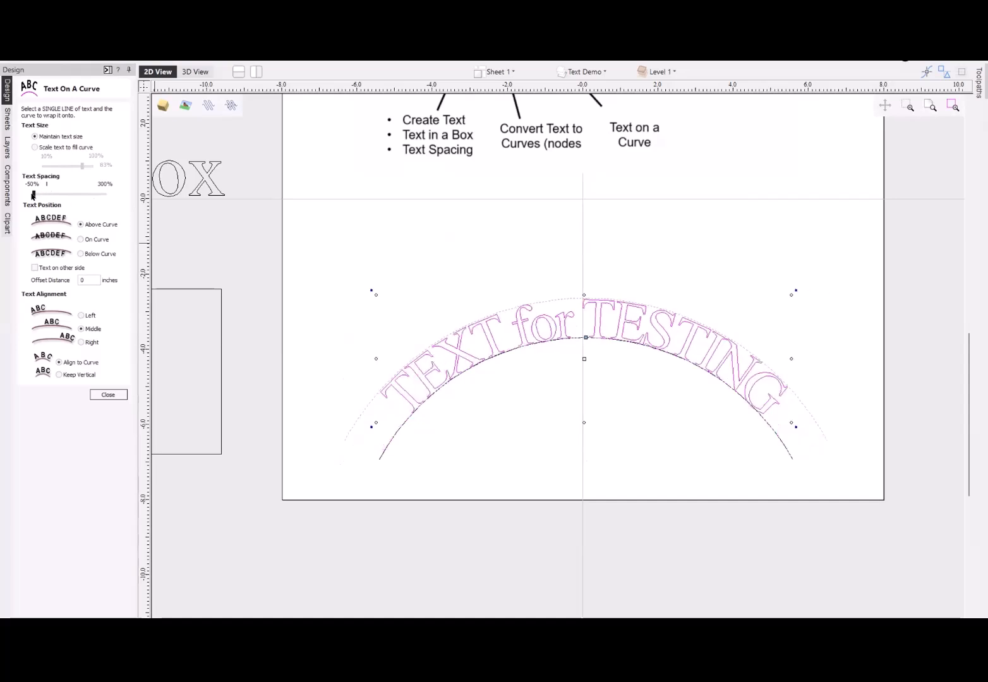
pyautogui.moveTo(40, 194); pyautogui.dragTo(98, 194)
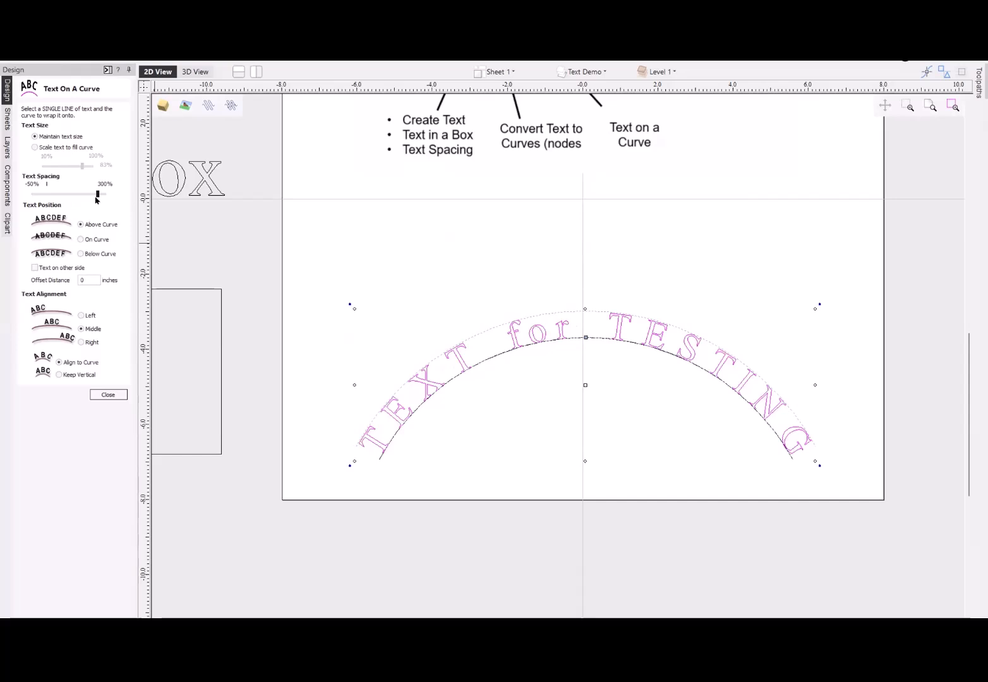
pyautogui.click(60, 192)
pyautogui.click(54, 193)
pyautogui.click(53, 193)
pyautogui.click(53, 193)
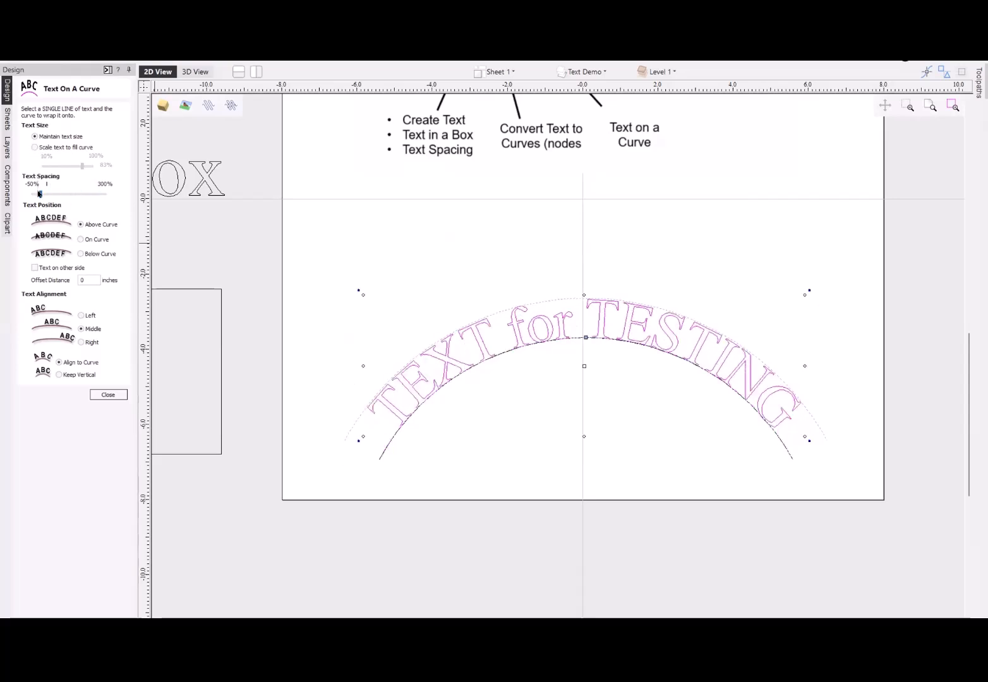
pyautogui.moveTo(40, 194); pyautogui.dragTo(33, 194)
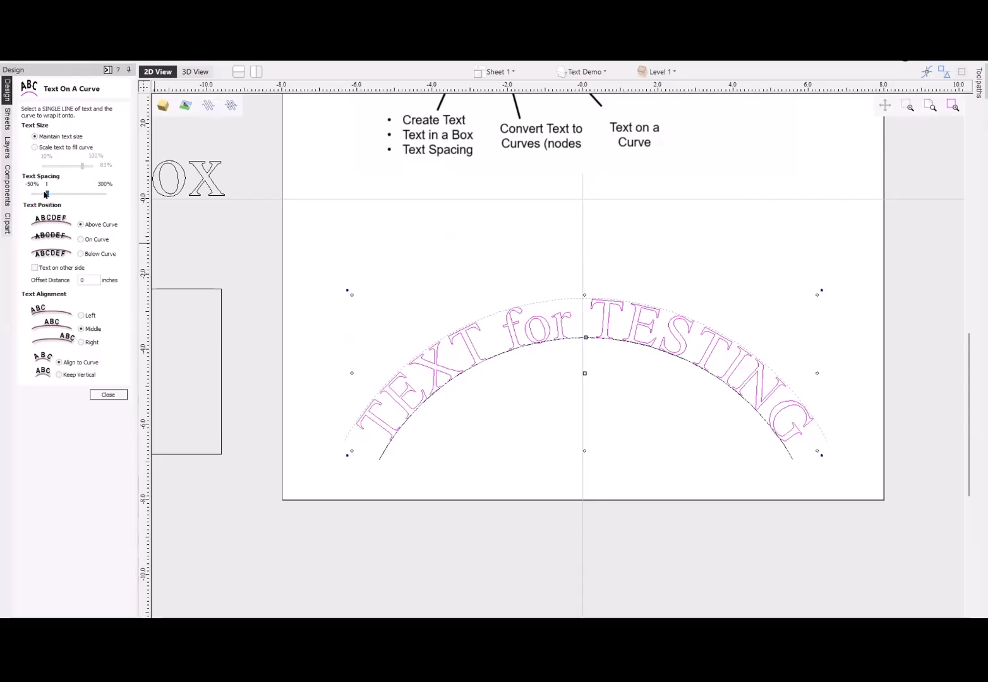
# - Scale the arched text to fill the curve at 55%, and try the on-curve and below-curve positions before returning it above the curve
pyautogui.click(34, 147)
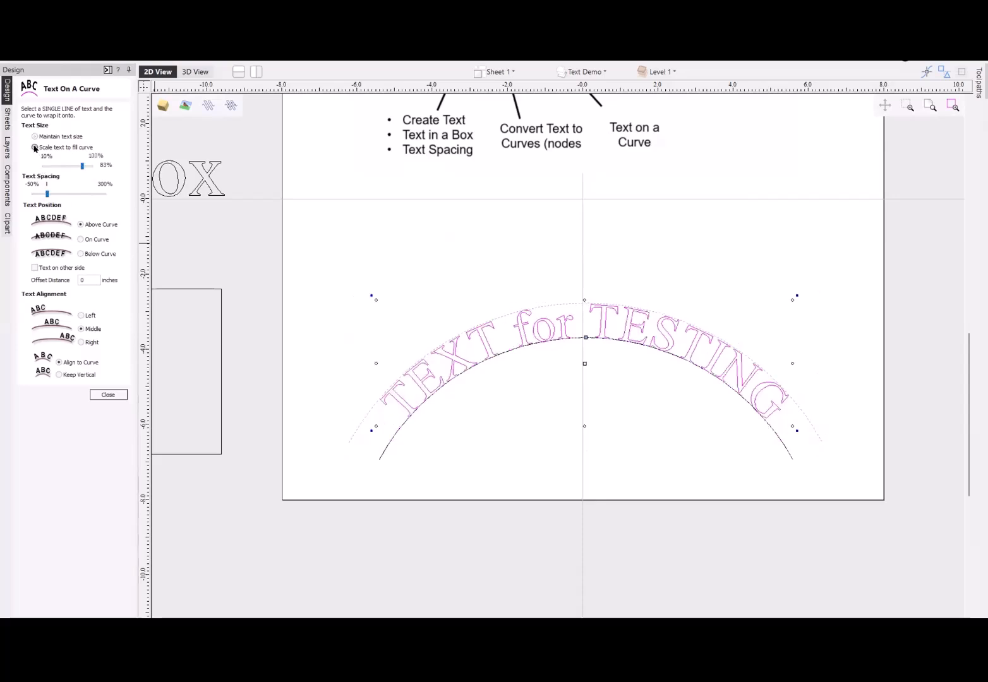
pyautogui.moveTo(83, 166); pyautogui.dragTo(67, 167)
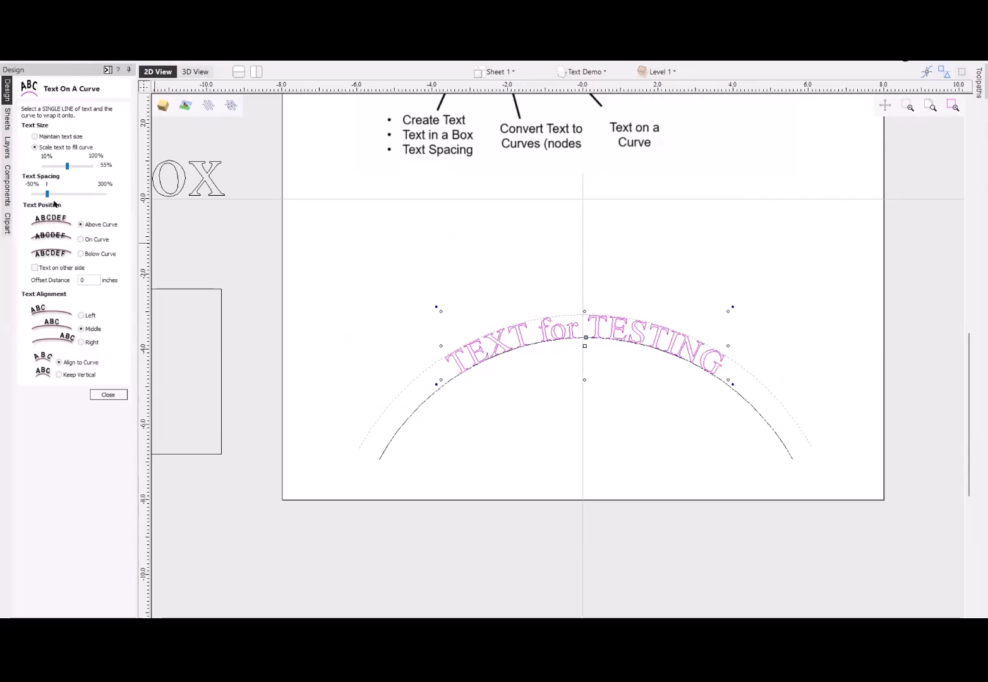
pyautogui.click(80, 240)
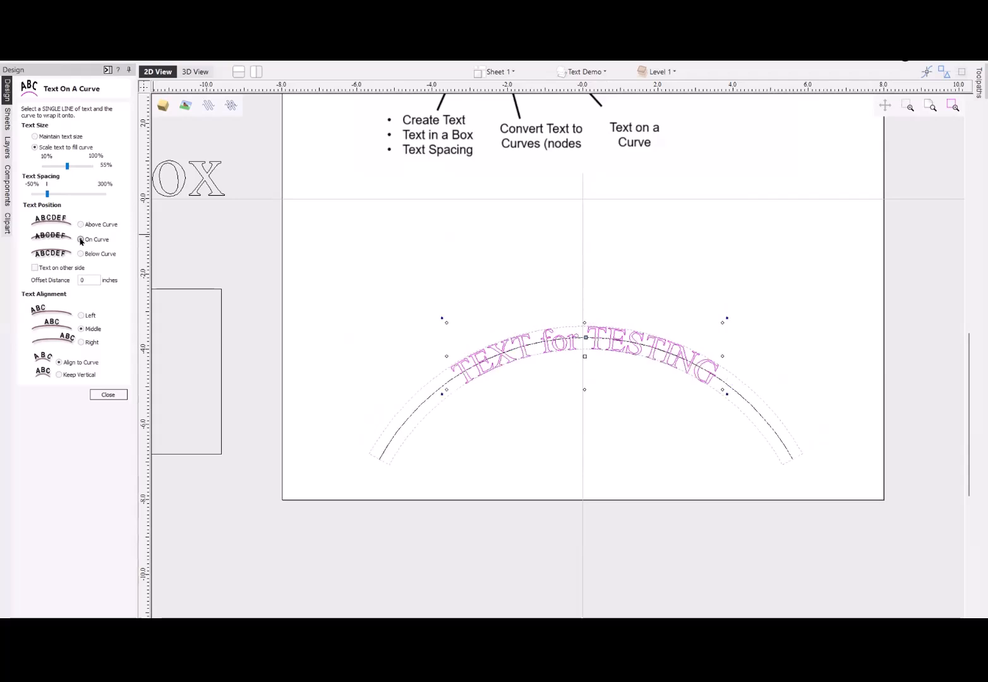
pyautogui.click(80, 254)
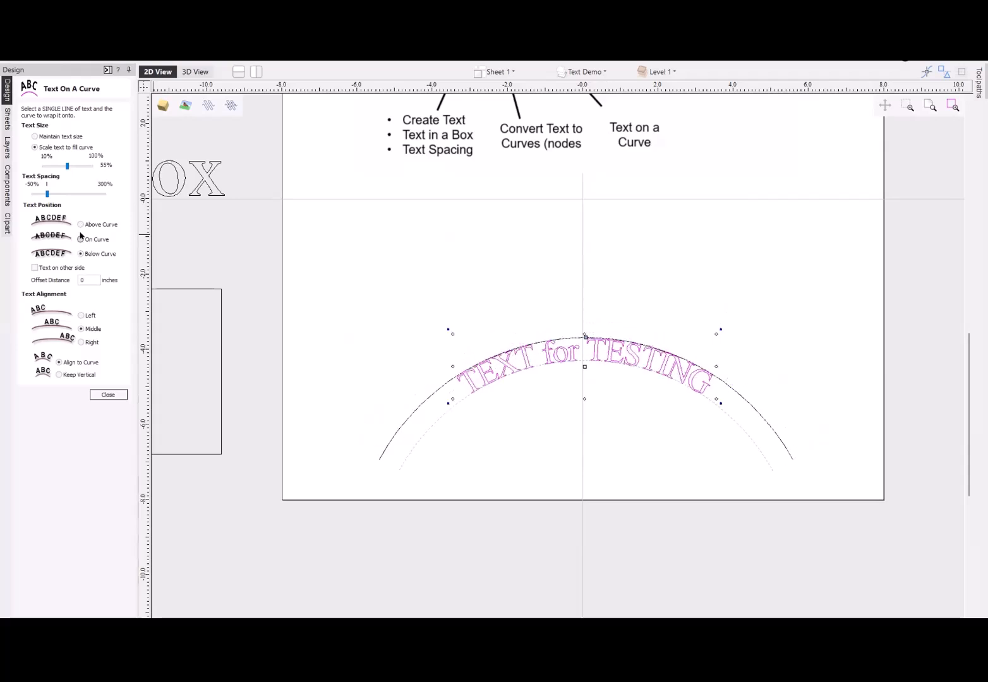
pyautogui.click(80, 225)
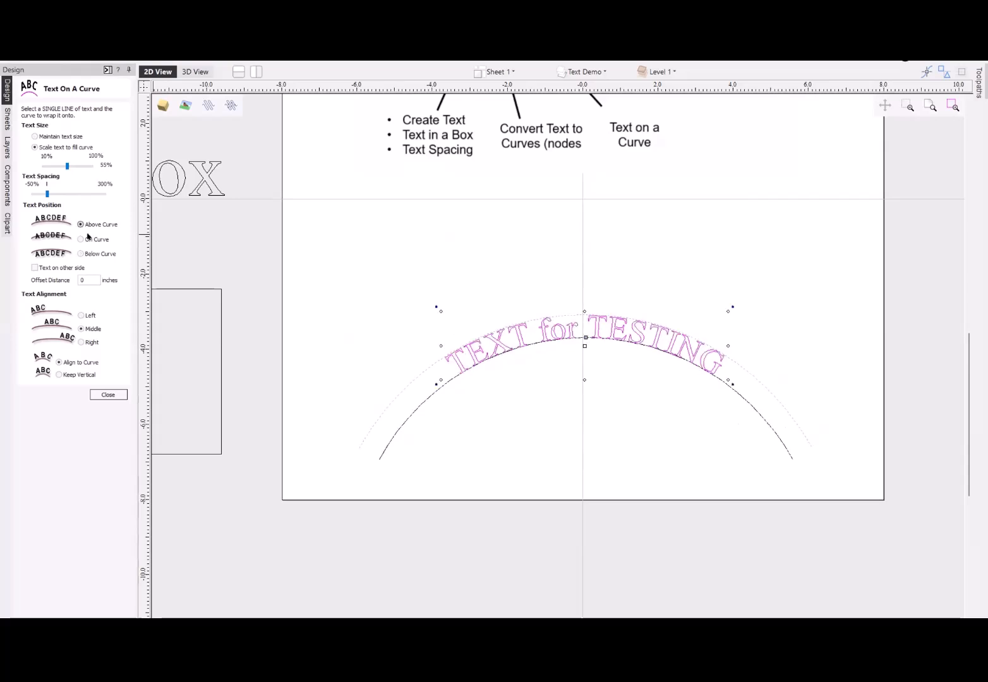
# - Try the arched text on the other side of the curve in the on, below and above positions, and turn that option off
pyautogui.click(34, 267)
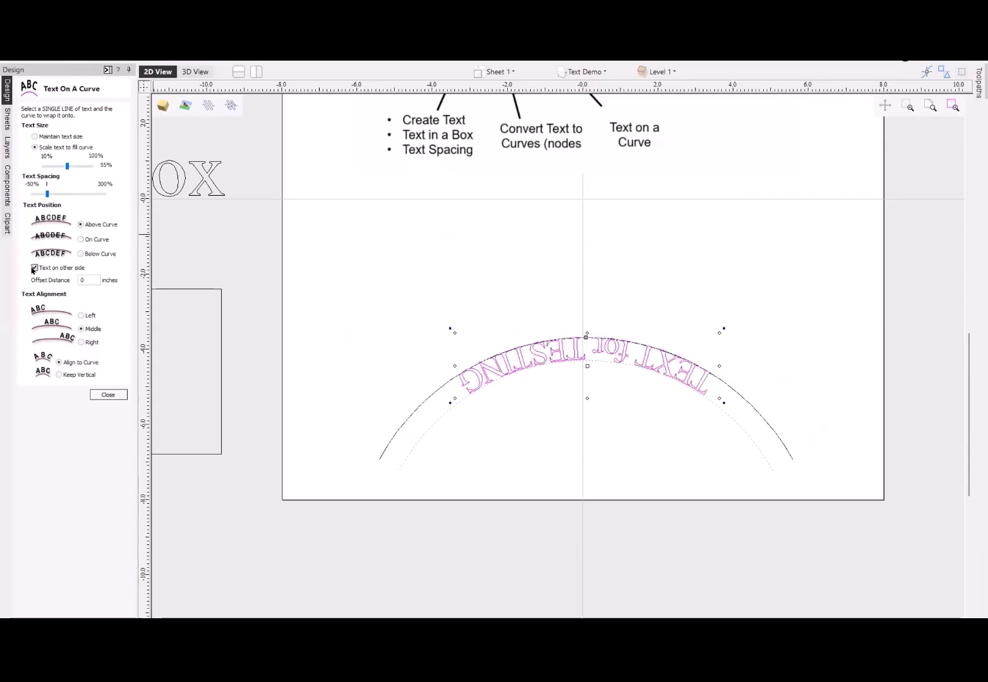
pyautogui.click(80, 240)
pyautogui.click(81, 254)
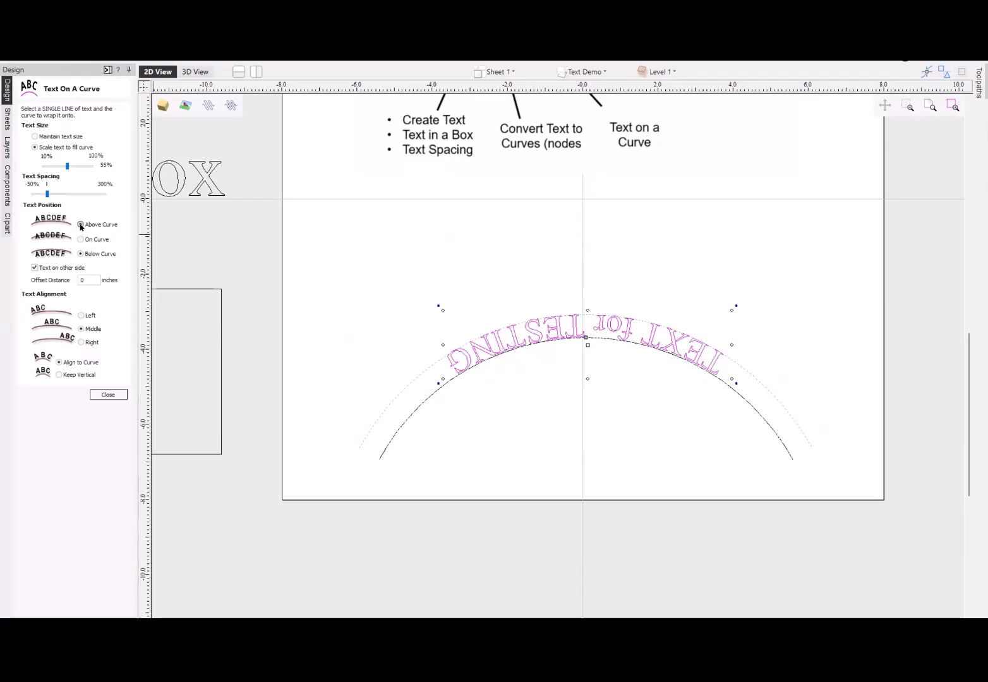
pyautogui.click(80, 224)
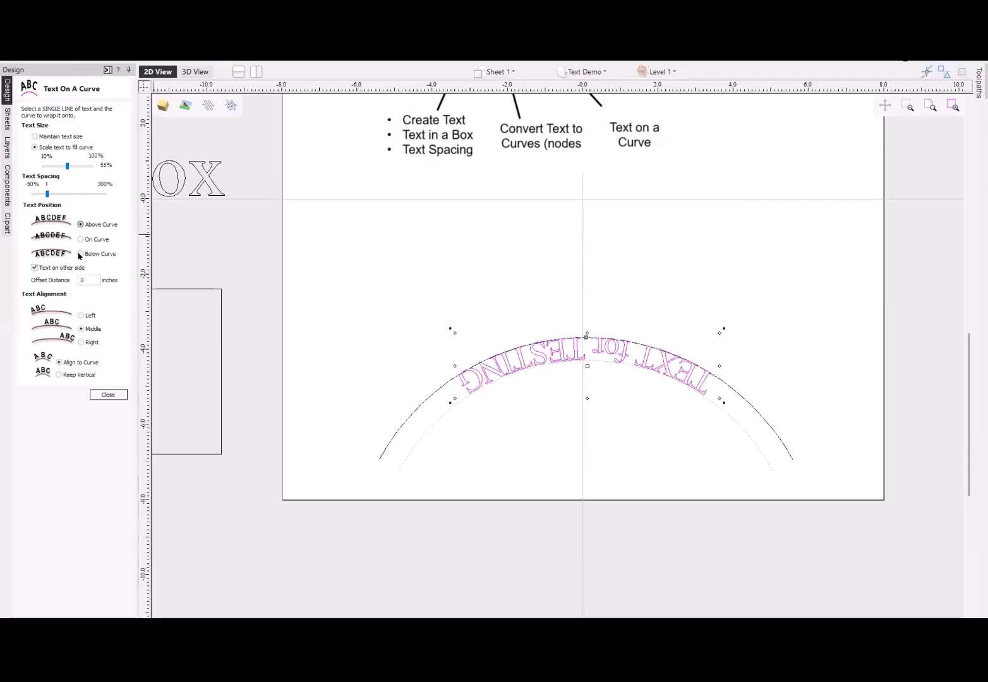
pyautogui.click(34, 268)
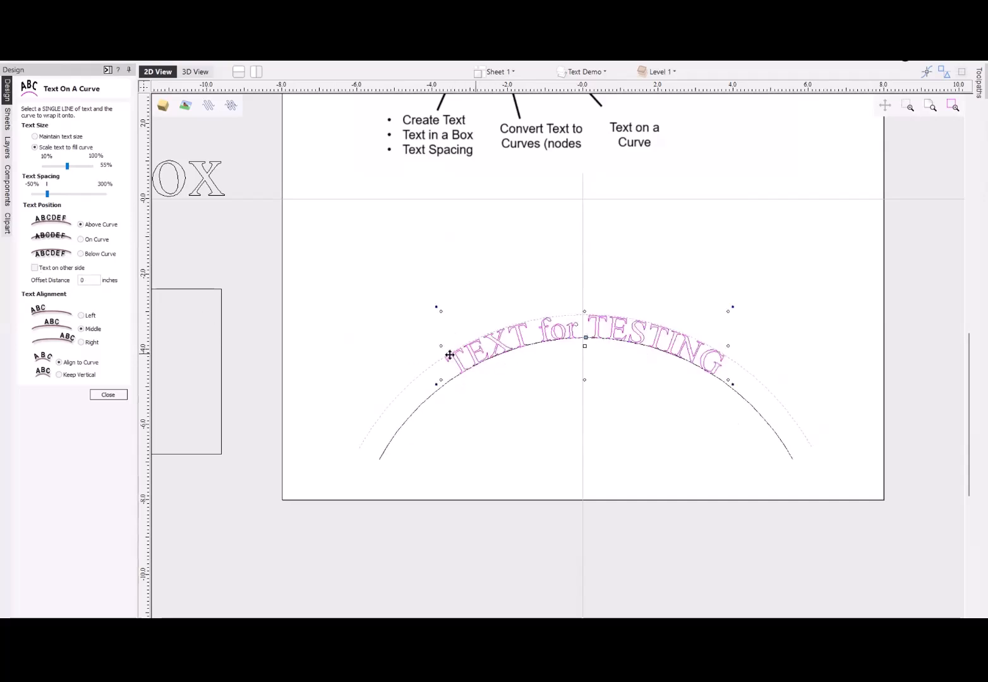
# - Offset the text .25 inches from the curve, and try left and right alignment before returning to middle
pyautogui.click(89, 281)
pyautogui.press('Tab')
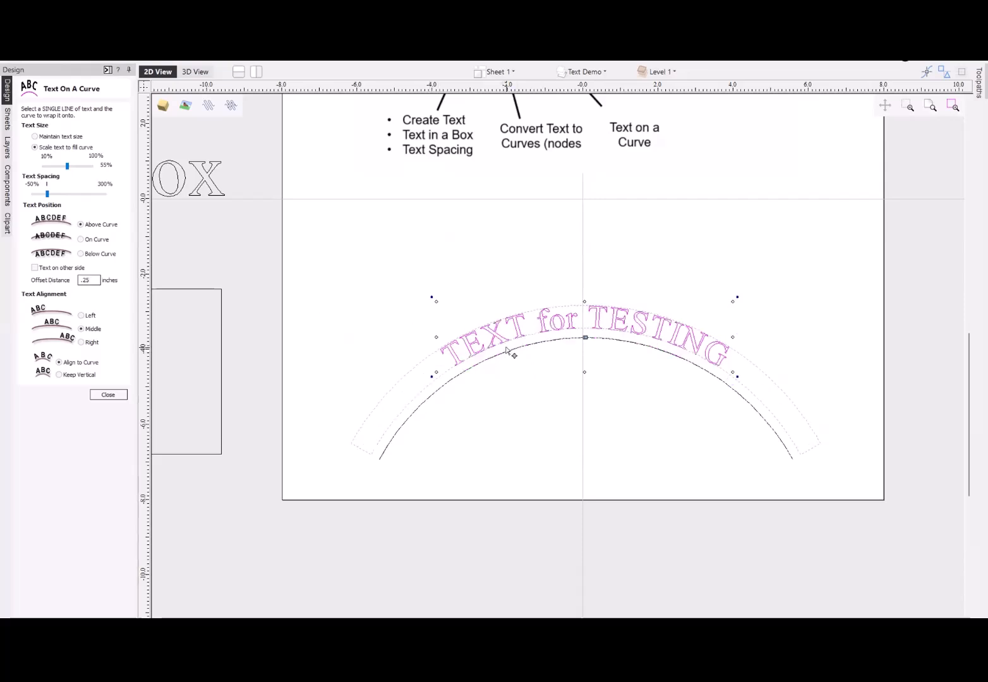
pyautogui.click(81, 316)
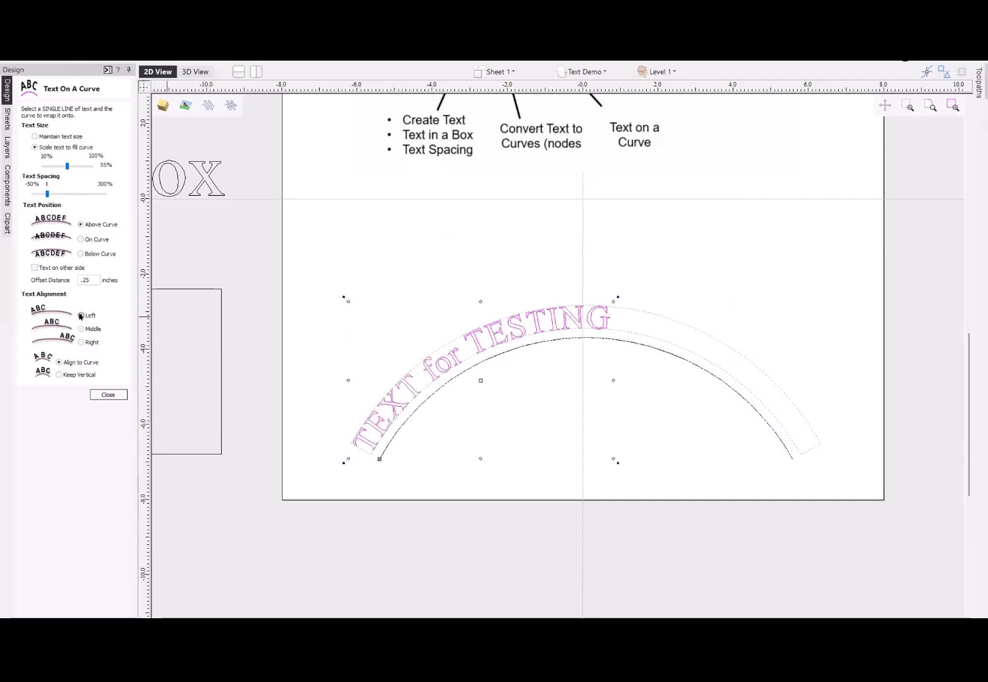
pyautogui.click(82, 342)
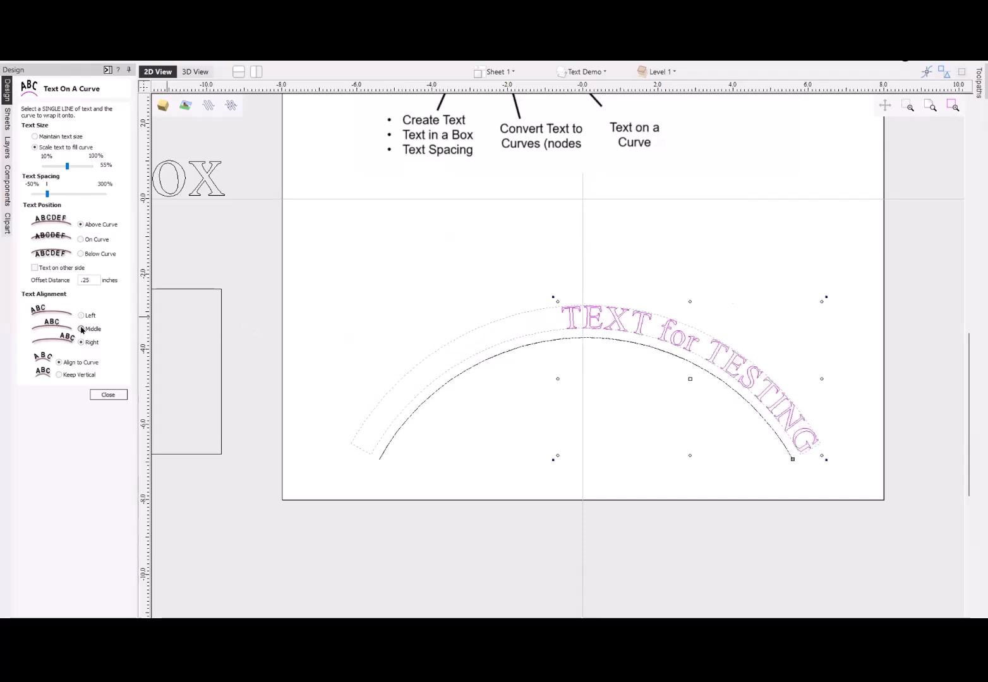
pyautogui.click(81, 329)
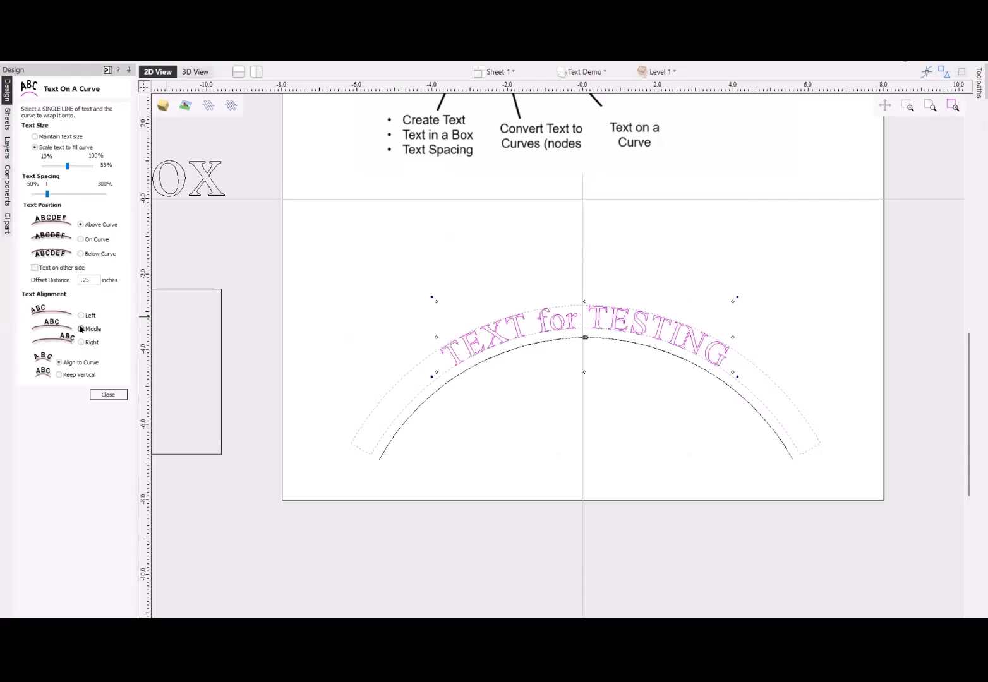
# - Keep the arched text's letters vertical and align the text to the left end of the curve
pyautogui.click(60, 376)
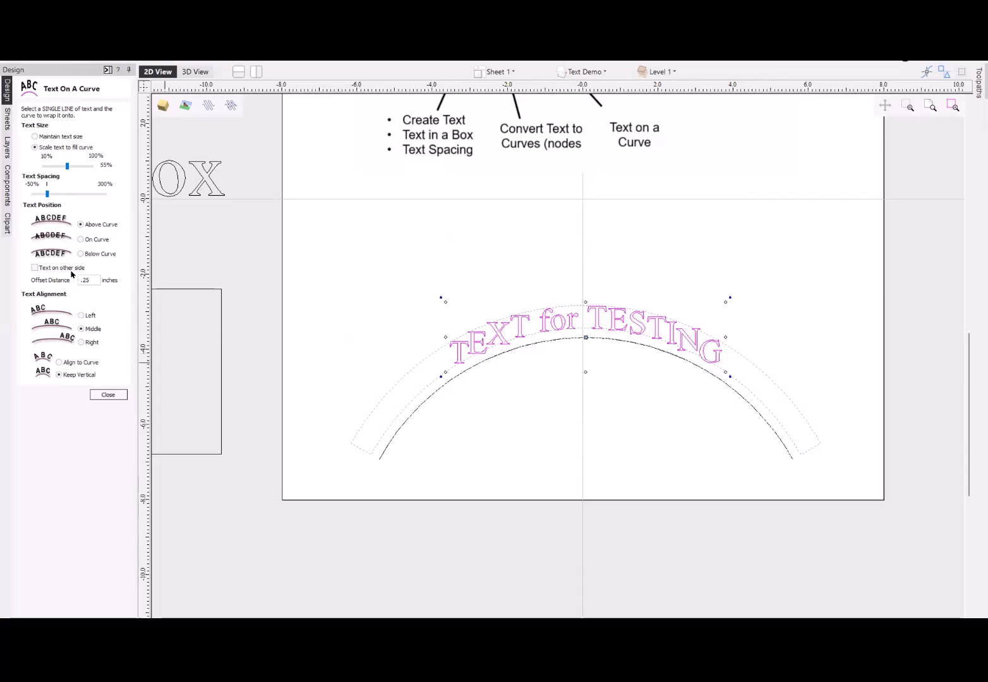
pyautogui.click(81, 315)
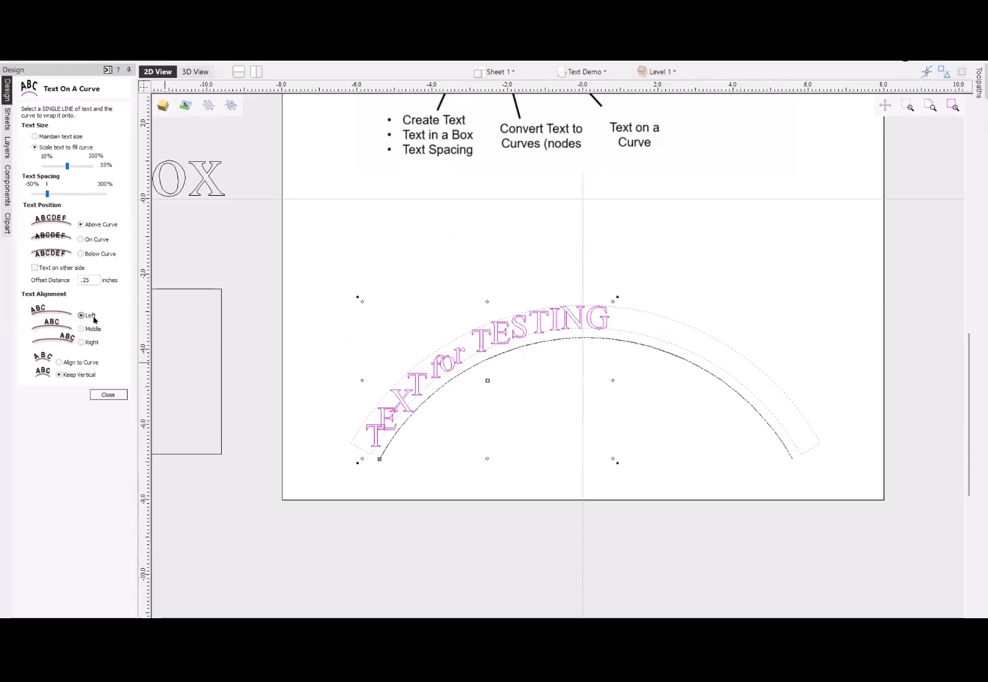
# - Widen the letter spacing so the vertical letters on the arc no longer overlap, and close Text on a Curve
pyautogui.scroll(3, 373, 440)
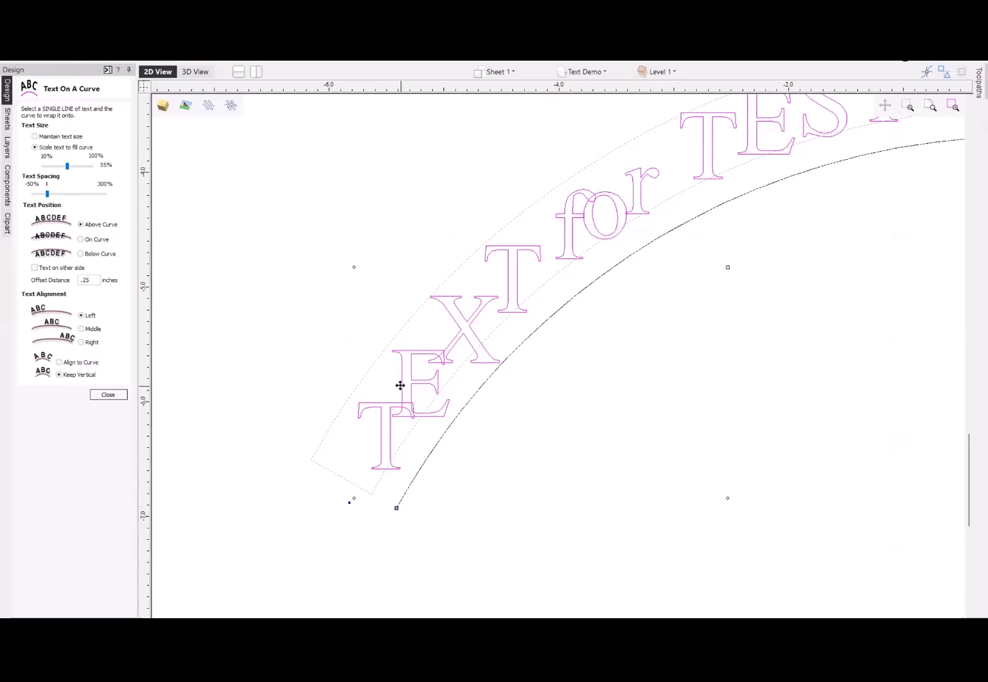
pyautogui.scroll(-3, 399, 403)
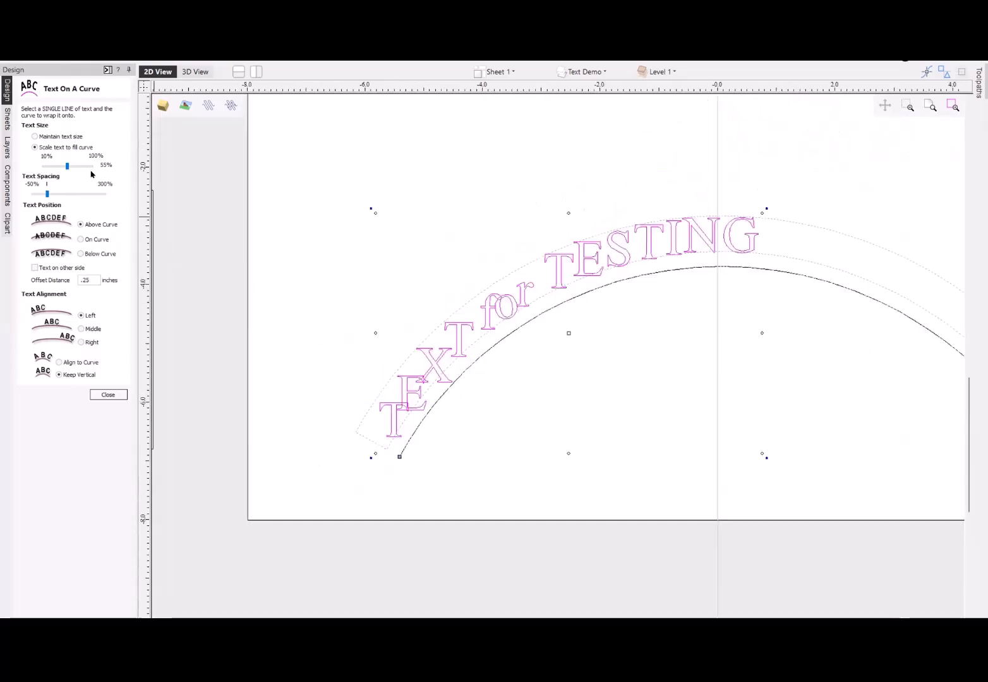
pyautogui.moveTo(51, 194); pyautogui.dragTo(76, 193)
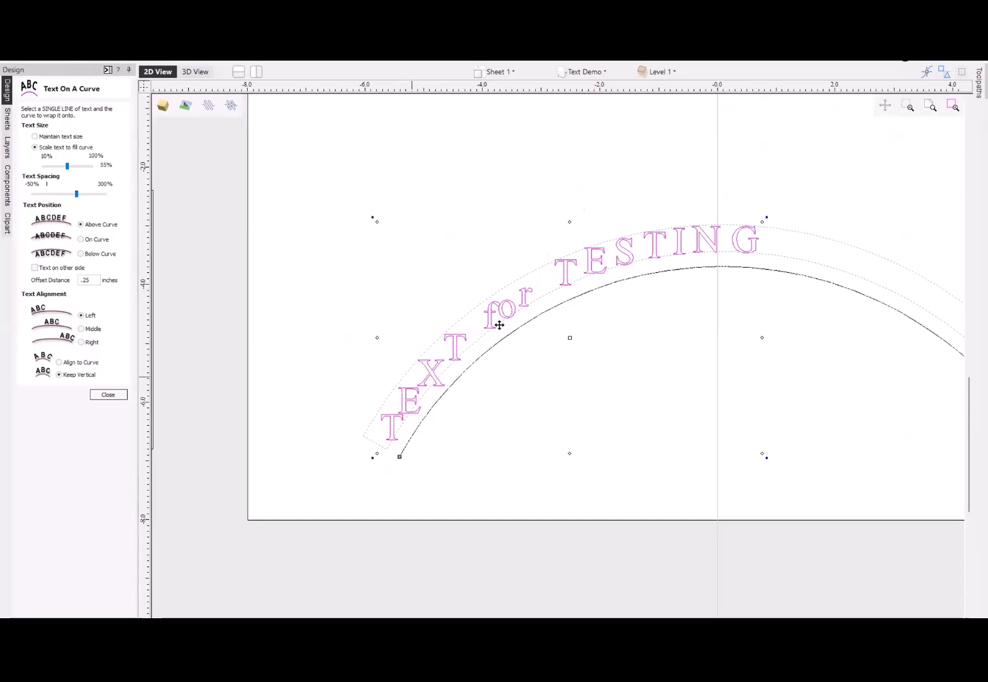
pyautogui.click(297, 347)
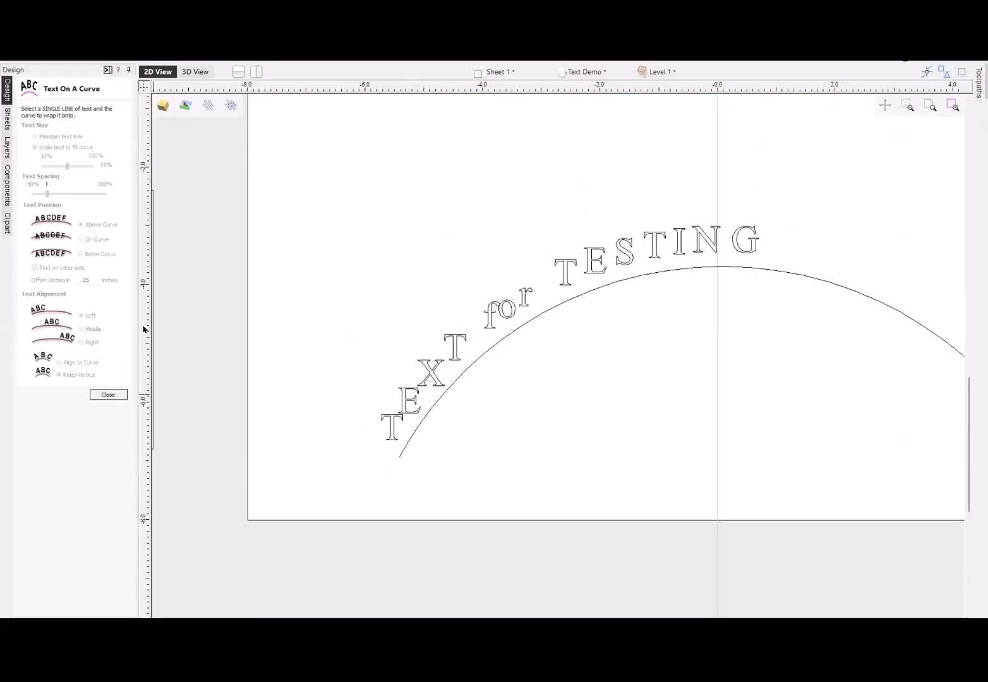
pyautogui.click(114, 397)
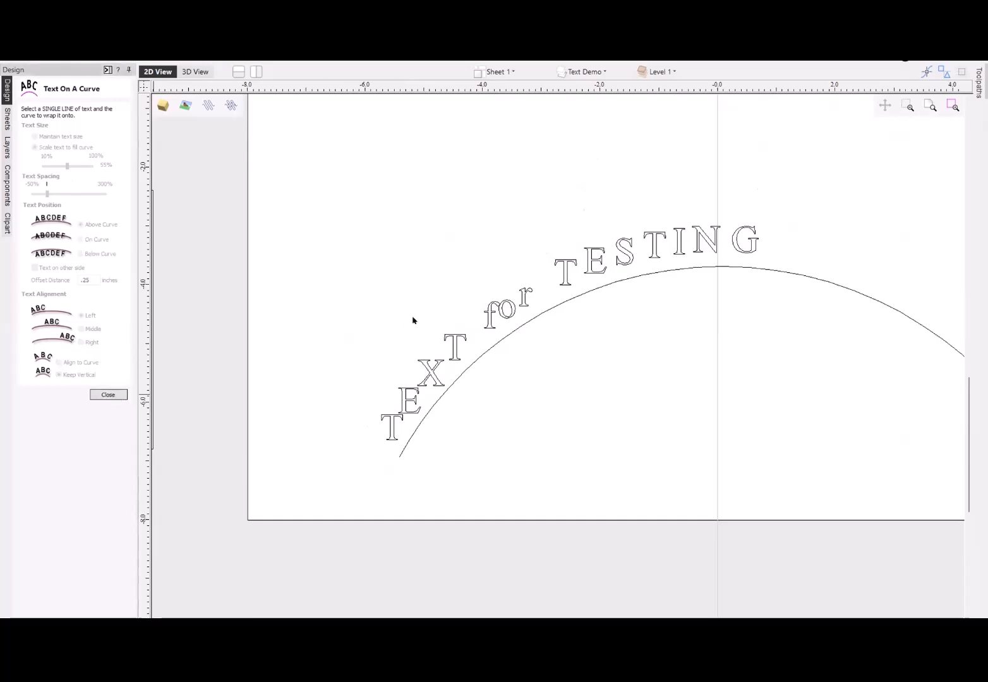
# - Open the arched text for editing and slightly tighten the spacing between the first T and the E in "TESTING"
pyautogui.click(592, 273)
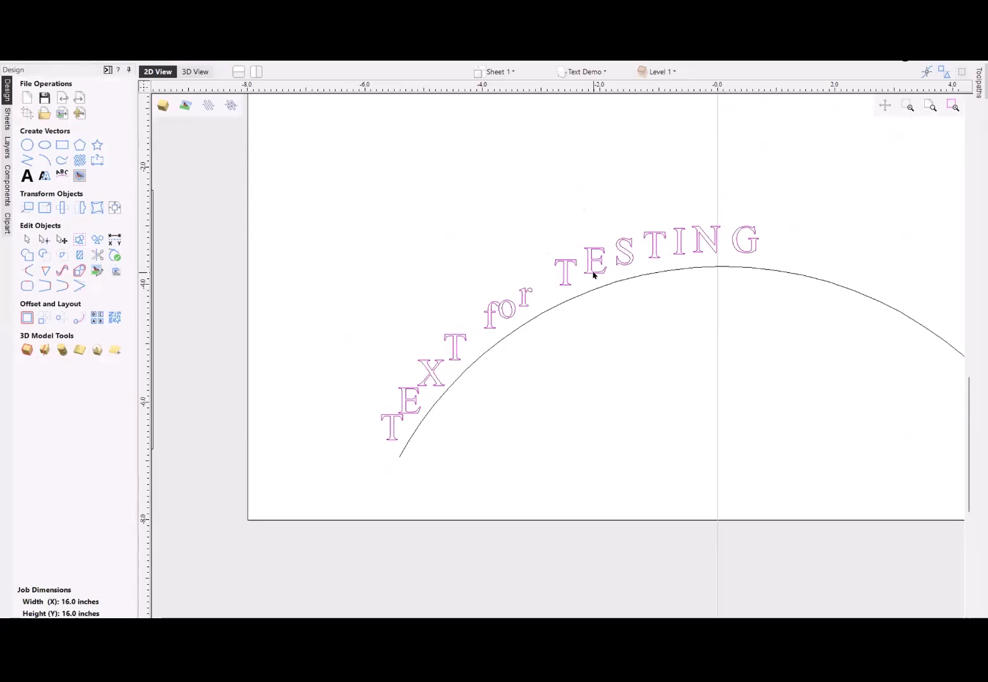
pyautogui.click(27, 177)
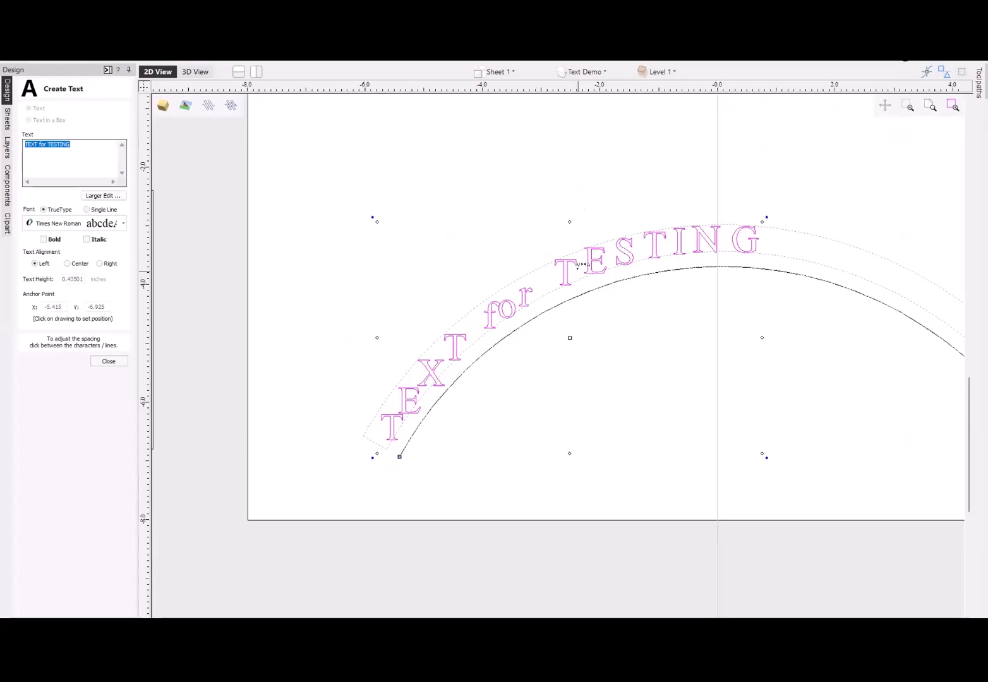
pyautogui.scroll(4, 580, 265)
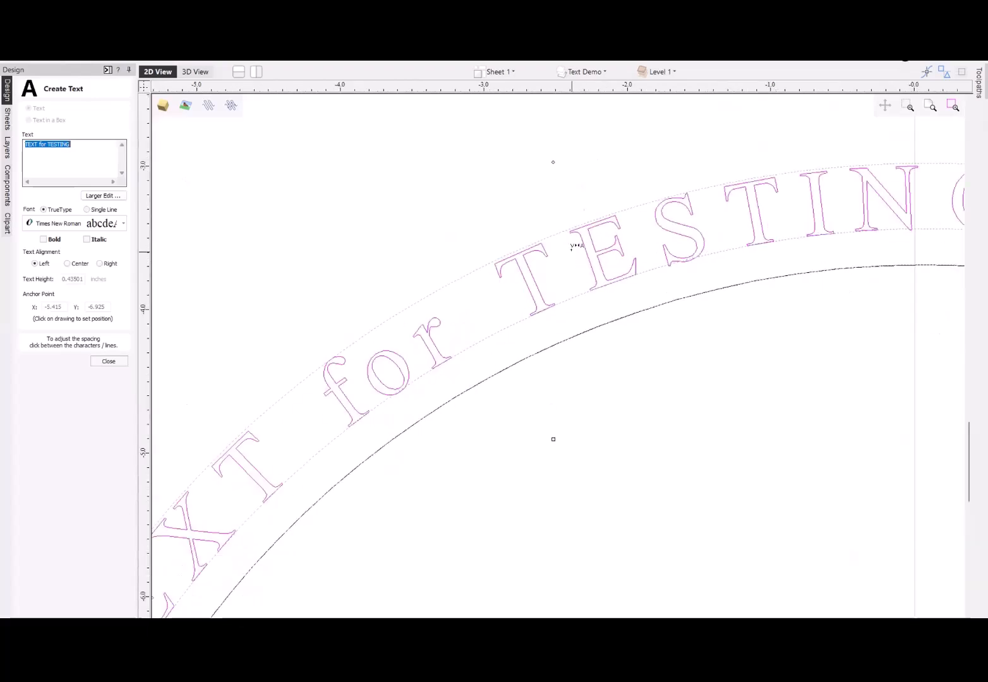
pyautogui.scroll(-2, 574, 250)
pyautogui.scroll(-2, 570, 252)
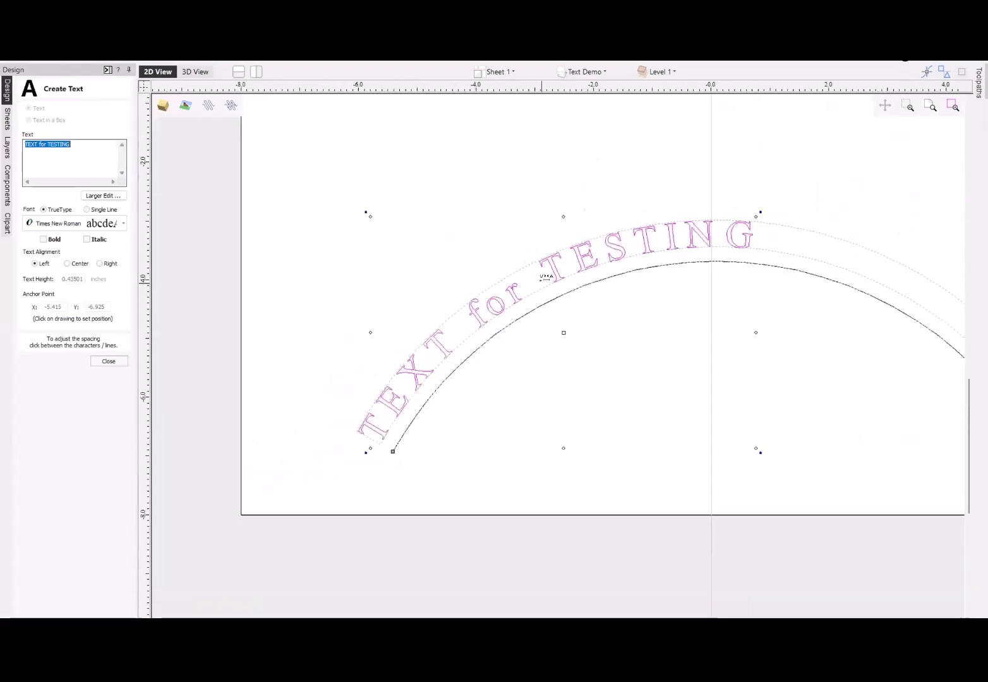
pyautogui.moveTo(569, 256); pyautogui.dragTo(572, 255)
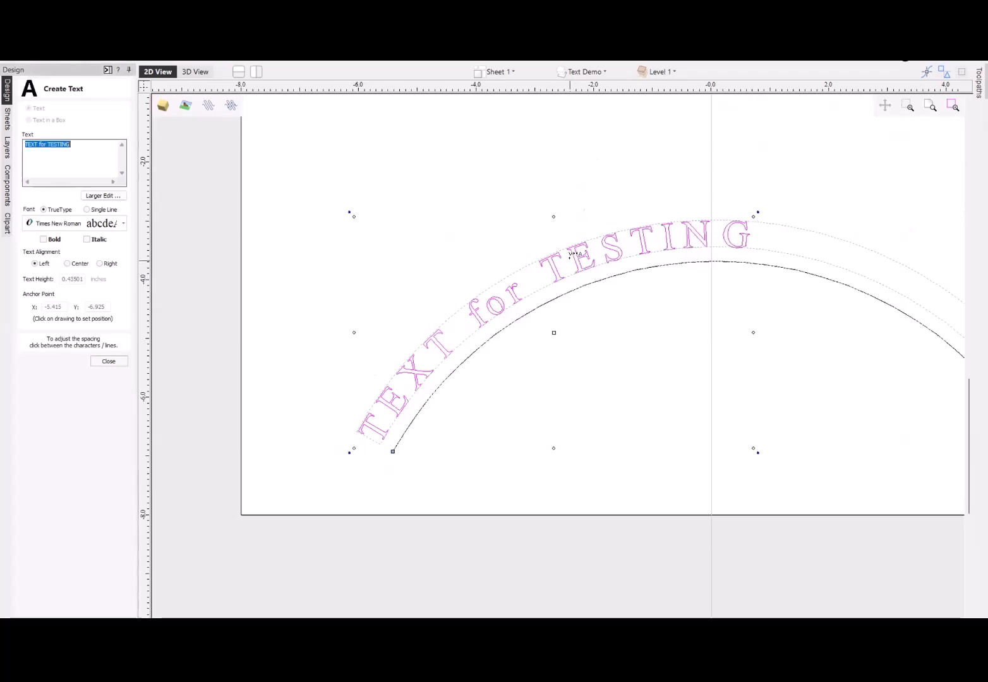
# - Tighten the spacing between the letters T-E, E-S and S-T in "TESTING" on the arc and close the text editing
pyautogui.click(568, 258)
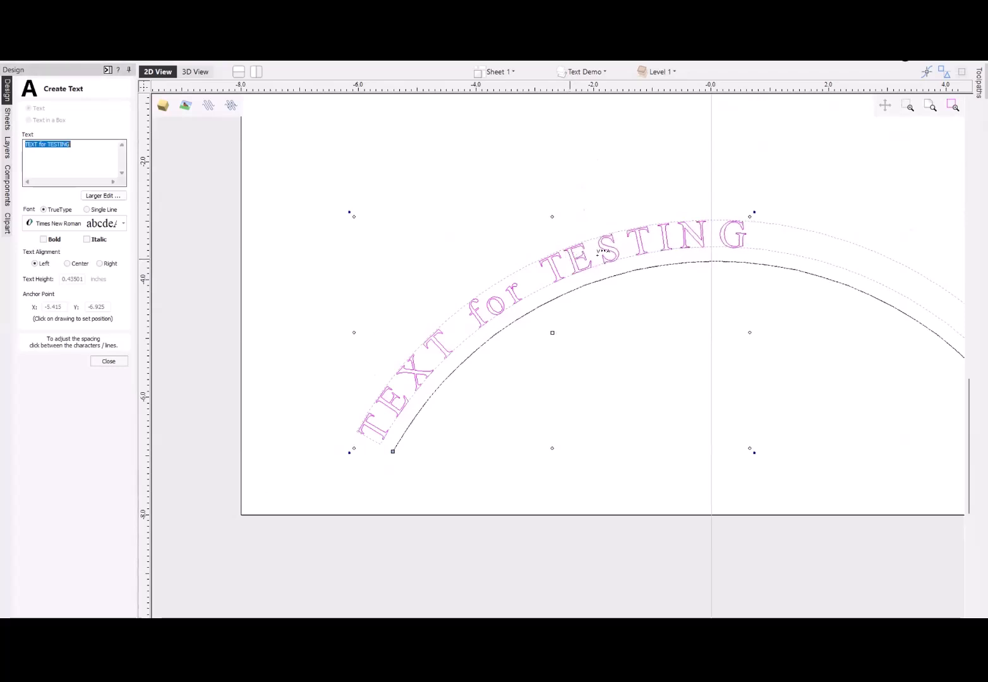
pyautogui.click(592, 247)
pyautogui.click(591, 246)
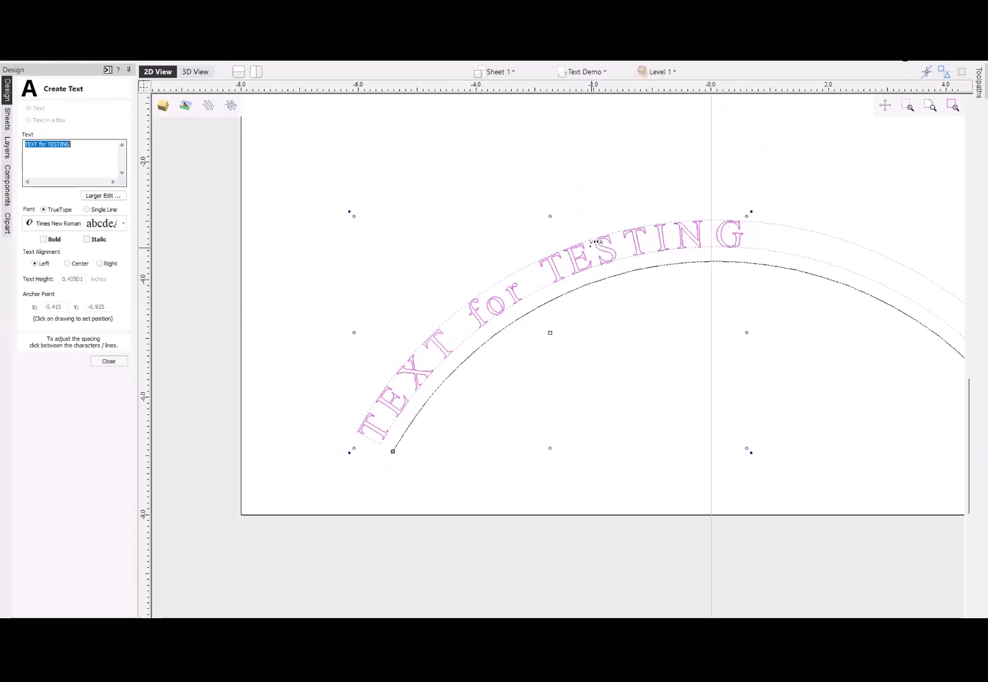
pyautogui.click(617, 234)
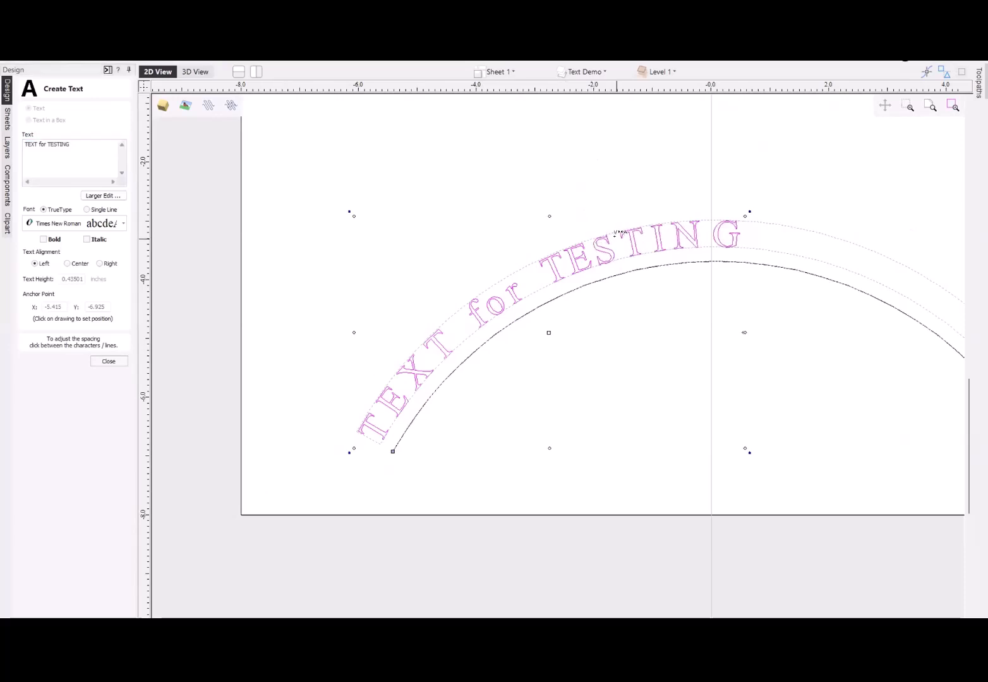
pyautogui.click(108, 360)
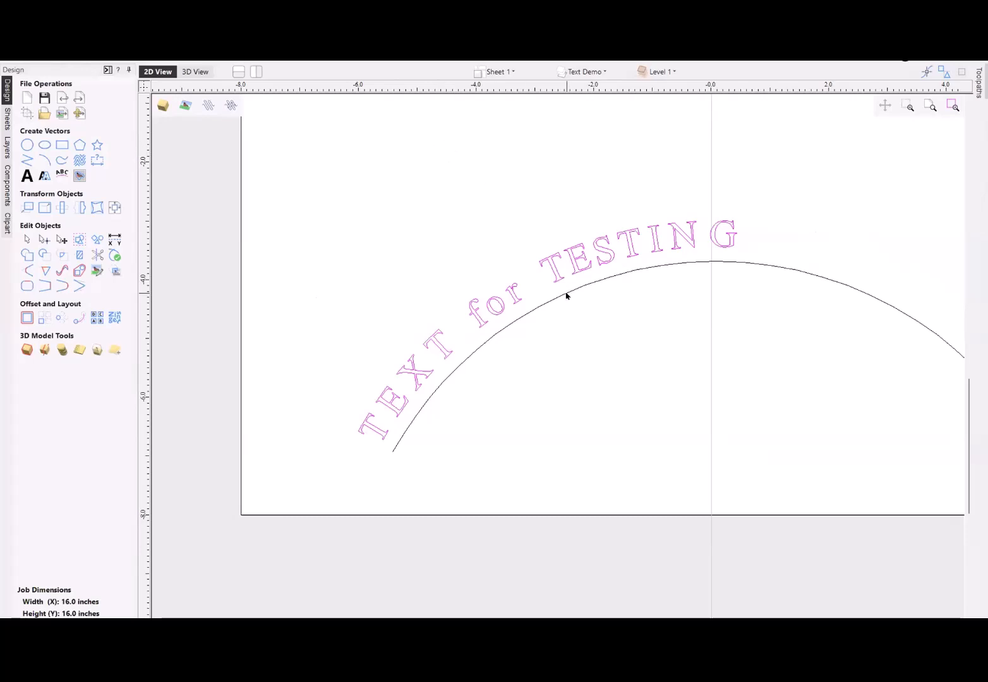
# - Move the "TEXT in a box" text onto the sheet, above the right half of the arc
pyautogui.scroll(-2, 566, 295)
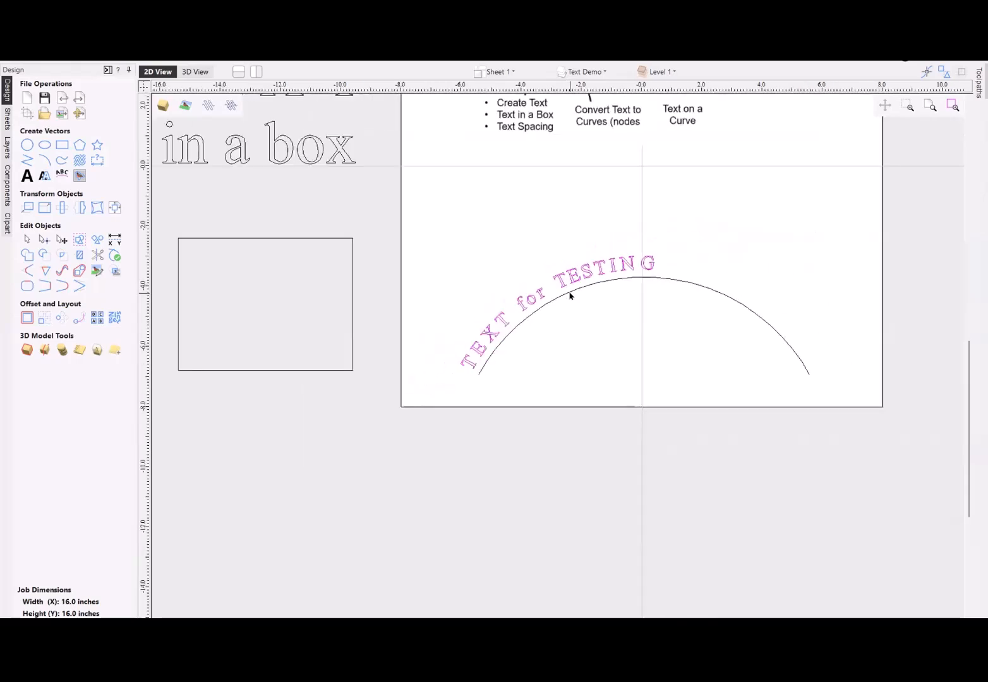
pyautogui.scroll(-2, 570, 294)
pyautogui.click(388, 152)
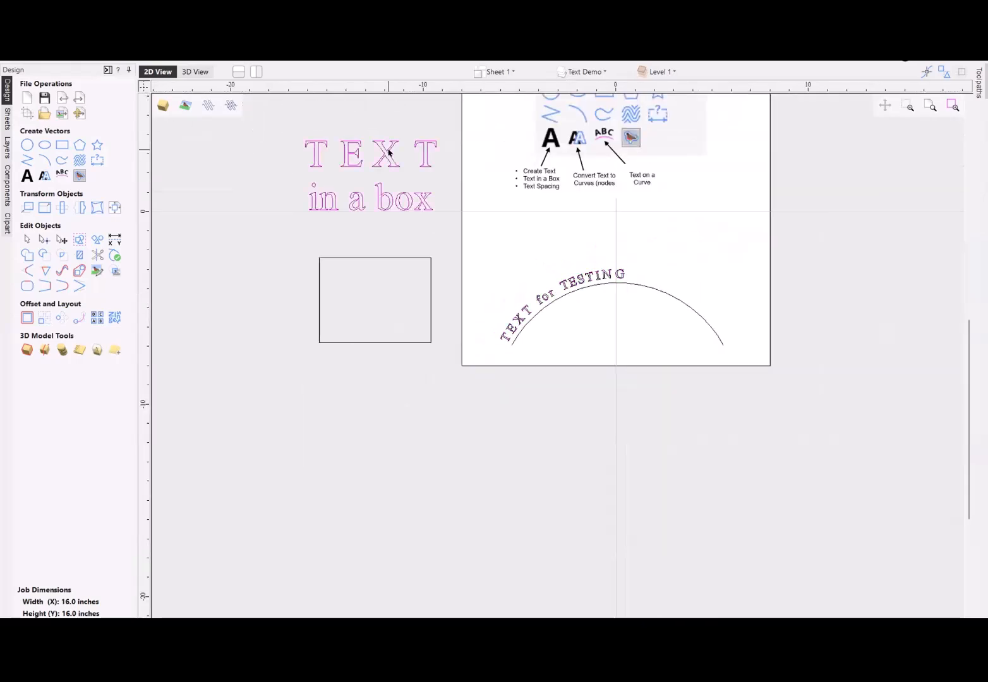
pyautogui.moveTo(388, 152); pyautogui.dragTo(706, 202)
pyautogui.scroll(3, 708, 234)
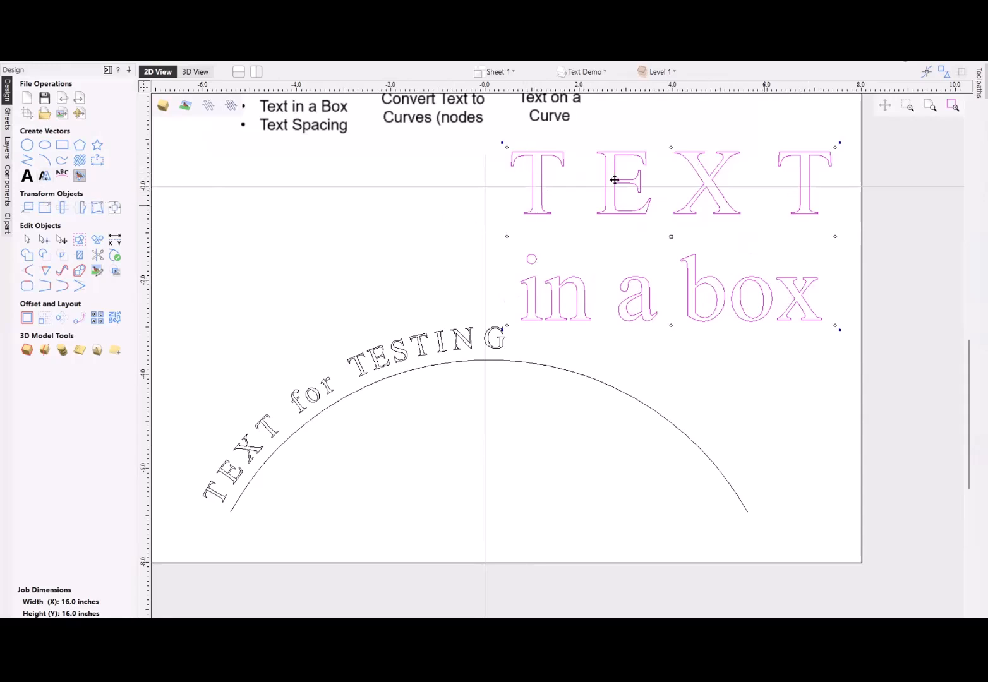
# - Convert the "TEXT in a box" text to curves and select only the inner outline of the letter "a"
pyautogui.rightClick(638, 212)
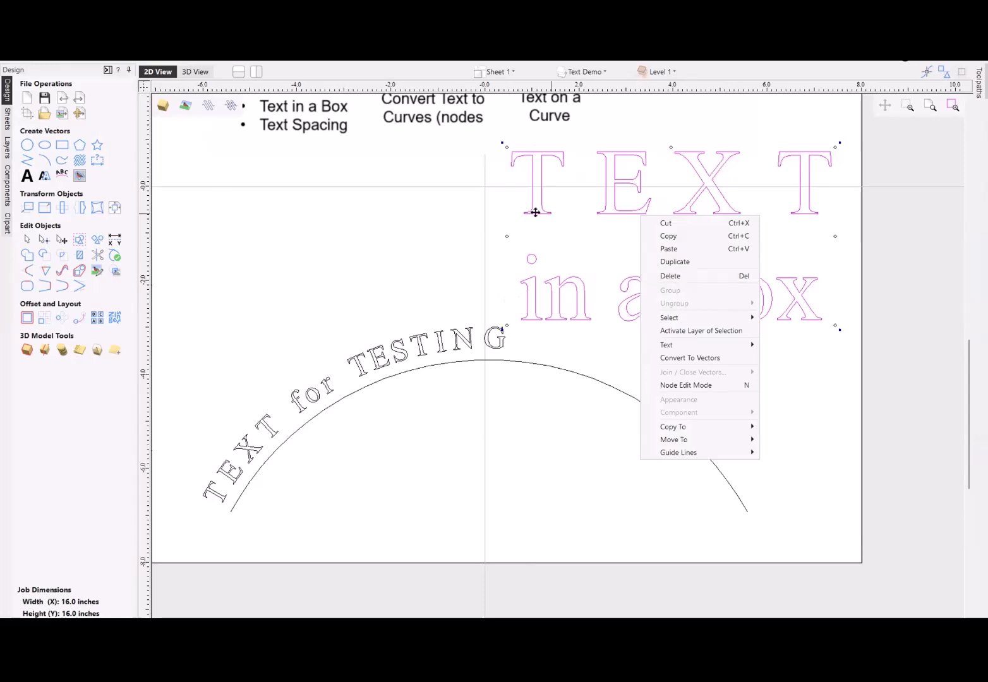
pyautogui.press('Escape')
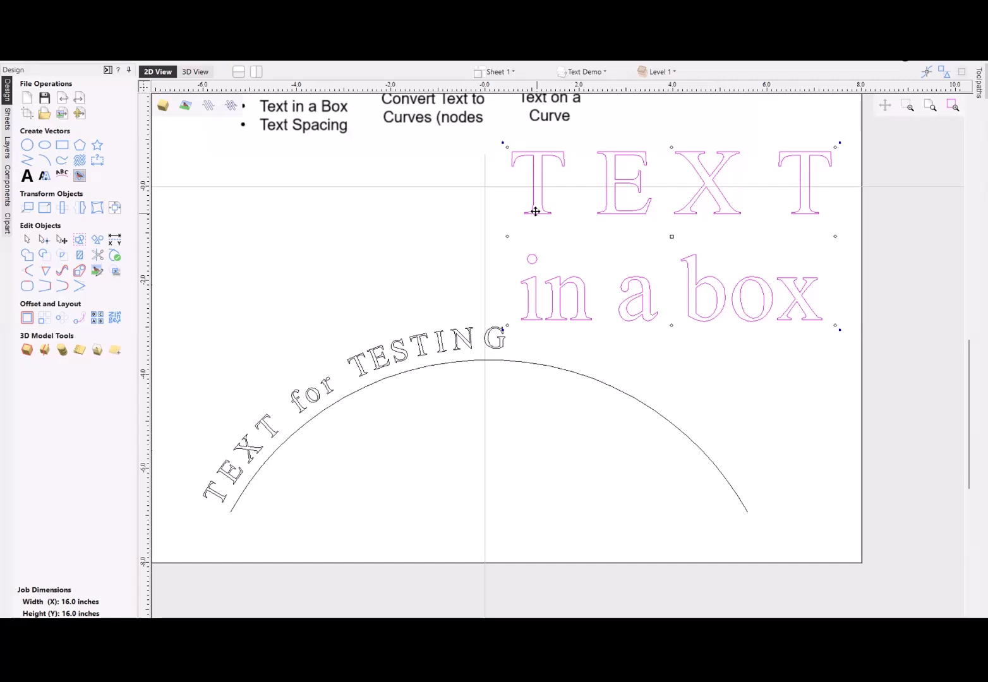
pyautogui.click(45, 178)
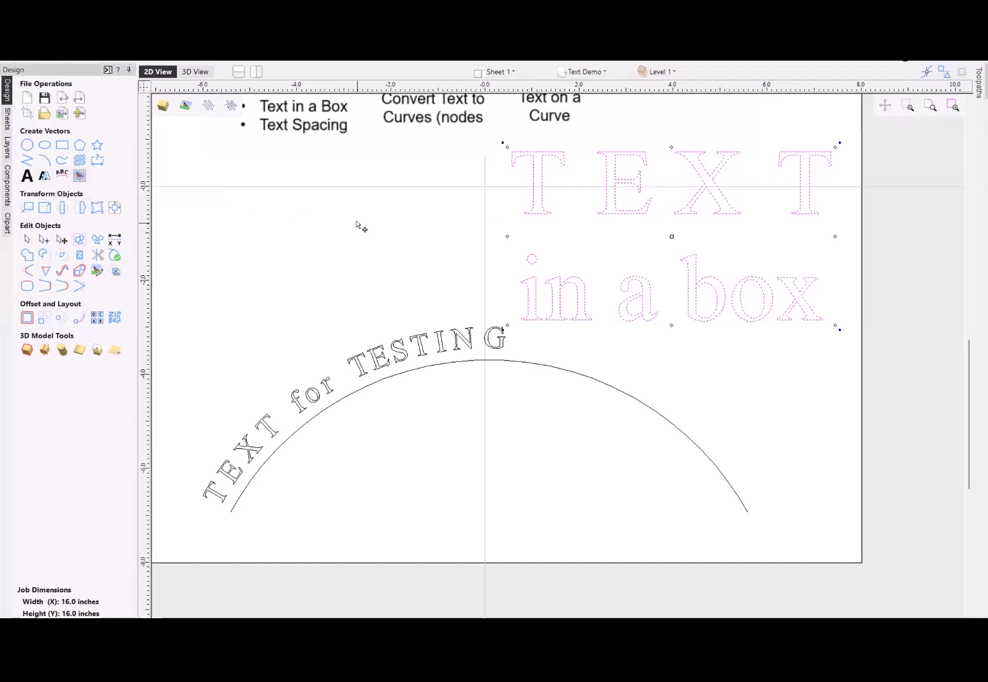
pyautogui.click(358, 223)
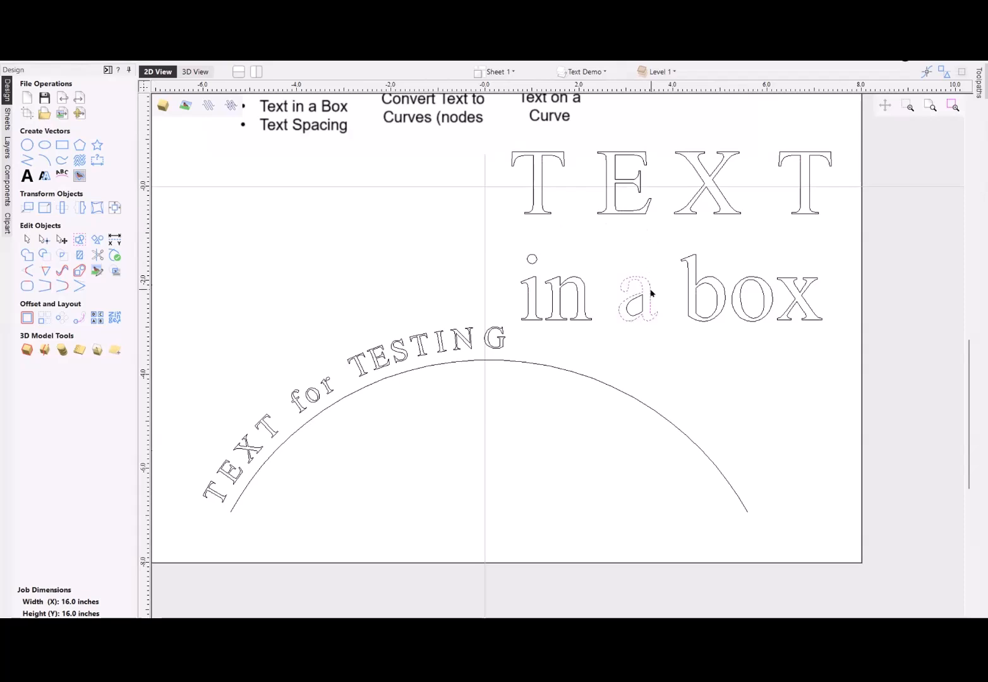
pyautogui.click(641, 309)
pyautogui.click(641, 309)
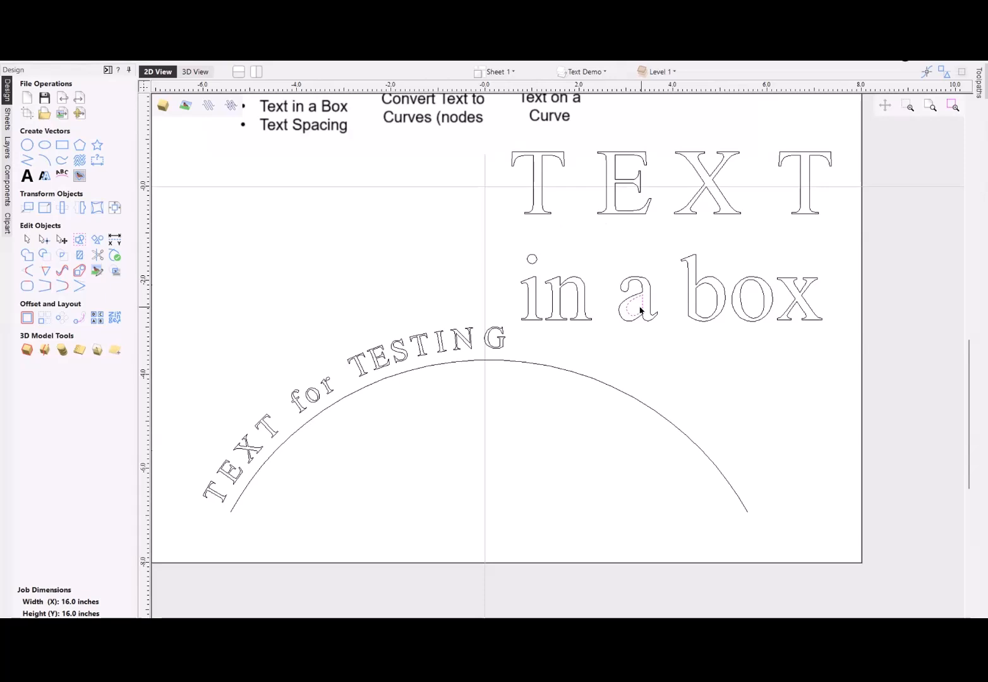
# - Move the letter "x" of "box" down and to the left, just below the "o"
pyautogui.scroll(-2, 754, 324)
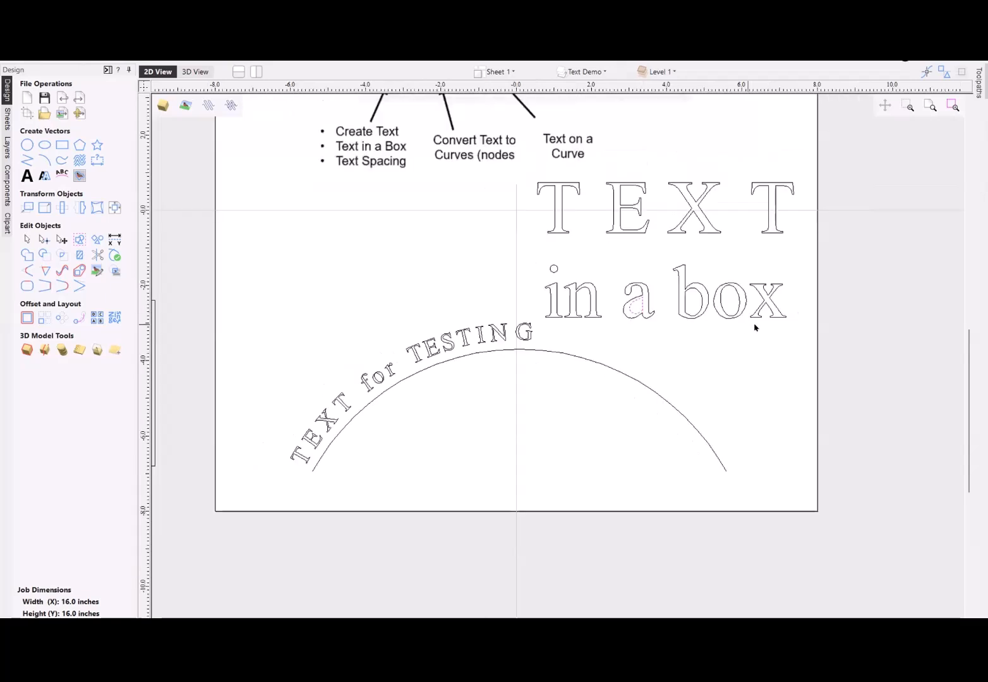
pyautogui.scroll(2, 756, 326)
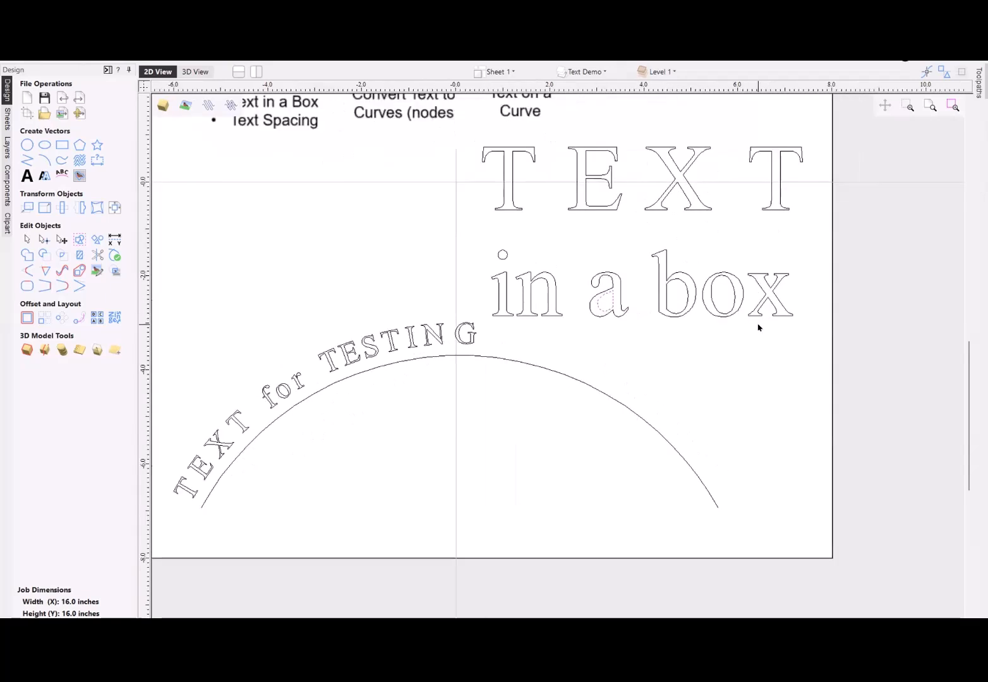
pyautogui.click(753, 276)
pyautogui.moveTo(742, 306); pyautogui.dragTo(705, 323)
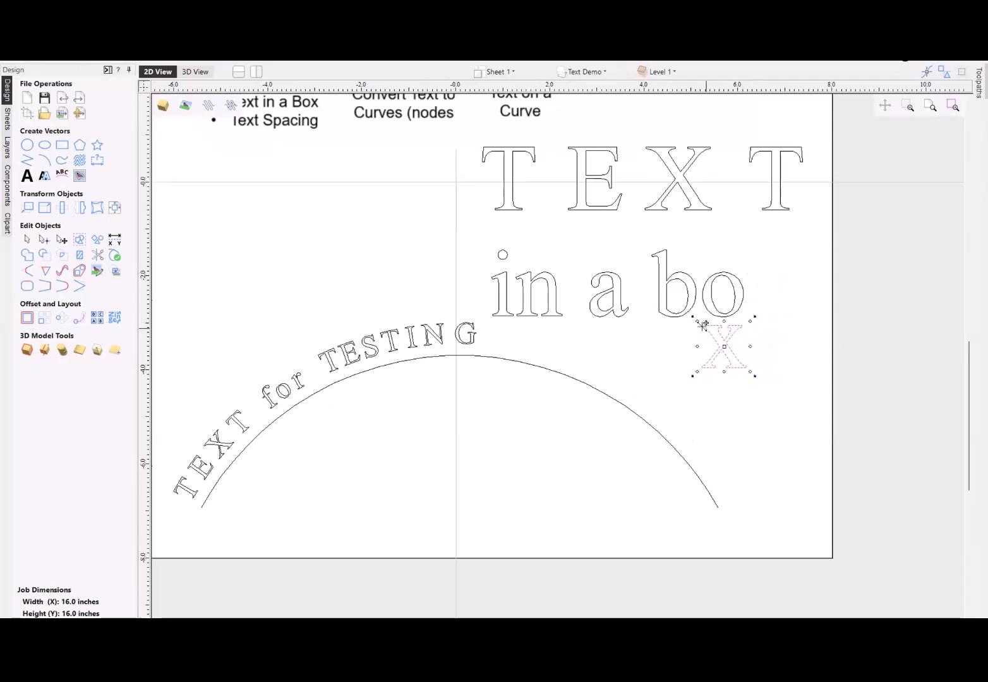
# - Group the inner and outer outlines of the letter "a" and rotate the grouped letter slightly counterclockwise between "in" and "box"
pyautogui.click(619, 319)
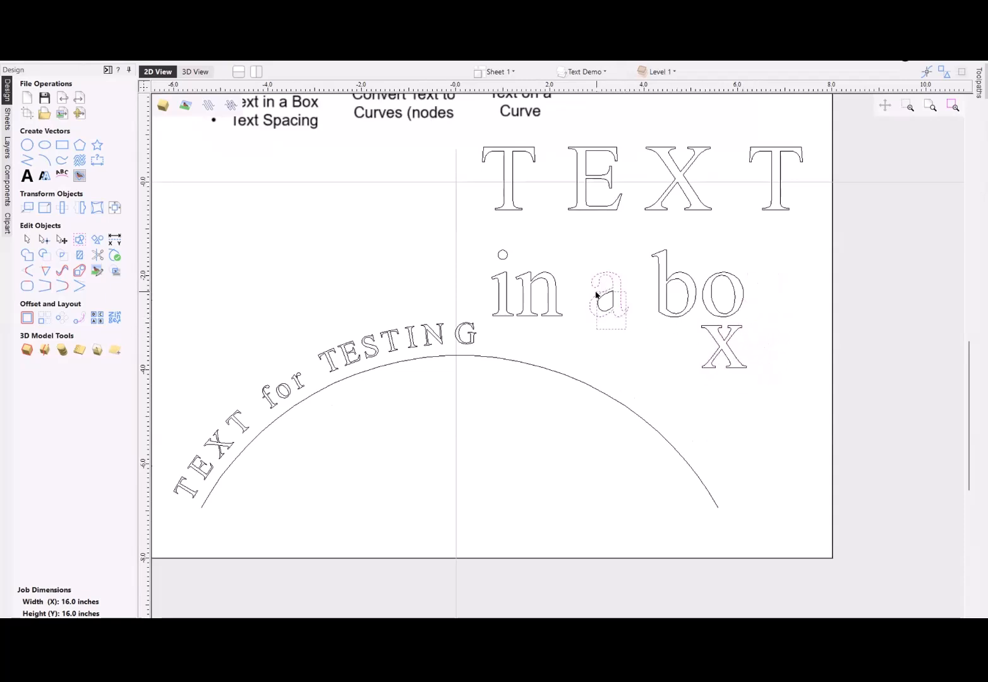
pyautogui.rightClick(602, 300)
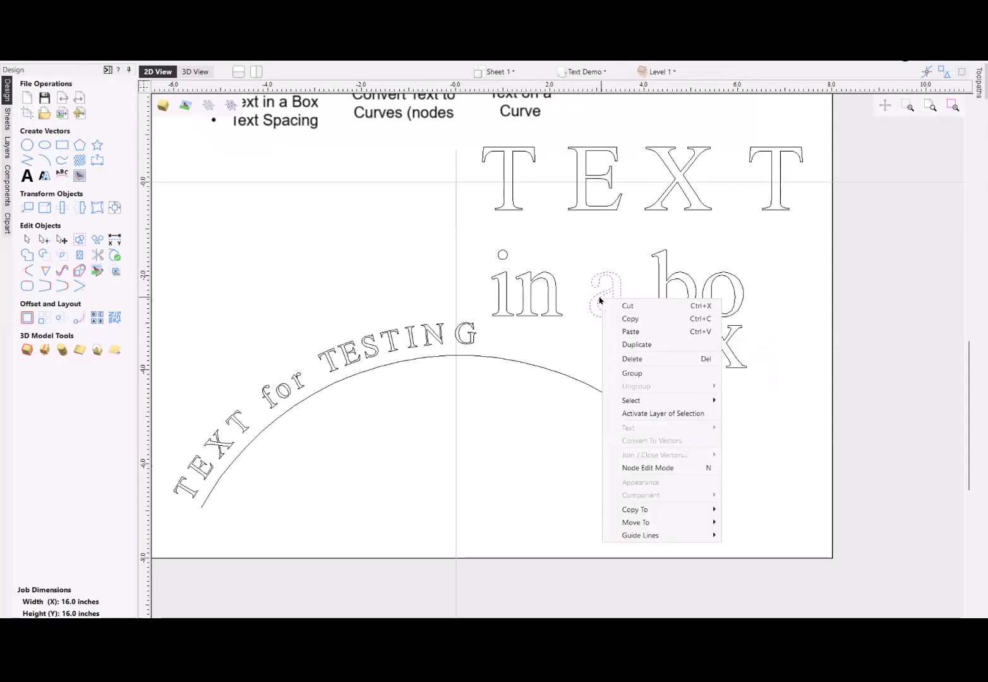
pyautogui.click(632, 373)
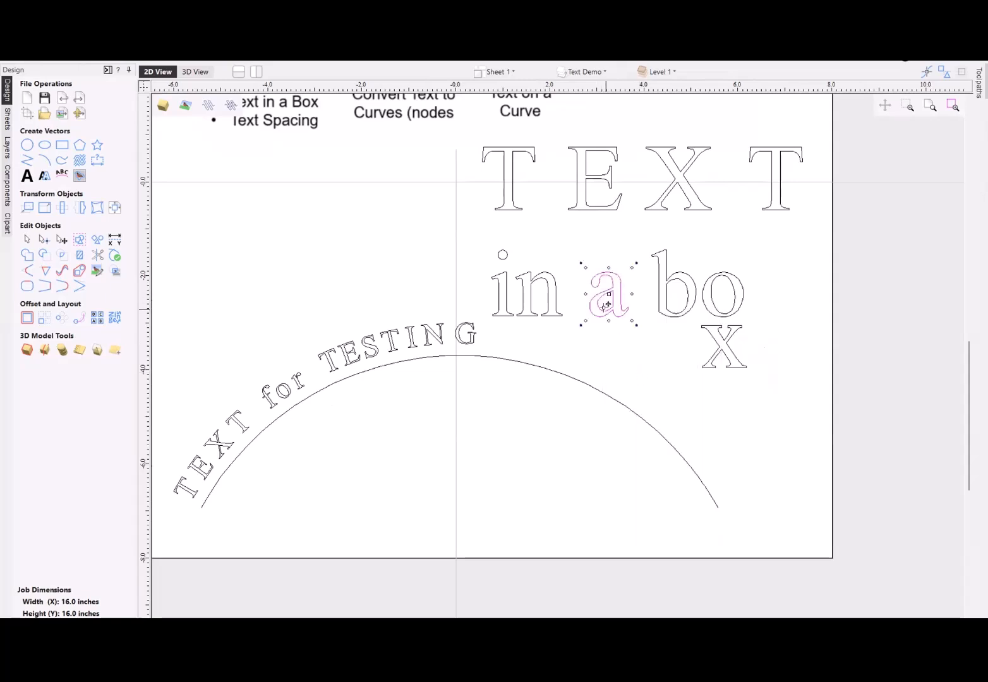
pyautogui.moveTo(606, 305)
pyautogui.mouseDown()
pyautogui.moveTo(610, 330)
pyautogui.moveTo(611, 283)
pyautogui.moveTo(619, 305)
pyautogui.mouseUp()
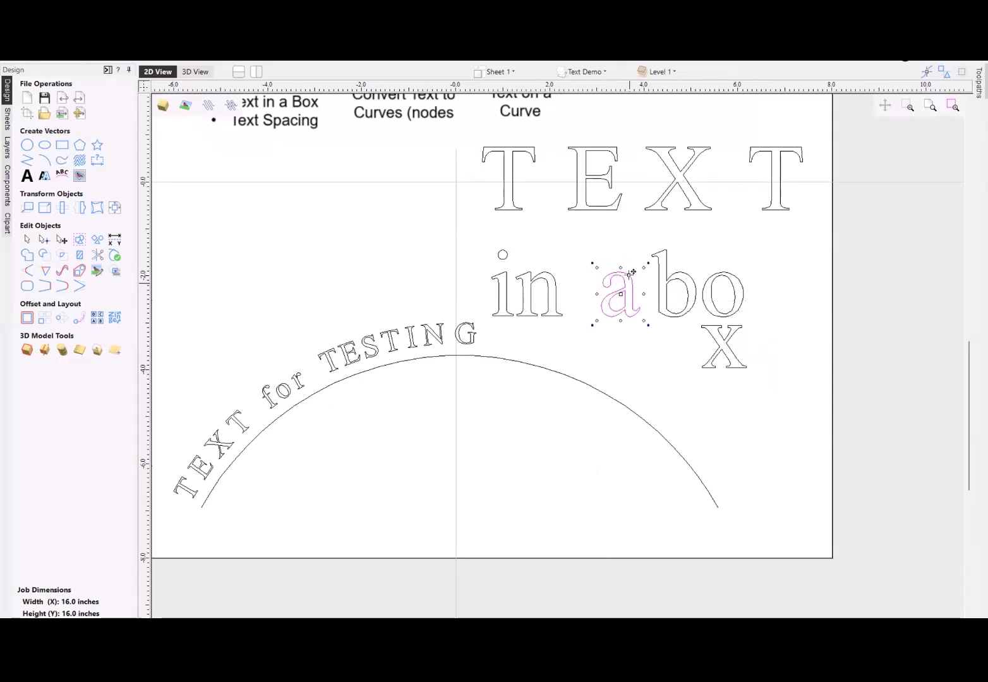
pyautogui.moveTo(645, 264); pyautogui.dragTo(608, 289)
pyautogui.click(621, 363)
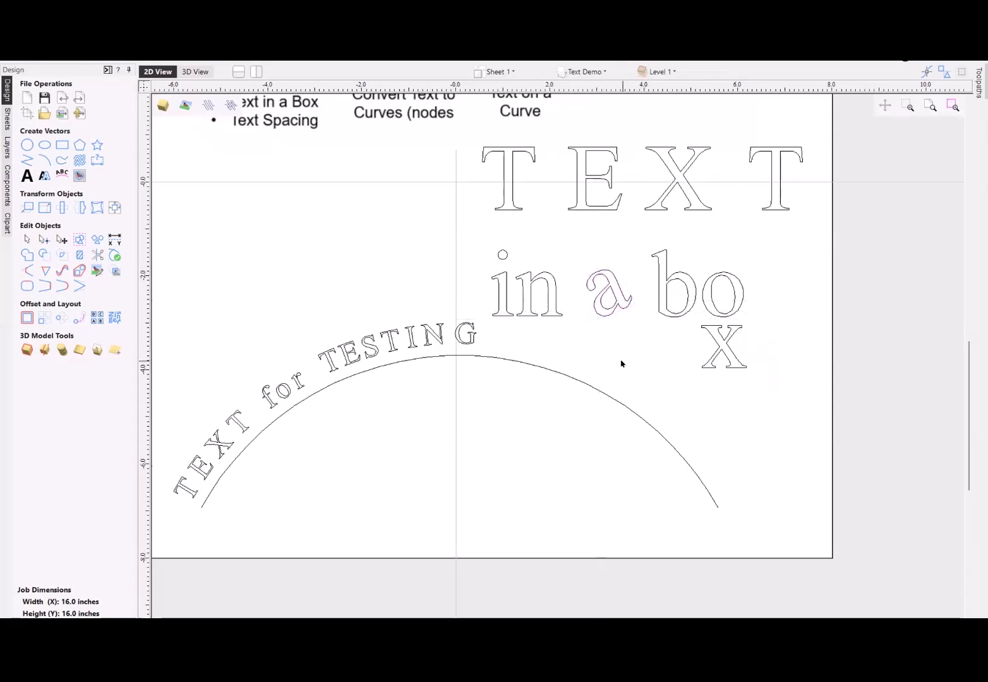
# - Rotate the "E" of "TEXT" slightly clockwise and its last "T" slightly counterclockwise, leaving nothing selected
pyautogui.scroll(-2, 621, 363)
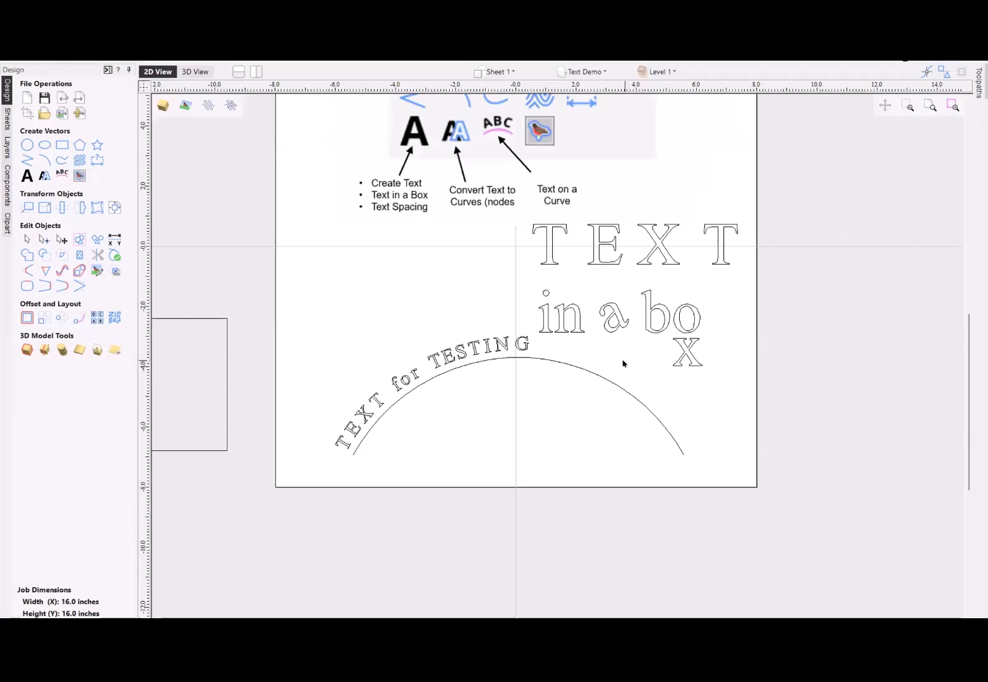
pyautogui.click(614, 267)
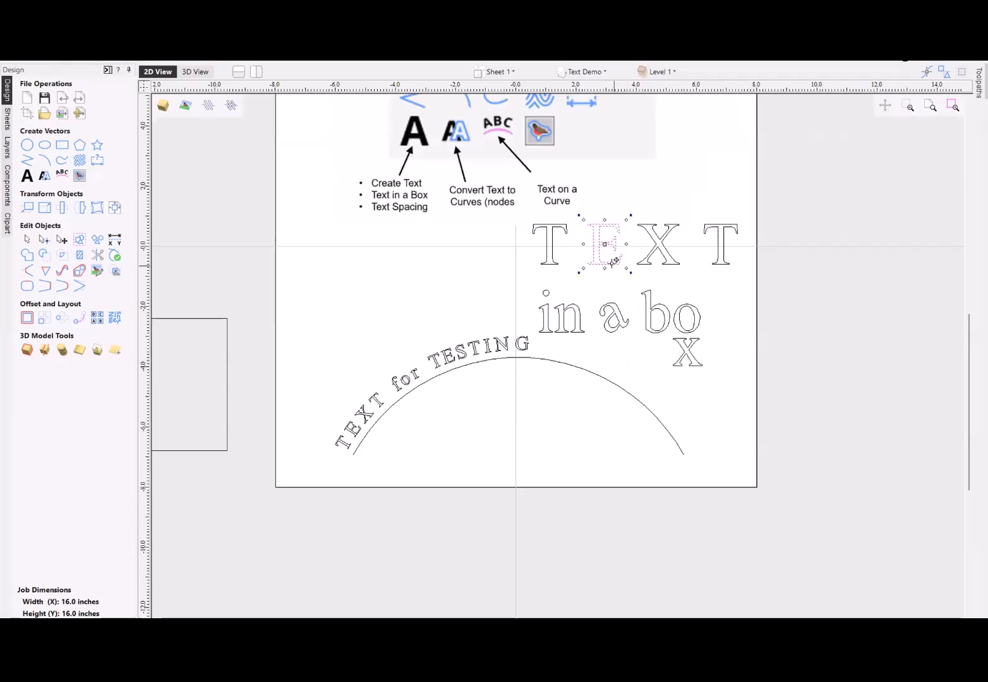
pyautogui.moveTo(630, 273); pyautogui.dragTo(619, 280)
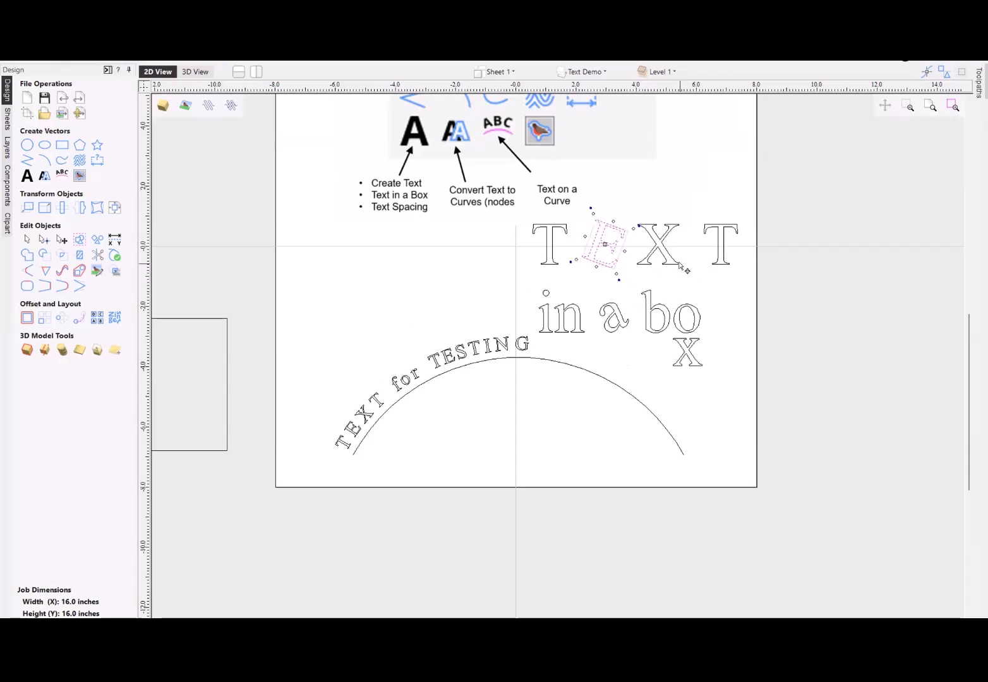
pyautogui.click(722, 259)
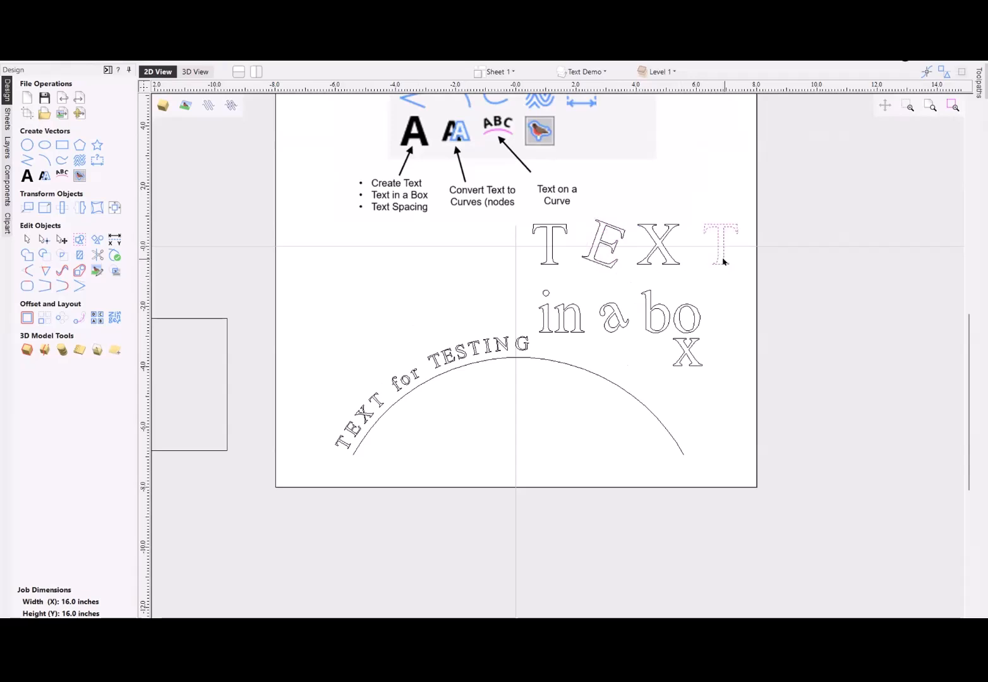
pyautogui.click(722, 261)
pyautogui.moveTo(745, 271); pyautogui.dragTo(707, 235)
pyautogui.click(551, 238)
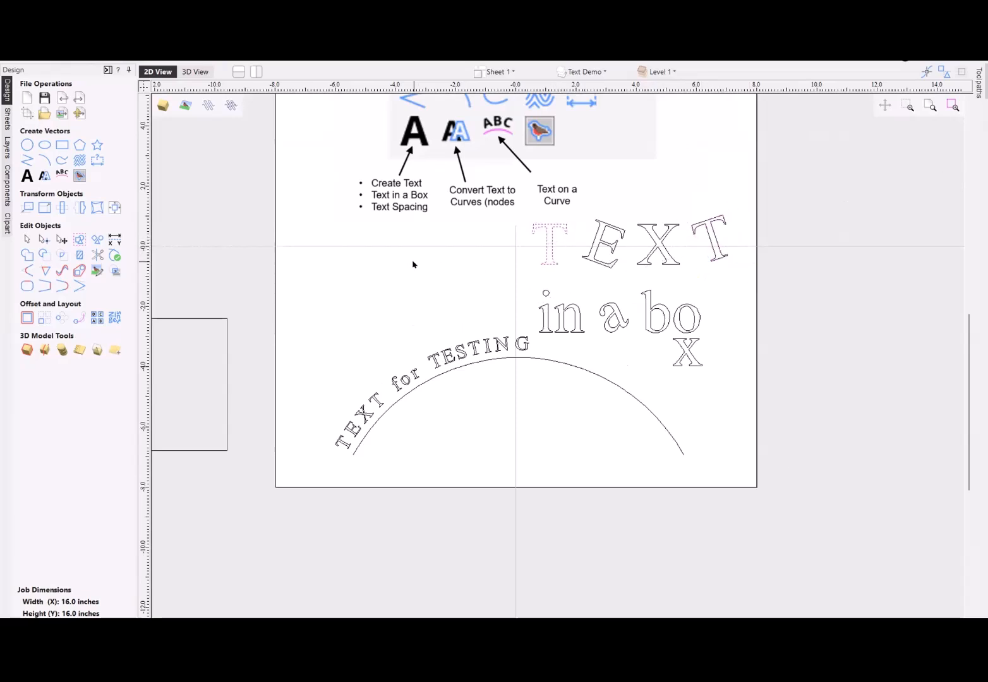
pyautogui.press('Escape')
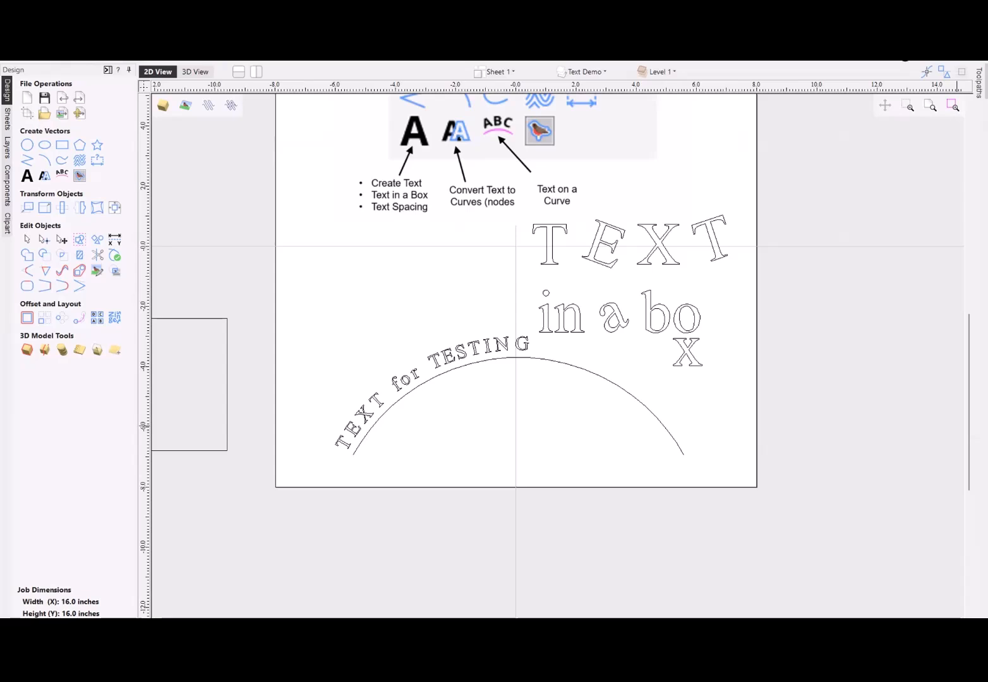
# - Create the text "NOTE" with a Single Line font in the empty area above the rectangle beside the sheet
pyautogui.scroll(-2, 674, 437)
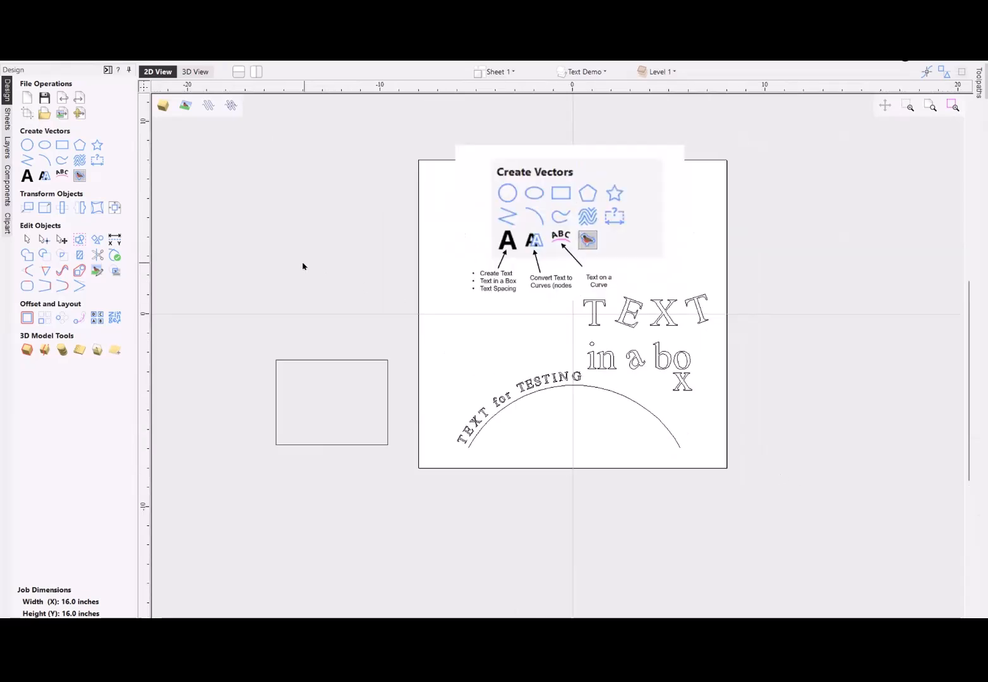
pyautogui.click(26, 178)
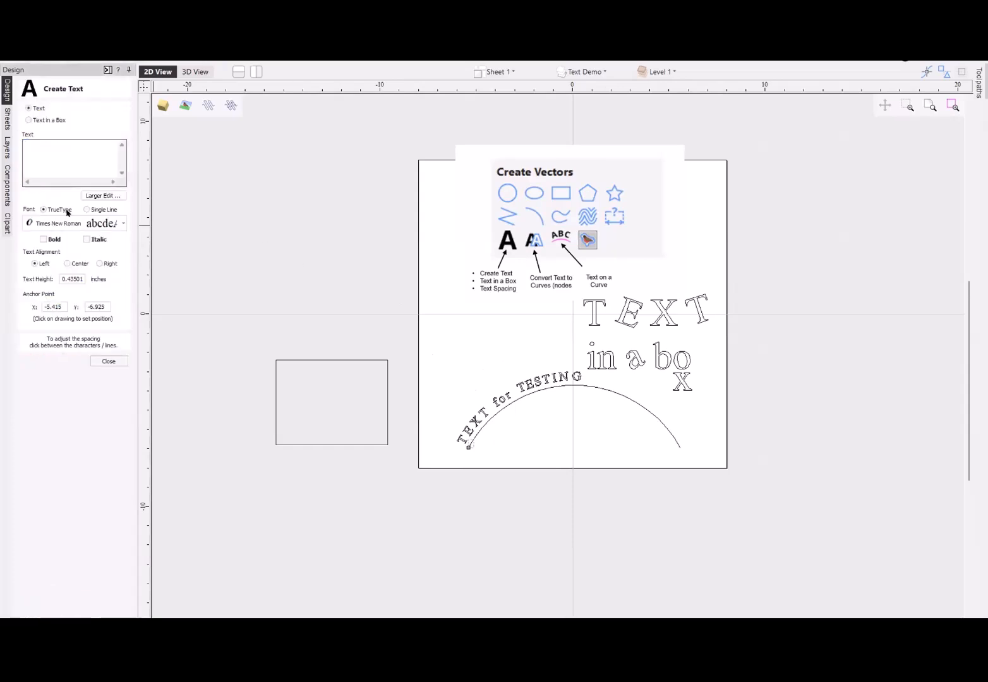
pyautogui.click(87, 210)
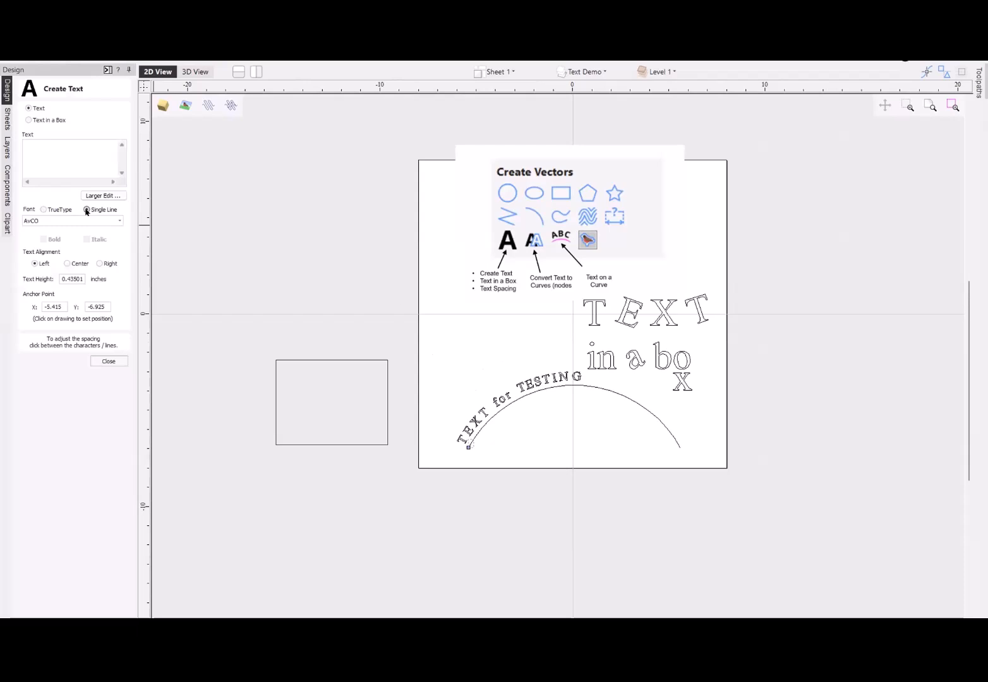
pyautogui.click(324, 271)
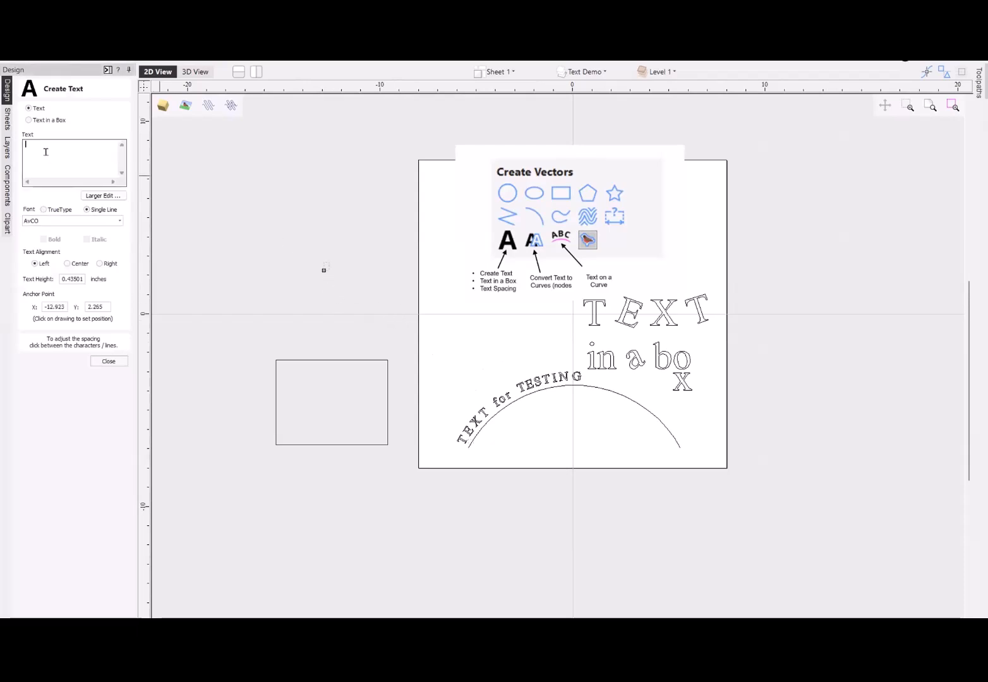
pyautogui.write('NOTE')
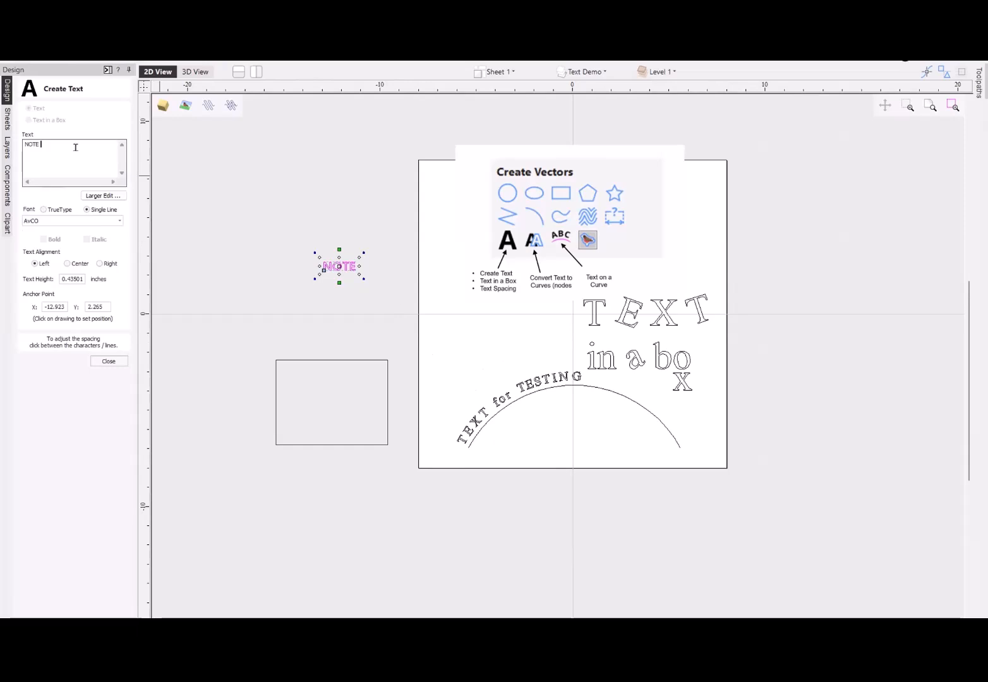
# - Set the font of the "NOTE" text to Avntgrd 1L and finish creating text
pyautogui.scroll(3, 343, 273)
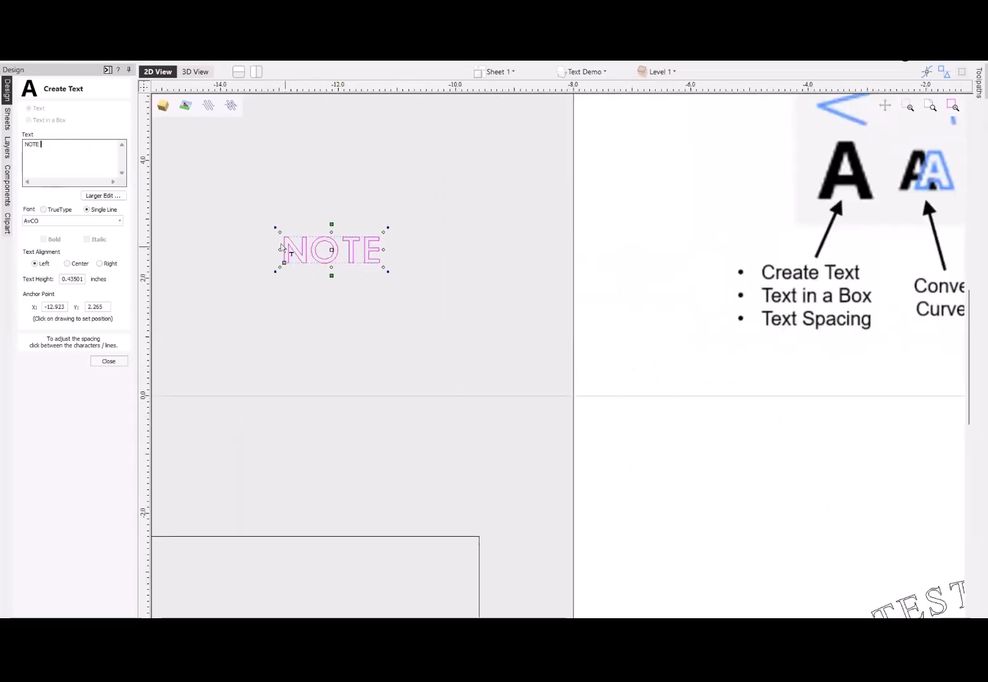
pyautogui.scroll(3, 278, 243)
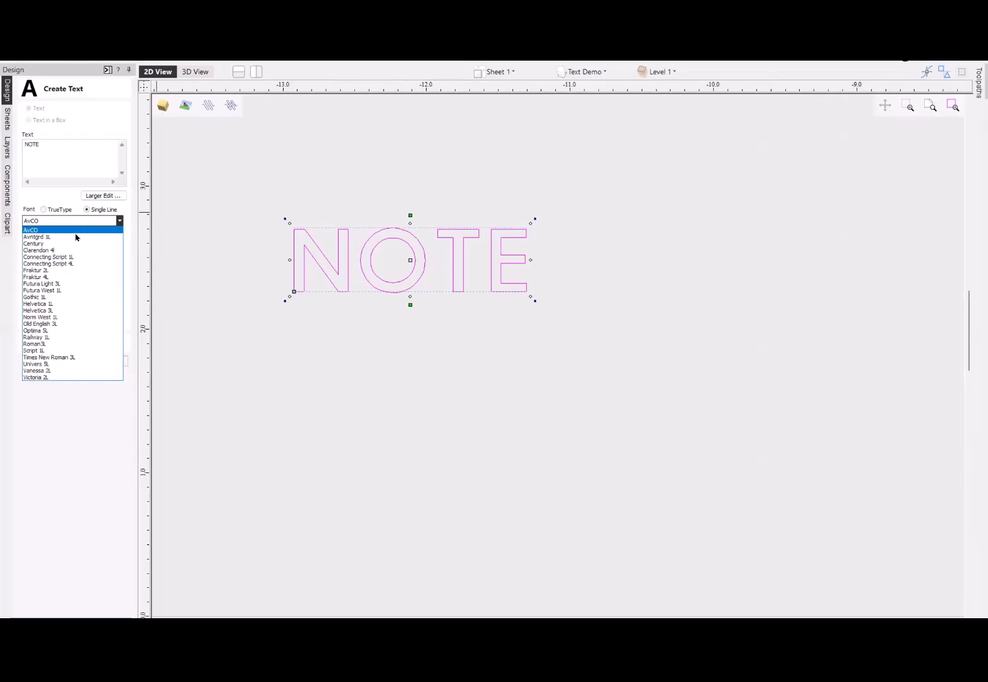
pyautogui.click(74, 237)
pyautogui.scroll(-5, 445, 298)
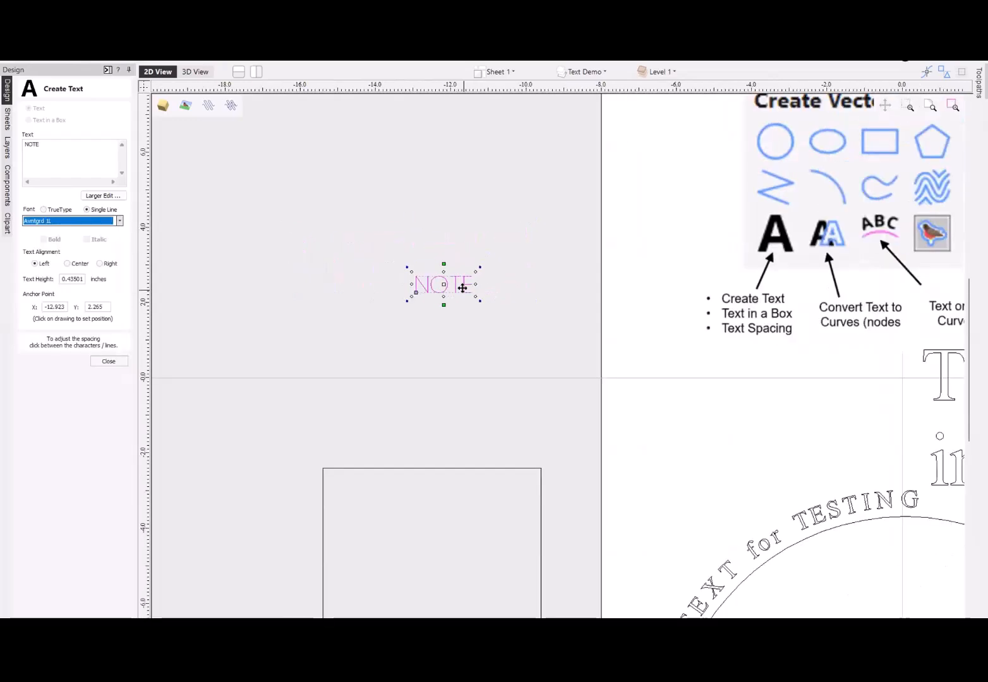
pyautogui.click(454, 310)
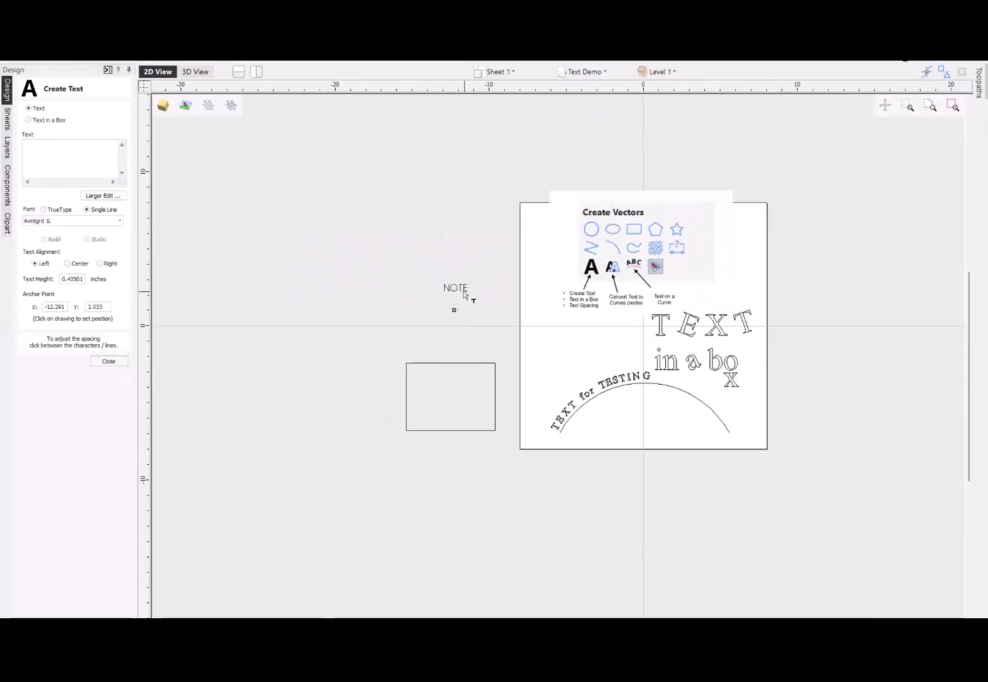
pyautogui.click(464, 289)
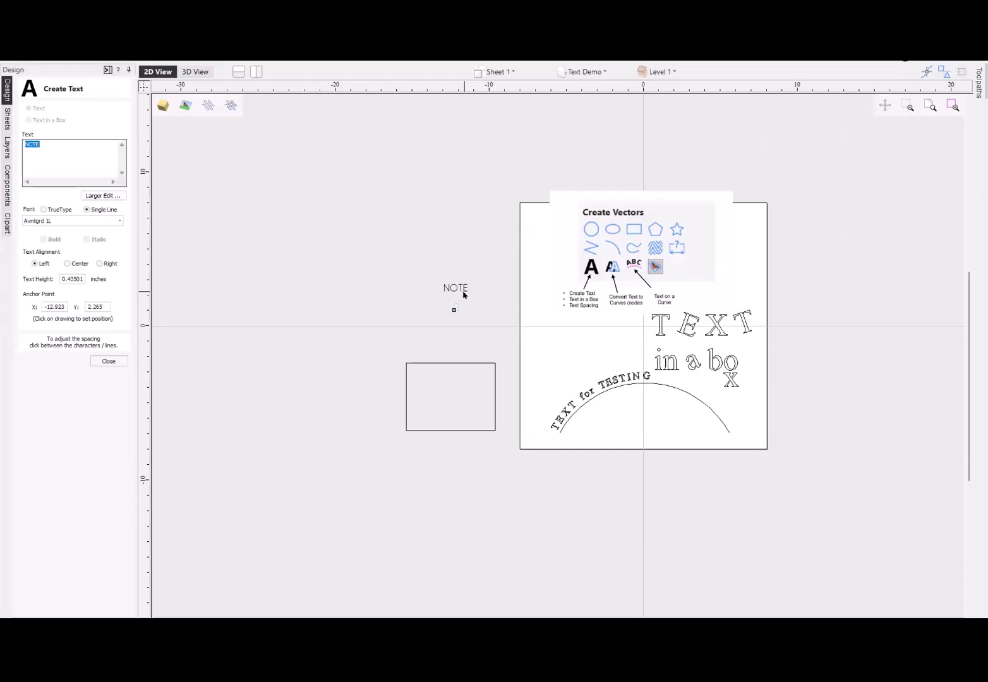
pyautogui.click(114, 363)
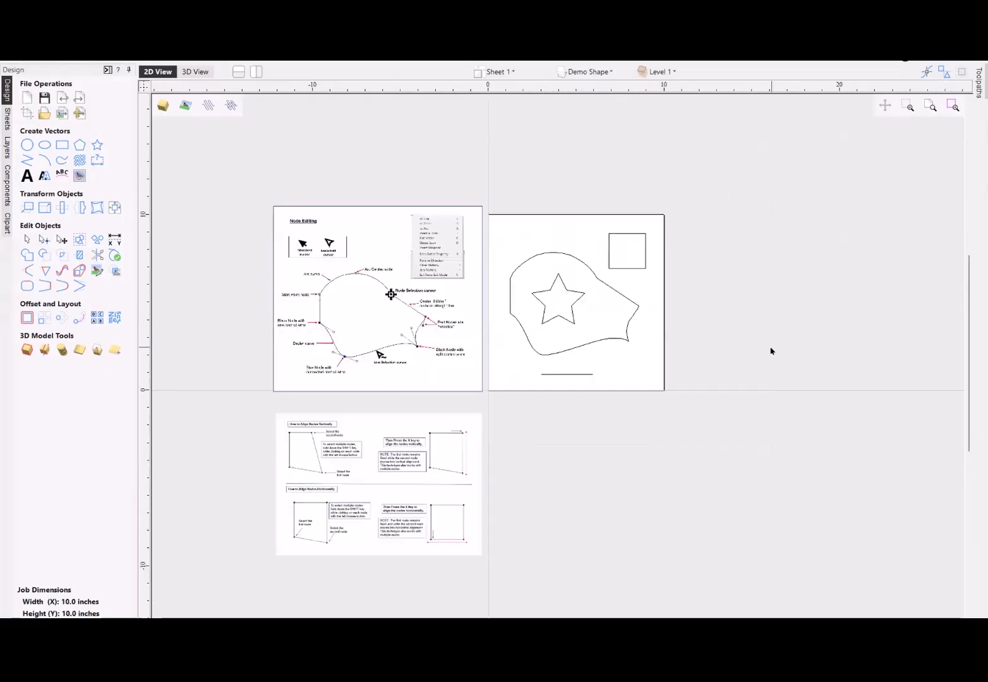
# - Examine the Node Editing reference diagram for its cursors, node types, control arms and list of node commands
pyautogui.scroll(1, 182, 328)
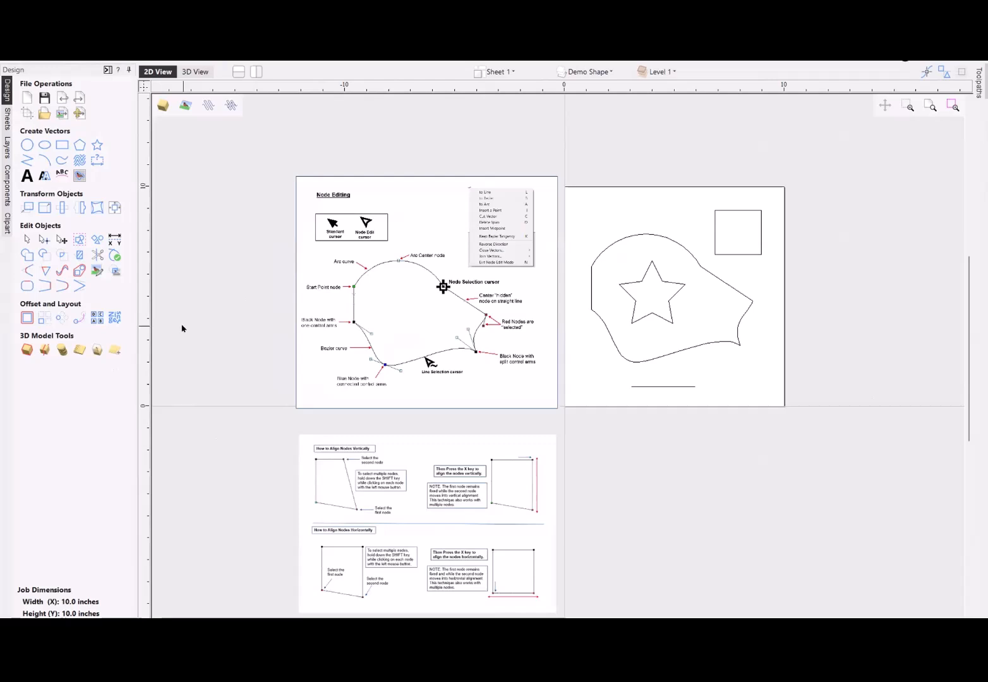
pyautogui.scroll(1, 203, 384)
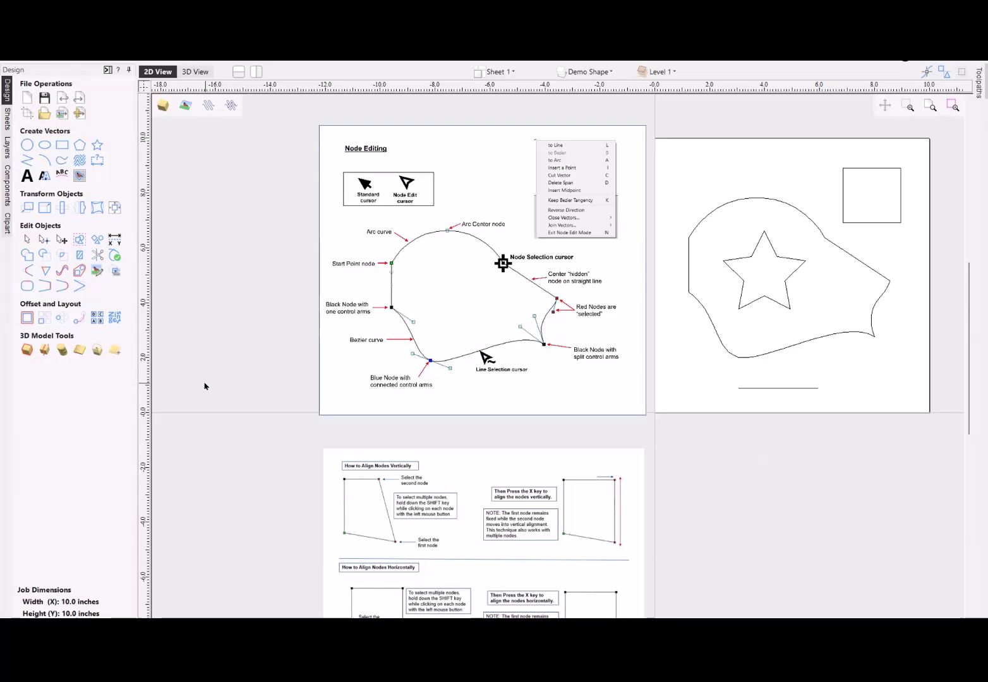
pyautogui.scroll(3, 433, 236)
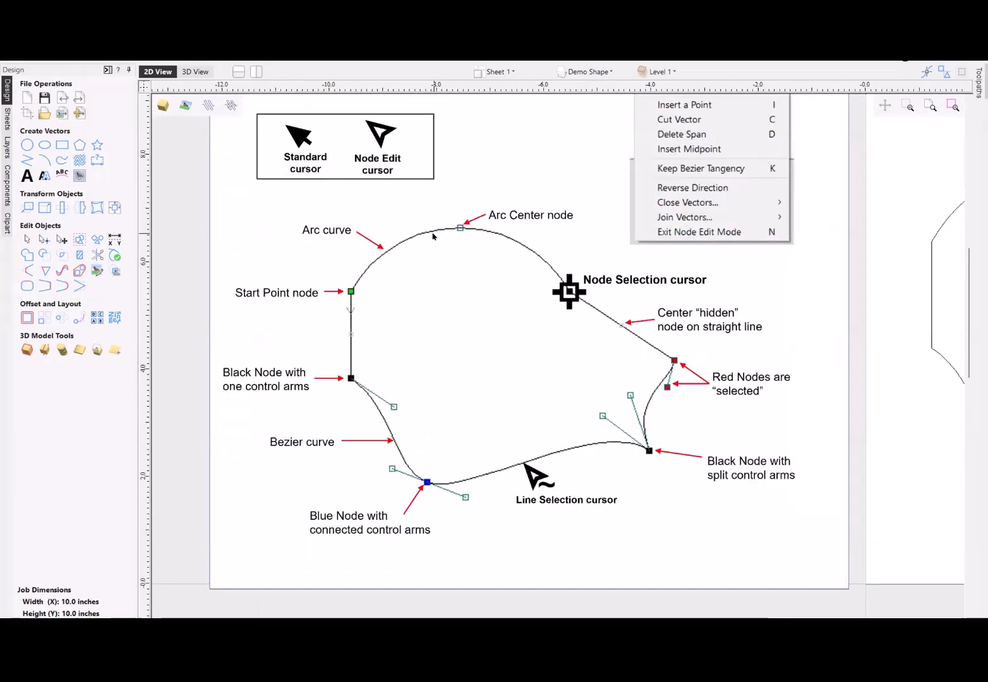
pyautogui.scroll(-2, 429, 237)
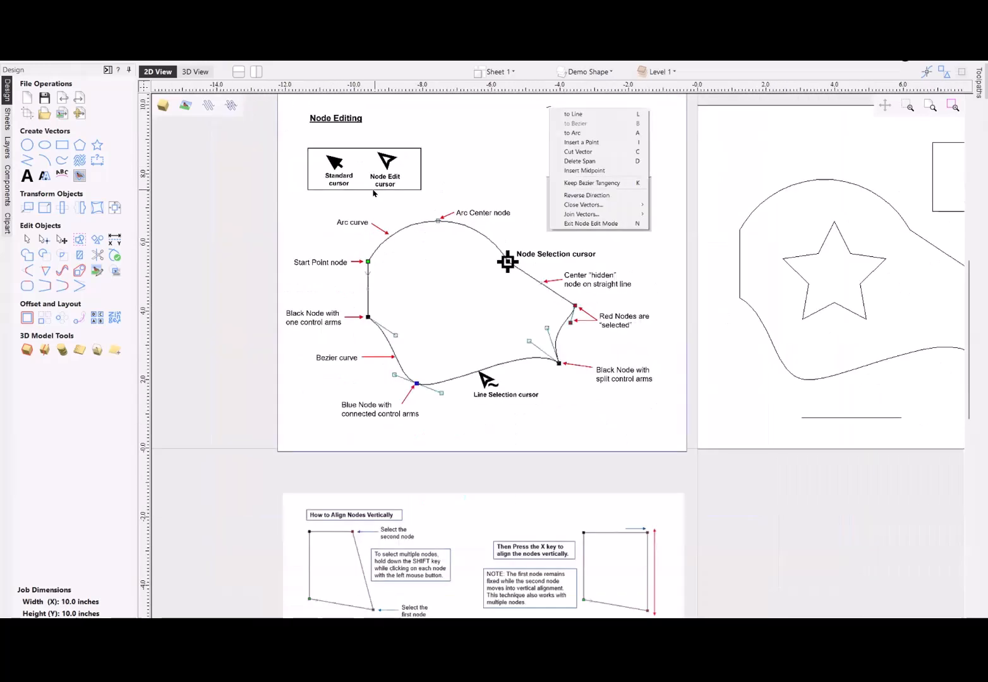
pyautogui.scroll(-1, 365, 192)
pyautogui.scroll(2, 705, 87)
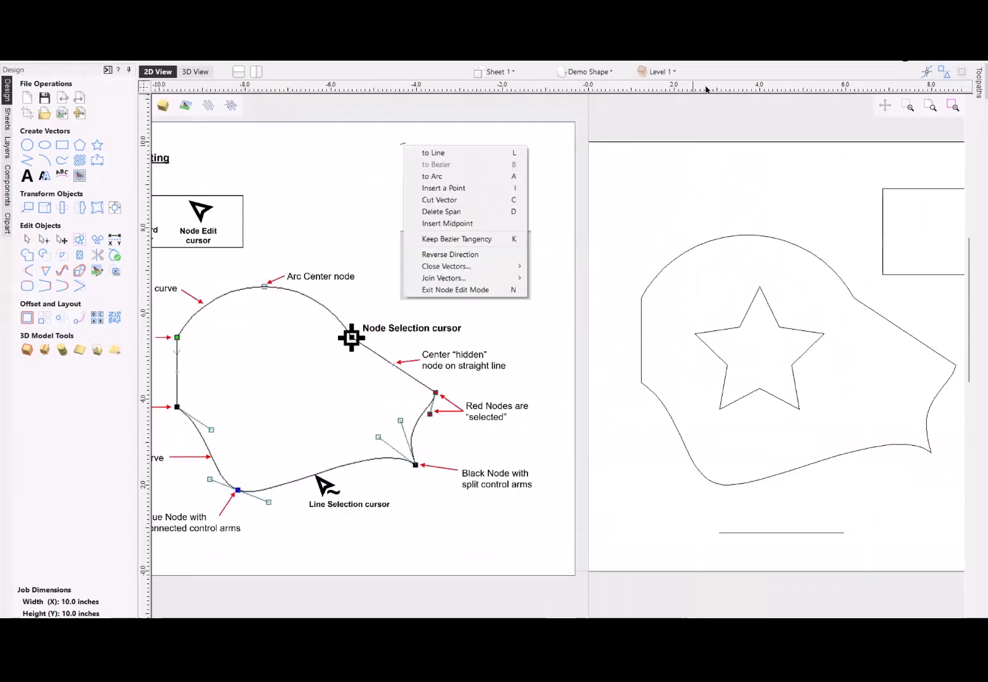
pyautogui.scroll(-1, 706, 87)
# - Select the irregular outline around the star and switch it to Node Edit Mode
pyautogui.click(720, 206)
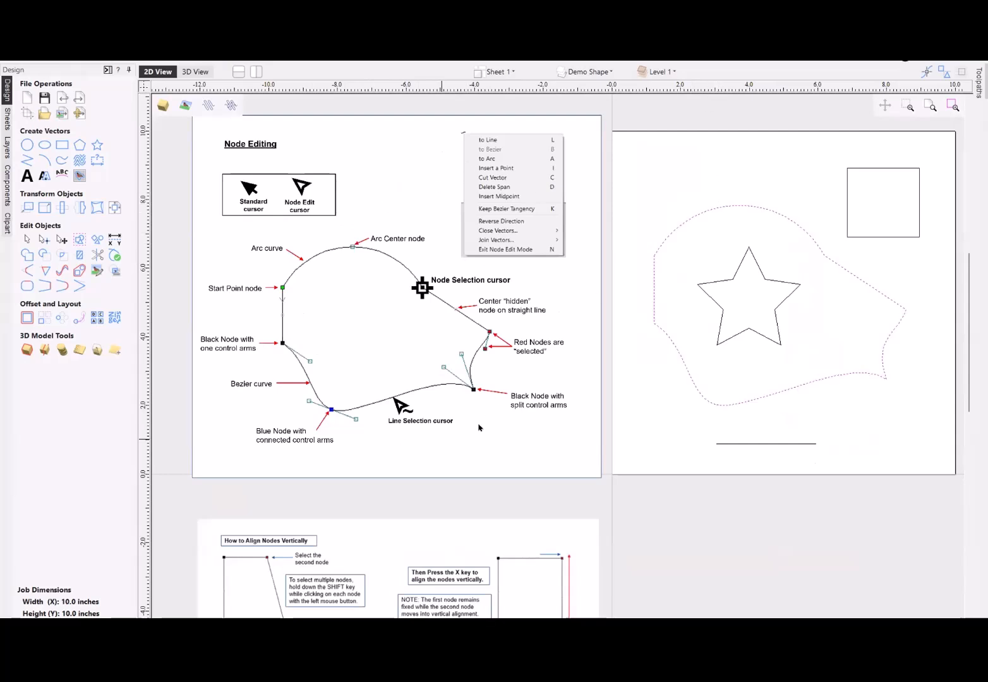
pyautogui.rightClick(763, 210)
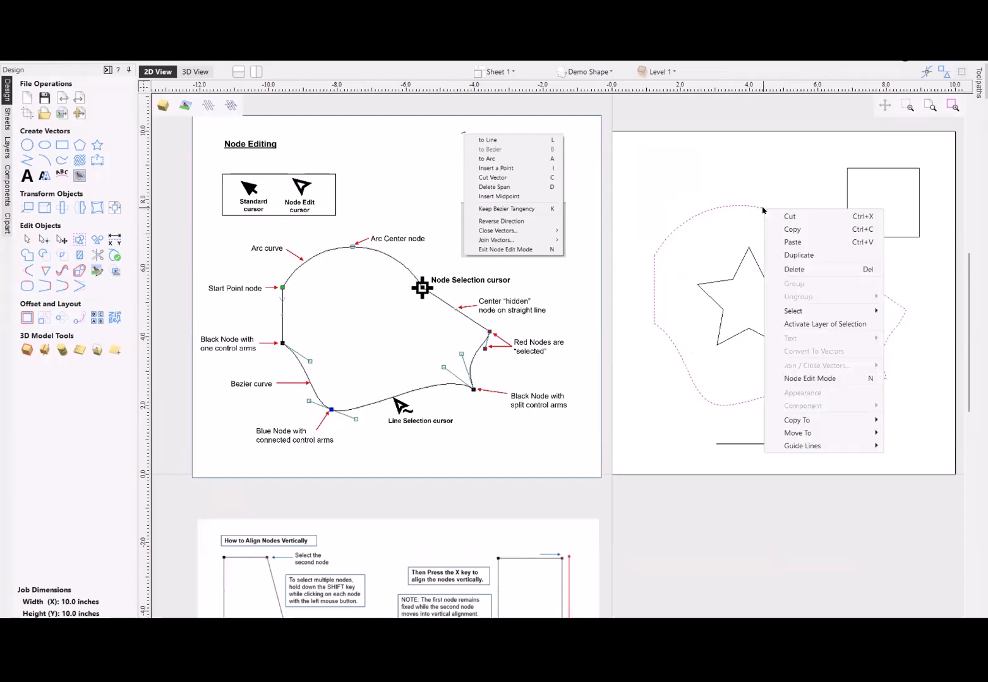
pyautogui.click(863, 379)
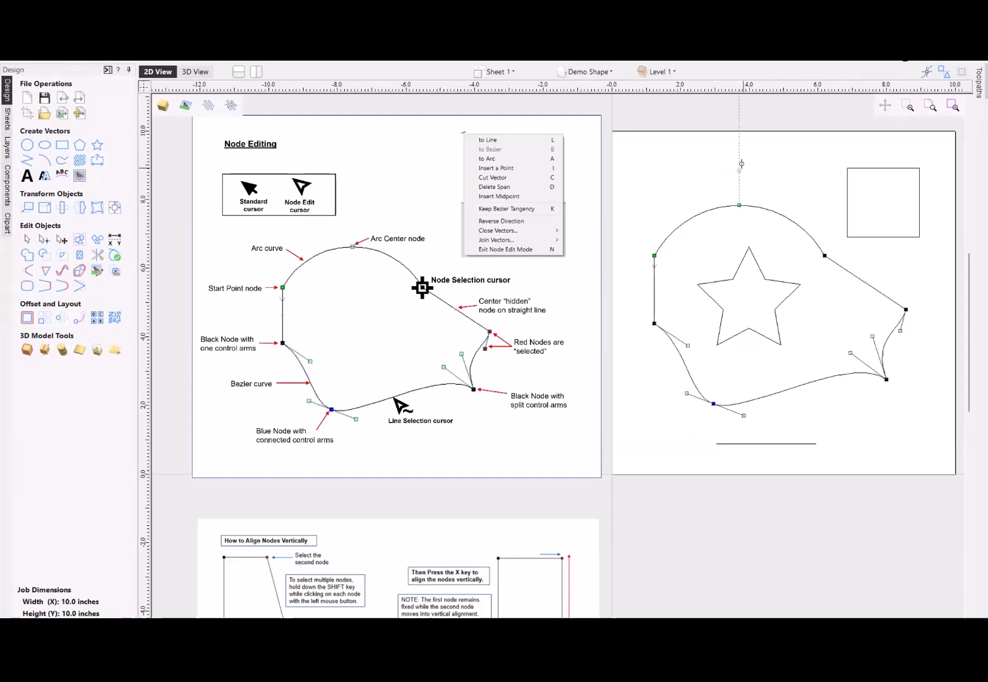
# - Flip the outline's large arc down across the star by its center node, and bring it back up slightly higher than its original bulge
pyautogui.moveTo(737, 204); pyautogui.dragTo(742, 149)
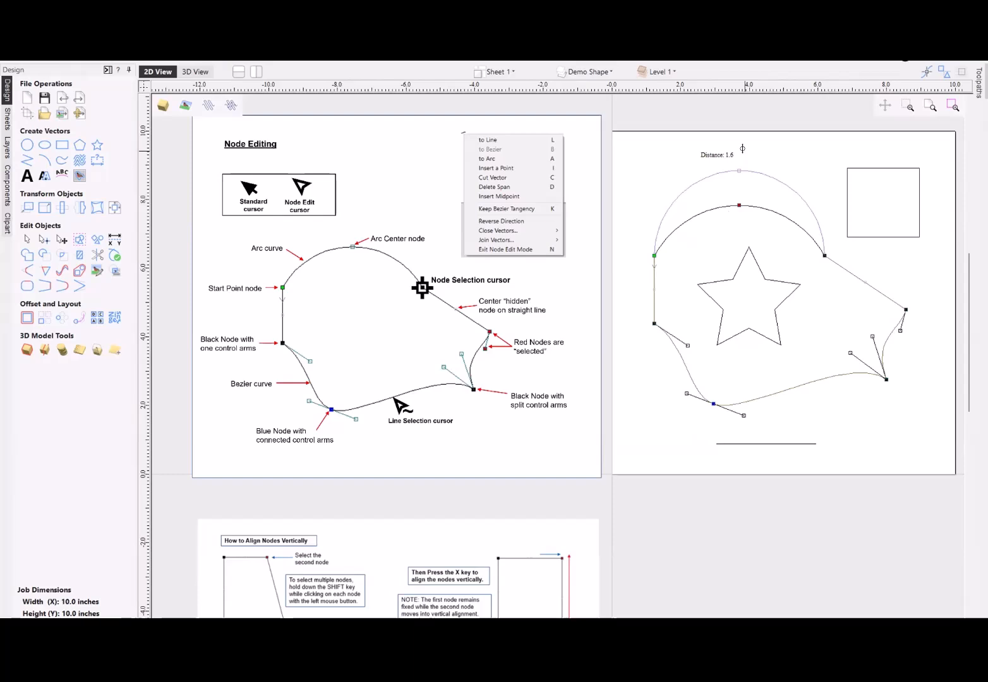
pyautogui.moveTo(743, 149); pyautogui.dragTo(746, 385)
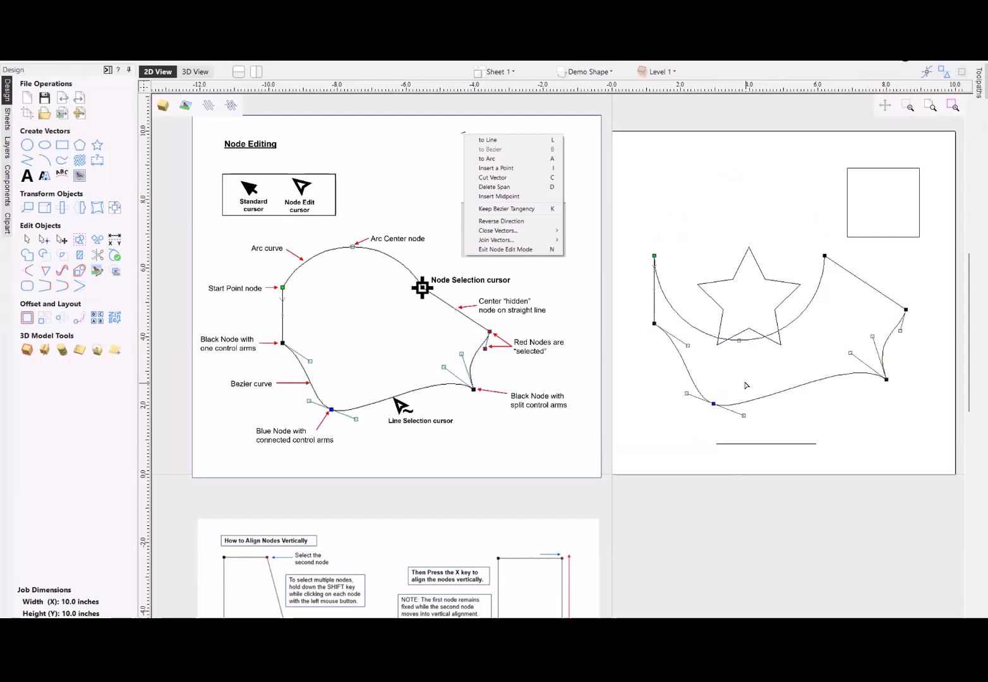
pyautogui.click(739, 340)
pyautogui.moveTo(730, 184); pyautogui.dragTo(729, 191)
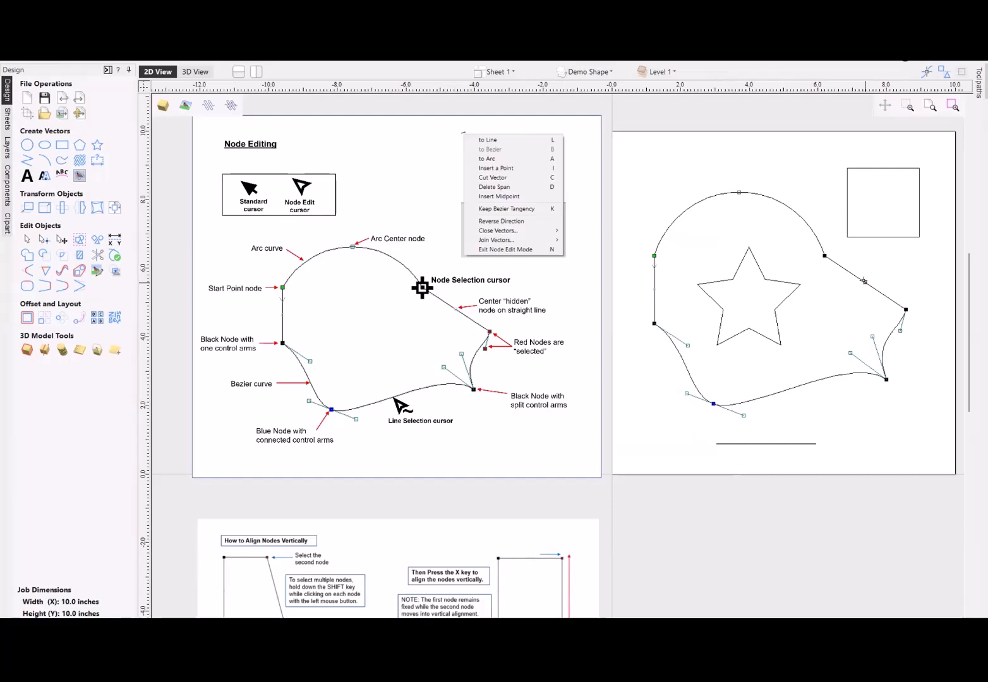
# - Move the hidden center node of the outline's sloping straight edge and undo the moves, keeping a node at the edge's middle
pyautogui.moveTo(863, 281)
pyautogui.mouseDown()
pyautogui.moveTo(879, 259)
pyautogui.moveTo(875, 293)
pyautogui.moveTo(849, 270)
pyautogui.moveTo(850, 284)
pyautogui.mouseUp()
pyautogui.hotkey('ctrl', 'z')
pyautogui.hotkey('ctrl', 'z')
pyautogui.hotkey('ctrl', 'z')
pyautogui.hotkey('ctrl', 'z')
# - Swing the control arm at the lower end of the sloping straight edge outward to bulge the adjoining Bezier curve
pyautogui.scroll(3, 908, 322)
pyautogui.scroll(2, 915, 305)
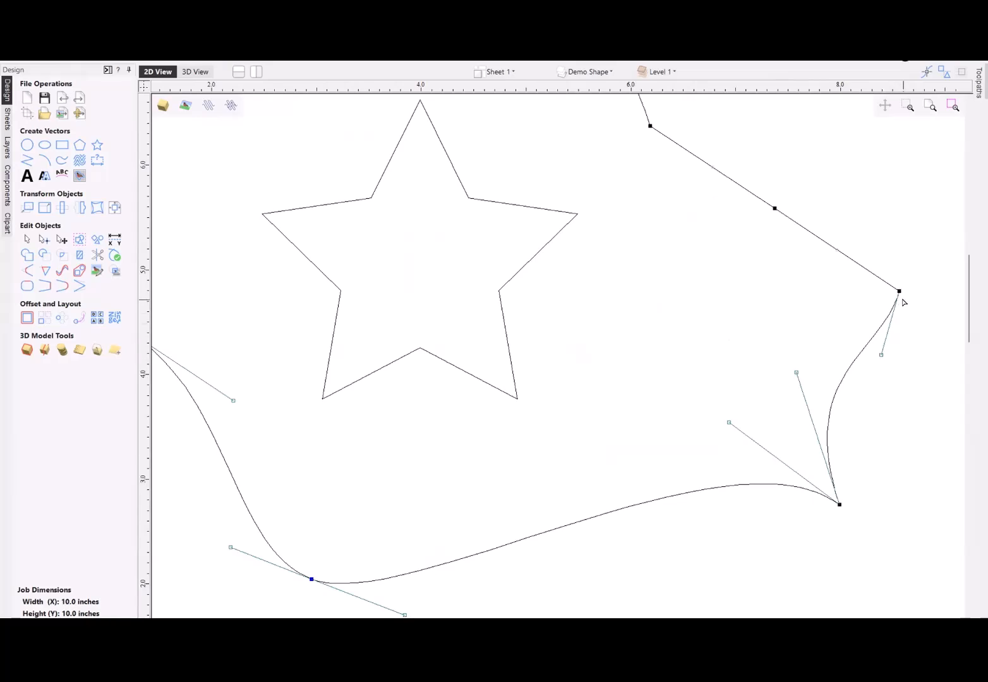
pyautogui.scroll(-3, 907, 305)
pyautogui.scroll(-1, 910, 310)
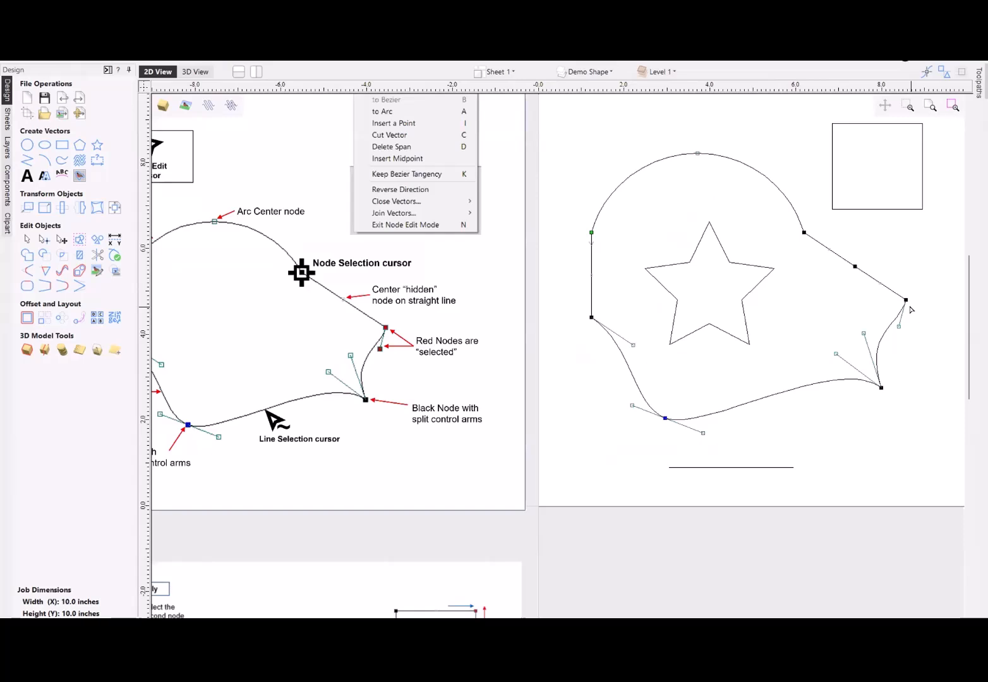
pyautogui.scroll(-1, 910, 310)
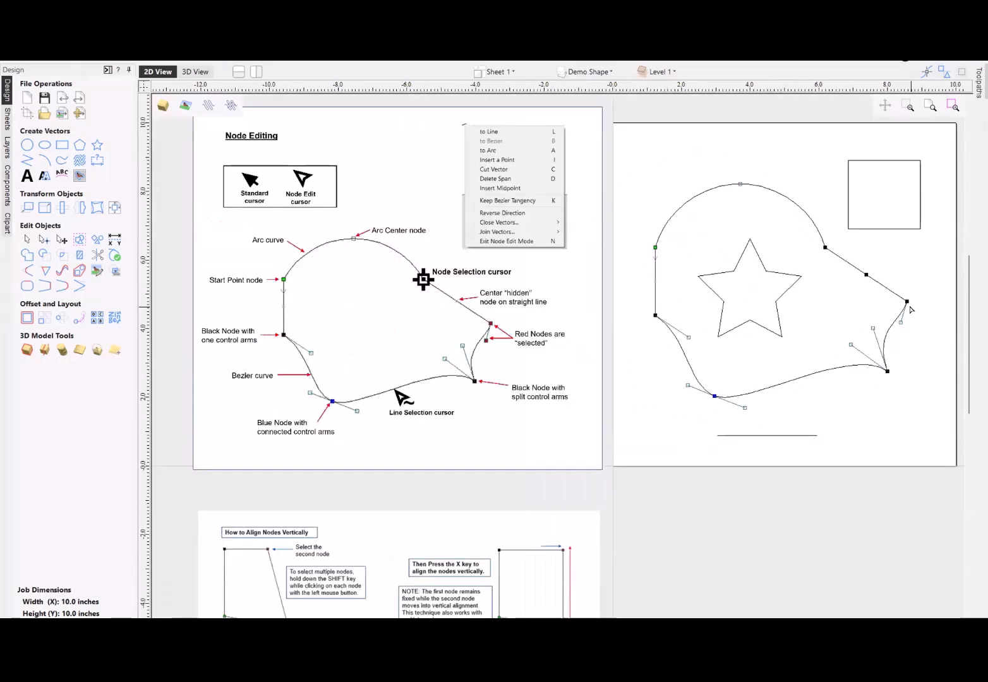
pyautogui.scroll(1, 911, 309)
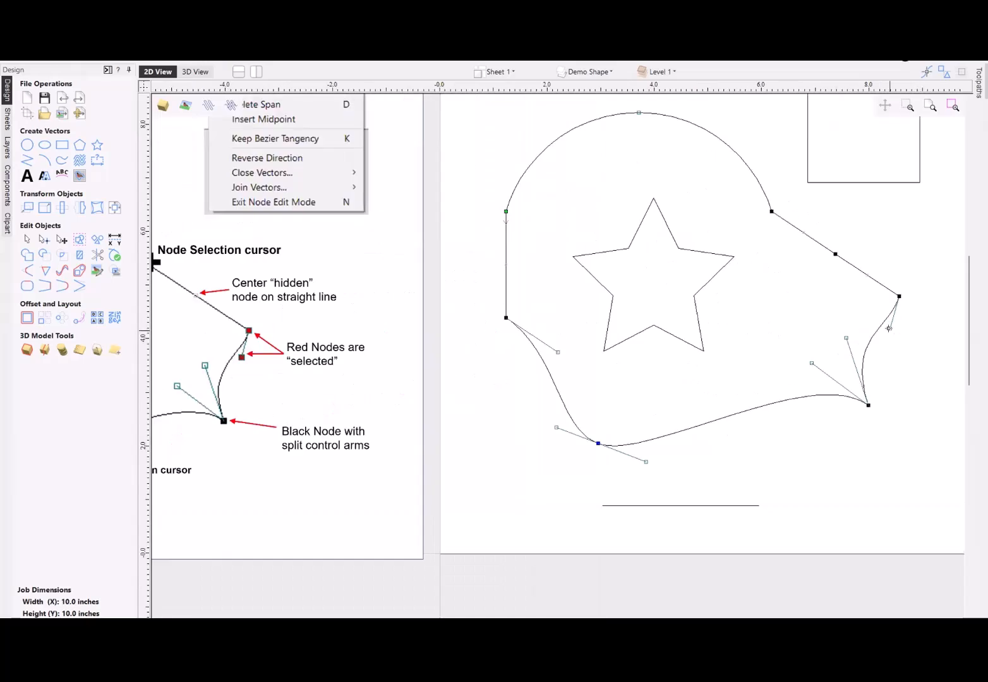
pyautogui.moveTo(889, 328); pyautogui.dragTo(915, 351)
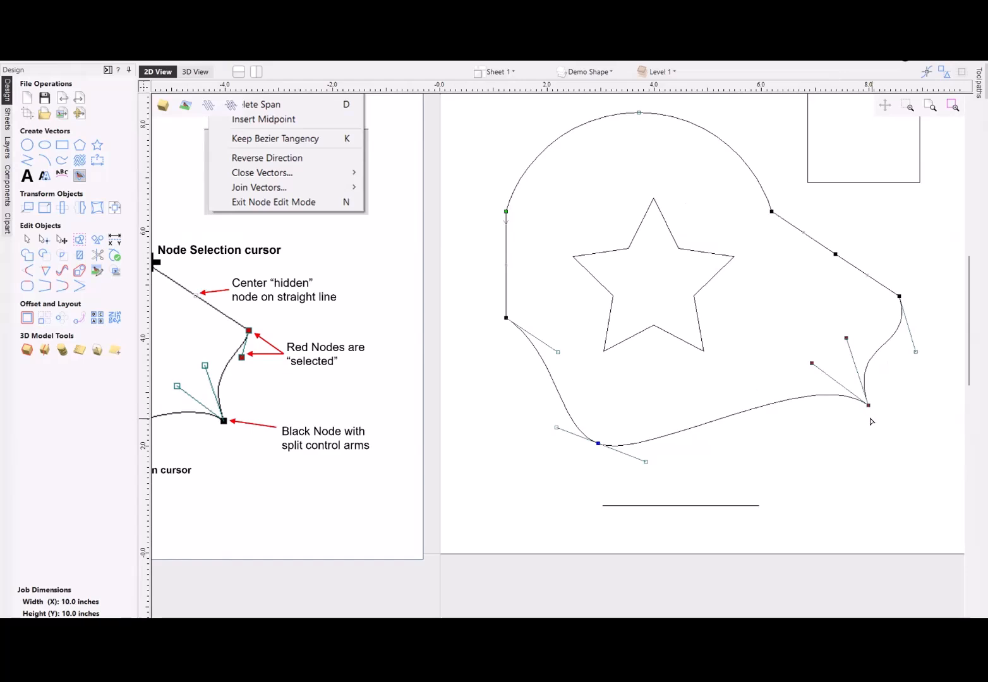
# - Move the outline's node with split control arms inward and slightly down, and lengthen its two control arms
pyautogui.click(867, 370)
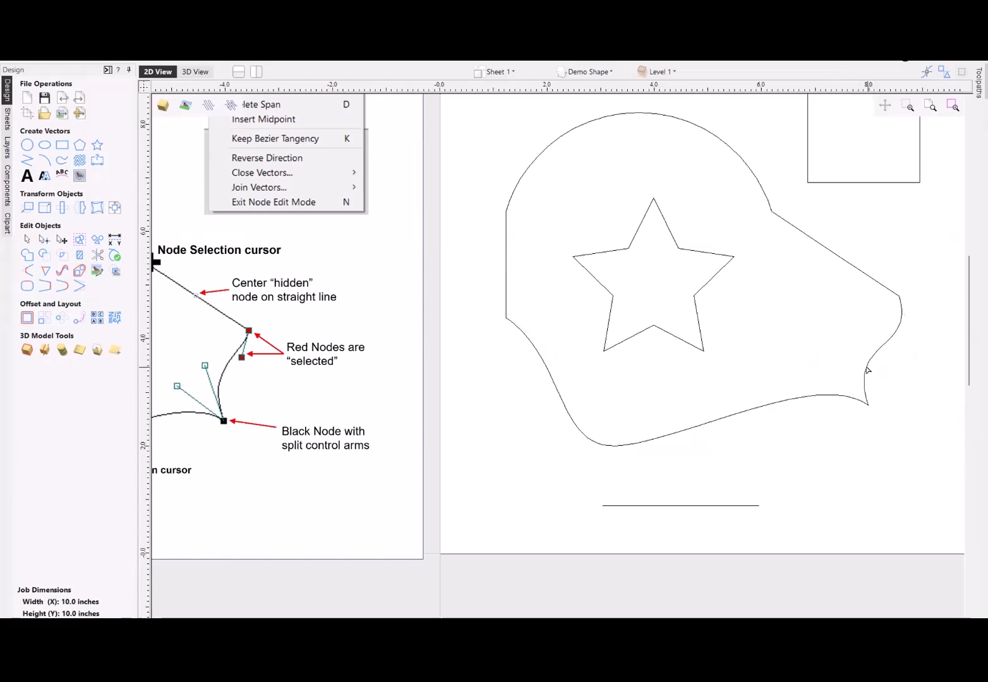
pyautogui.click(846, 338)
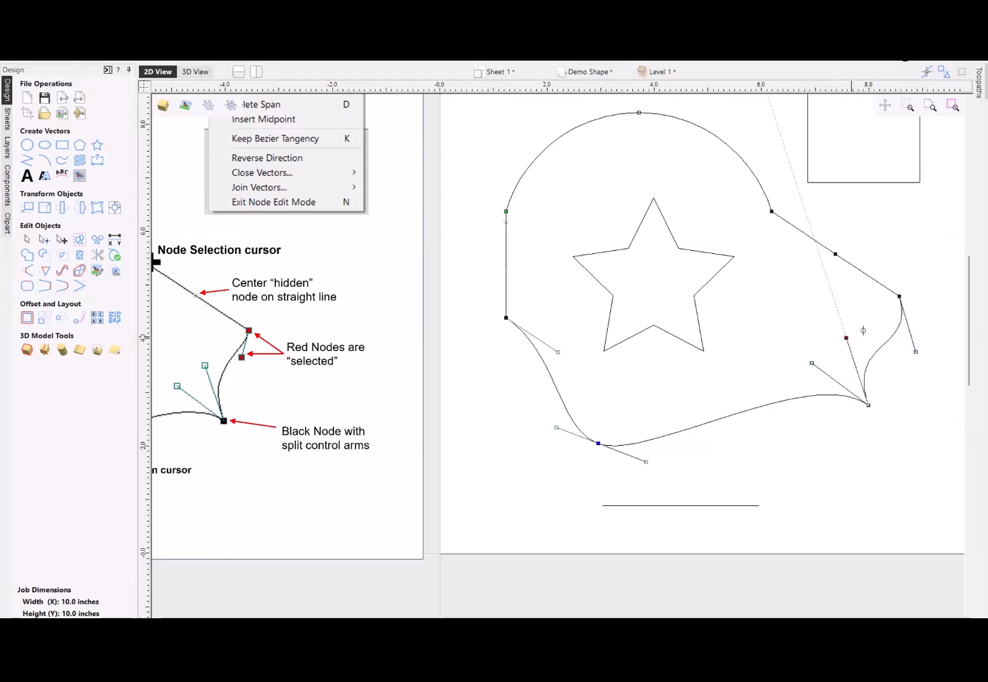
pyautogui.moveTo(846, 337); pyautogui.dragTo(838, 314)
pyautogui.moveTo(811, 363); pyautogui.dragTo(786, 344)
pyautogui.moveTo(867, 406); pyautogui.dragTo(834, 415)
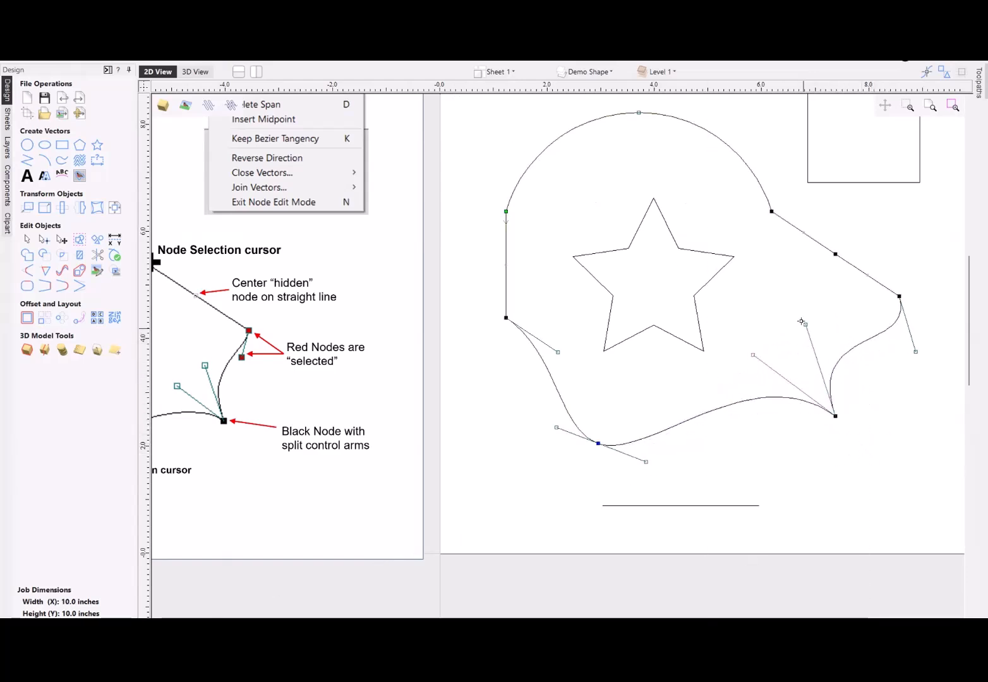
pyautogui.moveTo(874, 347); pyautogui.dragTo(800, 304)
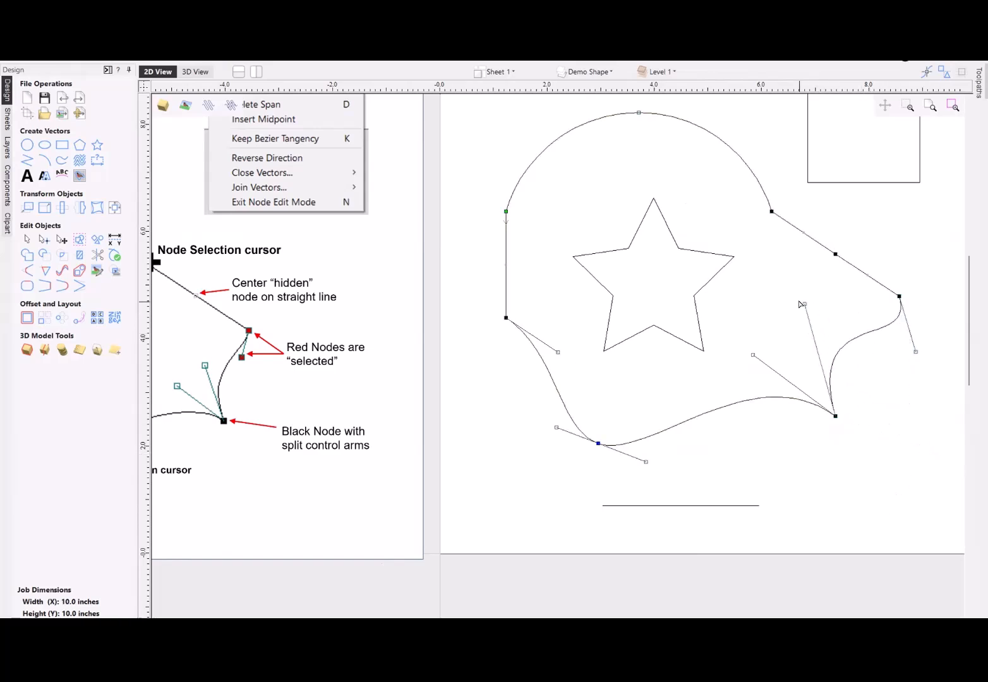
# - Convert the short Bezier curve between the sloping edge and the split-arm node to a straight line
pyautogui.rightClick(853, 343)
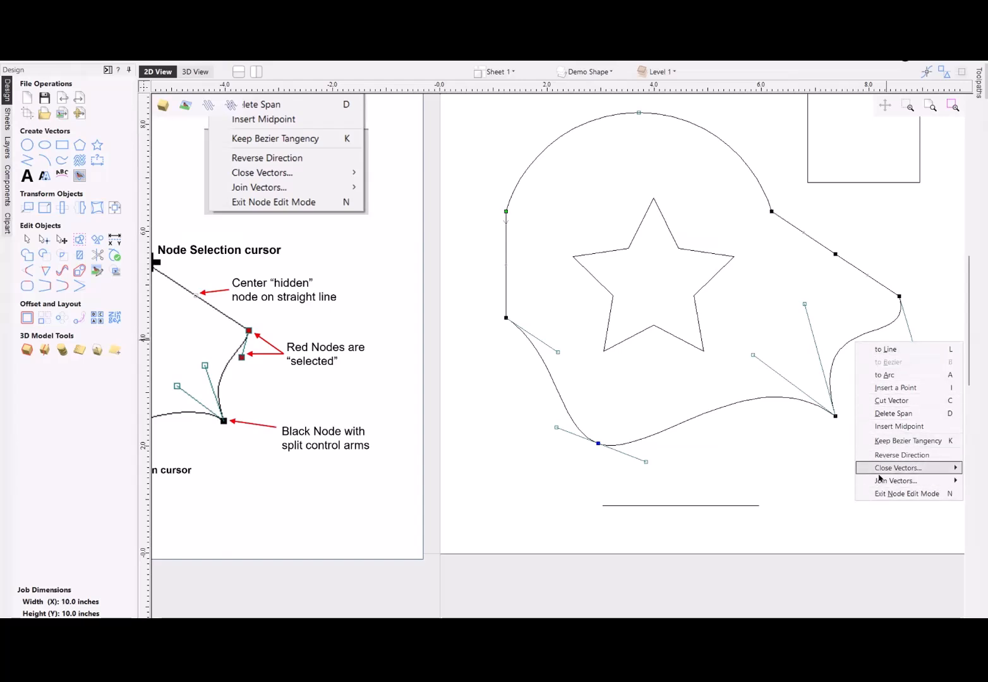
pyautogui.click(886, 351)
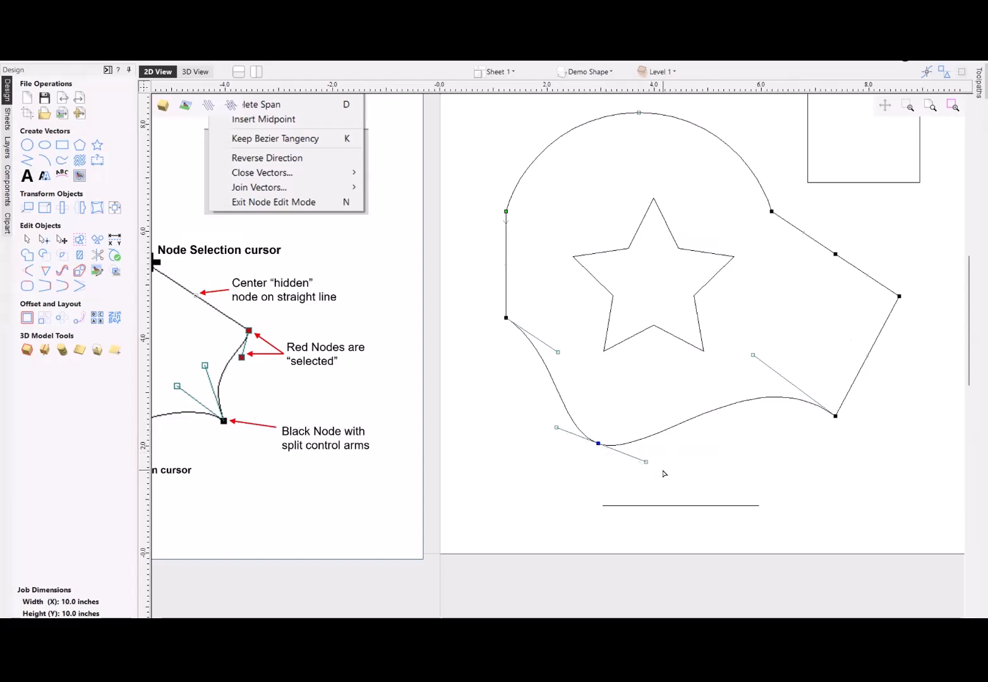
# - Extend the control arms at both ends of the outline's bottom Bezier curve past each other to form a pronounced S-bend
pyautogui.moveTo(645, 460)
pyautogui.mouseDown()
pyautogui.moveTo(616, 486)
pyautogui.moveTo(667, 436)
pyautogui.moveTo(645, 459)
pyautogui.moveTo(906, 501)
pyautogui.moveTo(890, 490)
pyautogui.moveTo(666, 467)
pyautogui.moveTo(605, 487)
pyautogui.moveTo(596, 481)
pyautogui.moveTo(705, 466)
pyautogui.moveTo(562, 565)
pyautogui.moveTo(679, 450)
pyautogui.moveTo(637, 451)
pyautogui.moveTo(656, 459)
pyautogui.moveTo(640, 460)
pyautogui.moveTo(653, 459)
pyautogui.moveTo(591, 435)
pyautogui.moveTo(701, 467)
pyautogui.moveTo(714, 456)
pyautogui.moveTo(657, 463)
pyautogui.moveTo(679, 467)
pyautogui.moveTo(632, 456)
pyautogui.mouseUp()
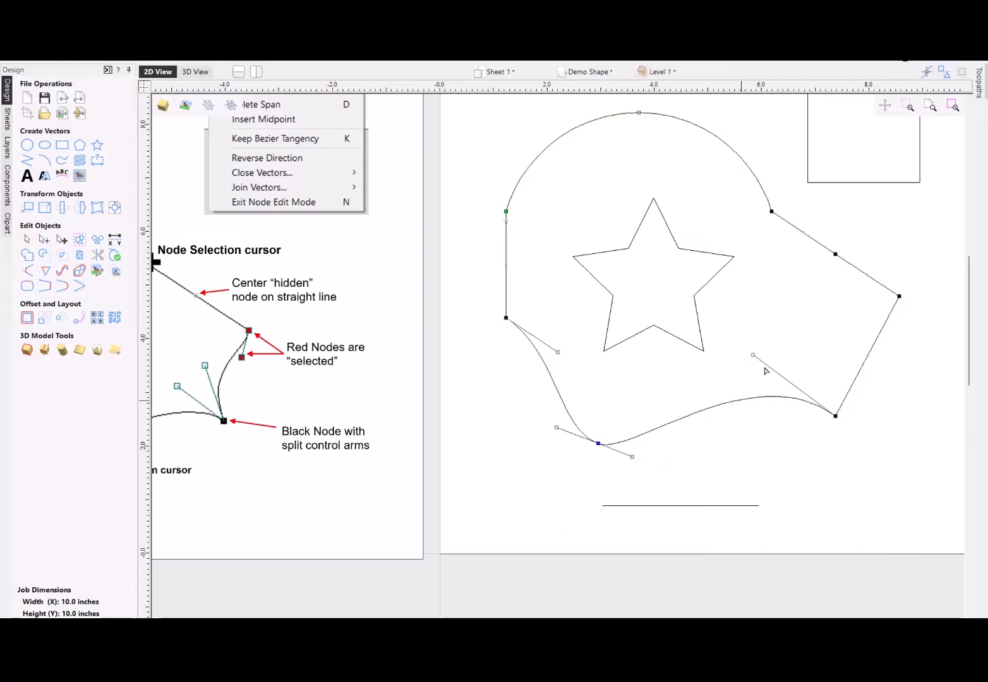
pyautogui.moveTo(776, 367); pyautogui.dragTo(728, 359)
pyautogui.moveTo(632, 458); pyautogui.dragTo(805, 511)
pyautogui.moveTo(728, 359); pyautogui.dragTo(639, 325)
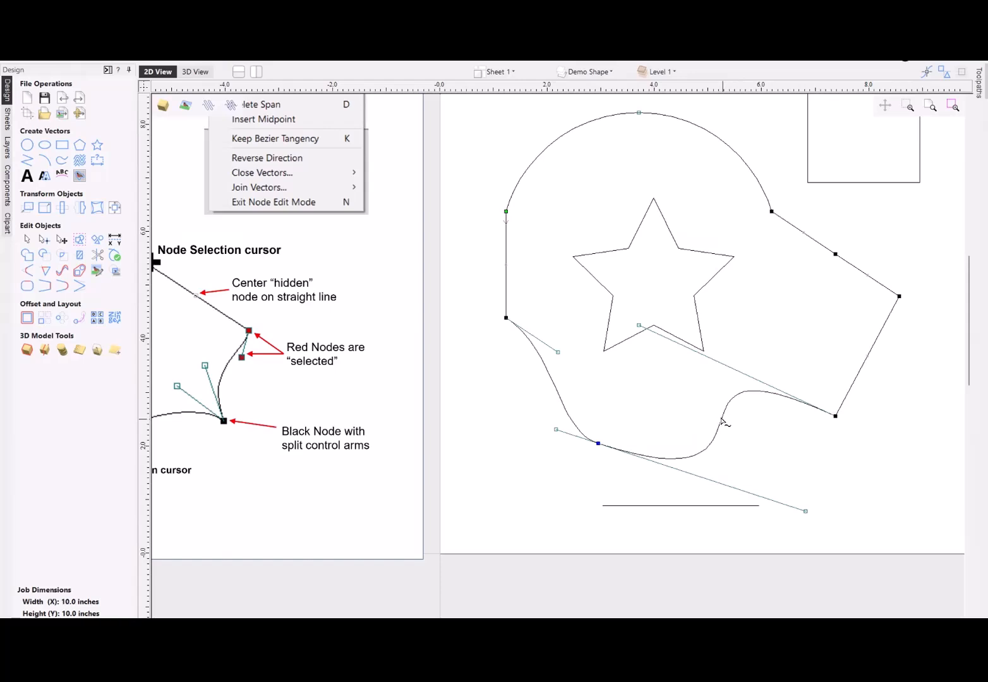
# - Shorten the control arm at the sloping edge's lower end and the one at the vertical edge's lower end
pyautogui.moveTo(637, 323); pyautogui.dragTo(737, 384)
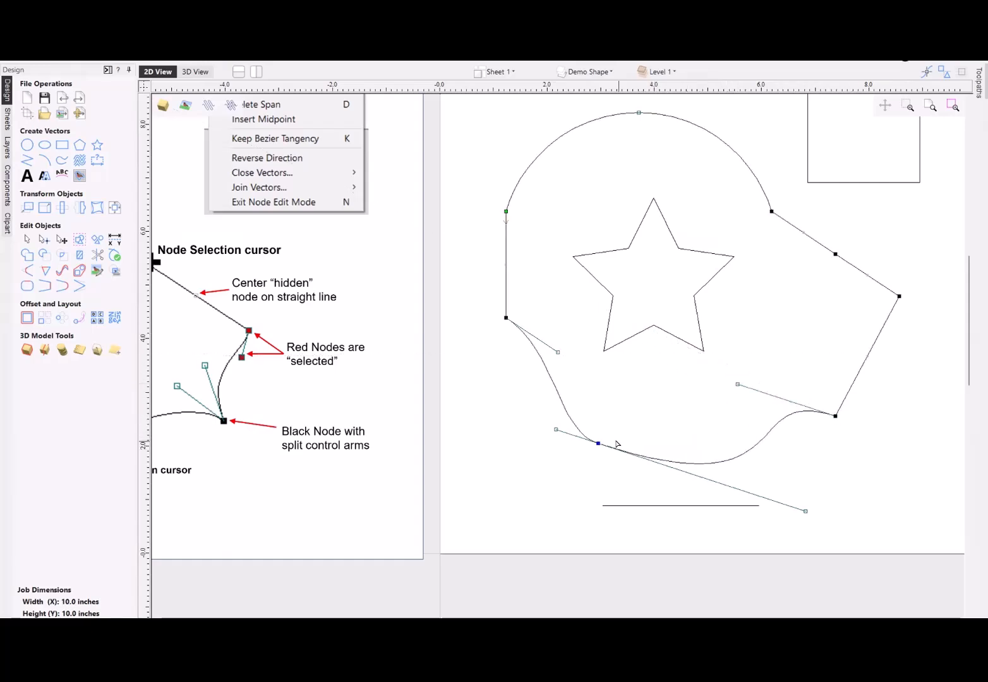
pyautogui.scroll(-2, 720, 426)
pyautogui.scroll(2, 586, 356)
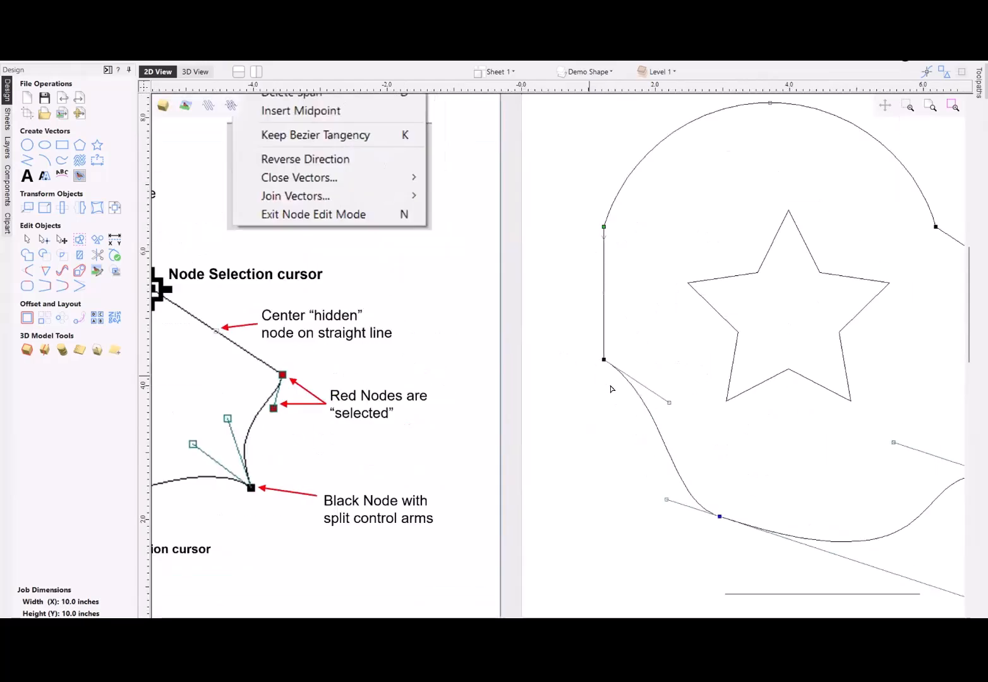
pyautogui.moveTo(668, 401); pyautogui.dragTo(675, 390)
# - Make the middle node on the outline's upper sloping straight edge the start point
pyautogui.scroll(-3, 600, 303)
pyautogui.scroll(3, 600, 279)
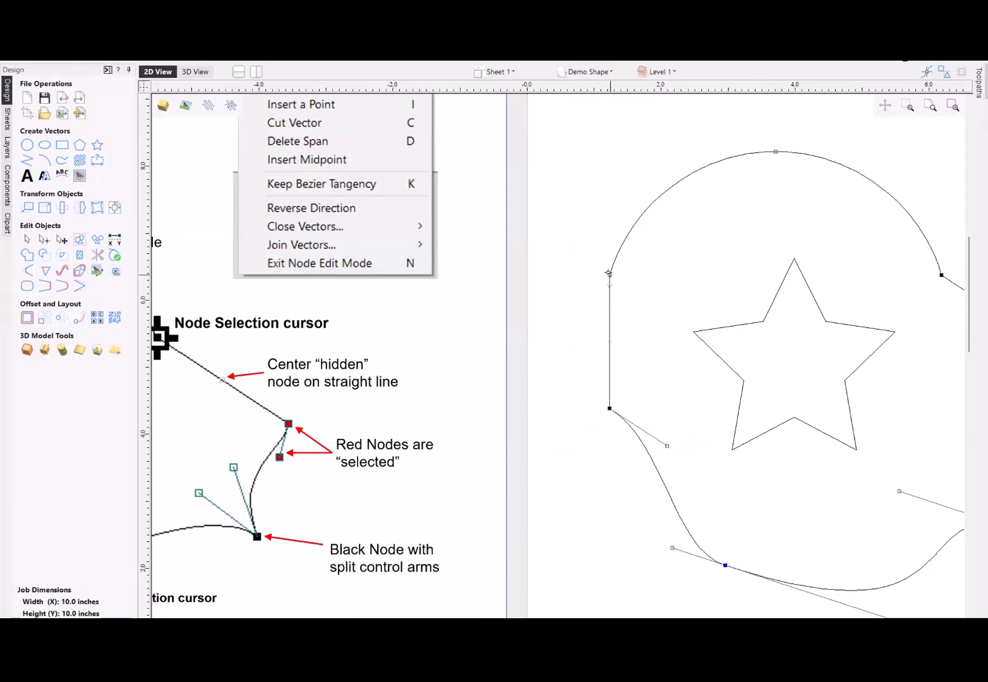
pyautogui.scroll(-1, 608, 273)
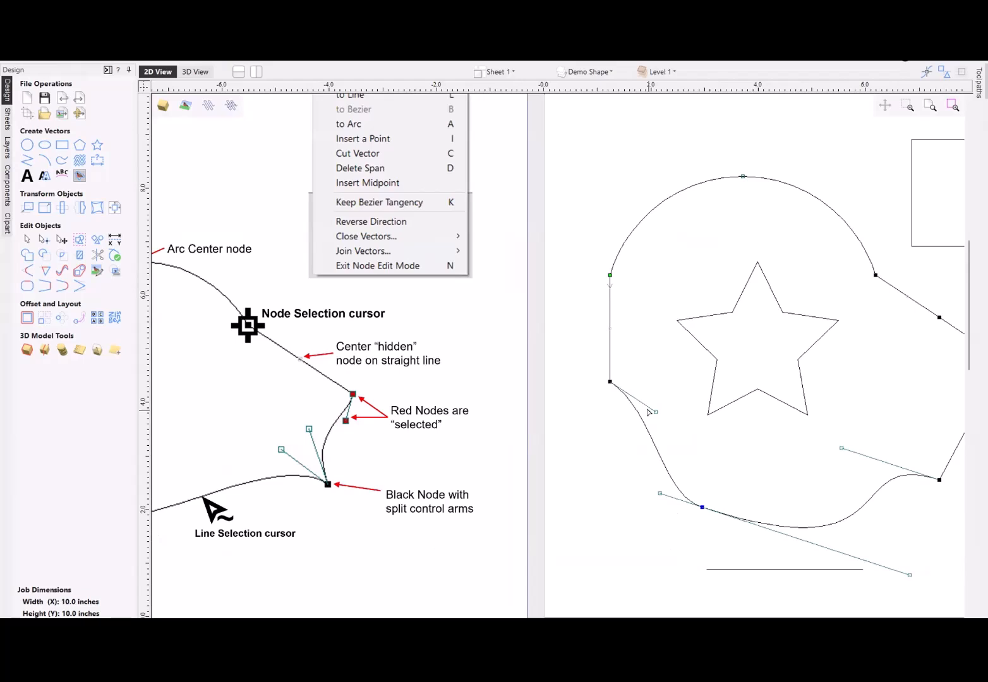
pyautogui.scroll(-1, 649, 412)
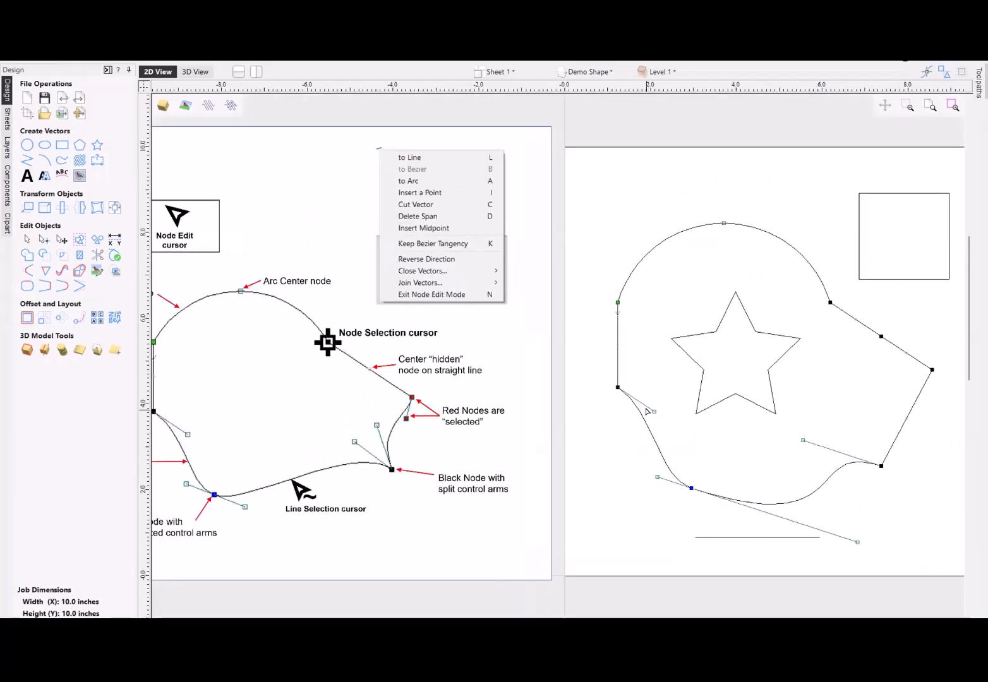
pyautogui.rightClick(882, 336)
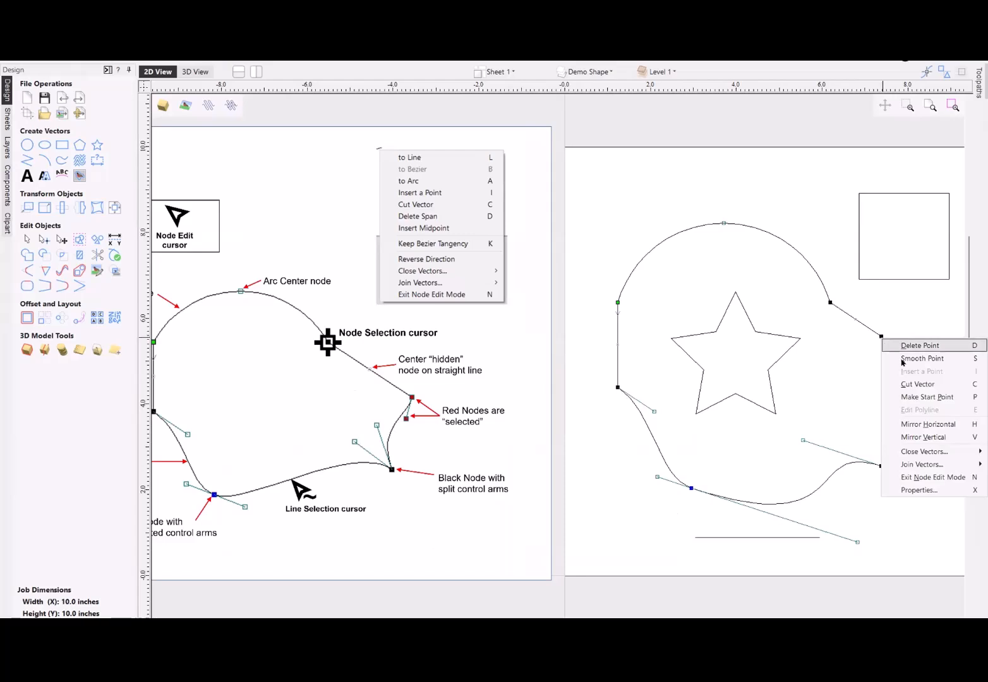
pyautogui.click(924, 398)
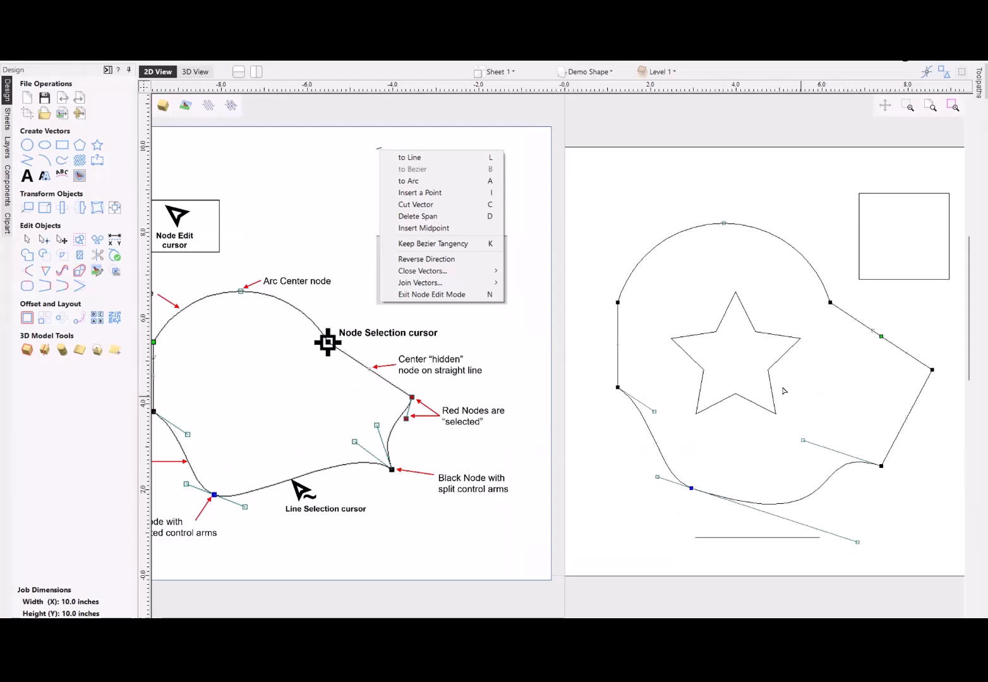
# - Cut the outline's vertical straight edge at its hidden midpoint
pyautogui.scroll(-1, 767, 382)
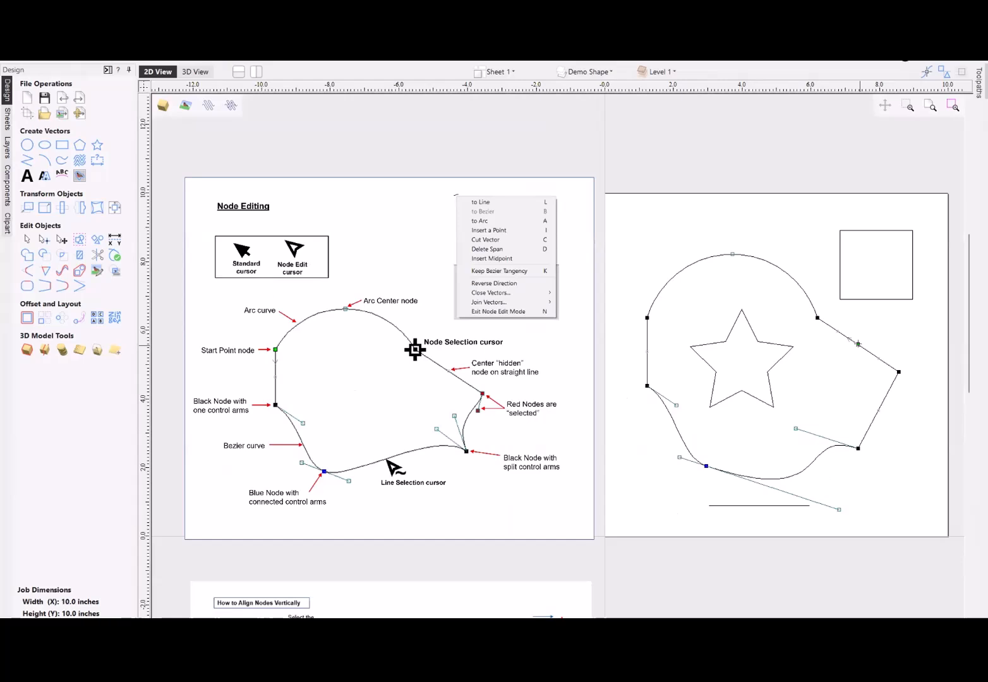
pyautogui.rightClick(645, 352)
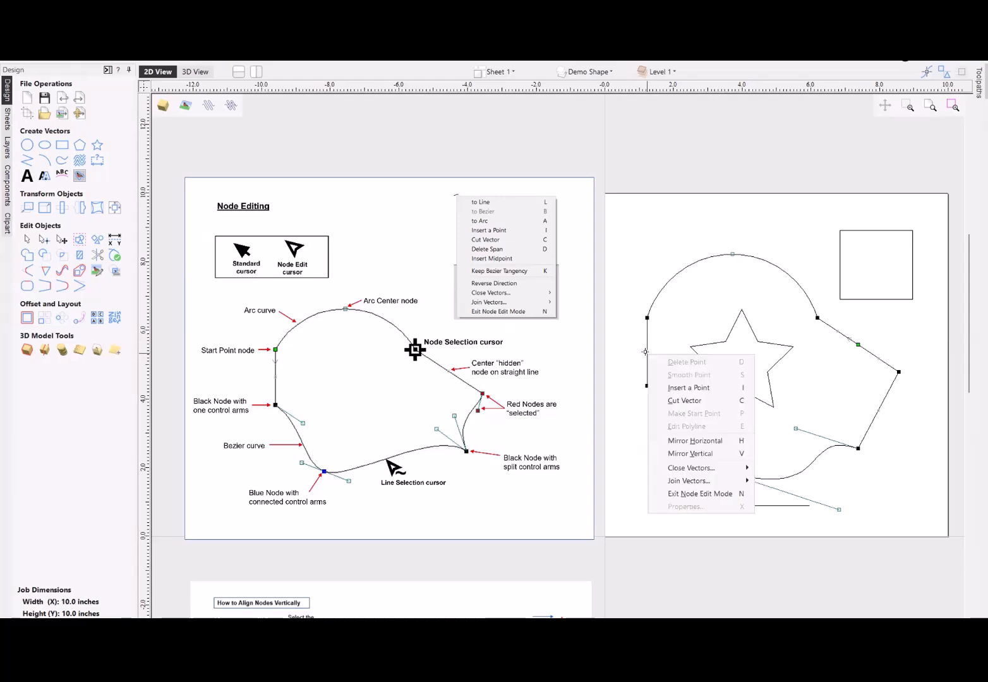
pyautogui.click(686, 401)
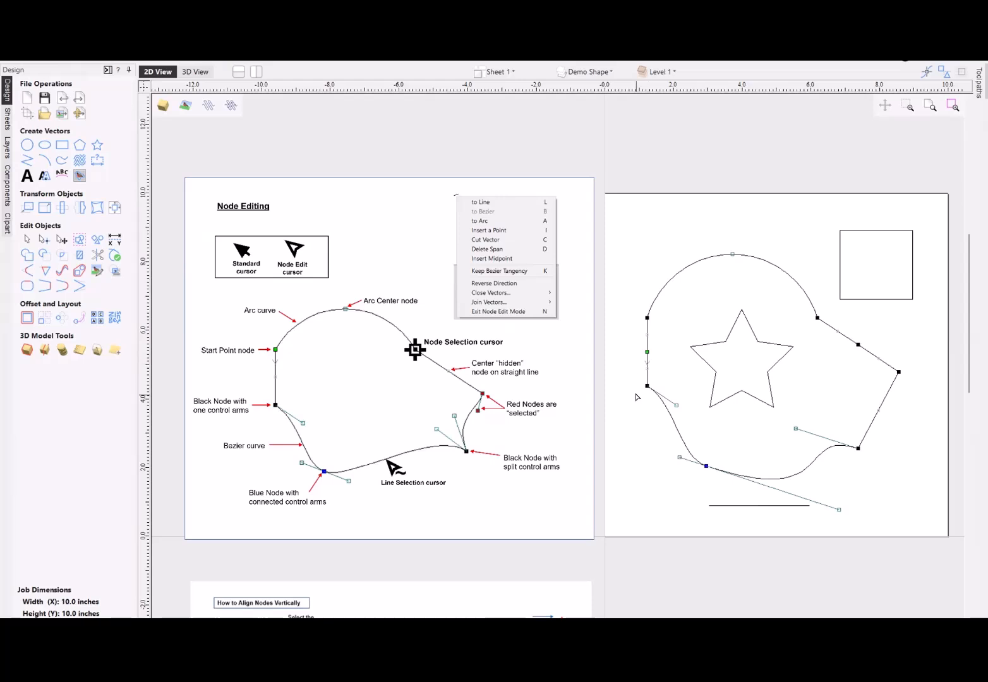
# - Pull the two cut ends apart and outward, and delete the short straight span between the arc and the upper cut end
pyautogui.moveTo(647, 352)
pyautogui.mouseDown()
pyautogui.moveTo(677, 340)
pyautogui.moveTo(631, 346)
pyautogui.mouseUp()
pyautogui.click(678, 345)
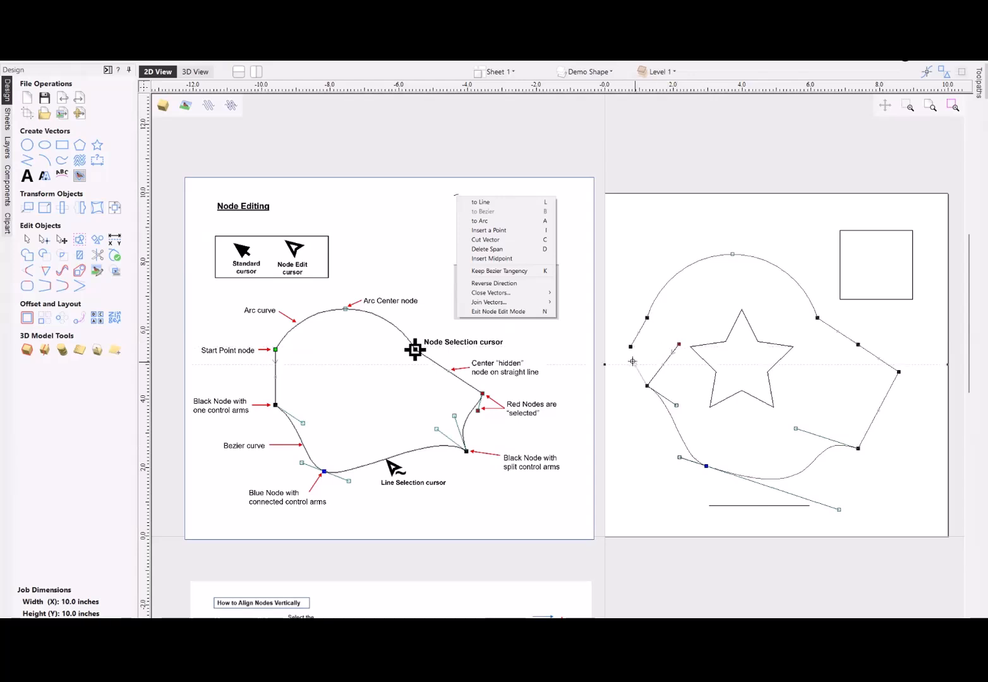
pyautogui.moveTo(633, 361); pyautogui.dragTo(628, 365)
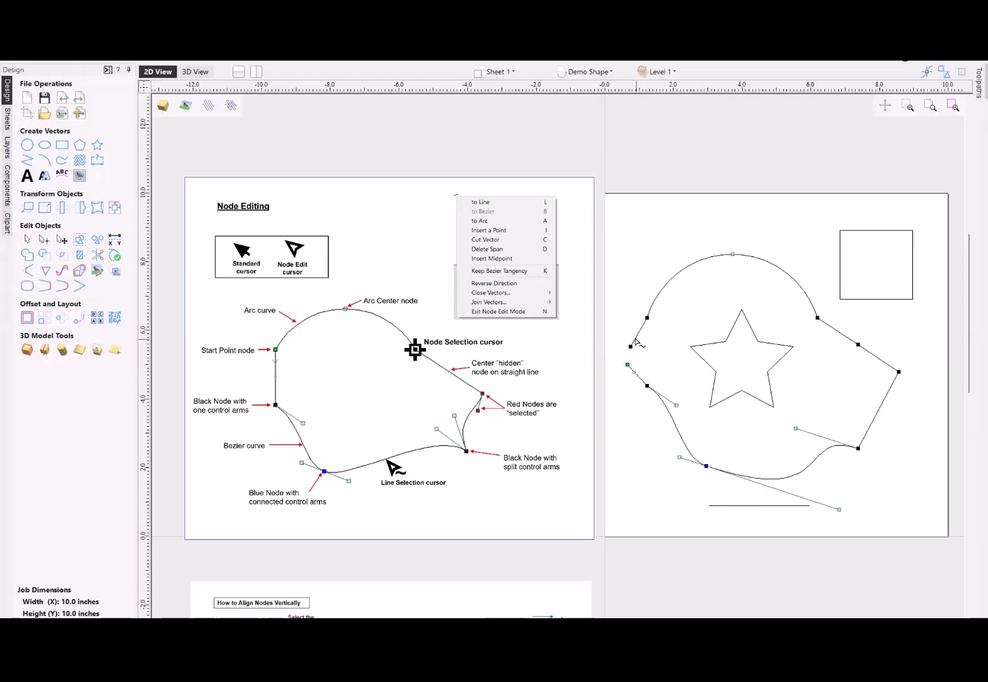
pyautogui.rightClick(636, 342)
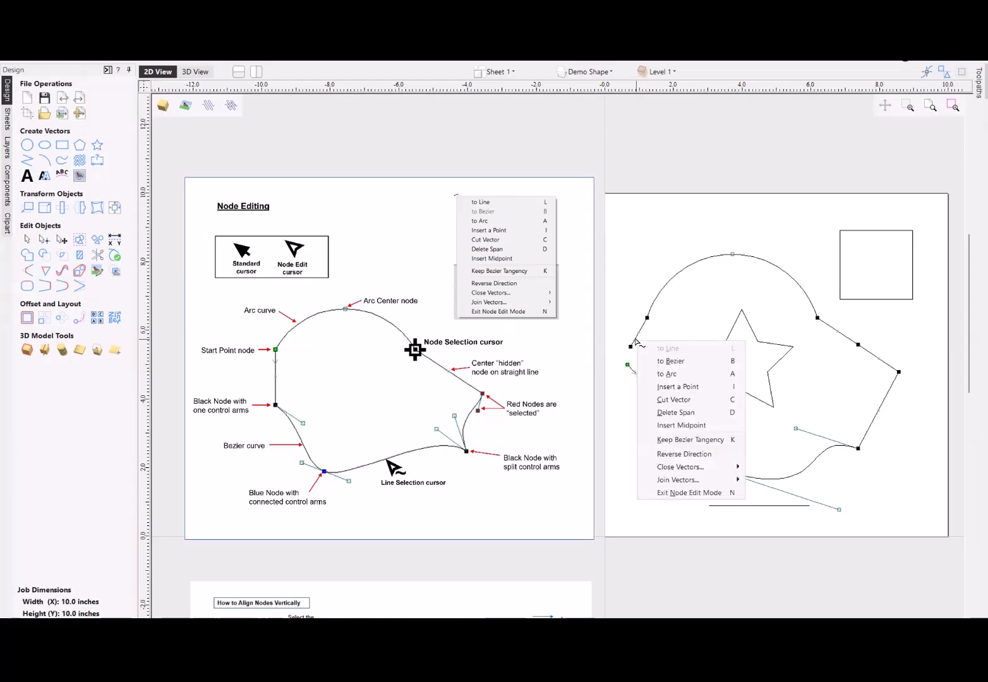
pyautogui.click(692, 414)
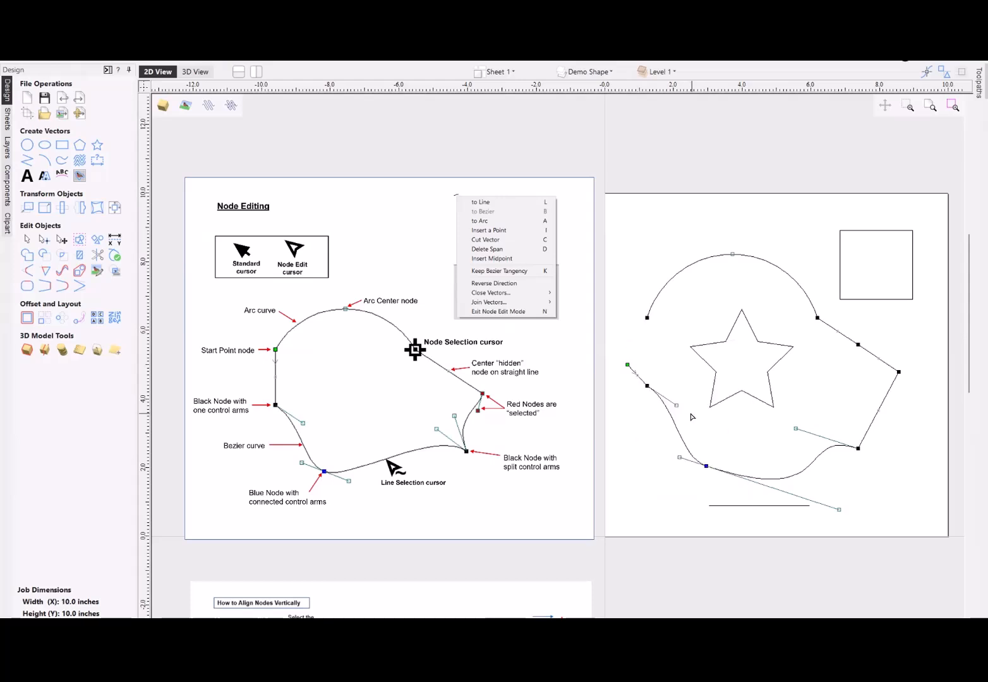
# - Convert the upper half of the sloping straight edge beside the arc to a Bezier curve and pull its control arms into an S-bend
pyautogui.rightClick(843, 338)
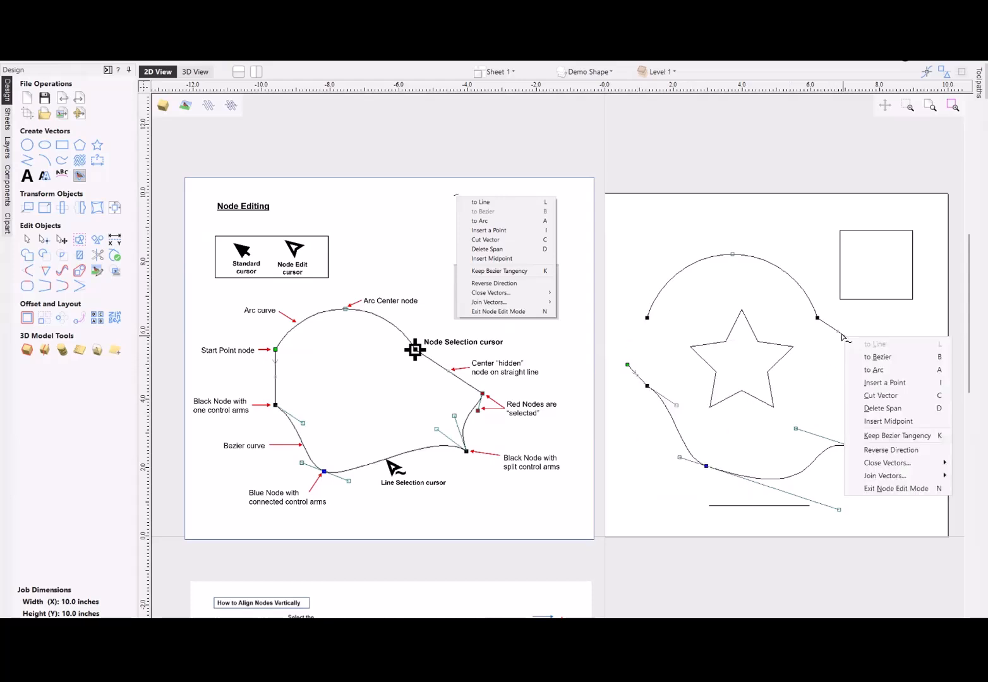
pyautogui.click(880, 358)
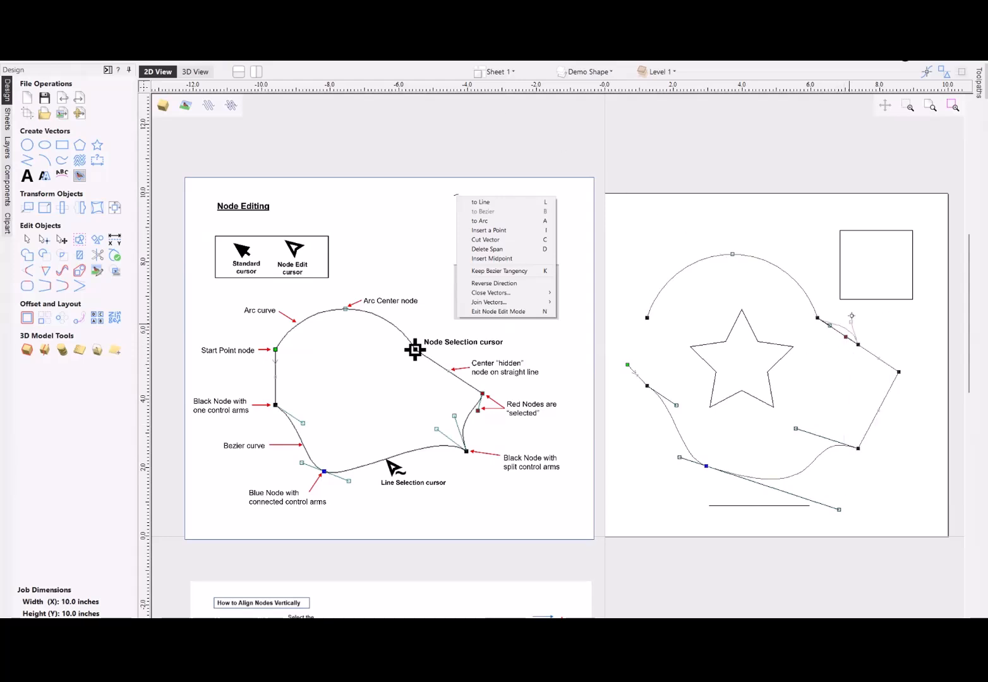
pyautogui.moveTo(845, 337); pyautogui.dragTo(857, 311)
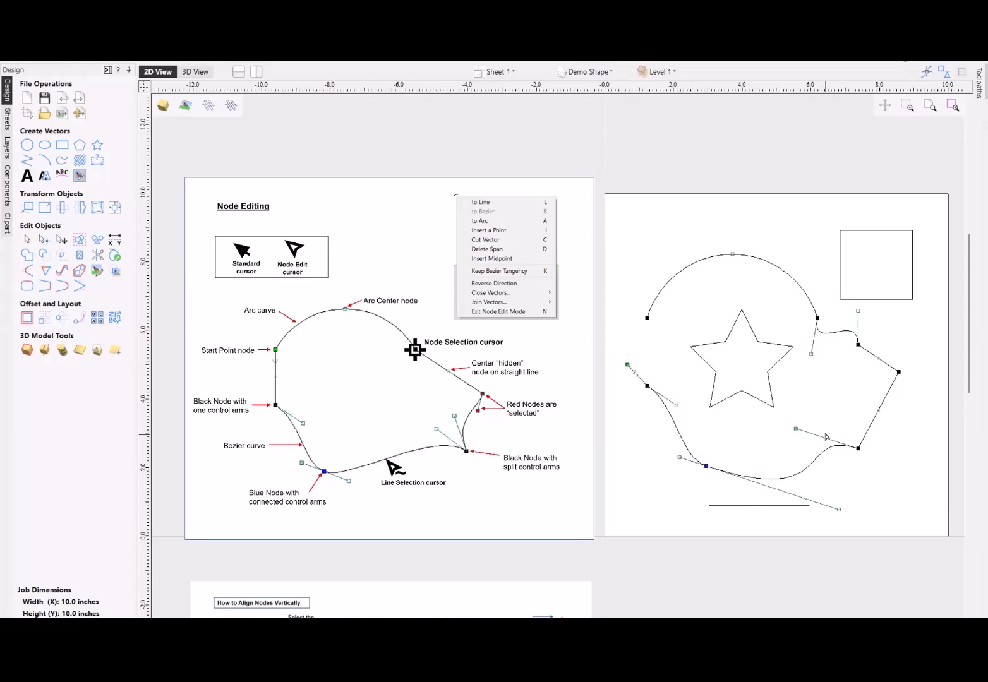
# - Convert the lower half of the upper sloping edge to an arc and bow it inward
pyautogui.rightClick(868, 358)
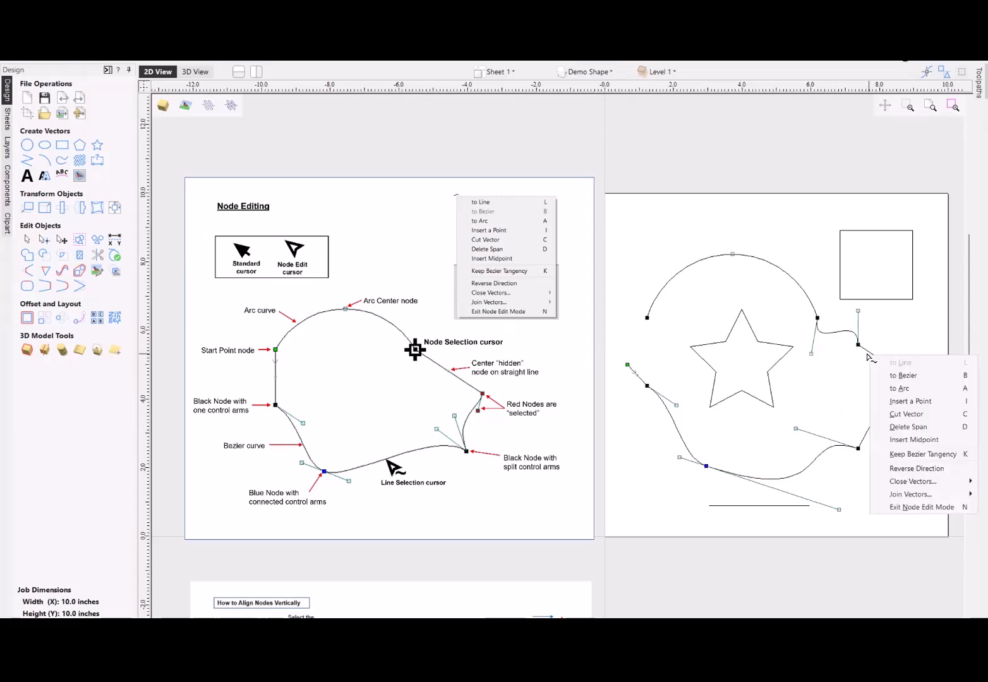
pyautogui.click(891, 388)
pyautogui.moveTo(889, 337); pyautogui.dragTo(865, 379)
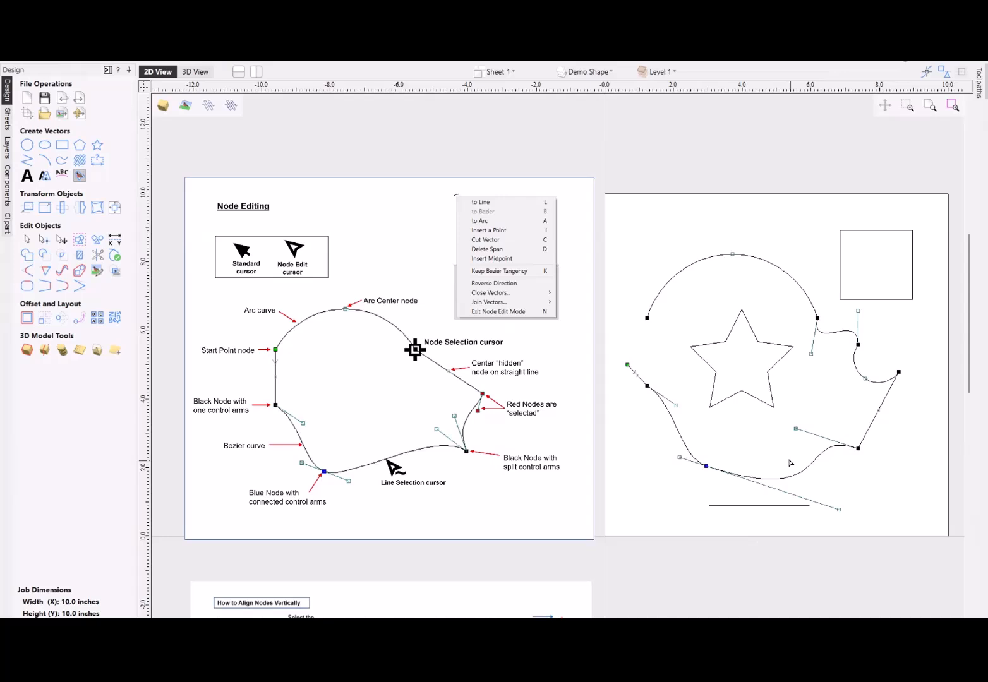
pyautogui.rightClick(876, 418)
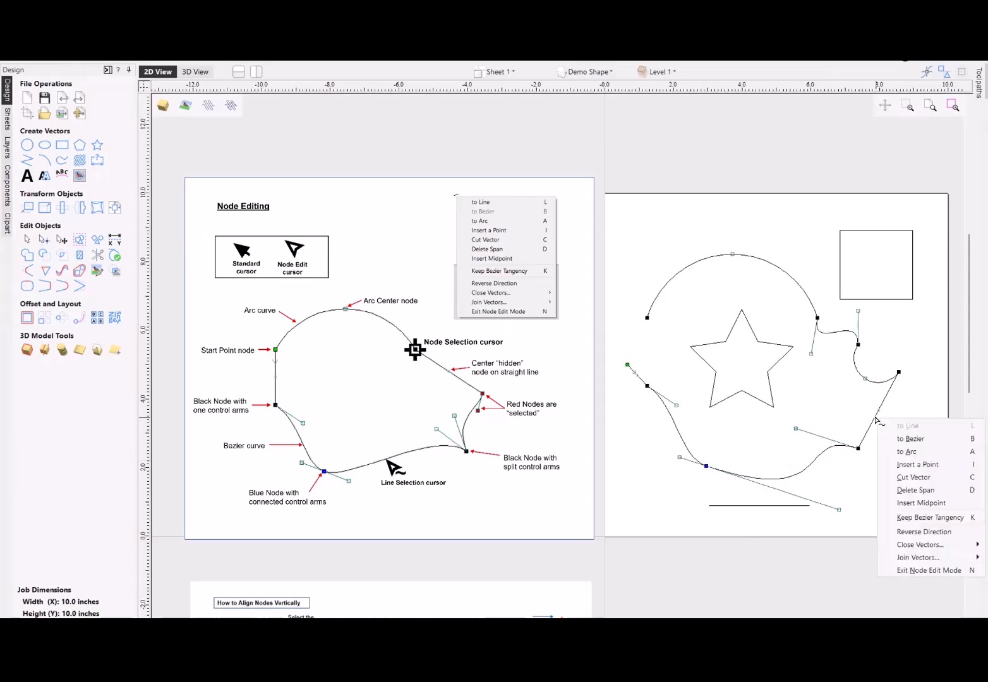
pyautogui.click(906, 464)
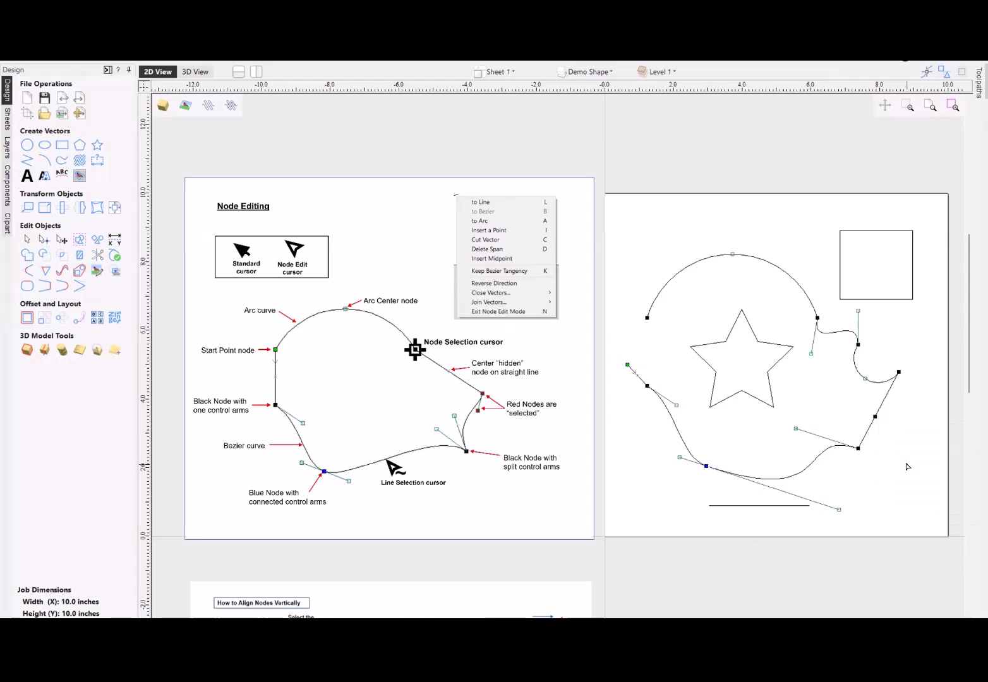
pyautogui.rightClick(870, 420)
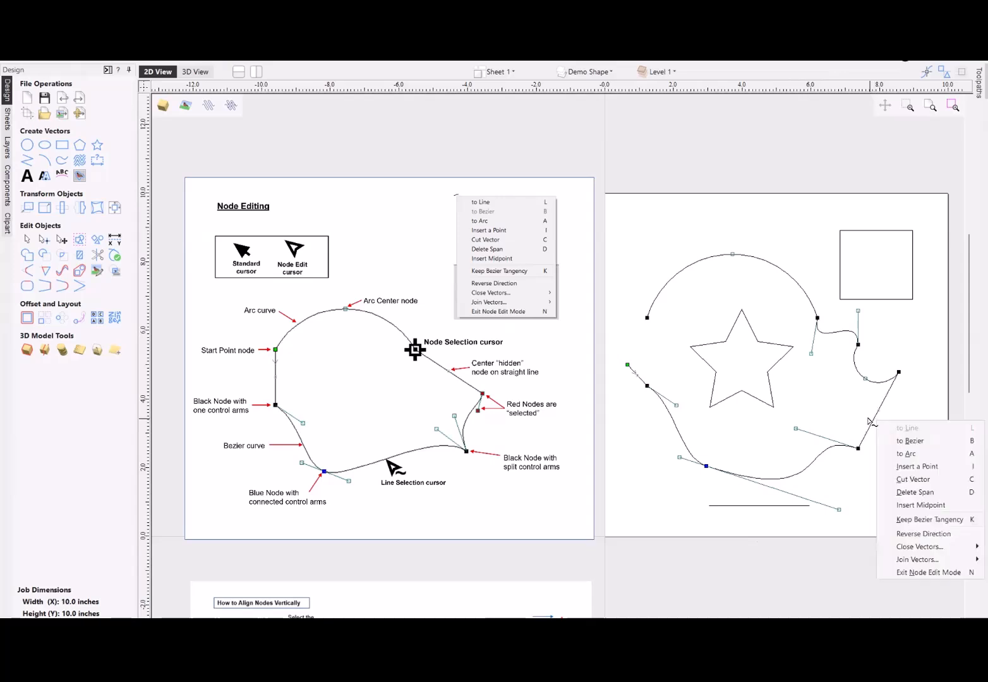
pyautogui.click(917, 484)
pyautogui.click(830, 448)
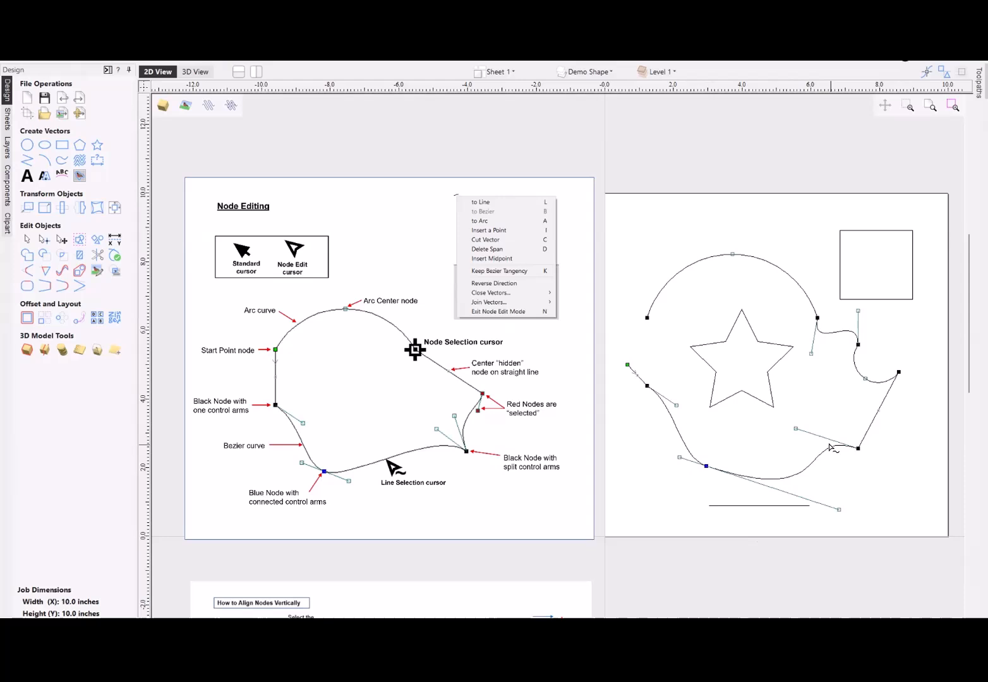
# - Delete the outline's blue smooth node at the bottom and the black node between the short straight span and the Bezier curve
pyautogui.rightClick(705, 464)
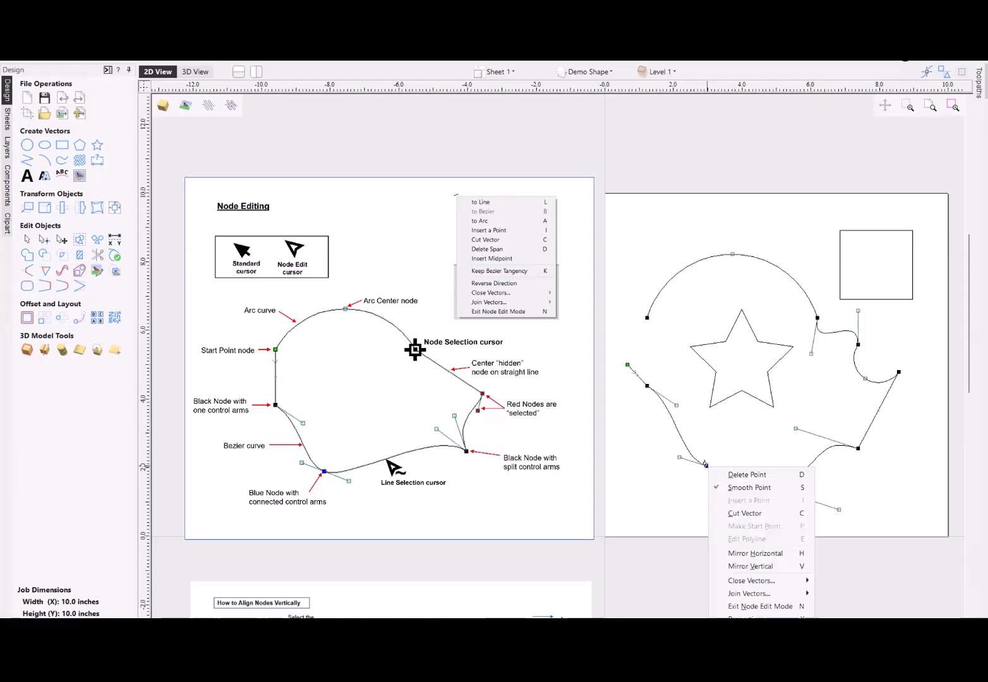
pyautogui.click(745, 475)
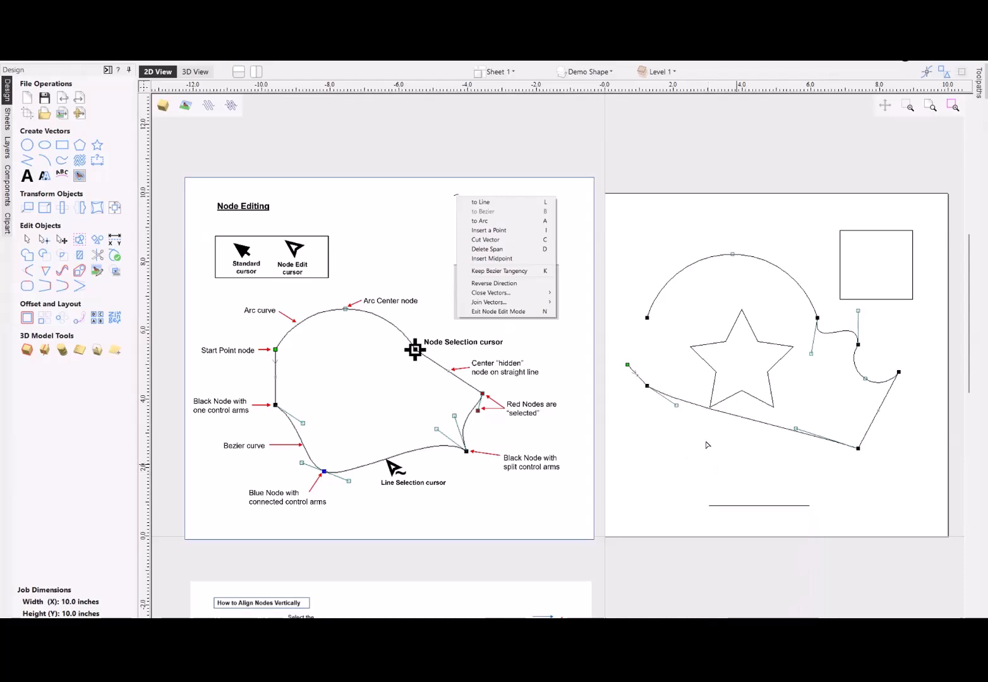
pyautogui.rightClick(647, 386)
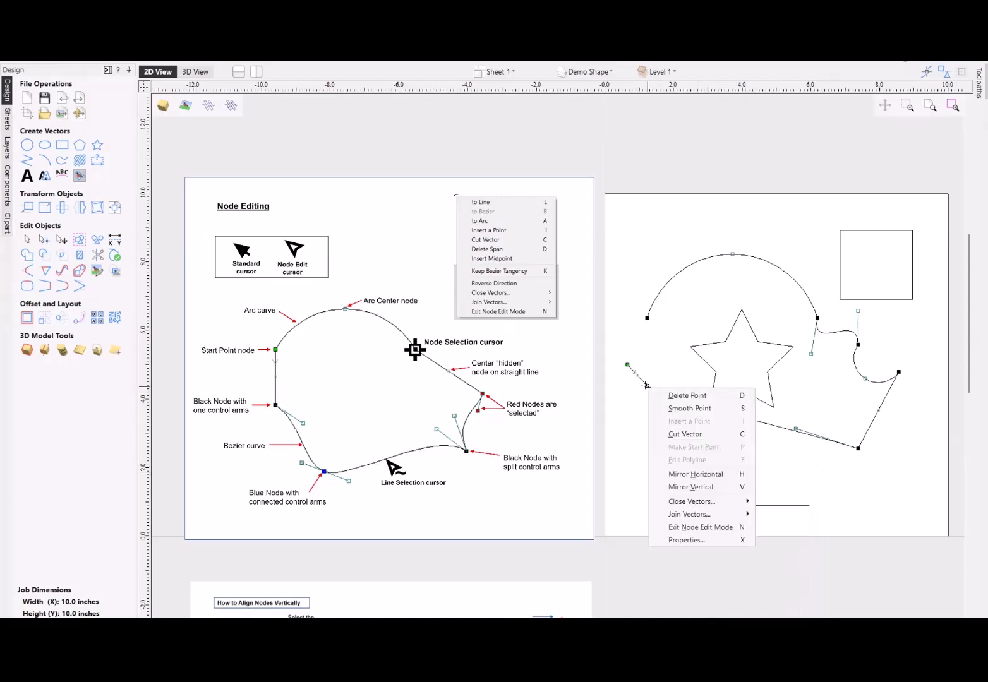
pyautogui.click(690, 396)
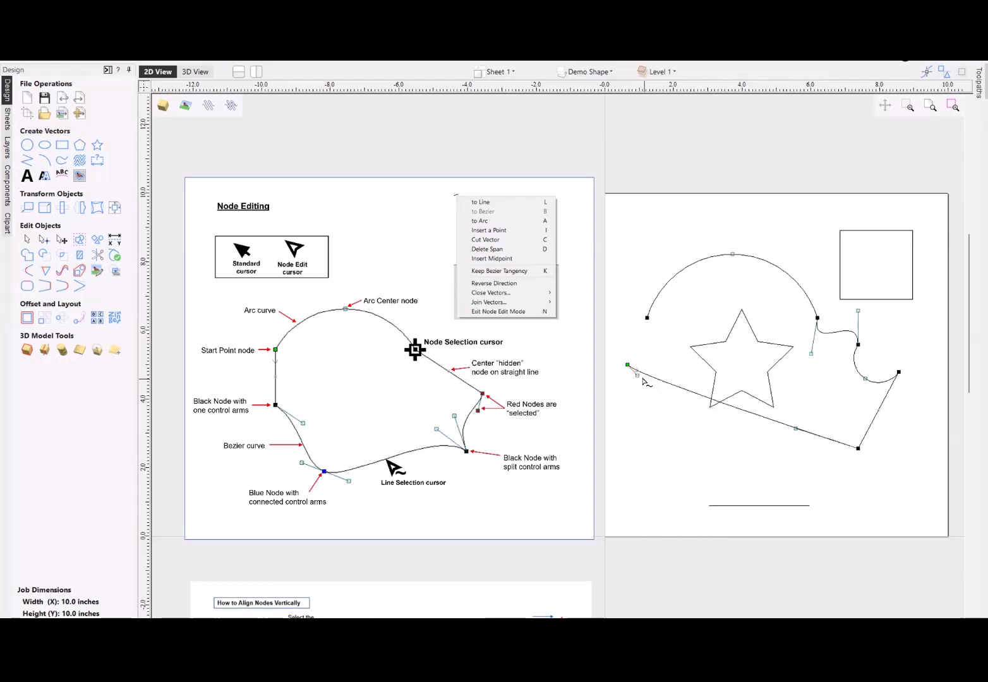
# - Pull both control arms of the long bottom Bezier curve downward so that it bows outward
pyautogui.moveTo(637, 376); pyautogui.dragTo(657, 455)
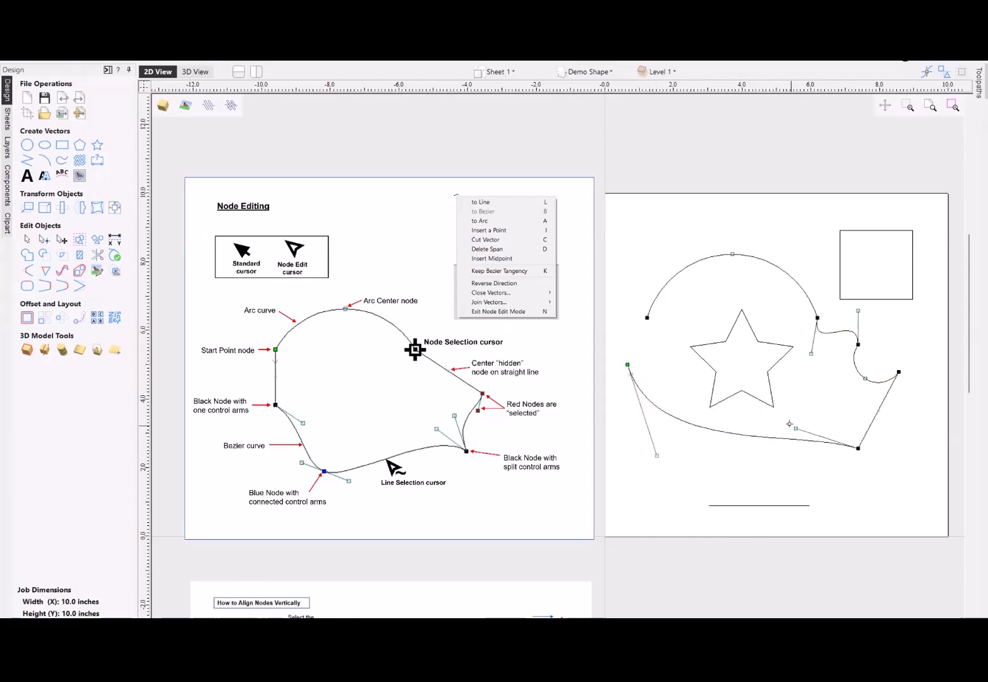
pyautogui.moveTo(795, 428); pyautogui.dragTo(759, 472)
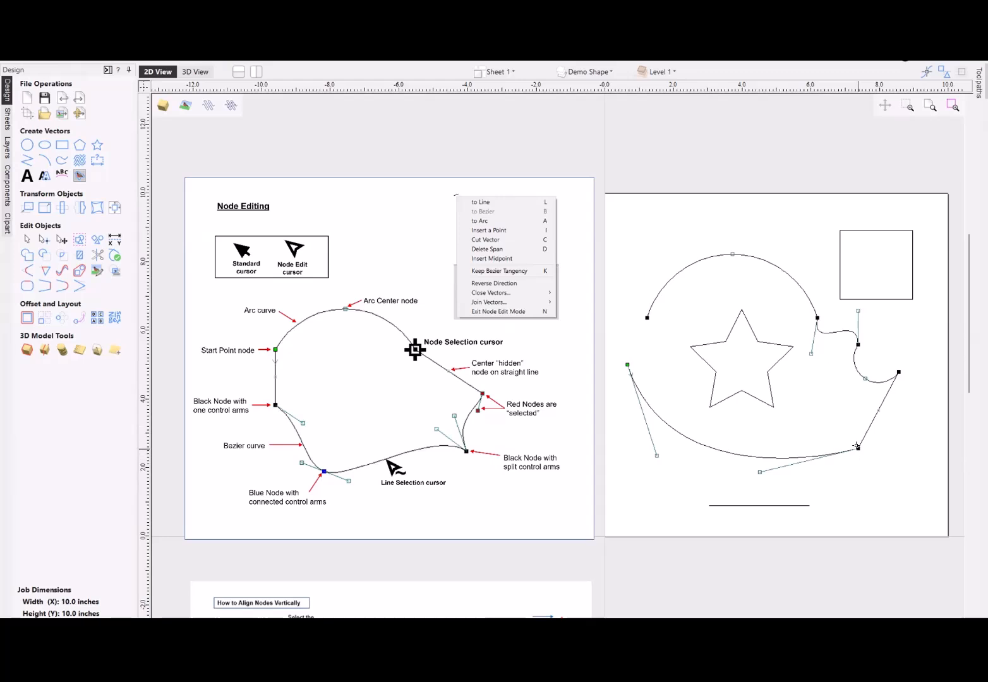
pyautogui.click(766, 474)
pyautogui.click(809, 456)
# - Turn the corner node at the end of the long bottom curve into a smooth point and swing its control arm downward
pyautogui.rightClick(857, 448)
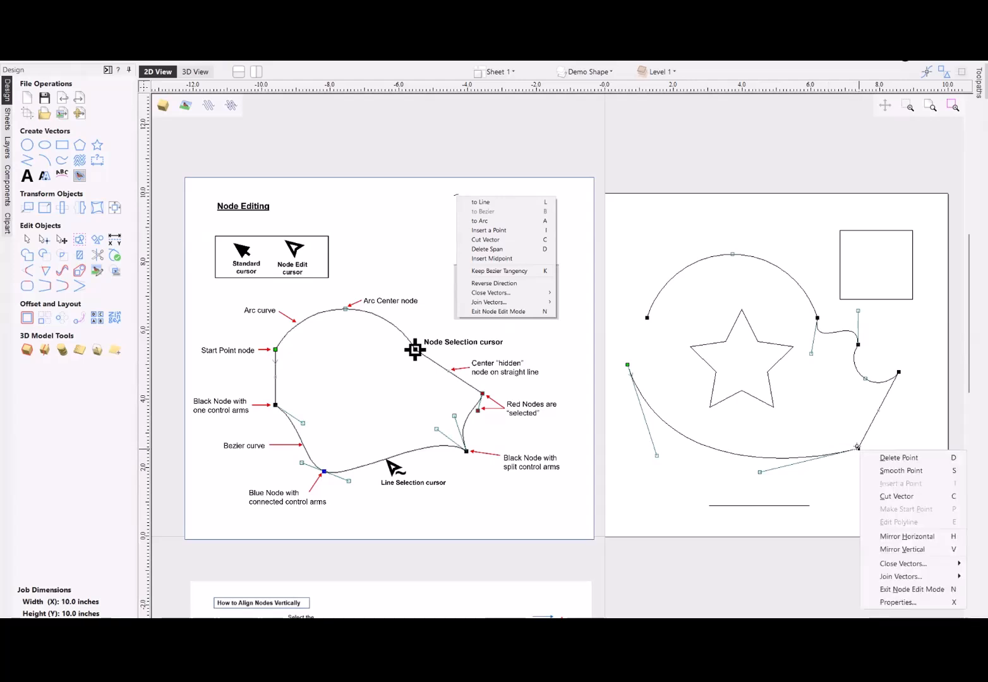
pyautogui.click(897, 471)
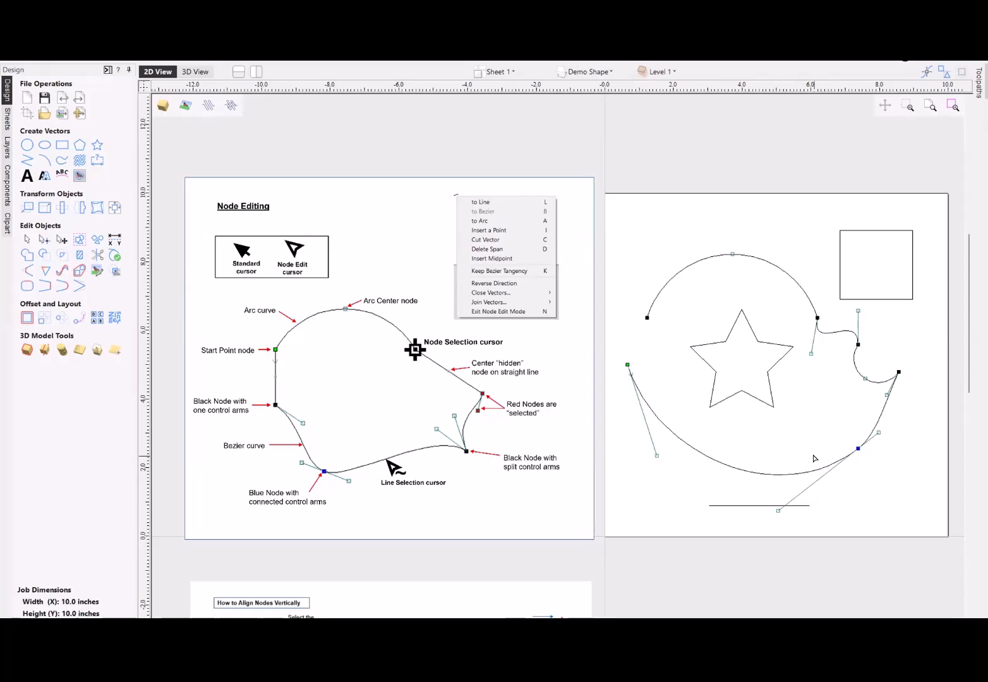
# - Select the star's two lower tip nodes together and move them downward to lengthen its legs
pyautogui.click(781, 361)
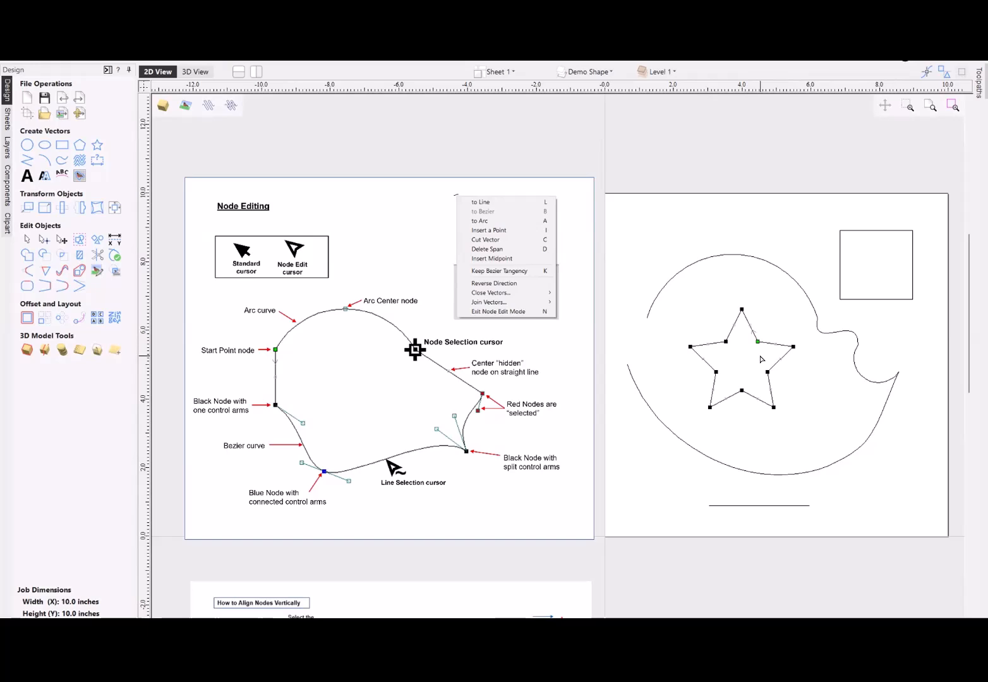
pyautogui.scroll(1, 744, 326)
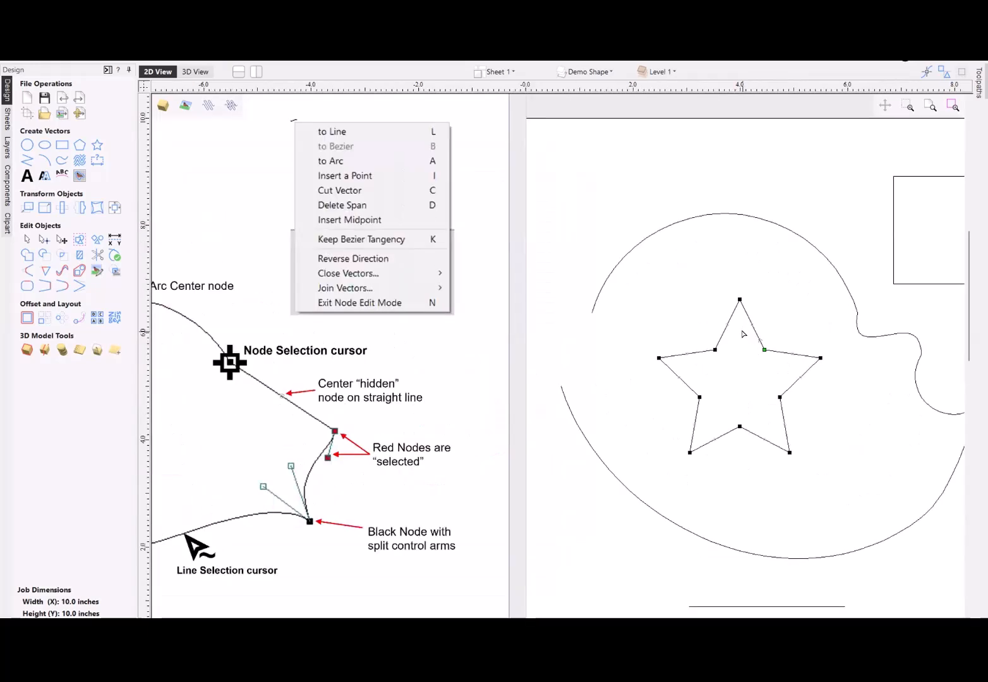
pyautogui.scroll(2, 802, 369)
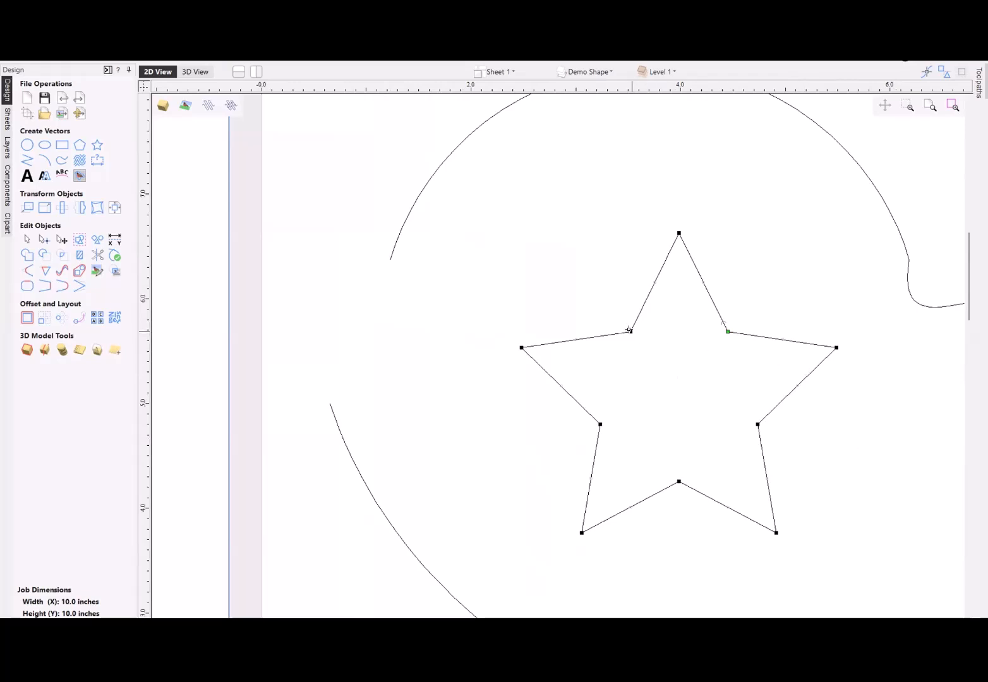
pyautogui.scroll(-2, 660, 352)
pyautogui.moveTo(573, 456); pyautogui.dragTo(803, 501)
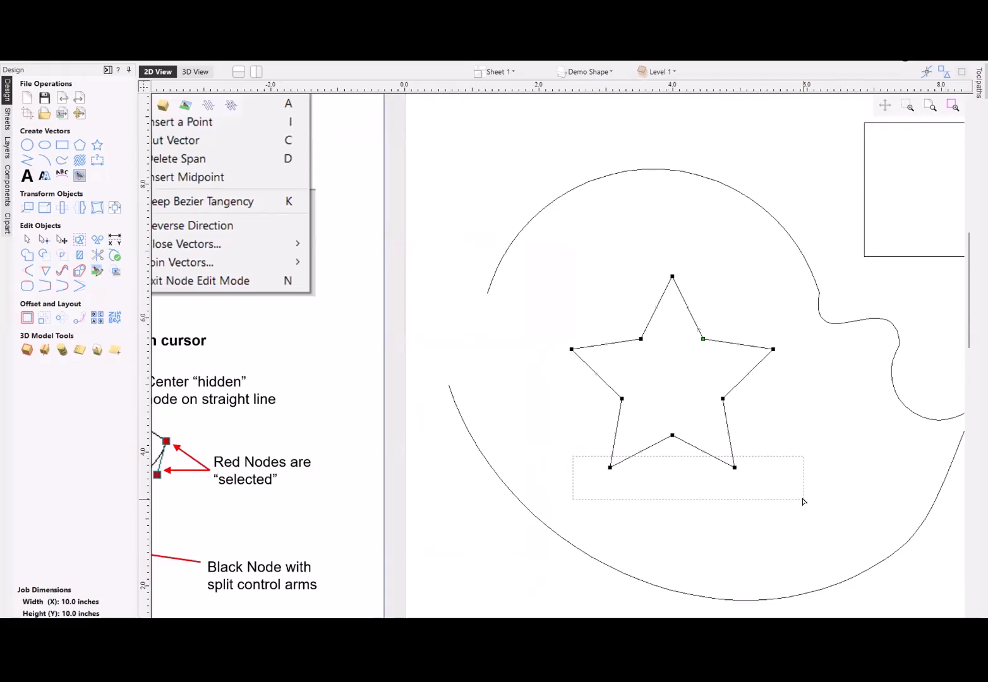
pyautogui.moveTo(803, 501); pyautogui.dragTo(804, 502)
pyautogui.moveTo(734, 468); pyautogui.dragTo(740, 545)
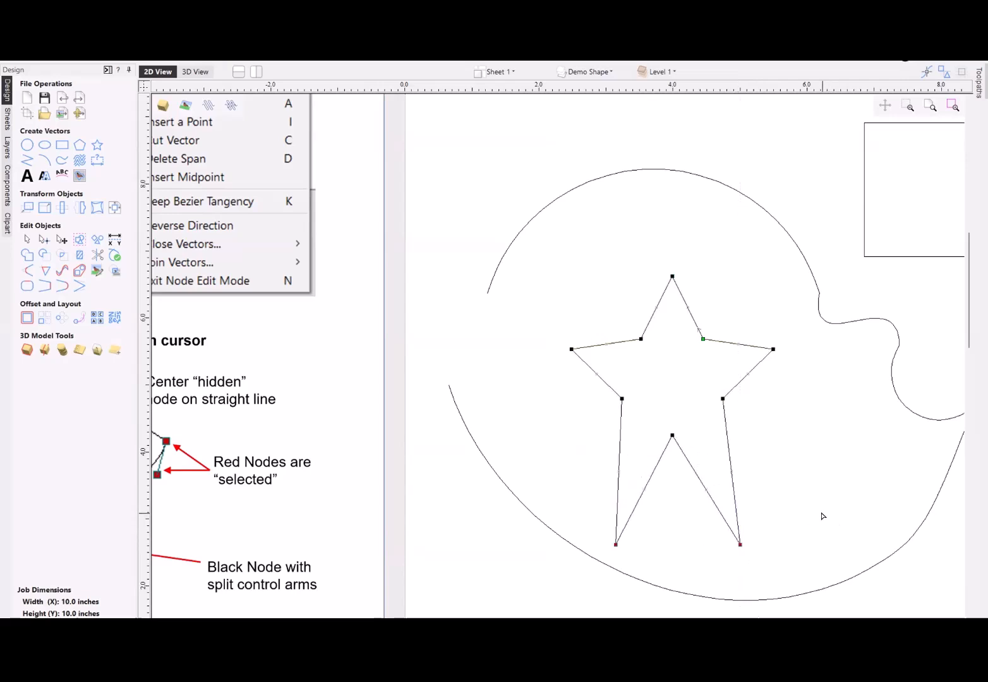
# - Nudge the star's two selected lower tip nodes up three increments and back down three increments
pyautogui.press('Up')
pyautogui.press('Up')
pyautogui.press('Up')
pyautogui.press('Up')
pyautogui.press('Up')
pyautogui.press('Up')
pyautogui.press('Up')
pyautogui.press('Up')
pyautogui.press('Up')
pyautogui.press('Up')
pyautogui.press('Up')
pyautogui.press('Up')
pyautogui.press('Up')
pyautogui.press('Up')
pyautogui.press('Up')
pyautogui.press('Up')
pyautogui.press('Up')
pyautogui.press('Up')
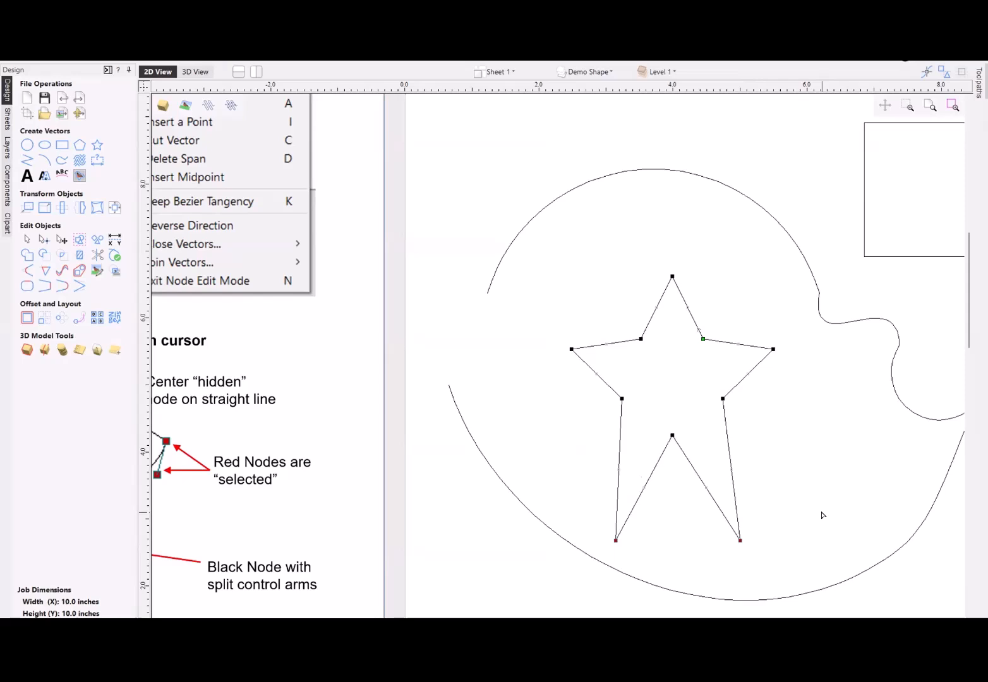
pyautogui.press('Down')
pyautogui.press('Down')
pyautogui.press('Down')
pyautogui.press('Down')
pyautogui.press('Down')
pyautogui.press('Down')
pyautogui.press('Down')
pyautogui.press('Down')
pyautogui.press('Down')
pyautogui.press('Down')
pyautogui.press('Down')
pyautogui.press('Down')
pyautogui.press('Down')
pyautogui.press('Down')
pyautogui.press('Down')
pyautogui.press('Down')
pyautogui.press('Down')
pyautogui.press('Down')
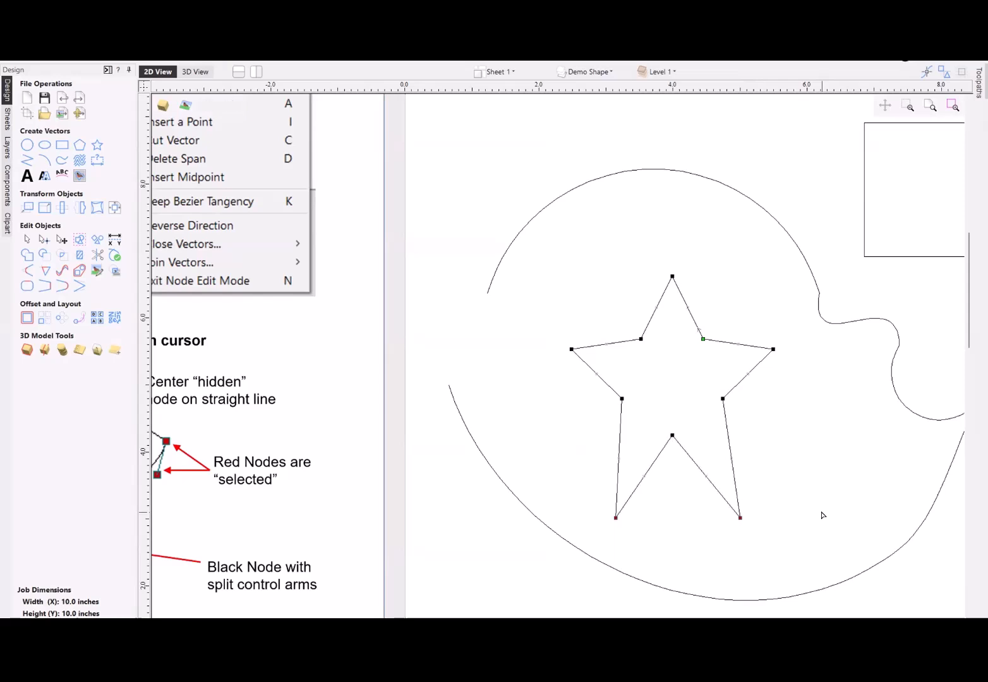
# - Move the star's right tip node to absolute position X 5.5, Y 5.5 inches through its node properties
pyautogui.click(774, 350)
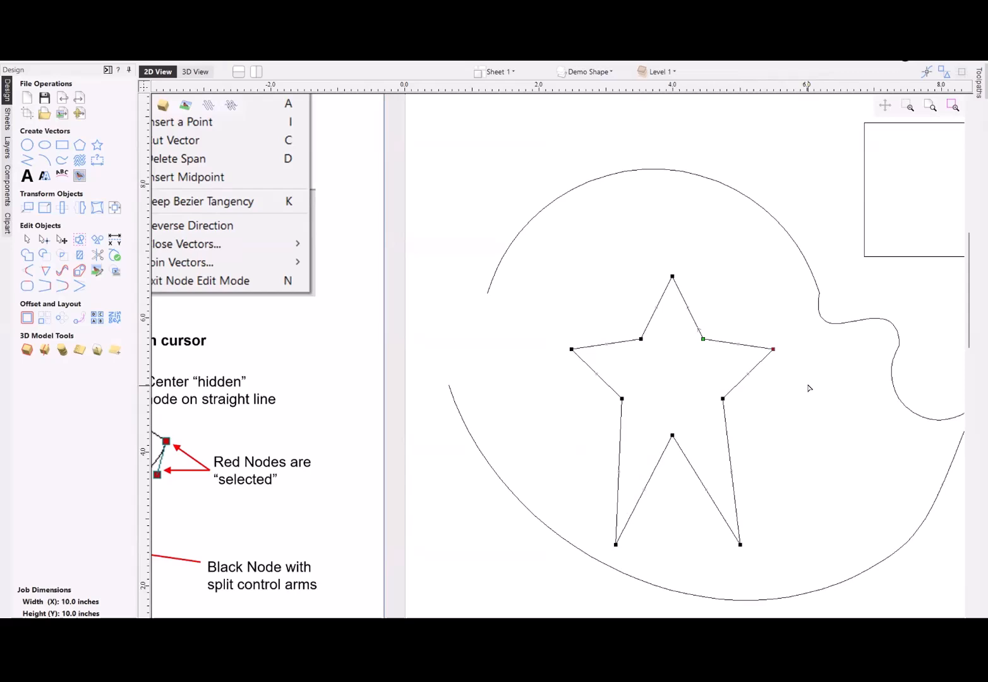
pyautogui.rightClick(772, 347)
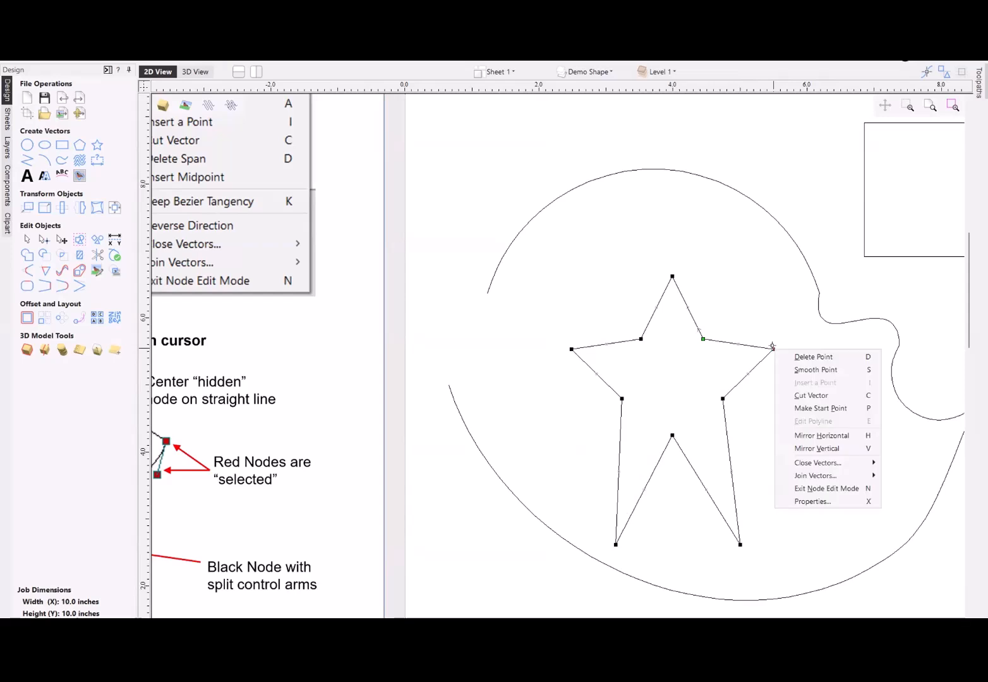
pyautogui.click(811, 501)
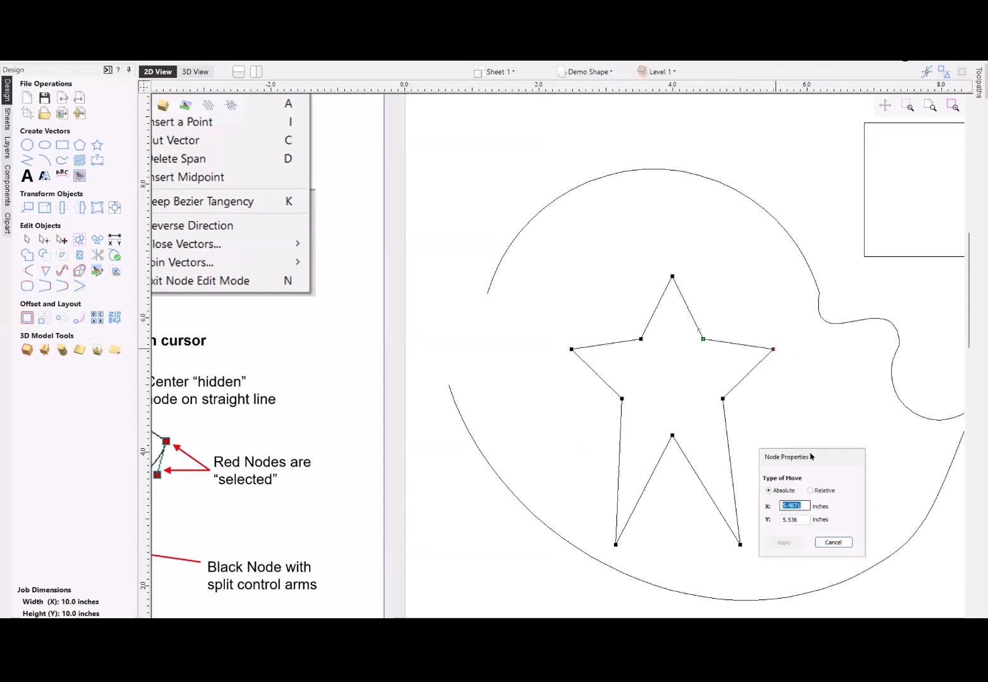
pyautogui.moveTo(816, 452); pyautogui.dragTo(771, 209)
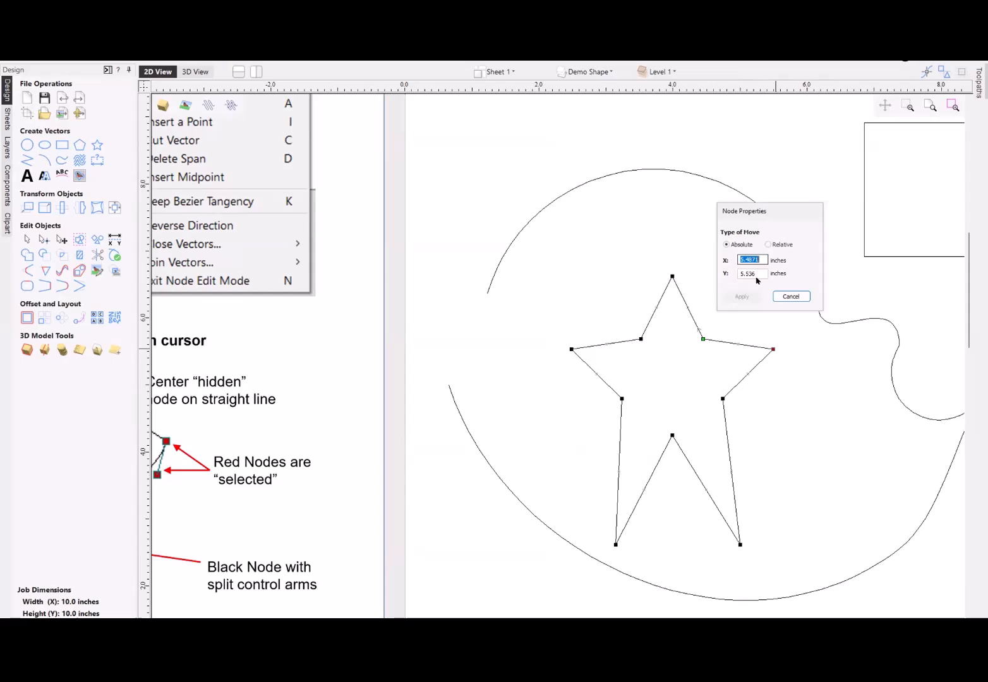
pyautogui.click(768, 244)
pyautogui.click(727, 245)
pyautogui.moveTo(762, 259); pyautogui.dragTo(695, 263)
pyautogui.write('5.5')
pyautogui.press('Tab')
pyautogui.write('5')
pyautogui.click(744, 295)
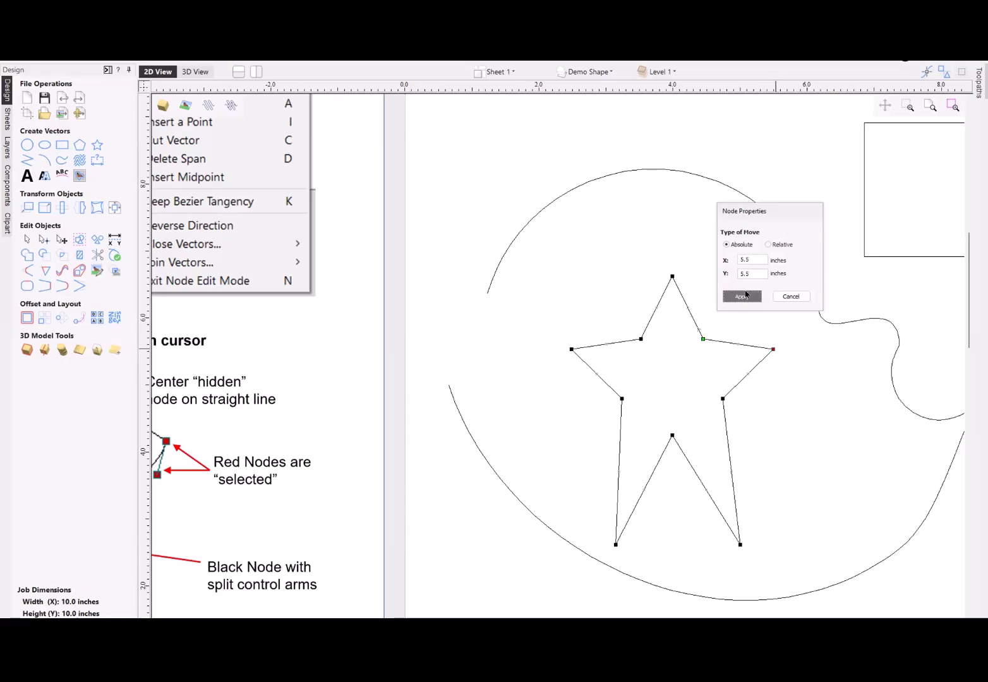
# - Move the star's right tip node by a relative X distance of 1 inch through its node properties
pyautogui.rightClick(773, 350)
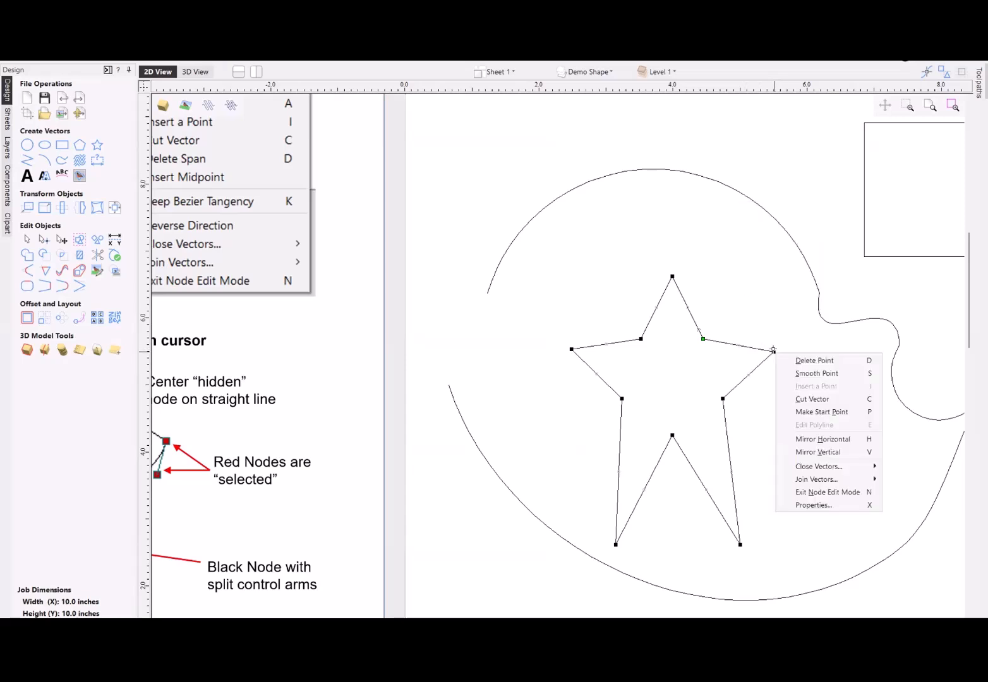
pyautogui.click(814, 506)
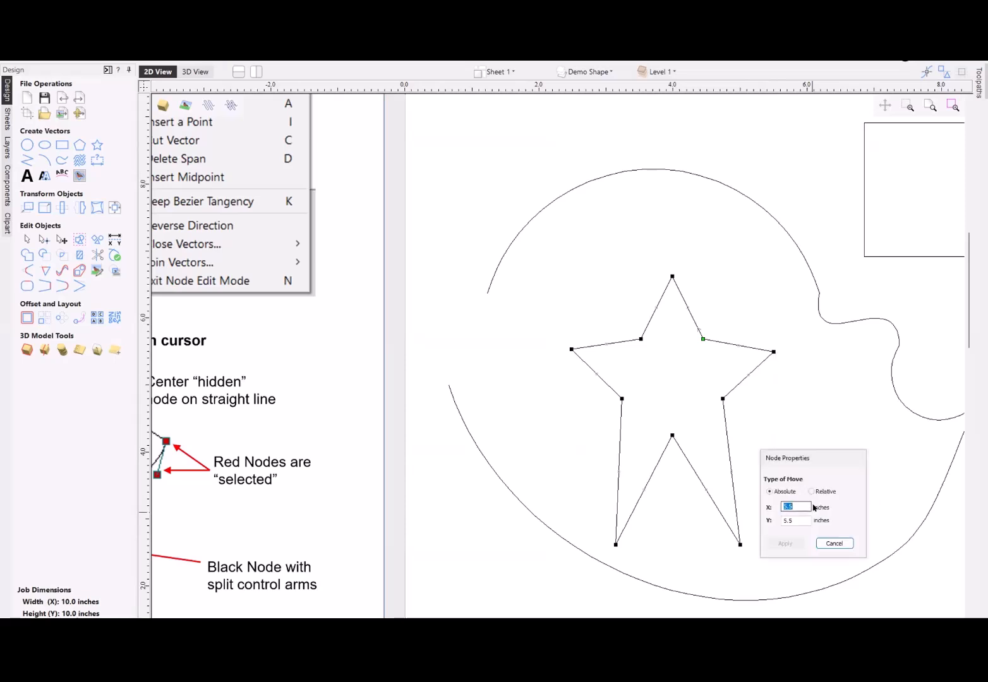
pyautogui.click(811, 491)
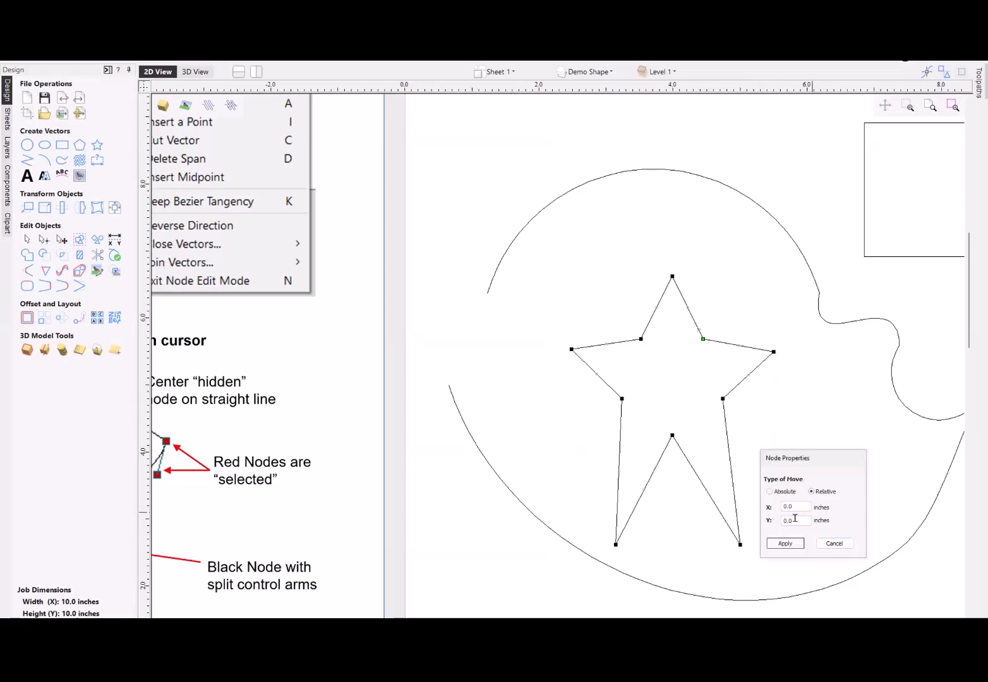
pyautogui.click(796, 519)
pyautogui.hotkey('shift', 'Tab')
pyautogui.write('1')
pyautogui.click(785, 544)
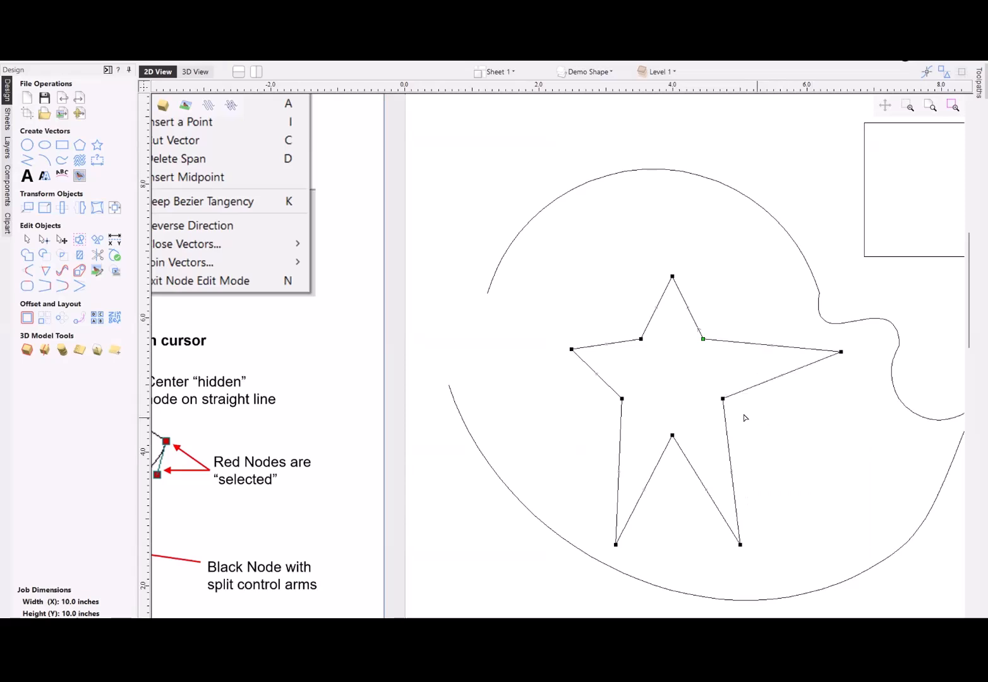
# - Distort the rectangle by moving its top-right node upward and its bottom-left node outward to the left
pyautogui.scroll(-2, 681, 387)
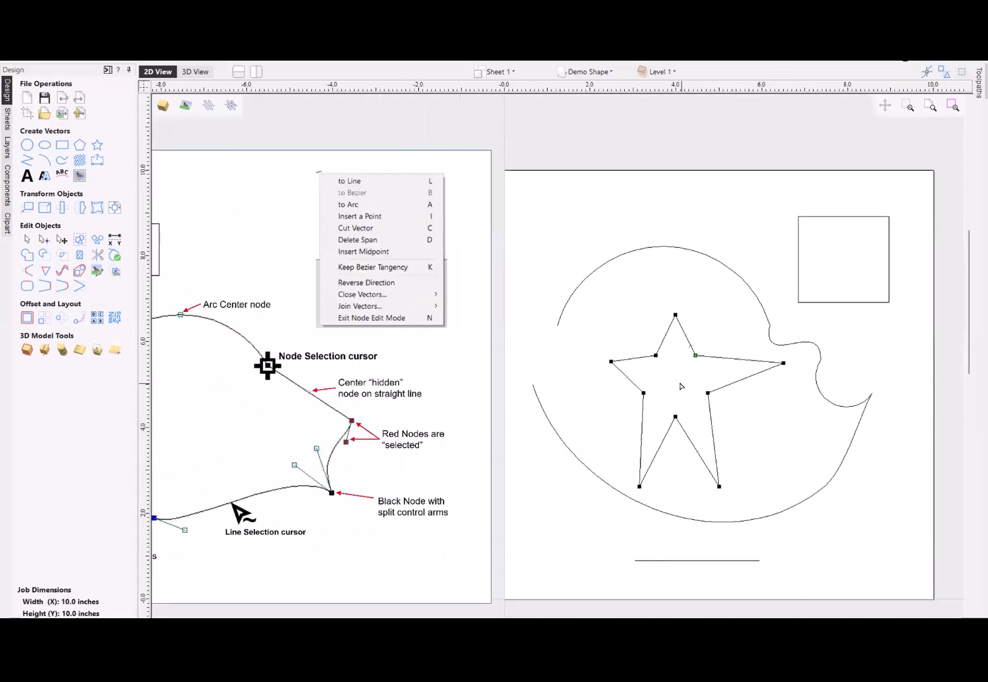
pyautogui.scroll(-1, 681, 386)
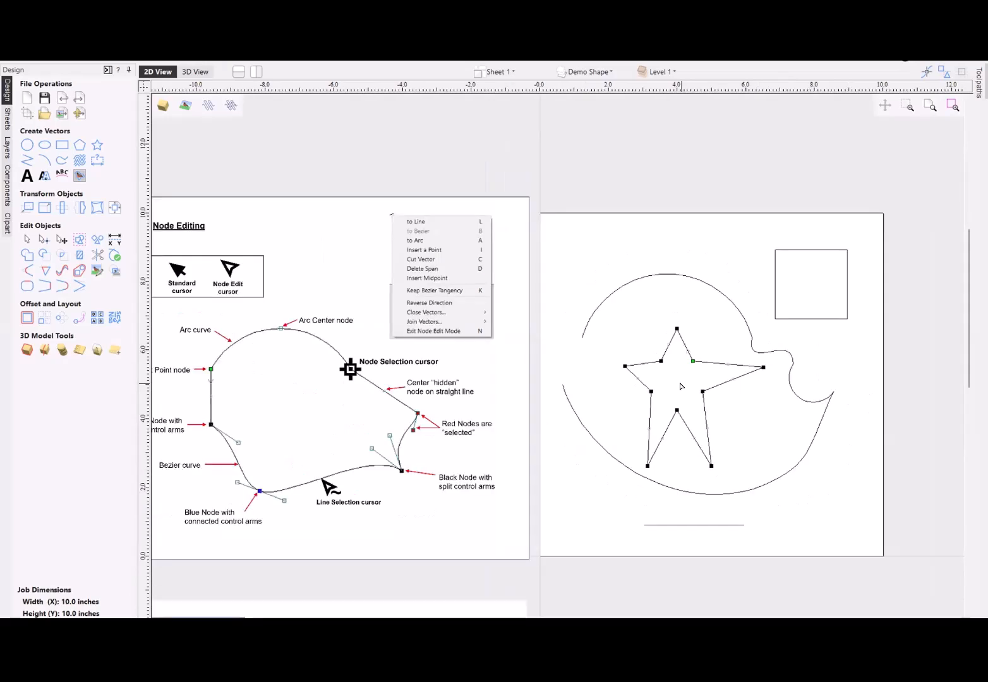
pyautogui.click(827, 319)
pyautogui.scroll(2, 837, 286)
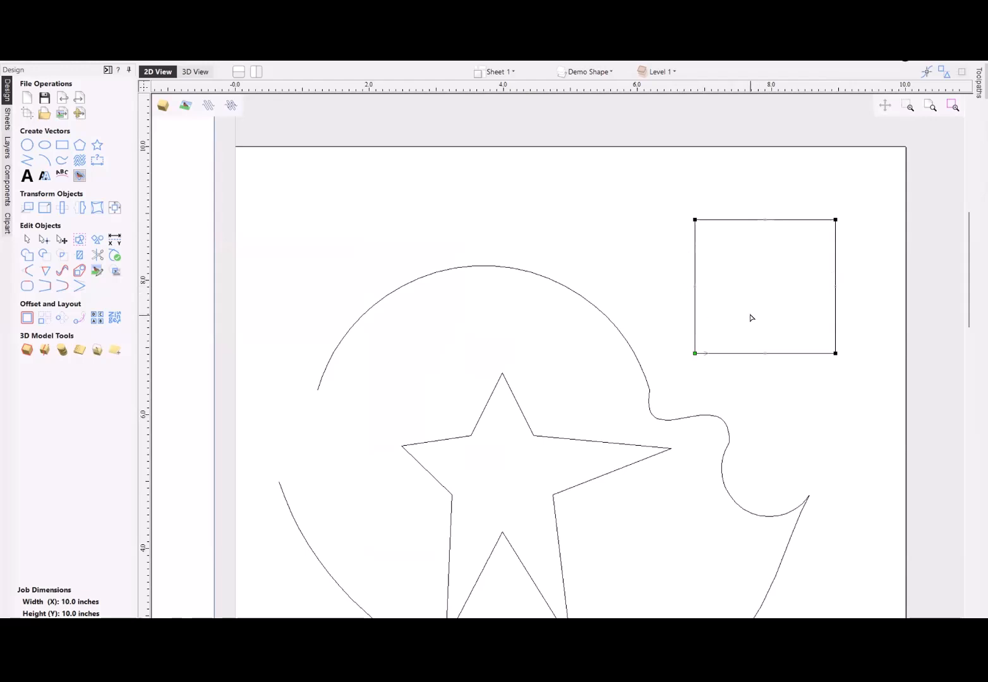
pyautogui.moveTo(835, 219); pyautogui.dragTo(835, 193)
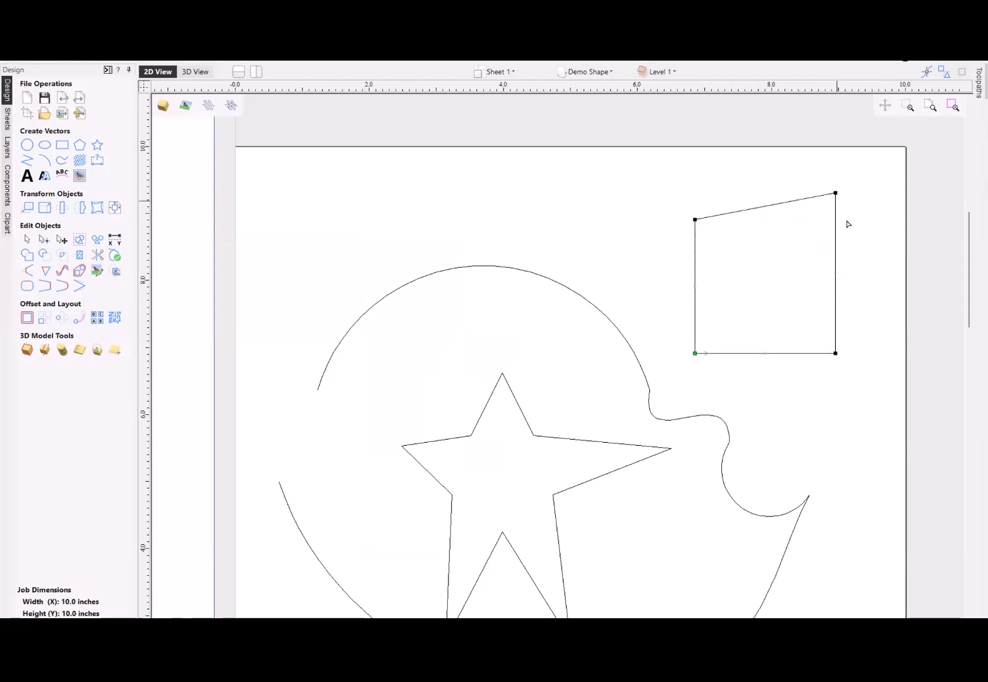
pyautogui.moveTo(695, 353); pyautogui.dragTo(670, 353)
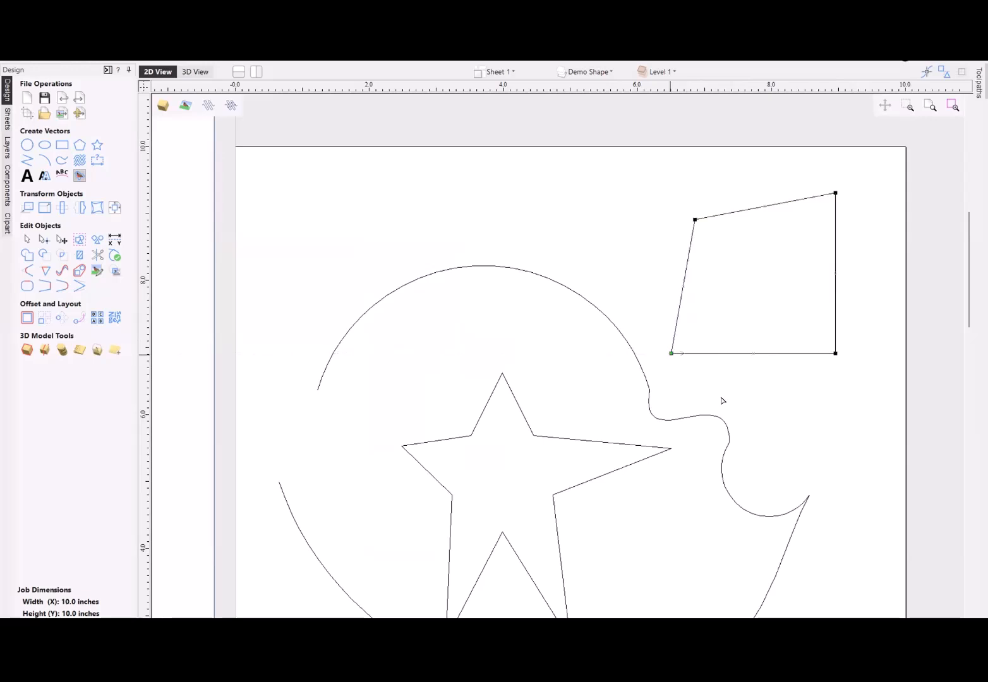
# - Align the rectangle's top two nodes at the top-right node's height and its left two nodes vertically with the bottom-left node
pyautogui.click(753, 399)
pyautogui.click(778, 205)
pyautogui.moveTo(612, 166); pyautogui.dragTo(893, 253)
pyautogui.press('y')
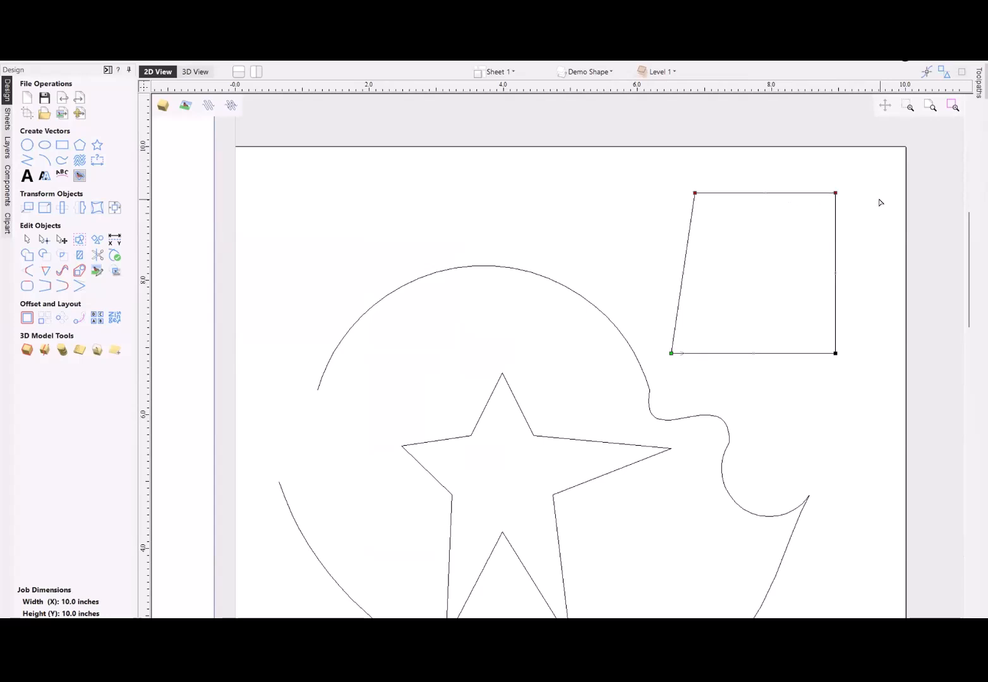
pyautogui.moveTo(617, 170); pyautogui.dragTo(717, 388)
pyautogui.press('x')
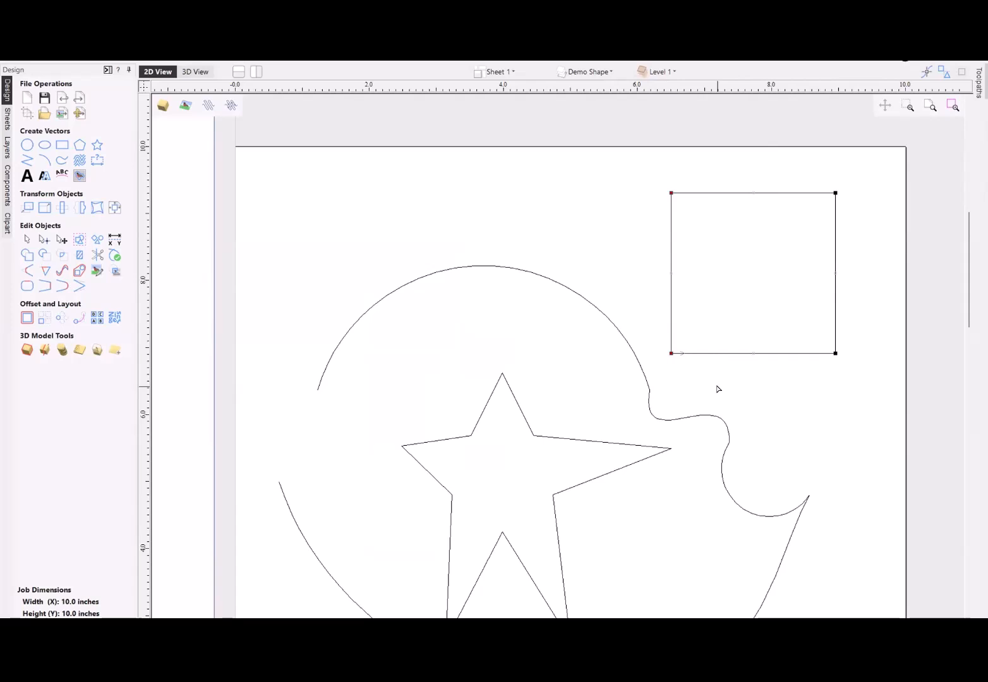
# - Distort the rectangle again by moving its bottom-left and top-right nodes inward
pyautogui.click(698, 323)
pyautogui.click(672, 355)
pyautogui.moveTo(673, 355); pyautogui.dragTo(708, 332)
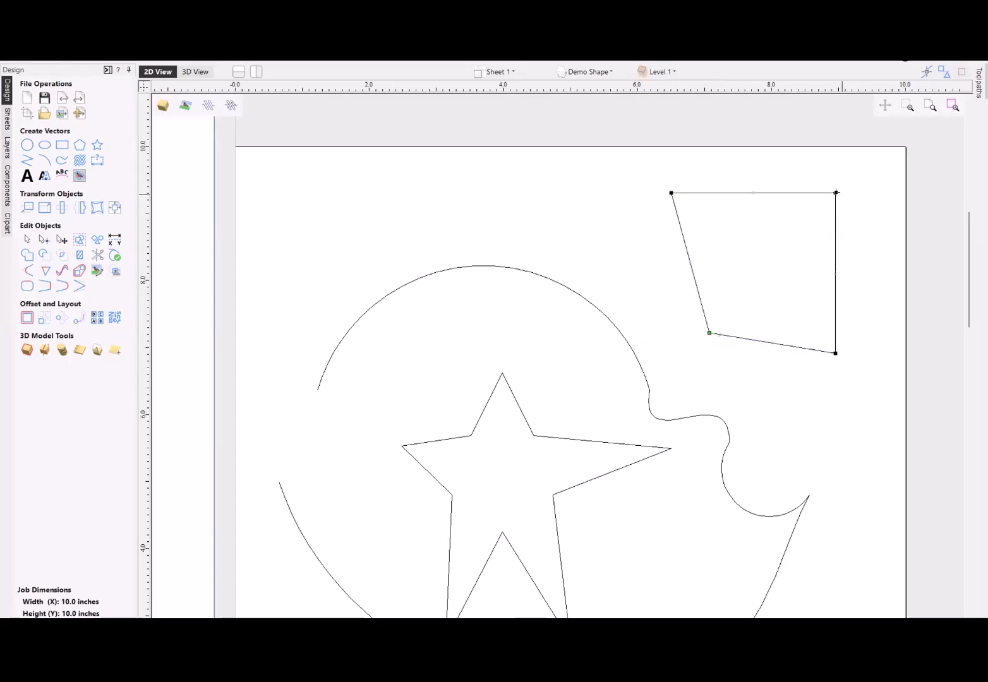
pyautogui.moveTo(835, 192); pyautogui.dragTo(777, 239)
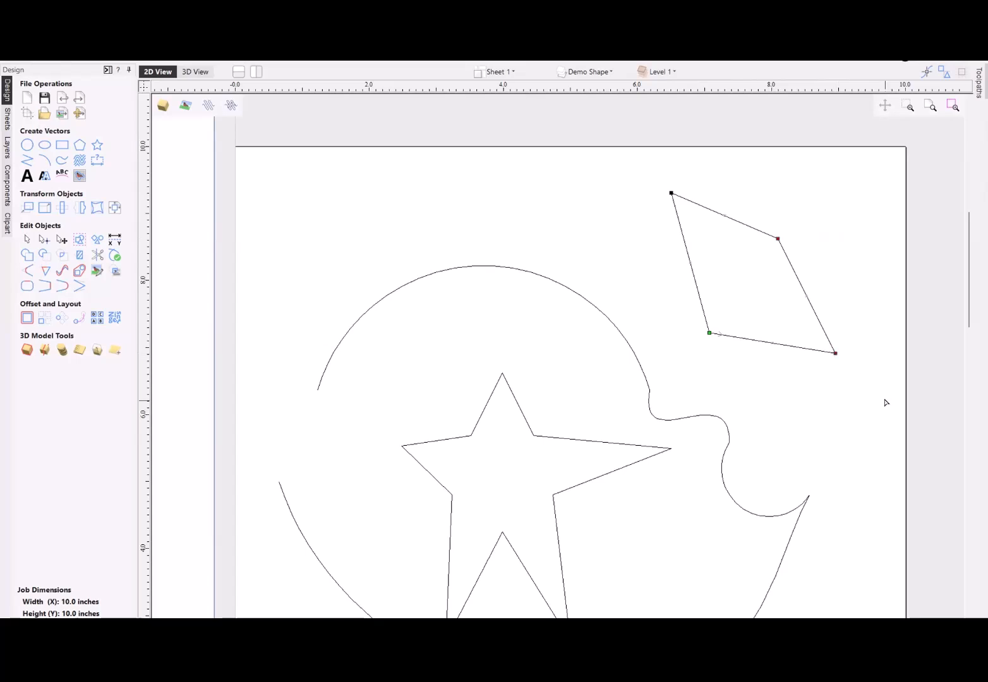
# - Align the rectangle's two right nodes vertically, undo it, and realign them using the bottom-right node as the reference
pyautogui.press('x')
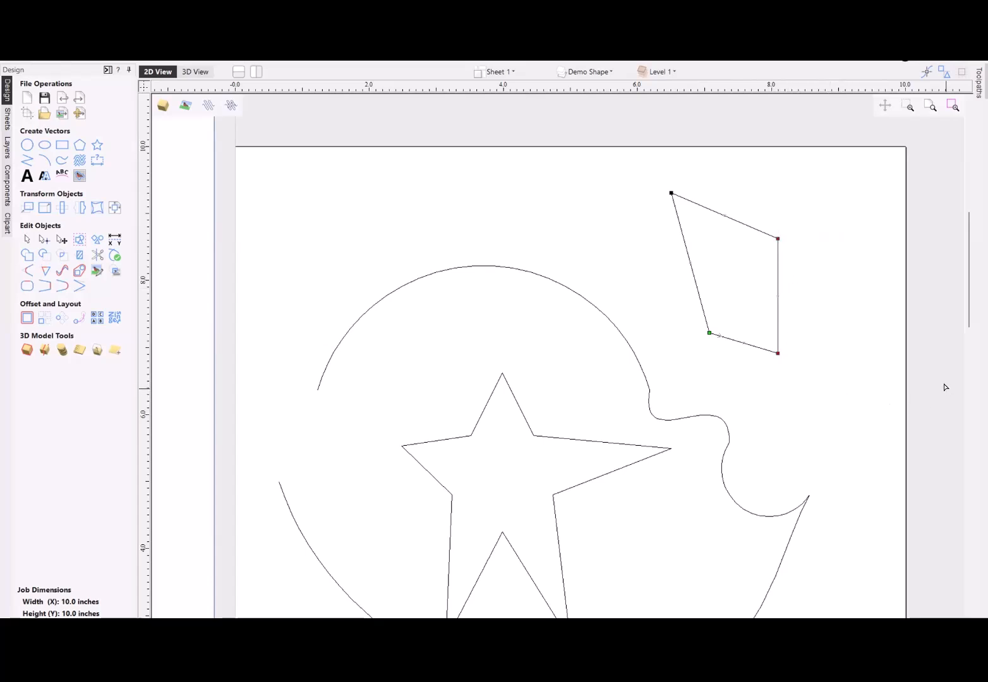
pyautogui.hotkey('ctrl', 'z')
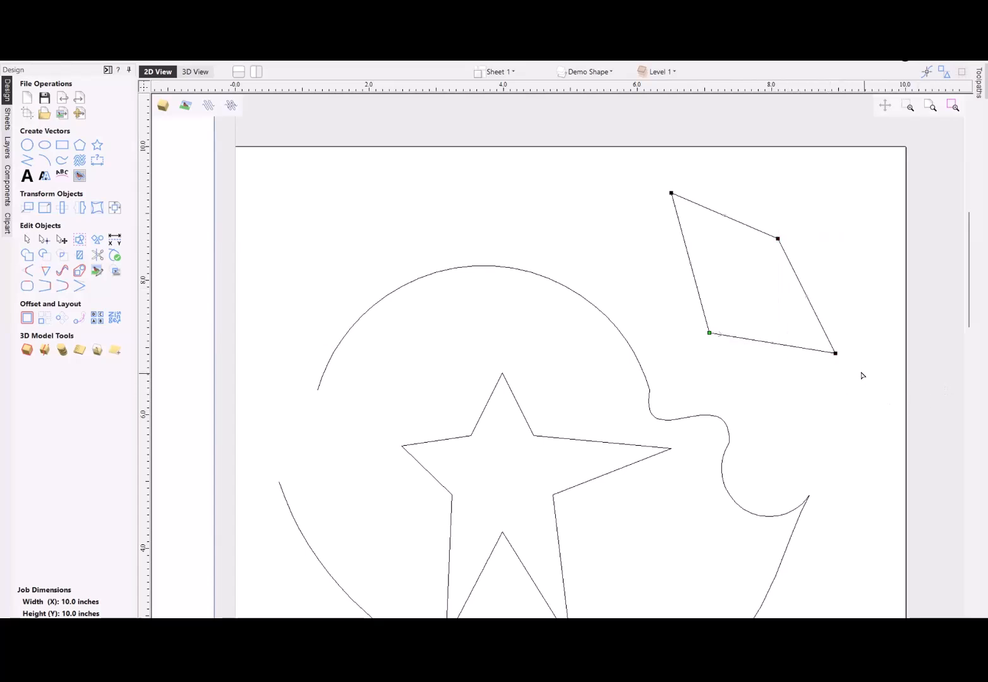
pyautogui.click(829, 354)
pyautogui.click(830, 354)
pyautogui.click(777, 239)
pyautogui.press('x')
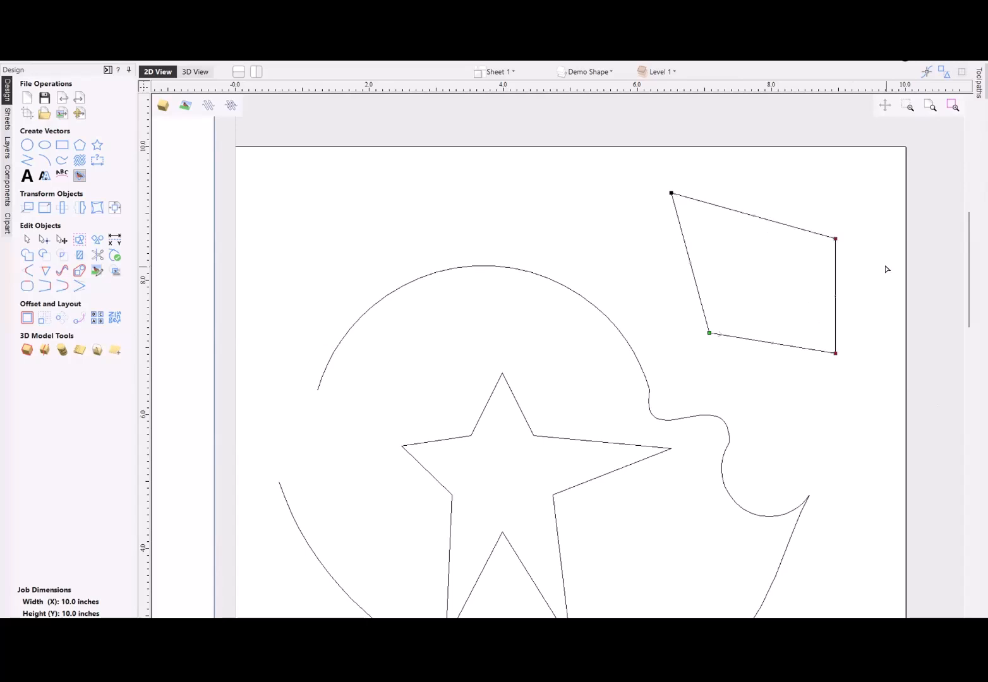
# - Align the rectangle's bottom-left node horizontally with its bottom-right node
pyautogui.click(850, 364)
pyautogui.click(836, 354)
pyautogui.keyDown('shift'); pyautogui.click(709, 333); pyautogui.keyUp('shift')
pyautogui.press('y')
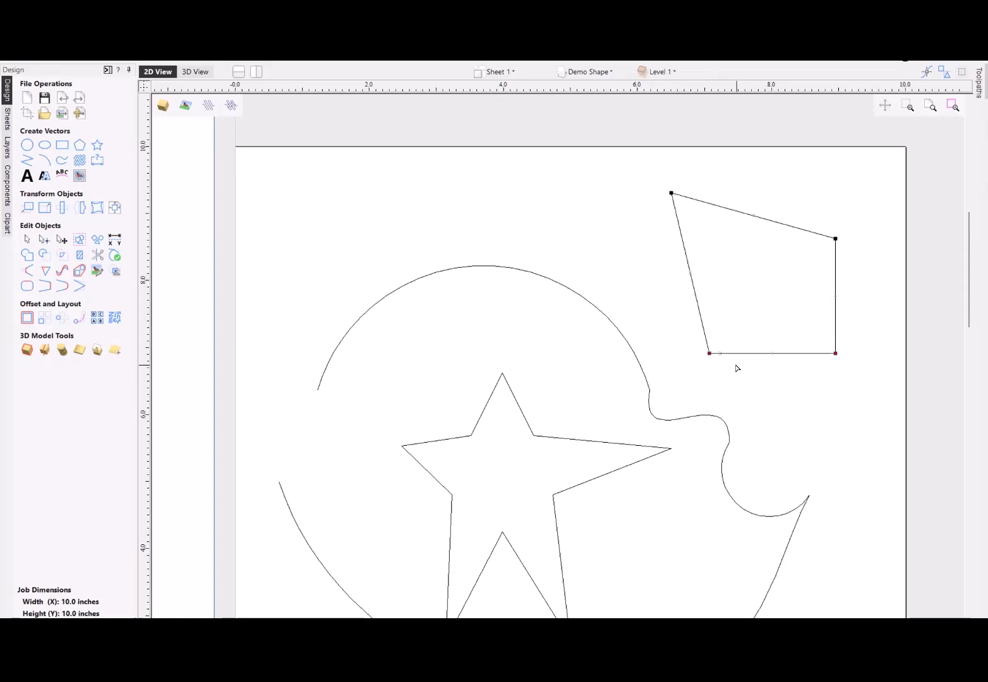
# - Align the rectangle's top-left node vertically with its bottom-left node
pyautogui.click(736, 369)
pyautogui.click(709, 354)
pyautogui.click(709, 354)
pyautogui.keyDown('shift'); pyautogui.click(670, 194); pyautogui.keyUp('shift')
pyautogui.press('x')
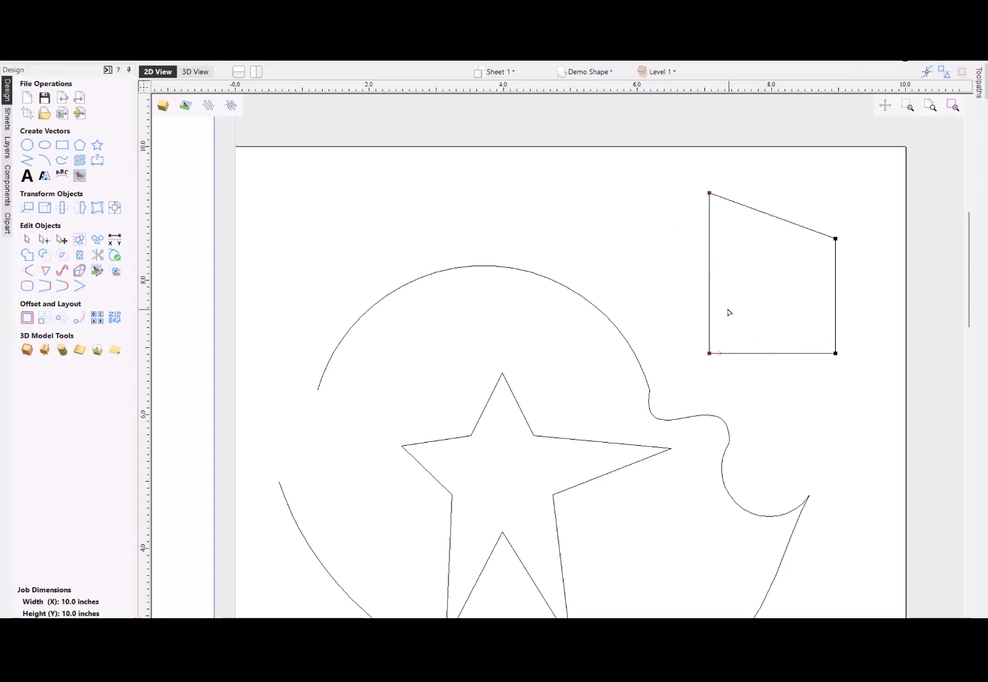
# - Align the rectangle's top-left node horizontally with its top-right node to square off the shape
pyautogui.click(744, 219)
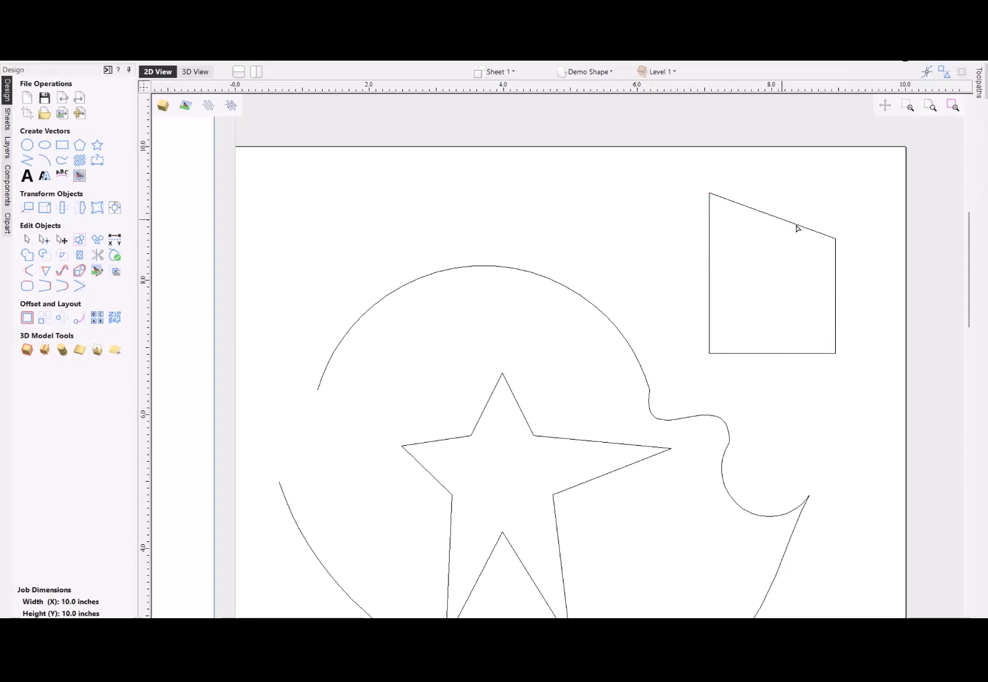
pyautogui.click(827, 237)
pyautogui.moveTo(710, 192); pyautogui.dragTo(836, 213)
pyautogui.hotkey('ctrl', 'z')
pyautogui.click(834, 238)
pyautogui.keyDown('shift'); pyautogui.click(709, 192); pyautogui.keyUp('shift')
pyautogui.press('y')
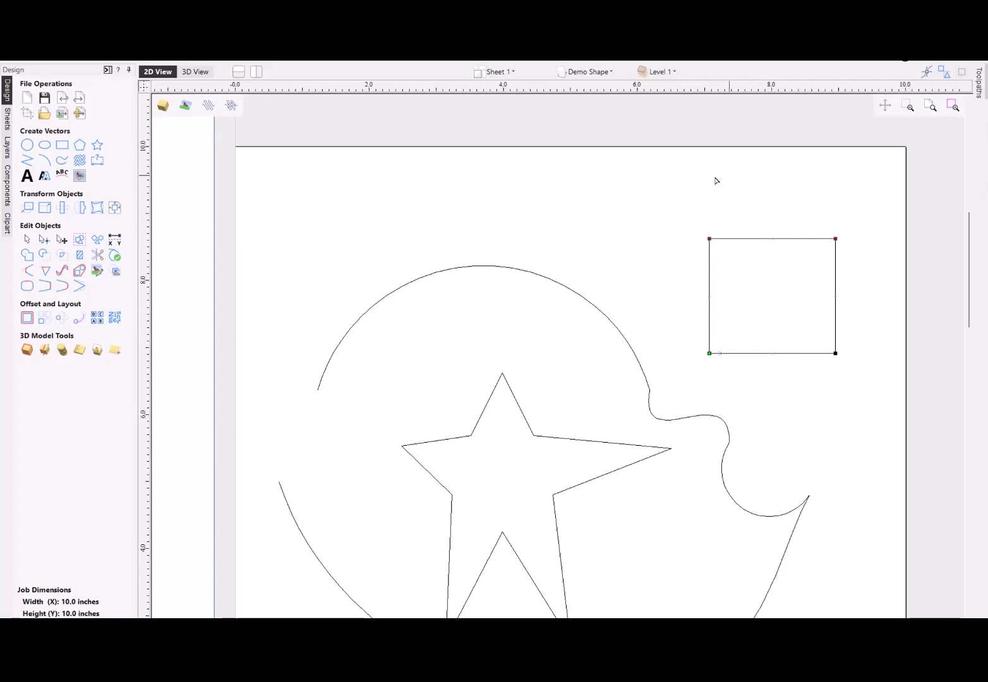
# - Align the star's left and right tip nodes and its two upper inner nodes on one horizontal line
pyautogui.scroll(-2, 788, 318)
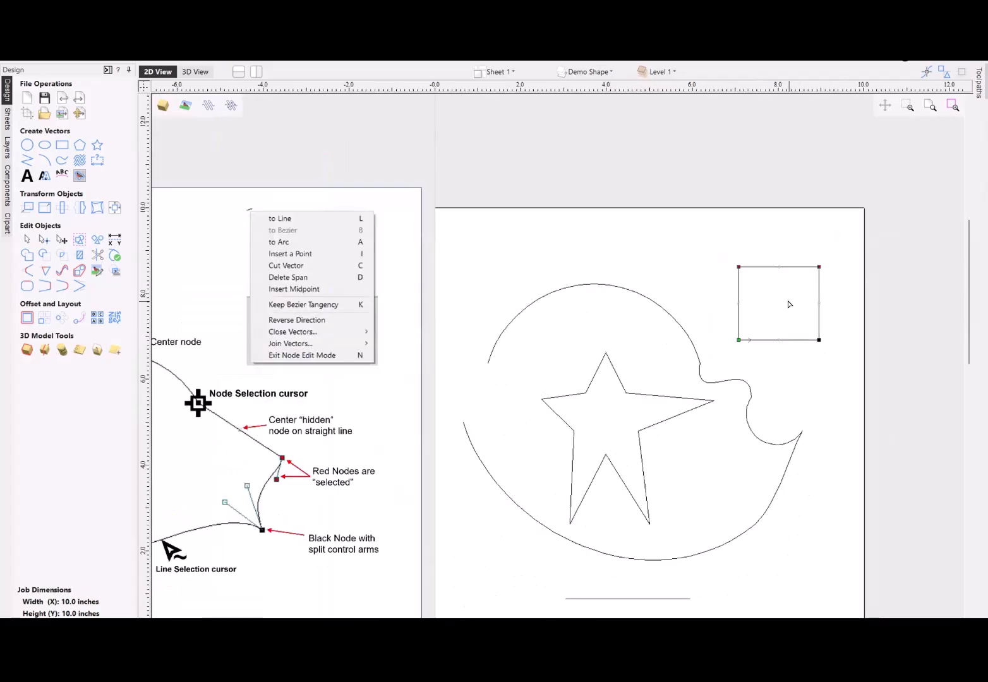
pyautogui.click(687, 399)
pyautogui.scroll(1, 687, 424)
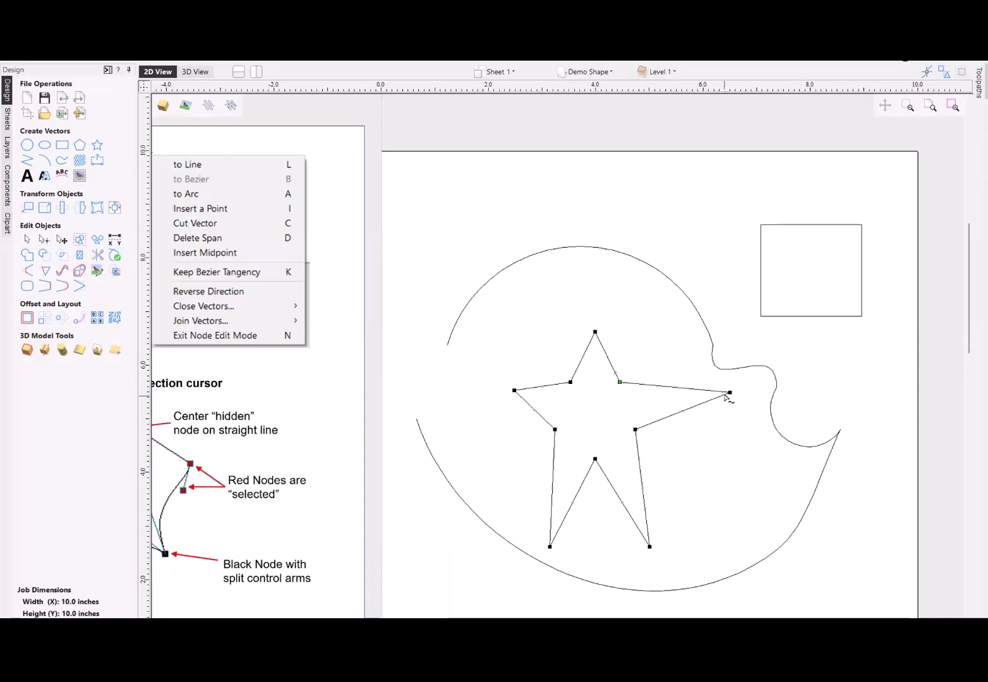
pyautogui.moveTo(471, 376); pyautogui.dragTo(745, 407)
pyautogui.press('y')
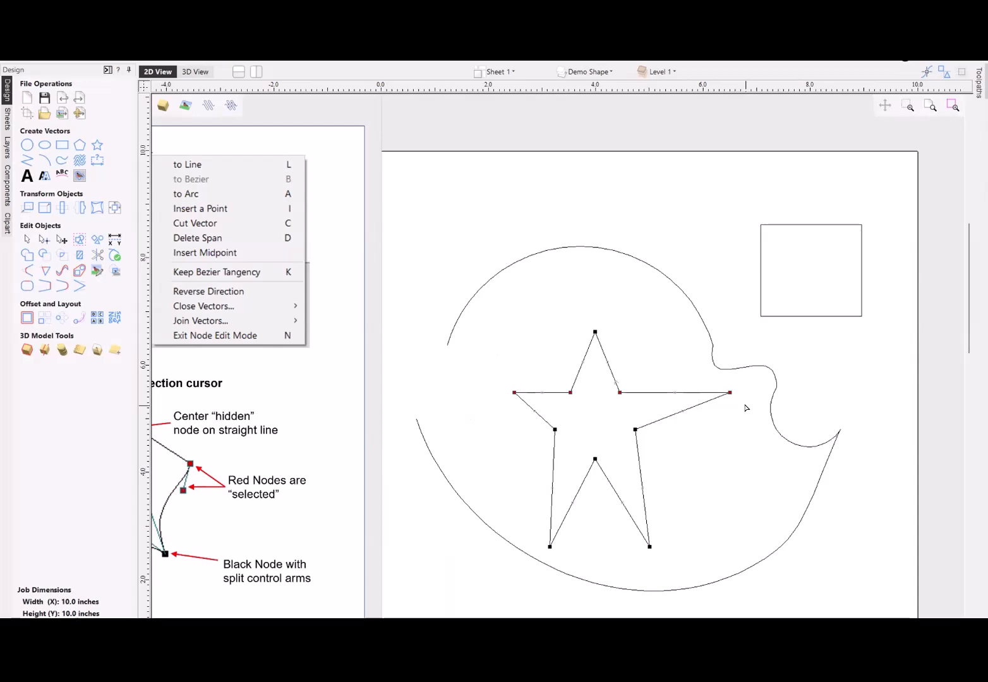
pyautogui.scroll(-4, 744, 416)
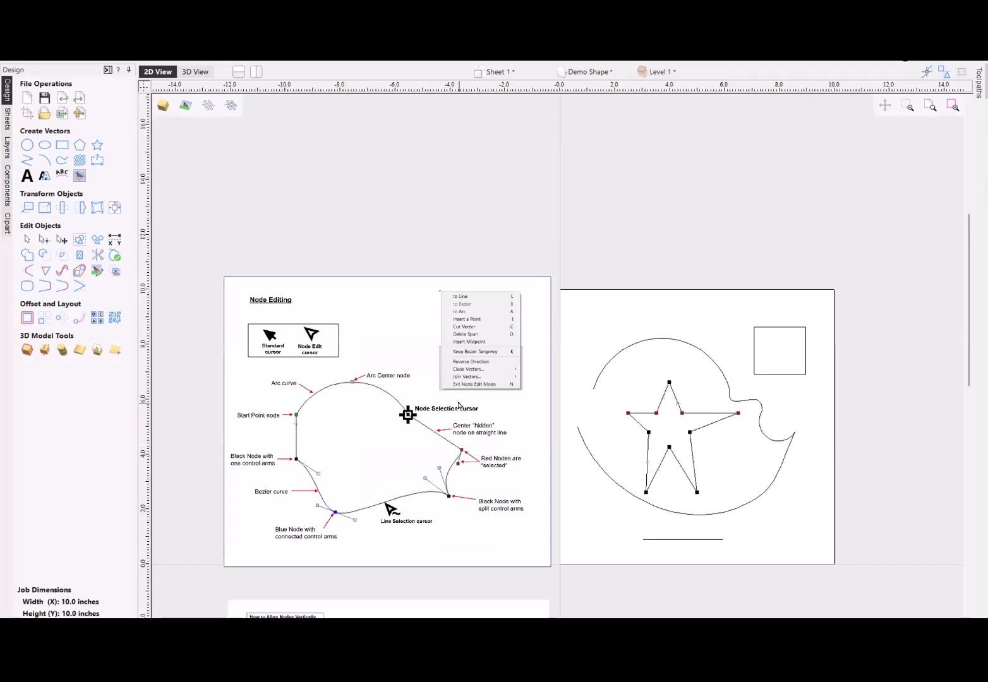
pyautogui.scroll(-4, 460, 391)
pyautogui.scroll(5, 429, 560)
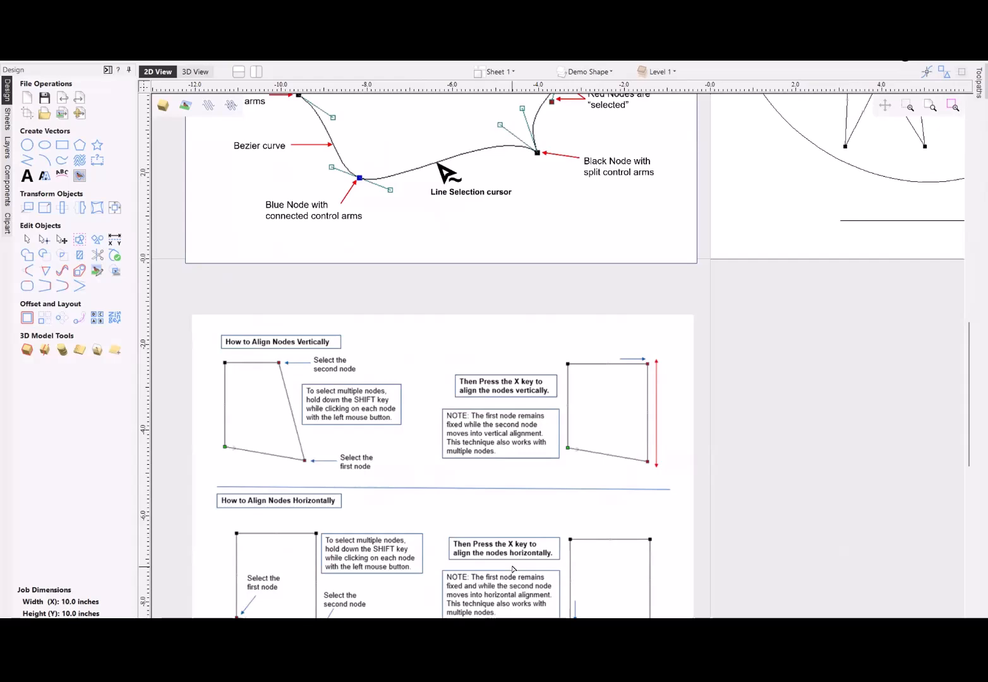
pyautogui.scroll(-3, 513, 569)
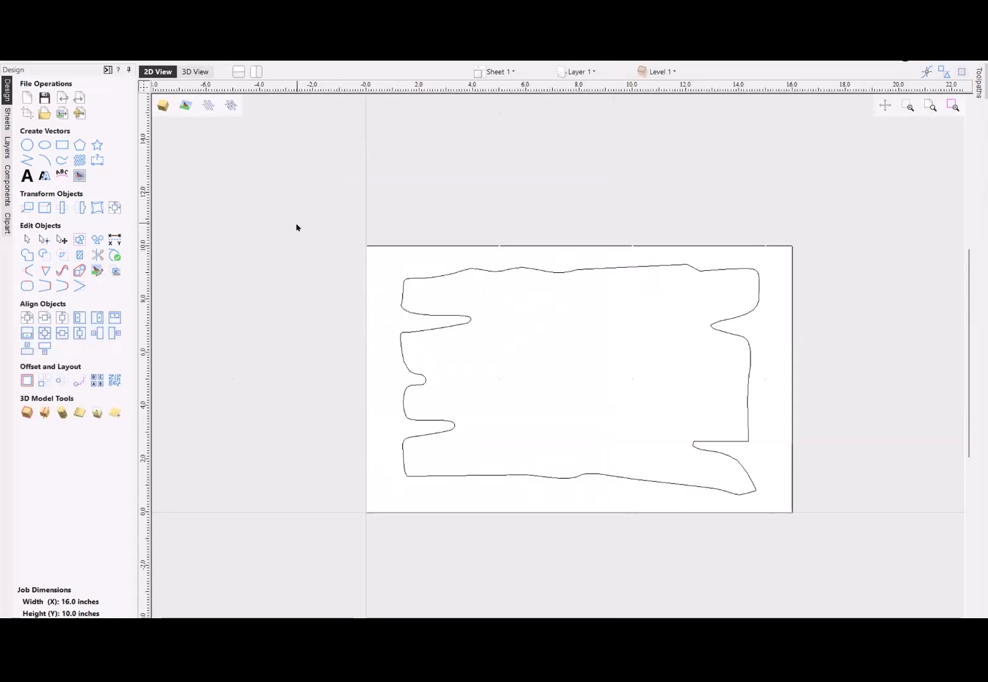
# - Make the Bitmap Layer visible so the sailboat and other sample images around the wooden sign outline can be used
pyautogui.scroll(-2, 534, 325)
pyautogui.click(582, 71)
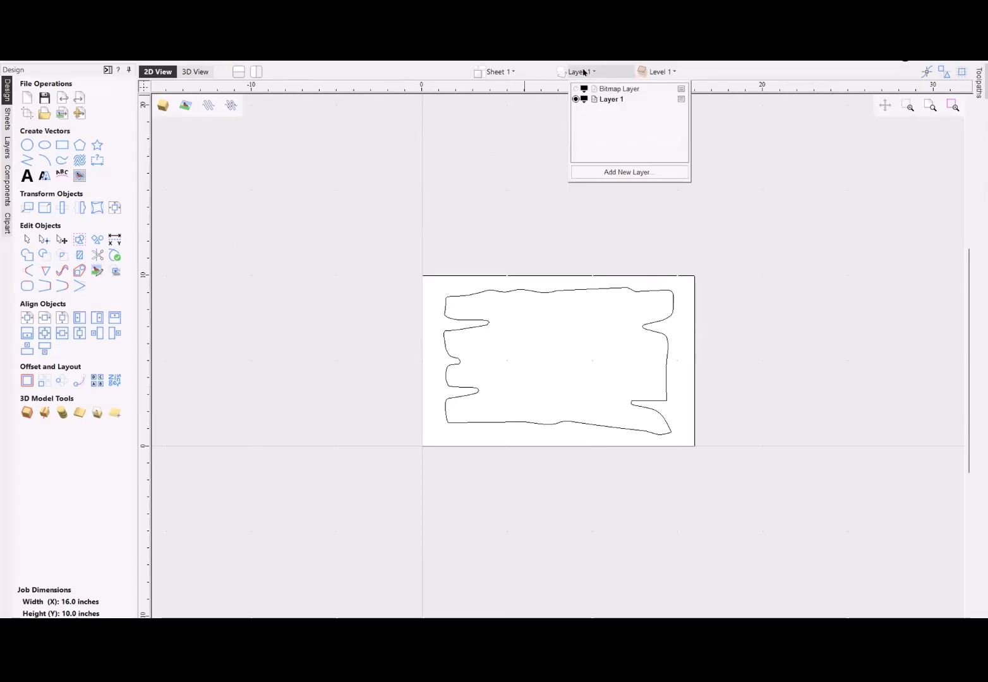
pyautogui.click(576, 89)
pyautogui.scroll(-1, 615, 315)
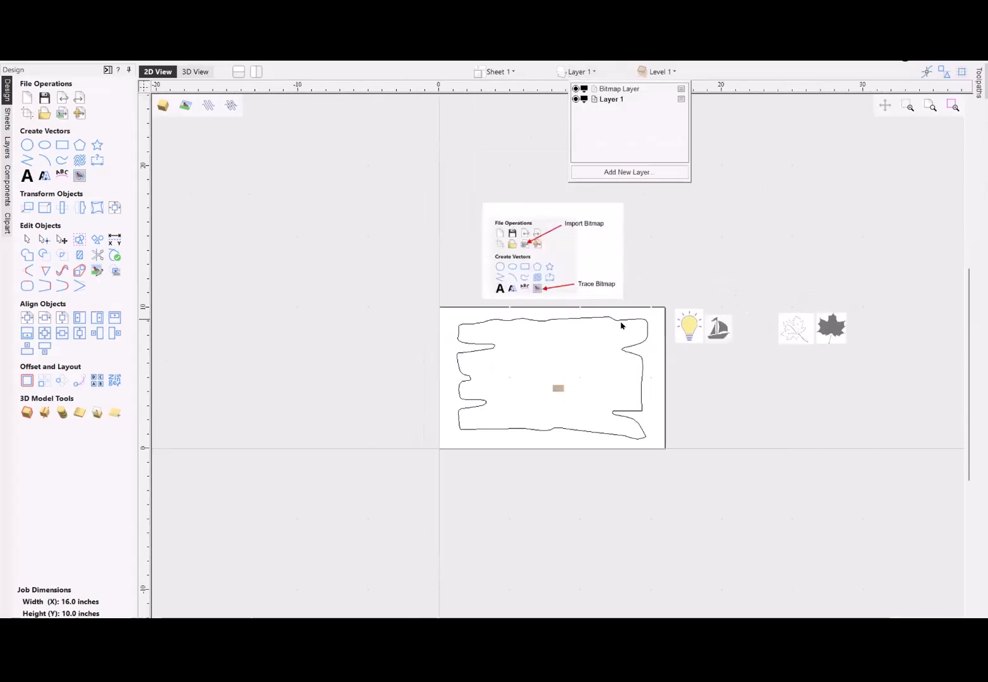
pyautogui.scroll(2, 596, 376)
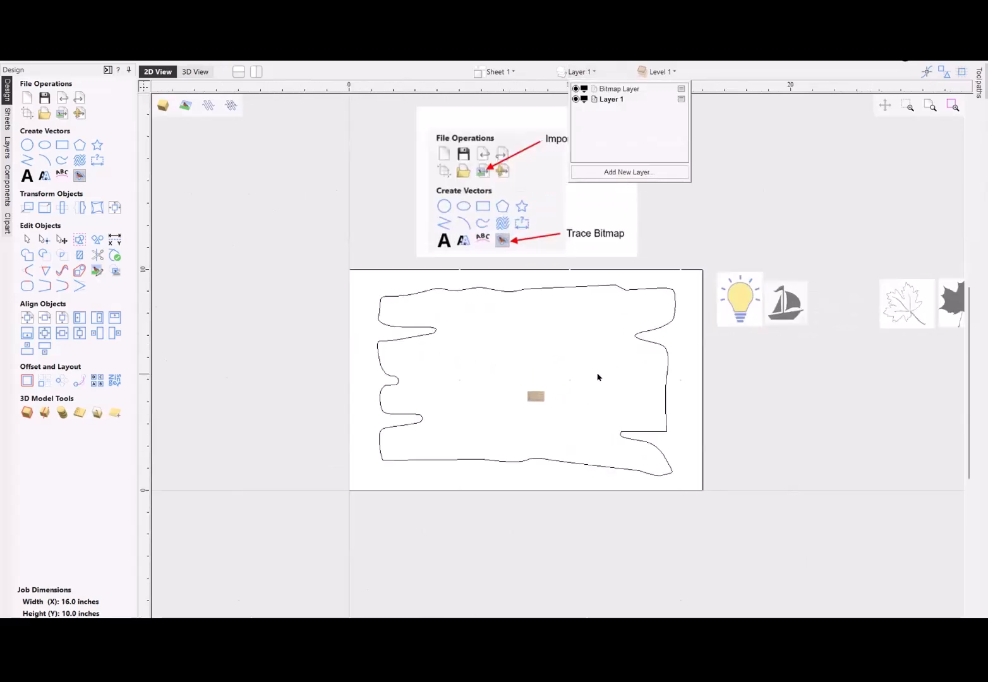
# - Place the sailboat bitmap inside the wooden sign outline, enlarged to about 5.7 inches wide
pyautogui.scroll(-1, 823, 316)
pyautogui.click(797, 308)
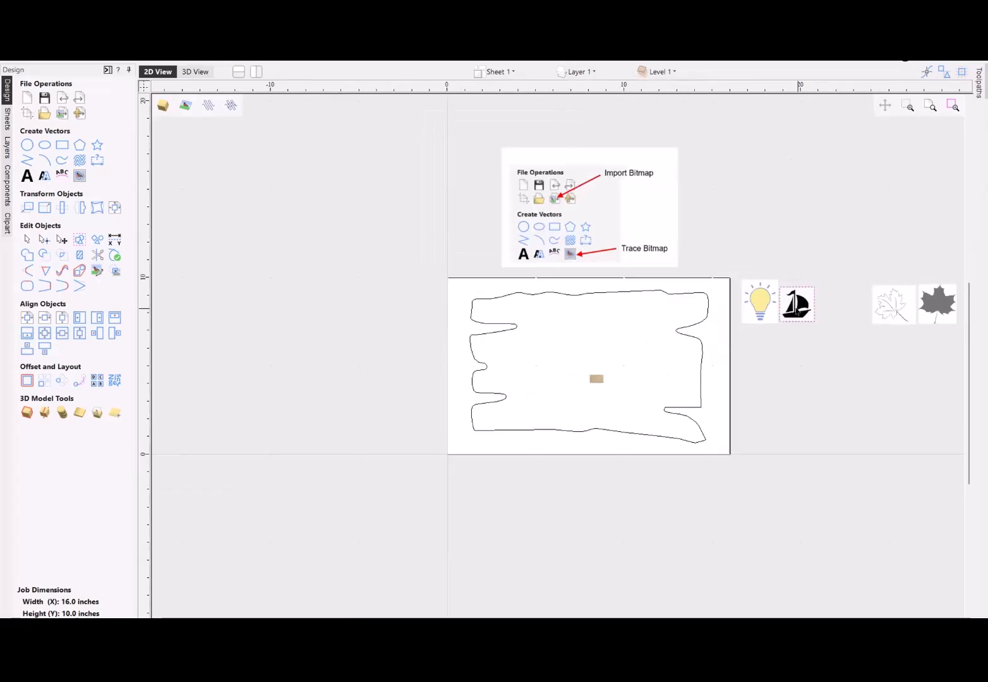
pyautogui.moveTo(795, 306)
pyautogui.mouseDown()
pyautogui.moveTo(572, 327)
pyautogui.moveTo(651, 428)
pyautogui.moveTo(657, 414)
pyautogui.mouseUp()
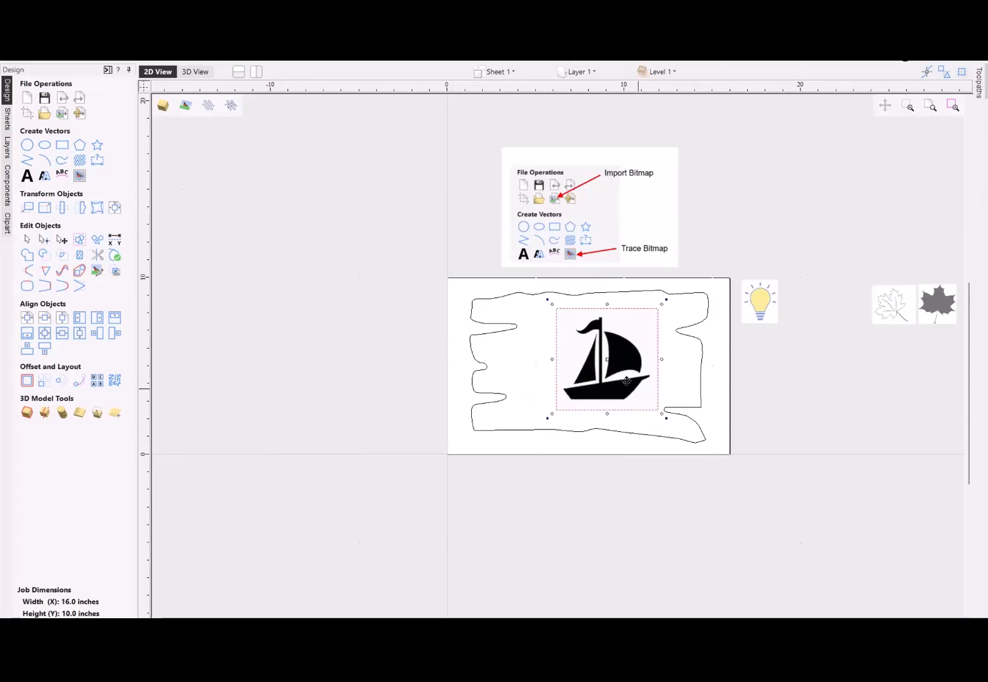
# - Try a Black / White trace of the sailboat bitmap with a 0.50 threshold and 0% corner fit
pyautogui.scroll(3, 614, 368)
pyautogui.scroll(3, 706, 348)
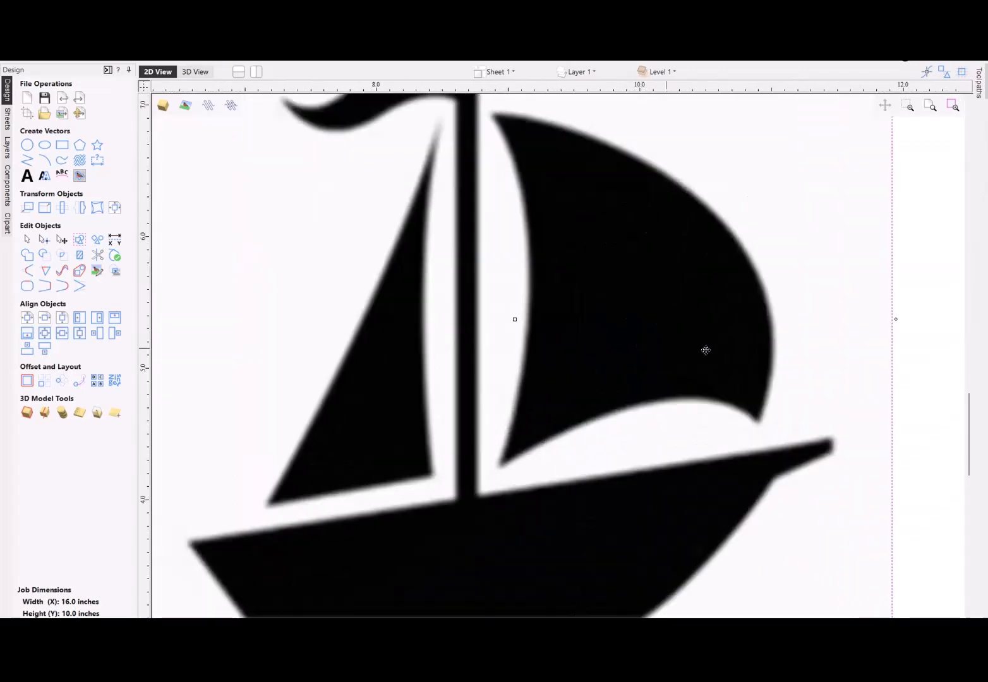
pyautogui.scroll(3, 745, 348)
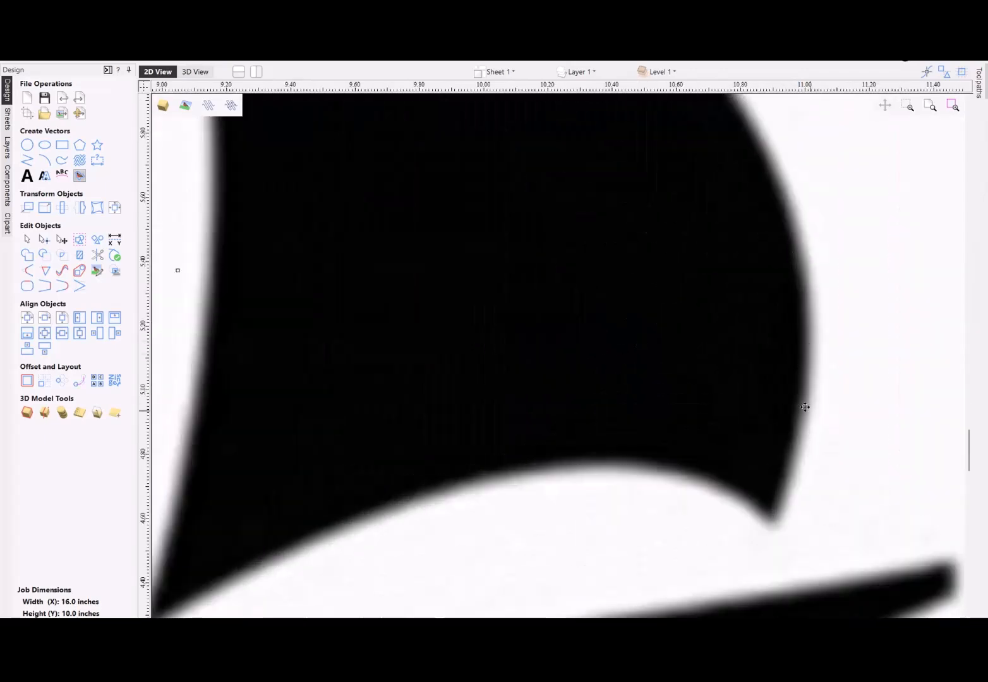
pyautogui.scroll(-5, 790, 398)
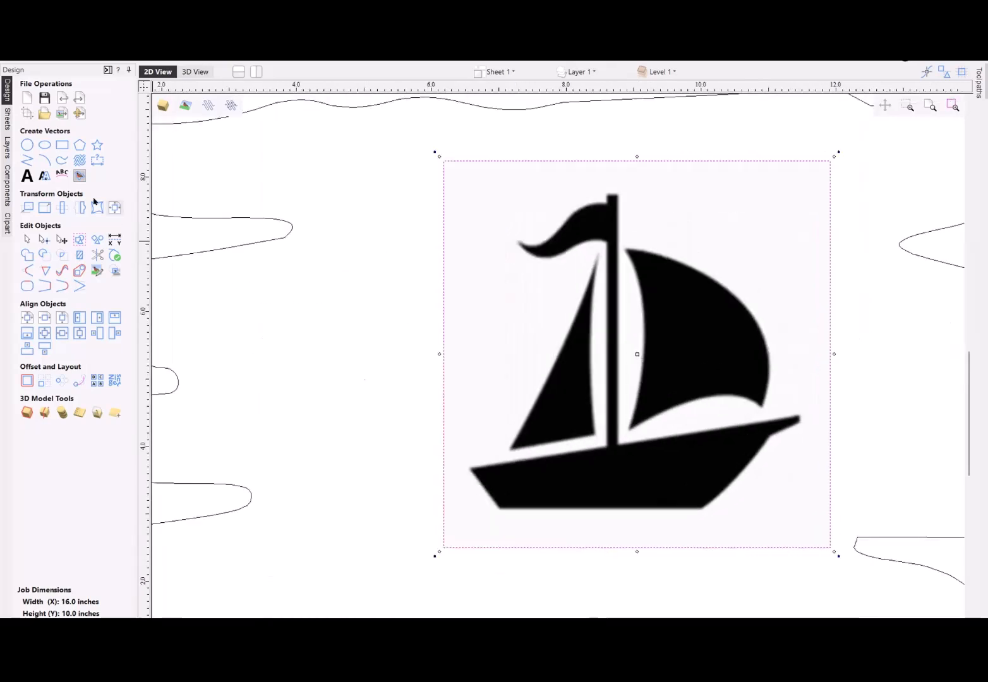
pyautogui.click(79, 176)
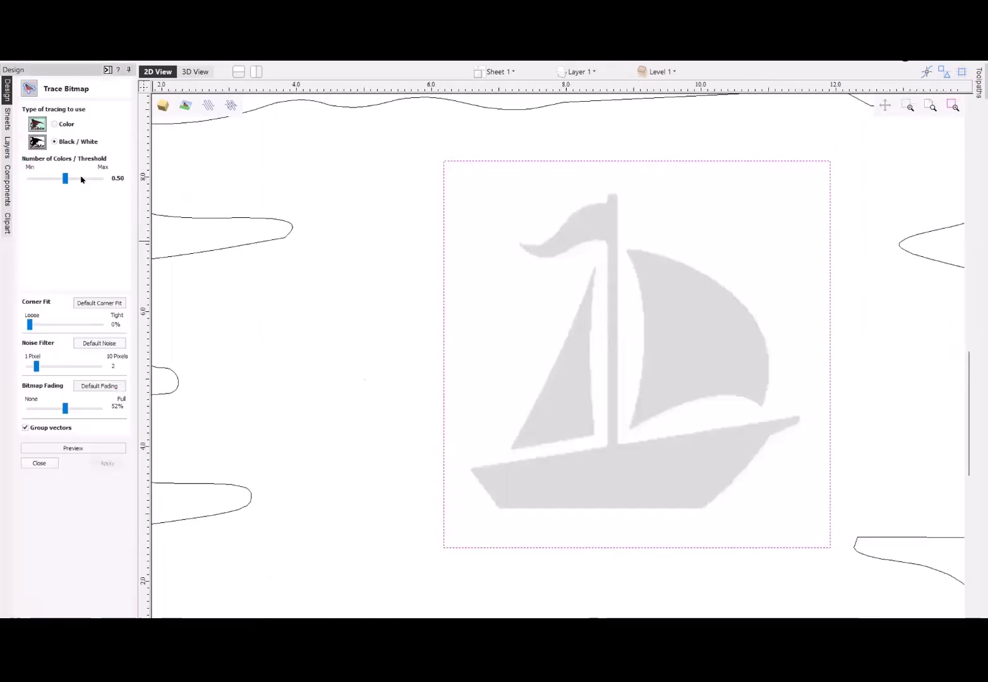
pyautogui.click(70, 448)
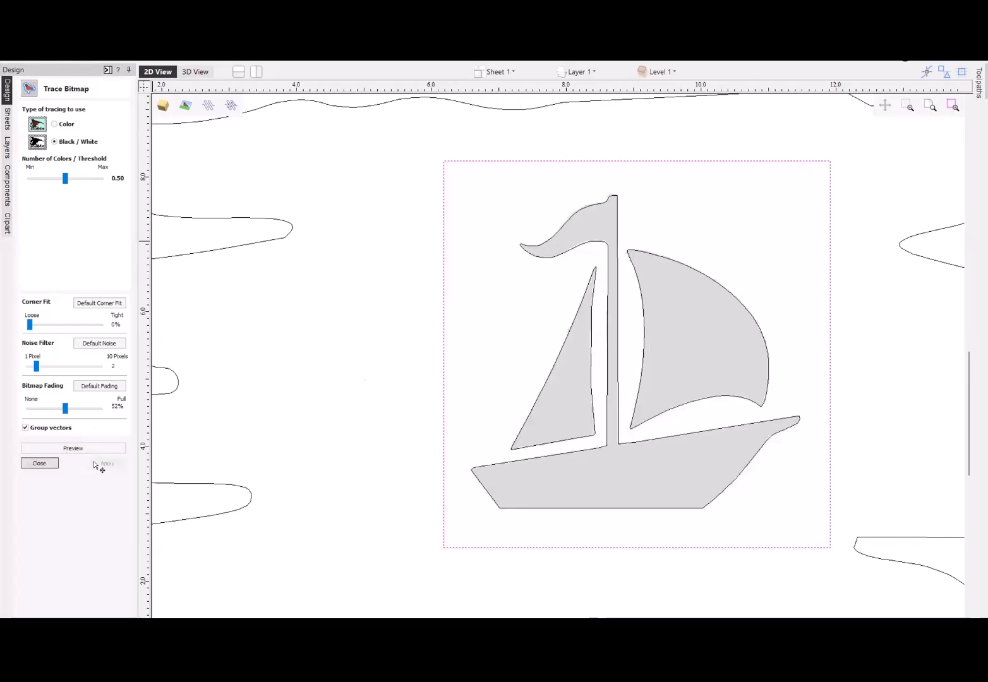
pyautogui.click(99, 464)
pyautogui.scroll(-6, 664, 316)
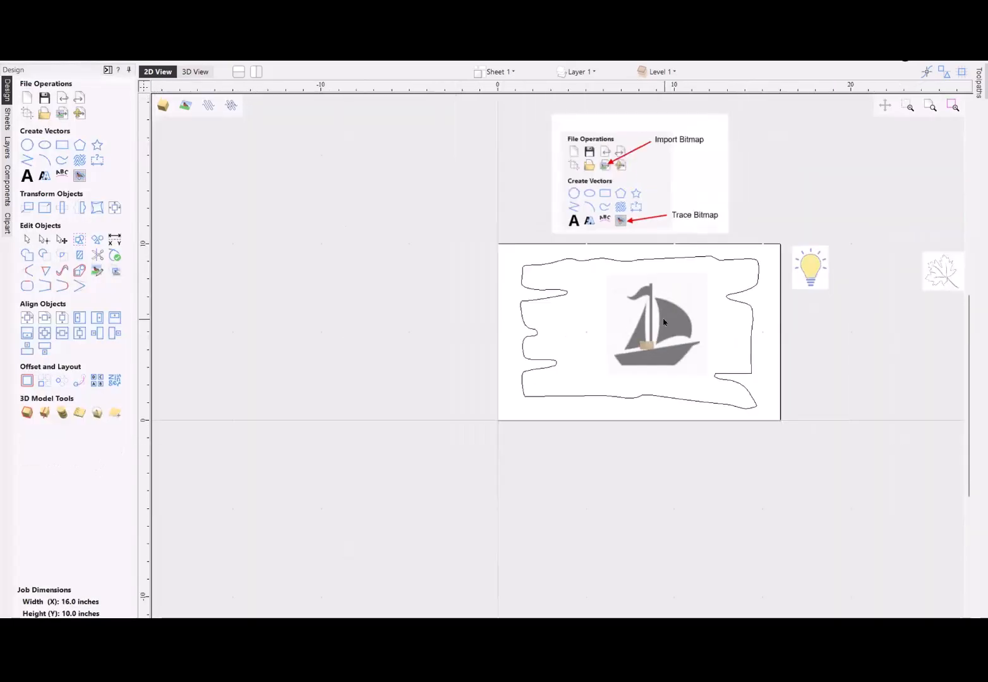
# - Shift the sailboat bitmap slightly left and trace it into grouped vectors in Black / White mode with a 0.50 threshold
pyautogui.click(667, 317)
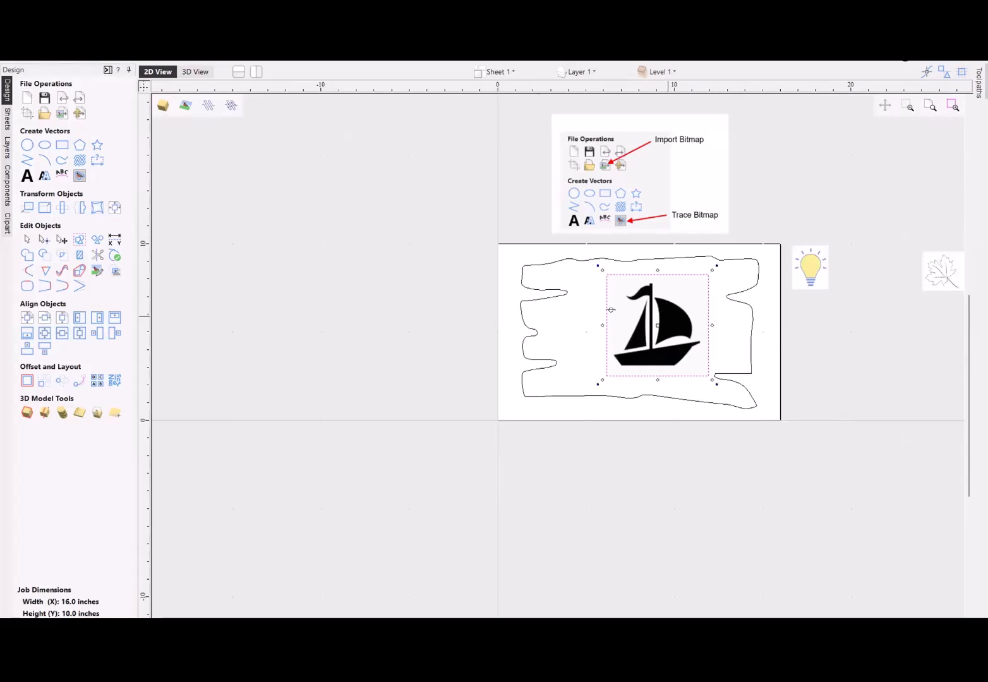
pyautogui.moveTo(665, 309)
pyautogui.mouseDown()
pyautogui.moveTo(611, 310)
pyautogui.moveTo(659, 309)
pyautogui.mouseUp()
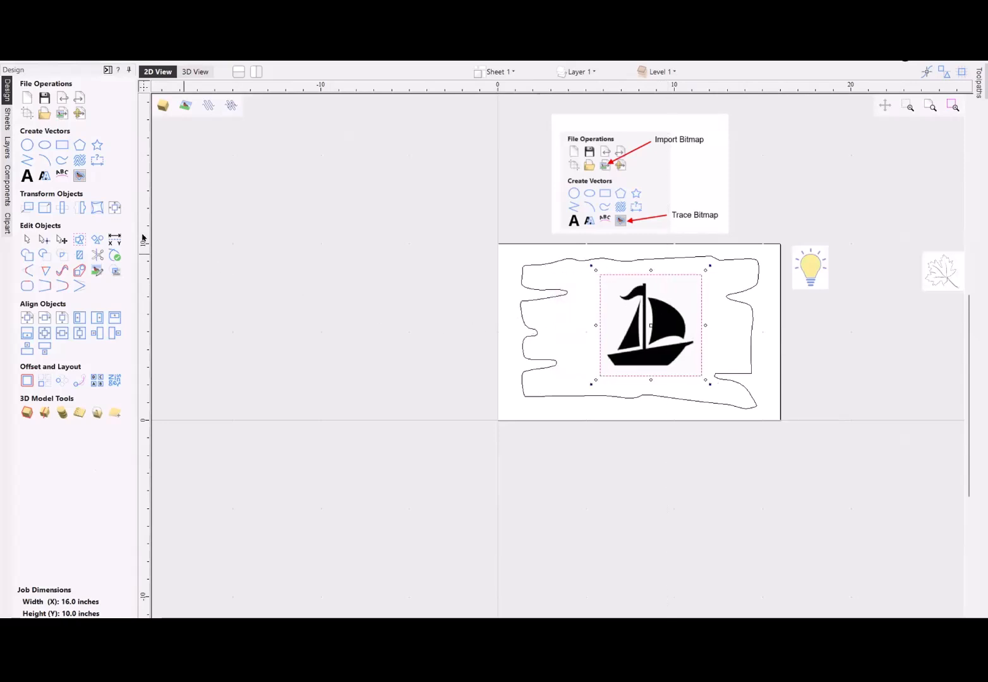
pyautogui.click(79, 176)
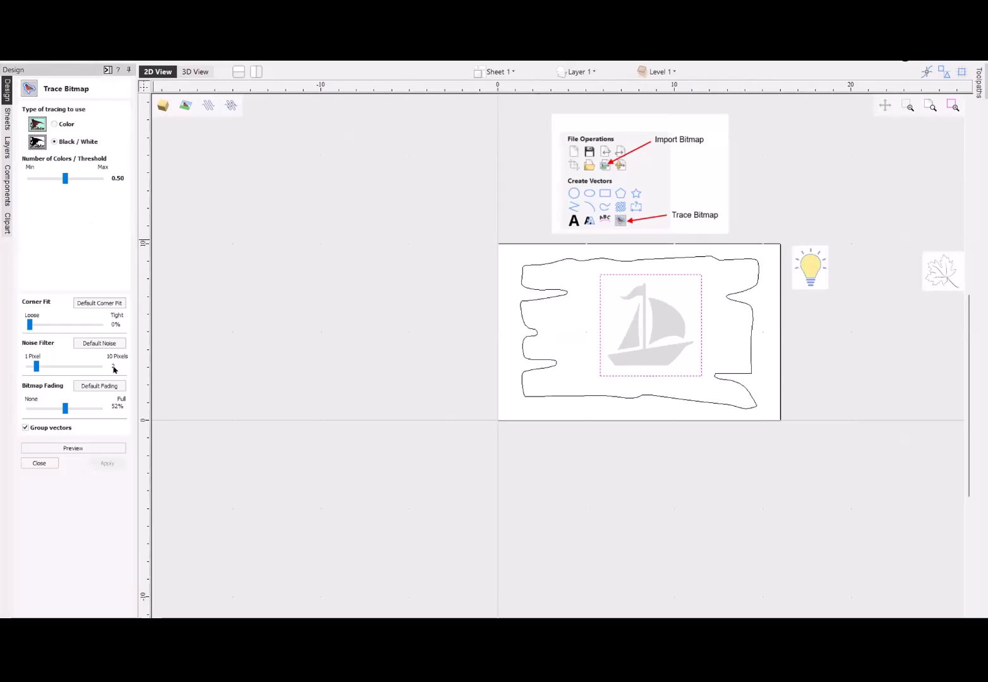
pyautogui.click(75, 446)
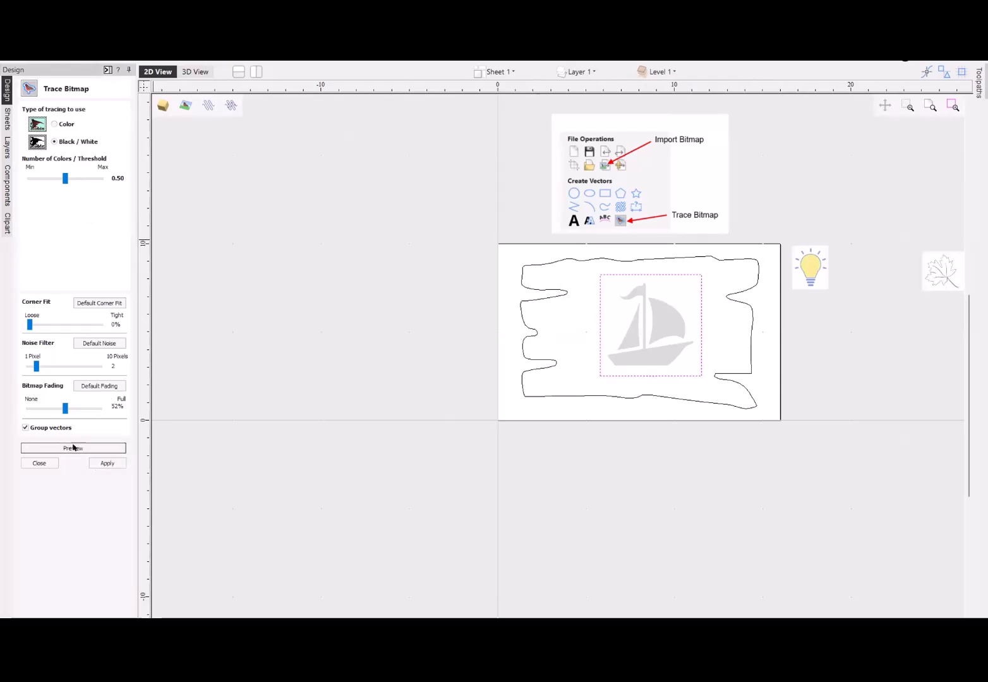
pyautogui.click(107, 463)
pyautogui.click(40, 463)
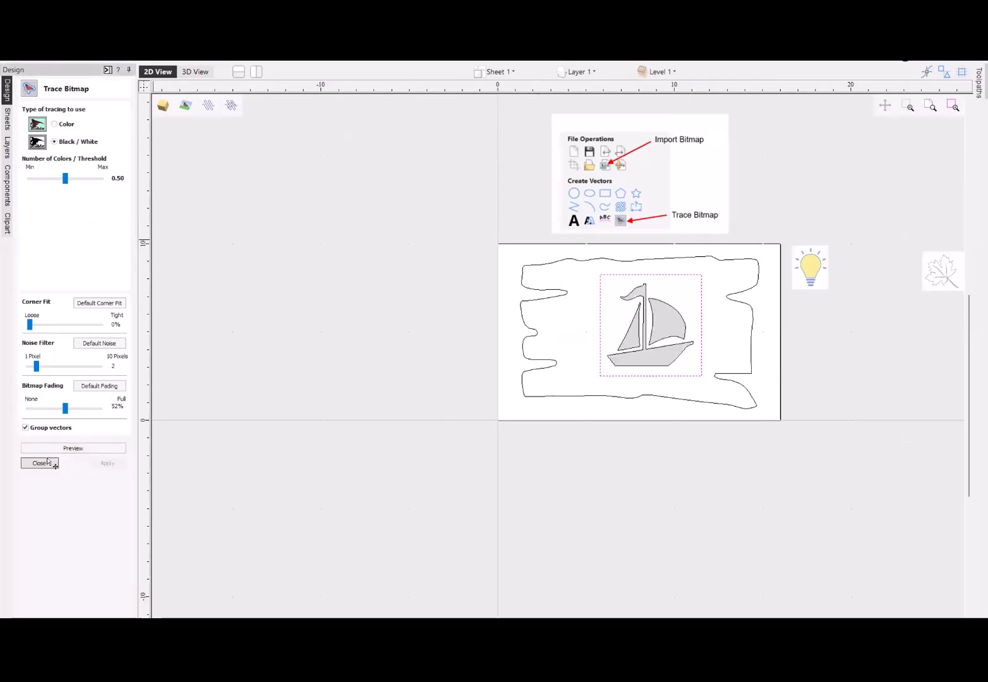
# - Move the original sailboat bitmap off the sign, leaving the traced vectors in place, and hide the Bitmap Layer
pyautogui.click(662, 311)
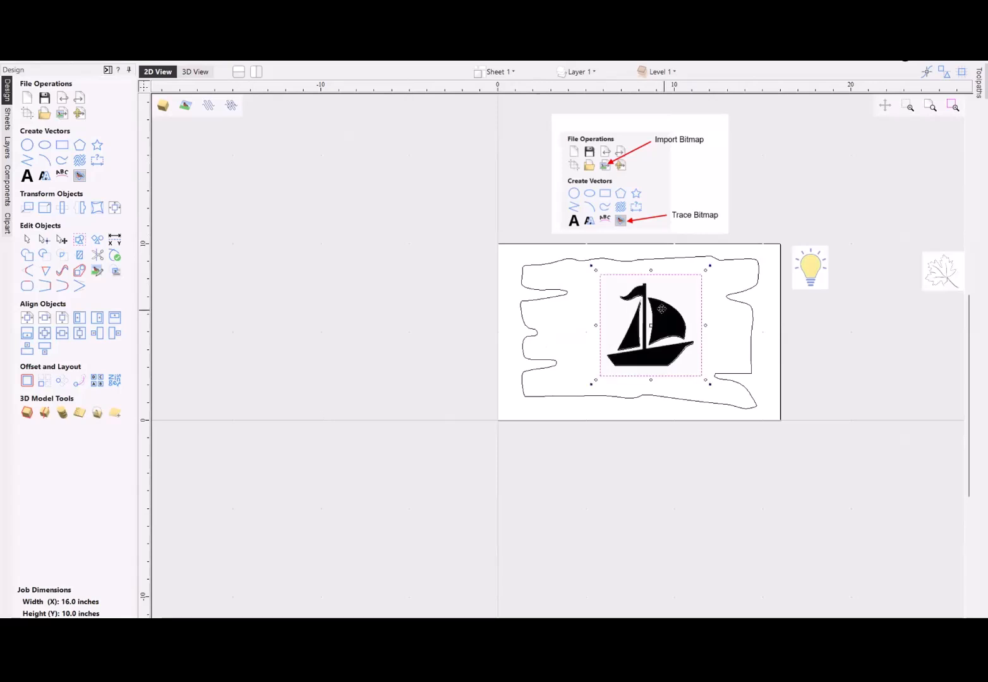
pyautogui.moveTo(659, 306); pyautogui.dragTo(388, 296)
pyautogui.click(659, 349)
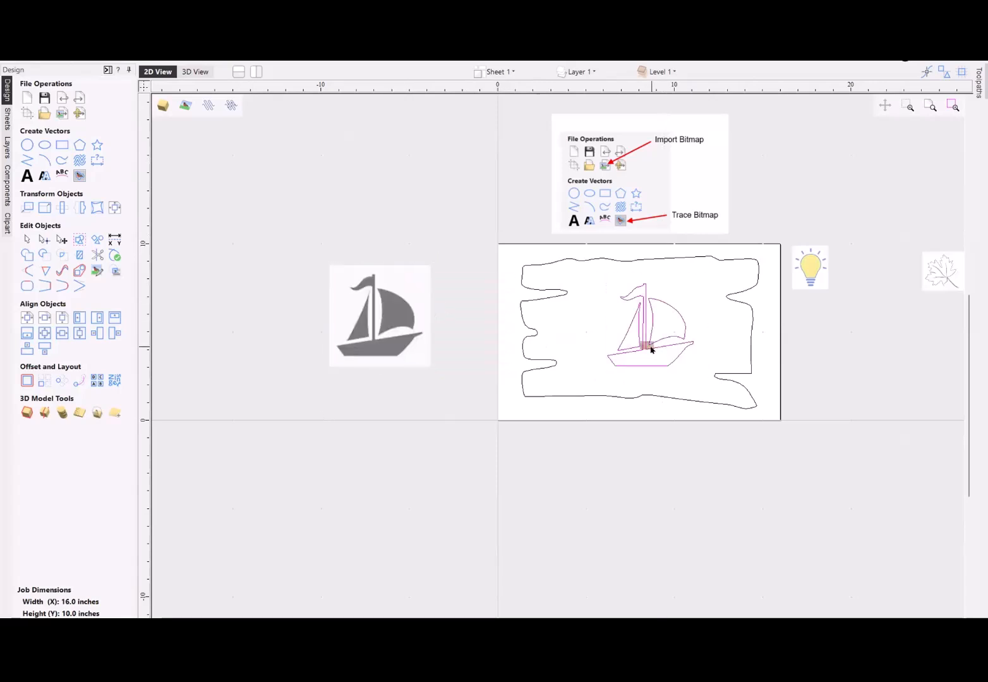
pyautogui.click(639, 72)
pyautogui.click(577, 71)
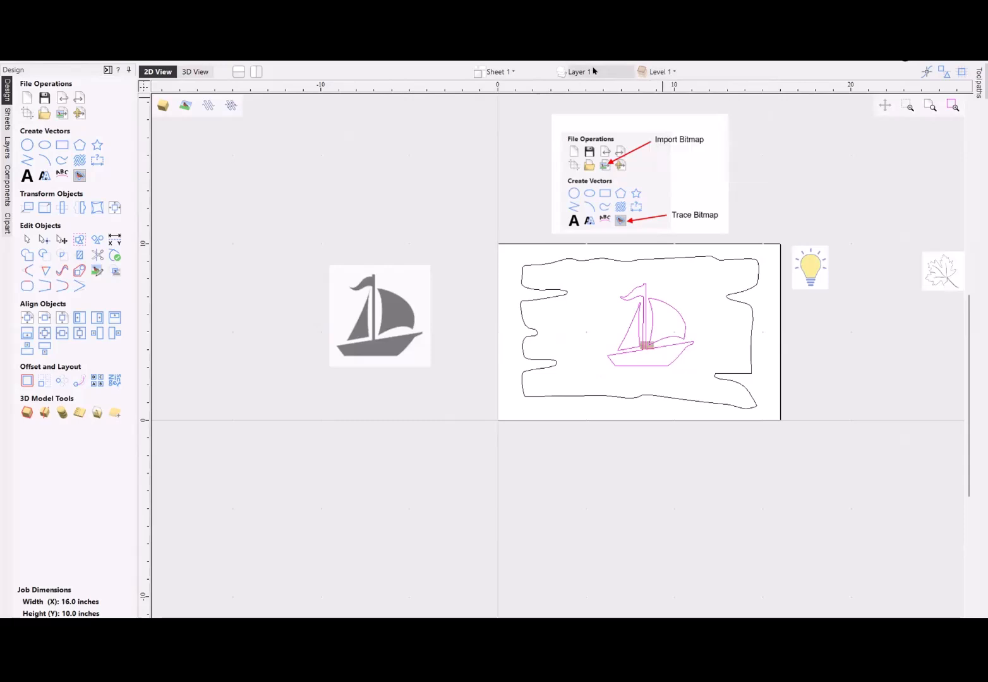
pyautogui.click(575, 89)
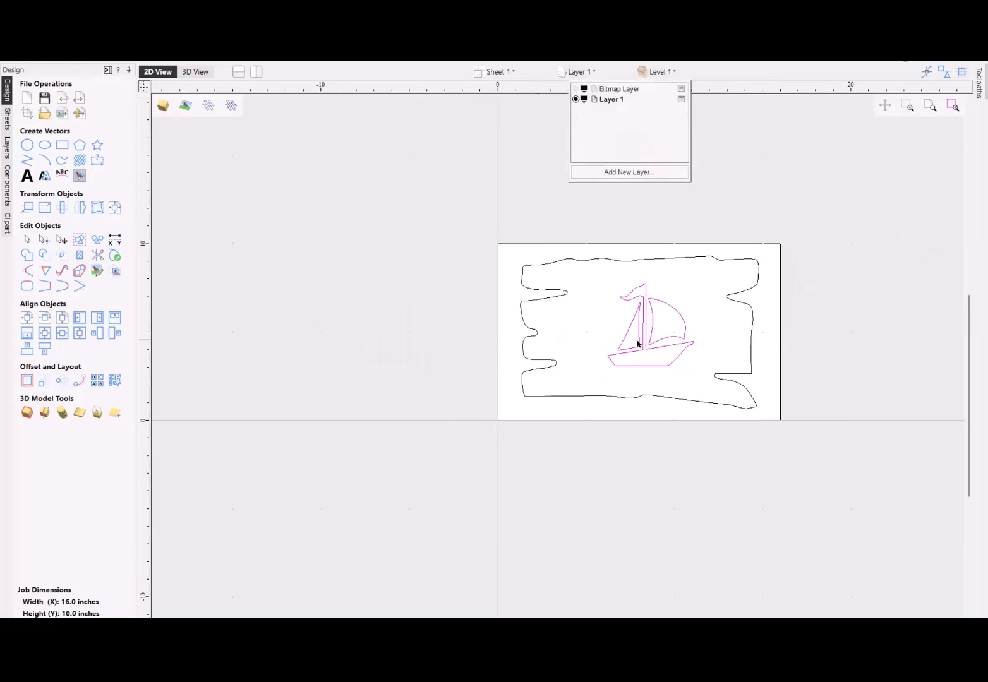
# - Ungroup the traced sailboat vectors onto the group's layer
pyautogui.scroll(3, 653, 324)
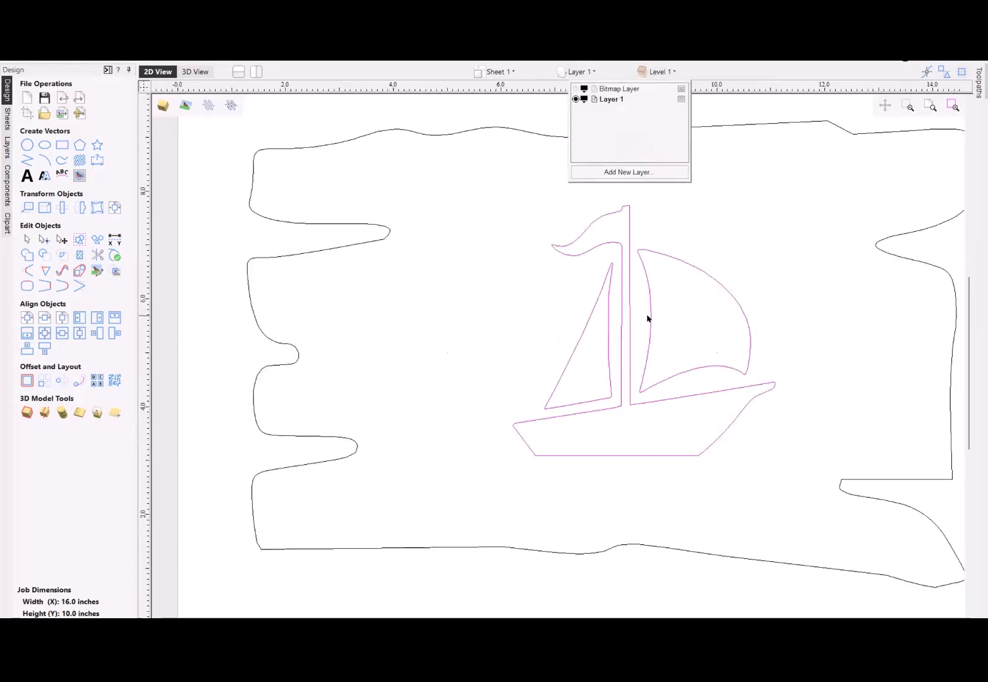
pyautogui.rightClick(712, 279)
pyautogui.moveTo(764, 368)
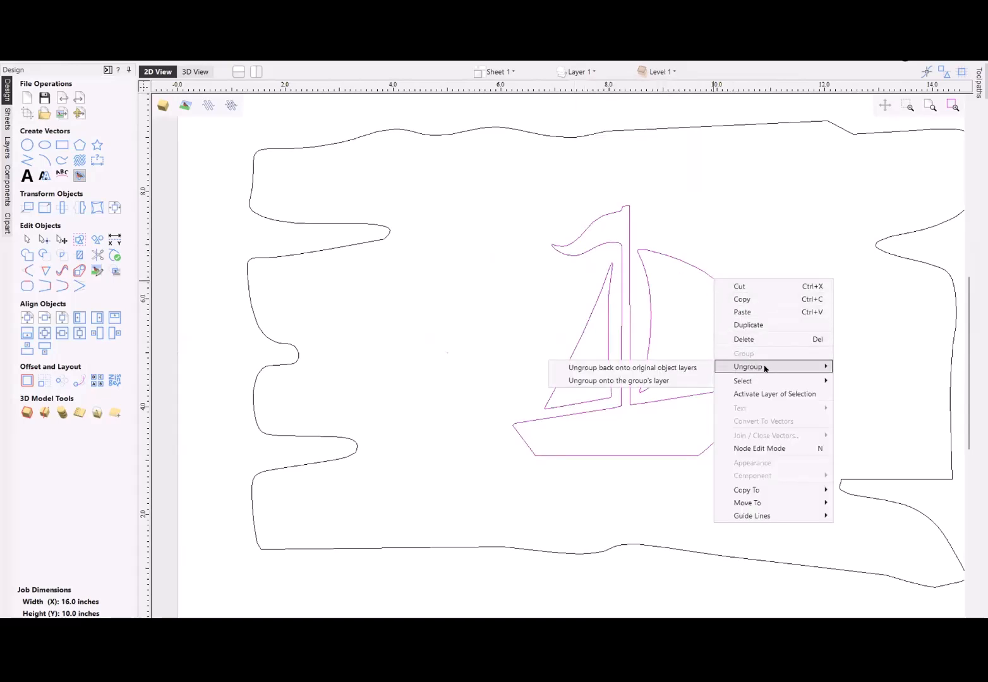
pyautogui.click(663, 382)
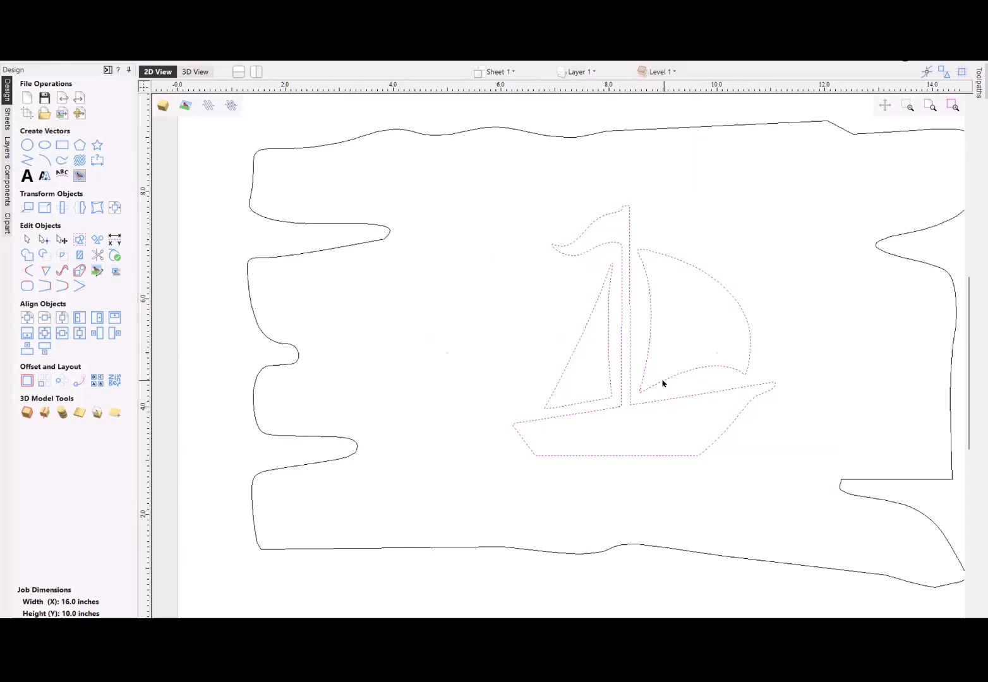
# - Enter node editing on the larger right-hand sail and delete two surplus nodes on its lower edge near the lower-left tip
pyautogui.click(690, 339)
pyautogui.click(712, 279)
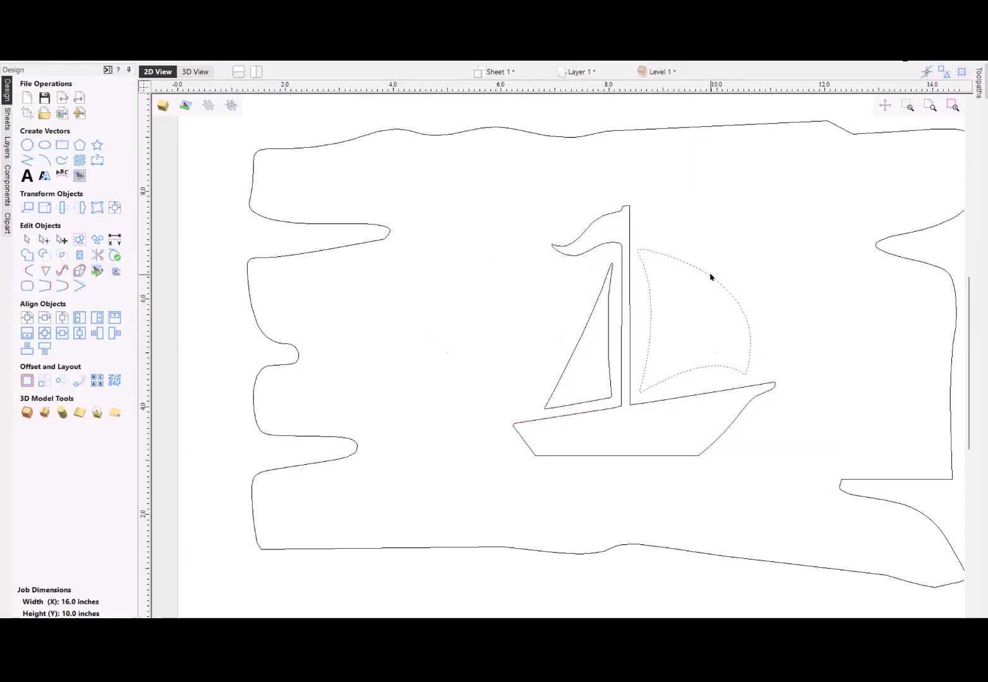
pyautogui.doubleClick(710, 277)
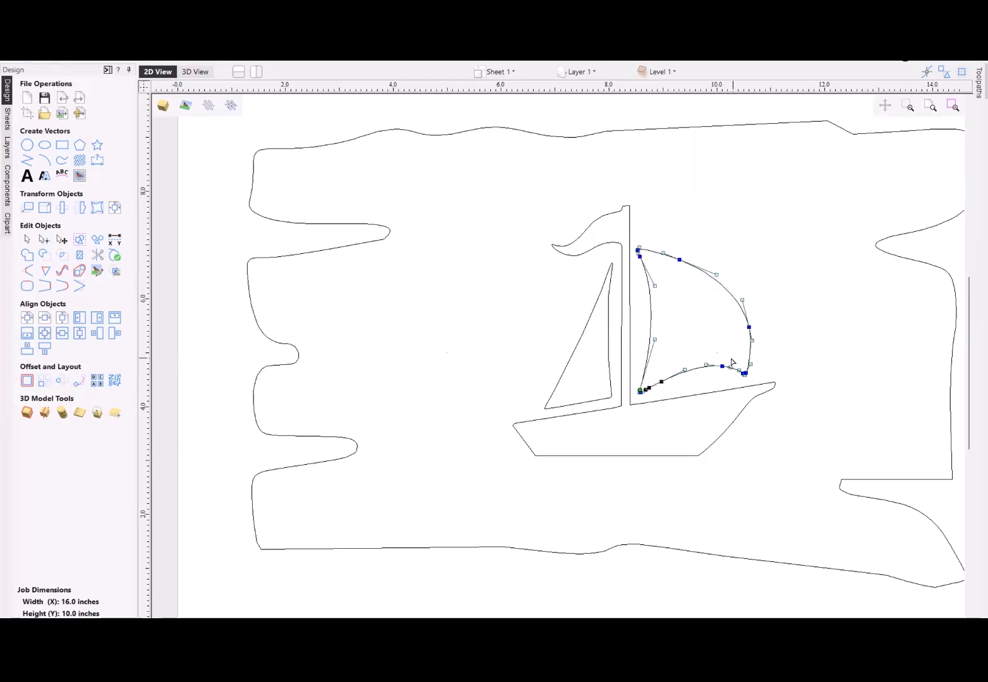
pyautogui.scroll(8, 647, 412)
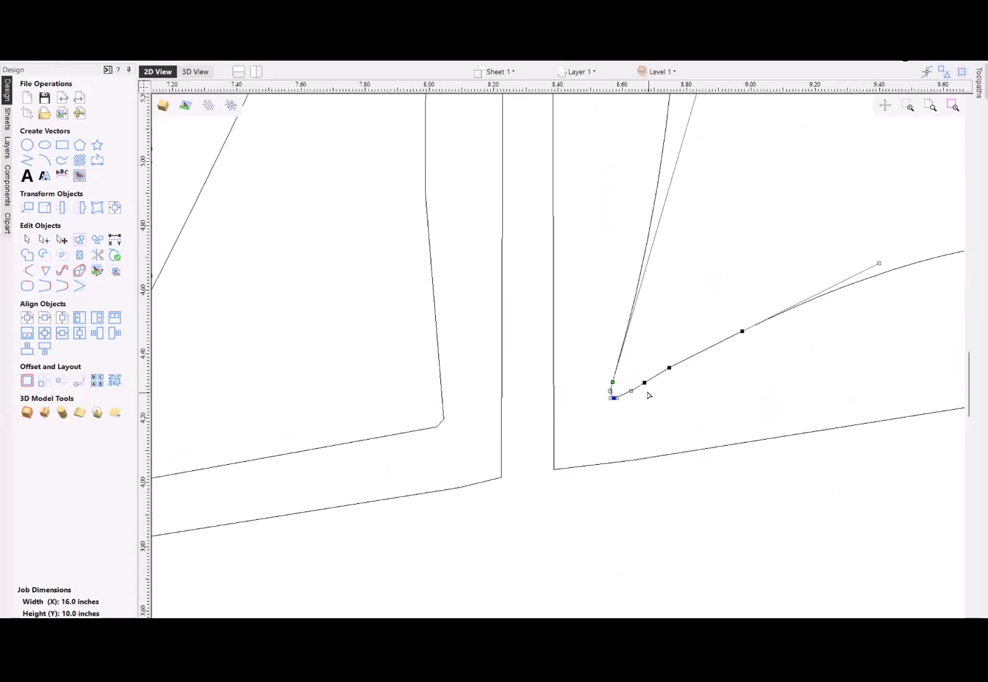
pyautogui.scroll(2, 693, 375)
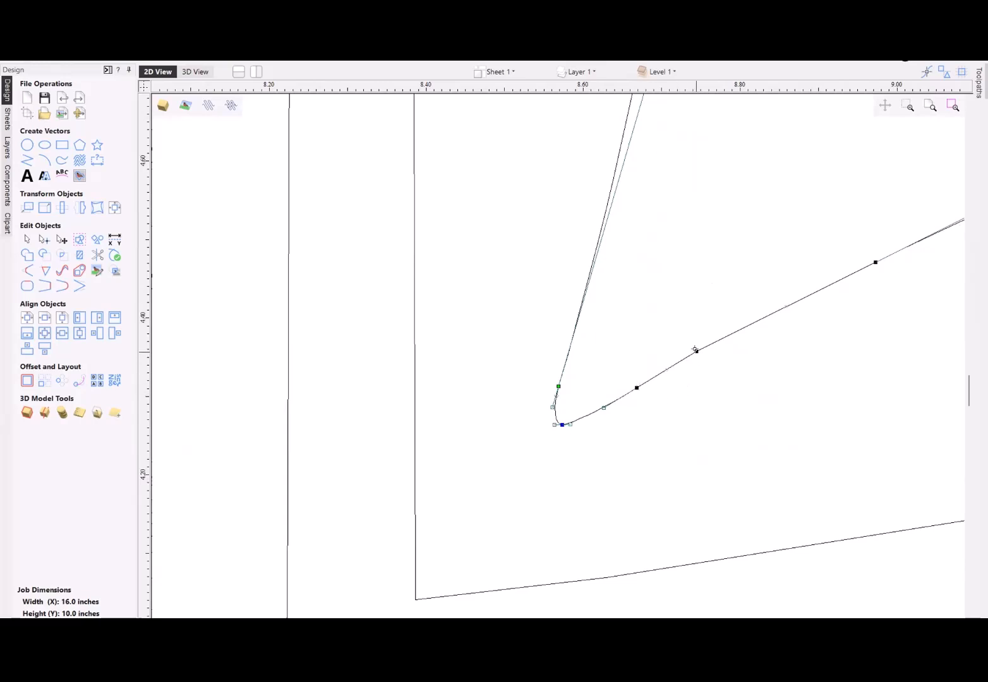
pyautogui.press('d')
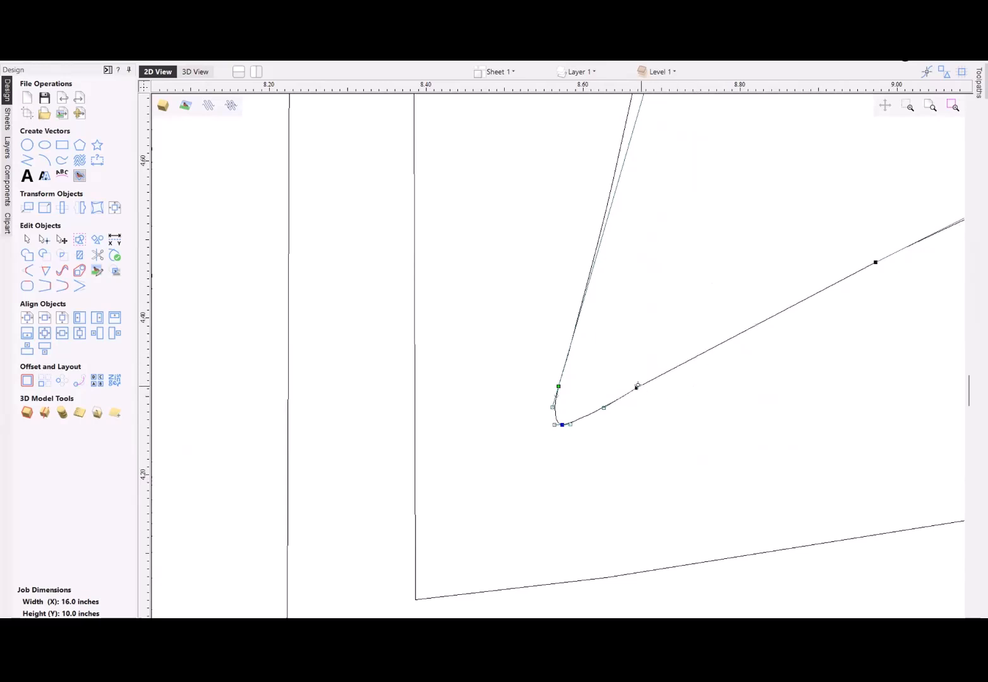
pyautogui.press('d')
# - Pull the node at the sail's lower-left tip slightly outward and angle its connected control arms diagonally
pyautogui.scroll(4, 562, 422)
pyautogui.scroll(-4, 564, 419)
pyautogui.scroll(8, 564, 419)
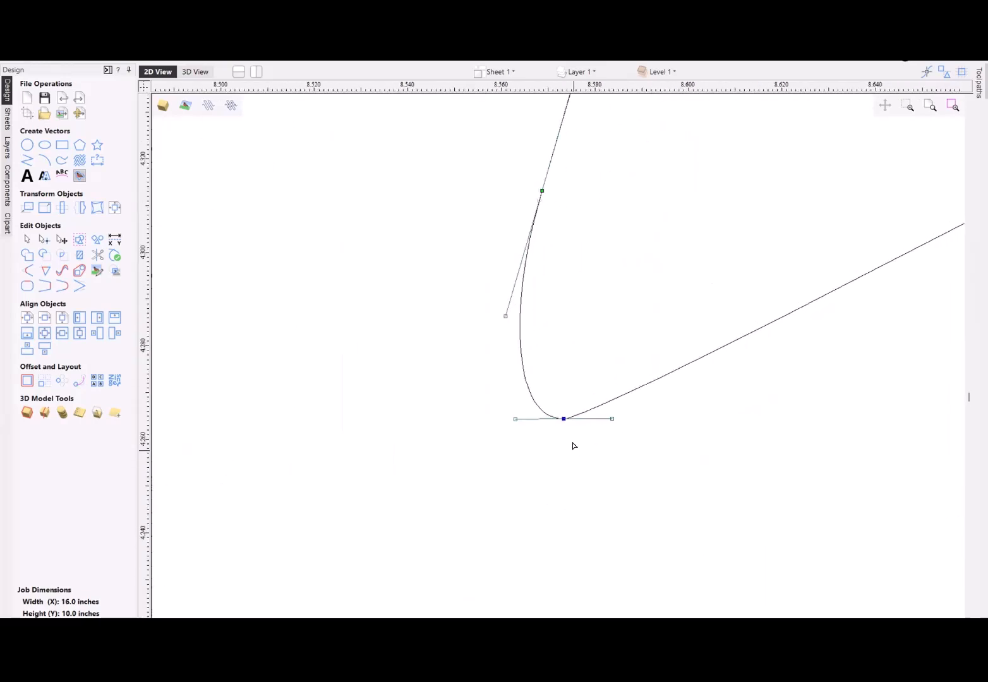
pyautogui.moveTo(563, 419); pyautogui.dragTo(551, 470)
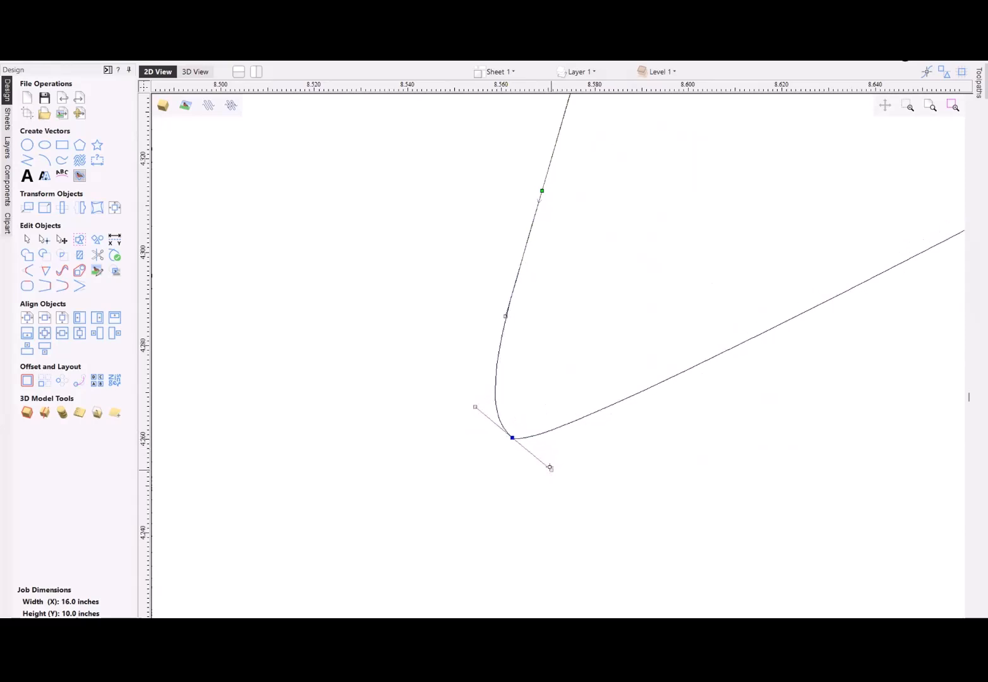
# - Turn off Smooth Point on the sail's lower-left tip node and swing both control arms up into the sail for a sharp corner
pyautogui.rightClick(509, 436)
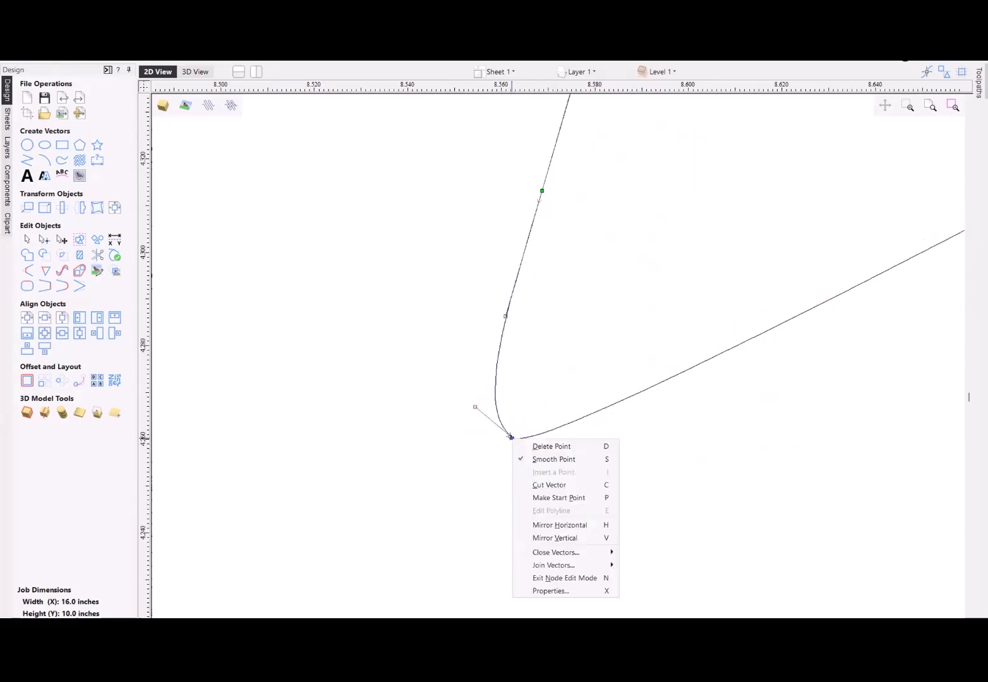
pyautogui.click(542, 461)
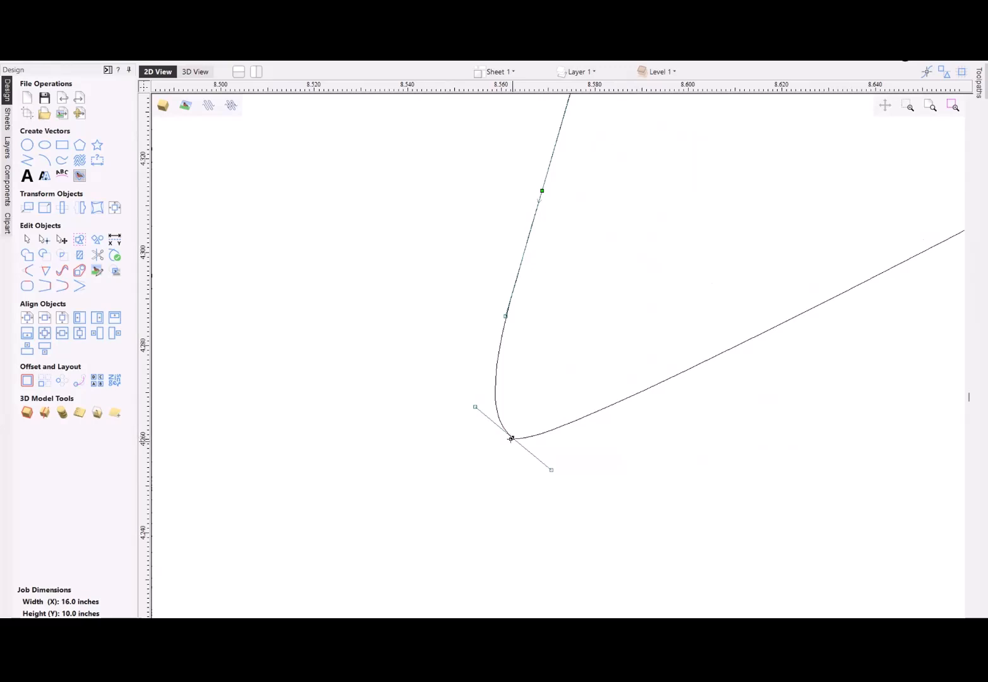
pyautogui.scroll(-3, 509, 458)
pyautogui.moveTo(528, 464); pyautogui.dragTo(632, 397)
pyautogui.moveTo(491, 432); pyautogui.dragTo(578, 351)
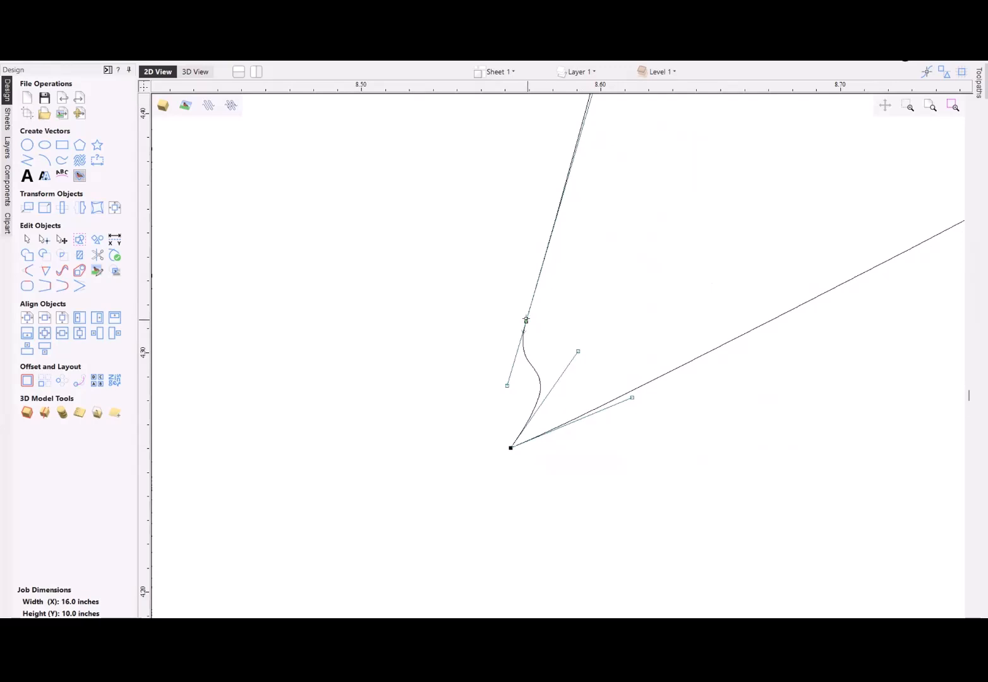
# - Delete the surplus node on the right-hand sail's mast-side edge, just above its lower-left tip
pyautogui.press('d')
pyautogui.scroll(-9, 529, 383)
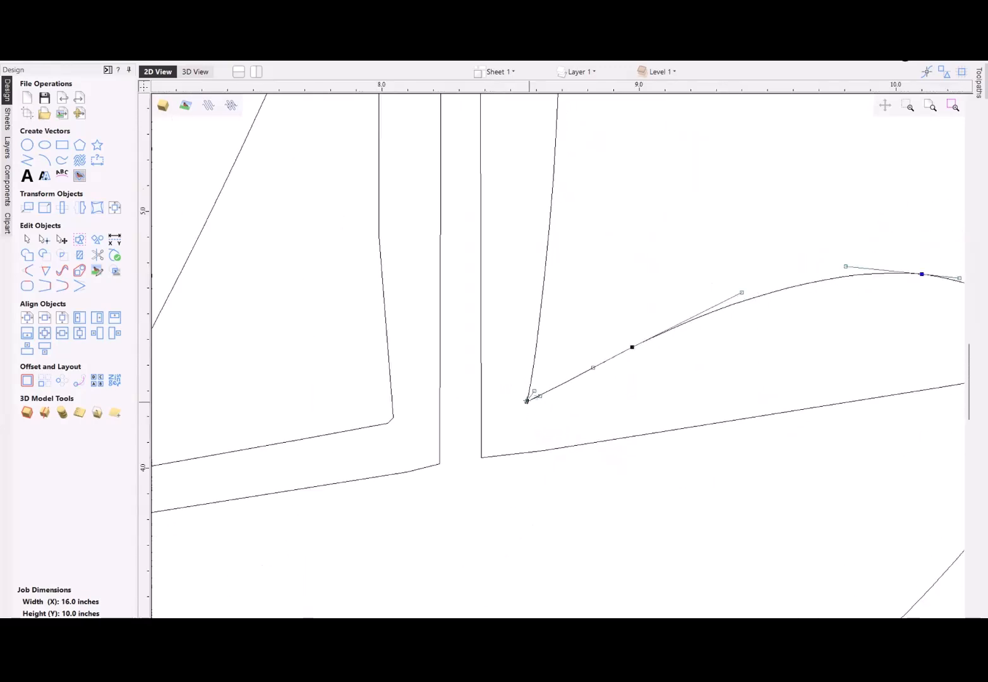
pyautogui.scroll(-5, 527, 401)
pyautogui.scroll(3, 795, 355)
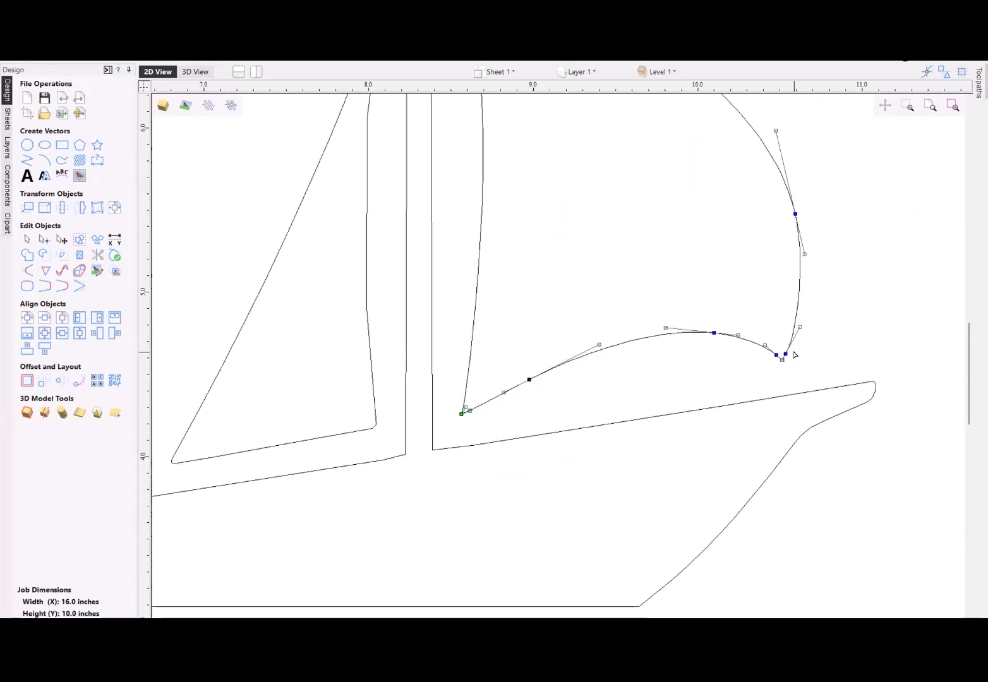
pyautogui.scroll(-3, 792, 353)
pyautogui.click(731, 373)
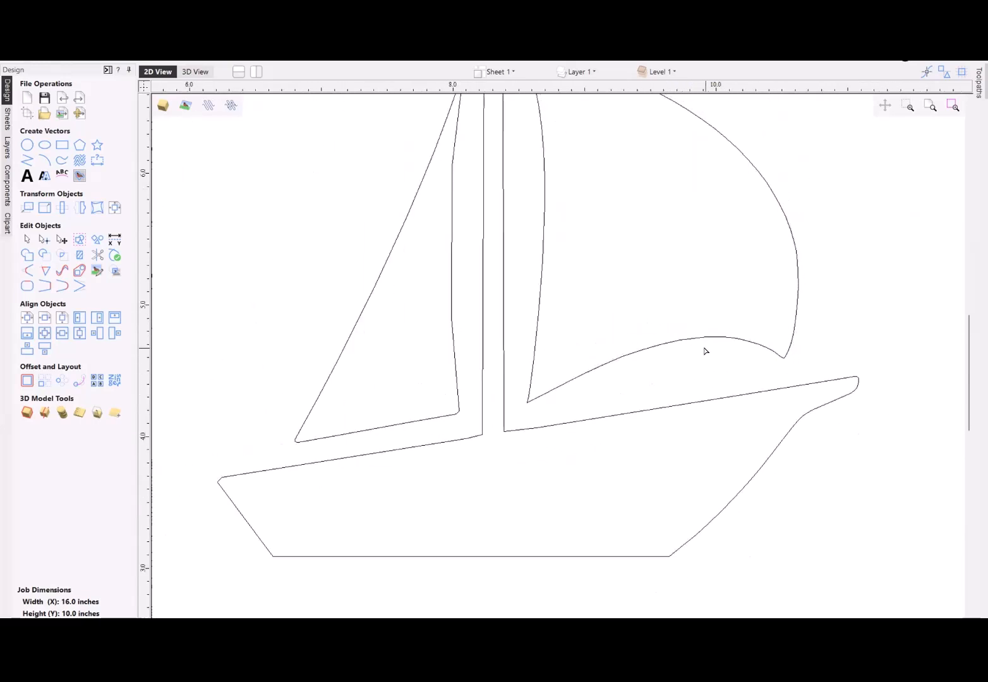
pyautogui.click(688, 342)
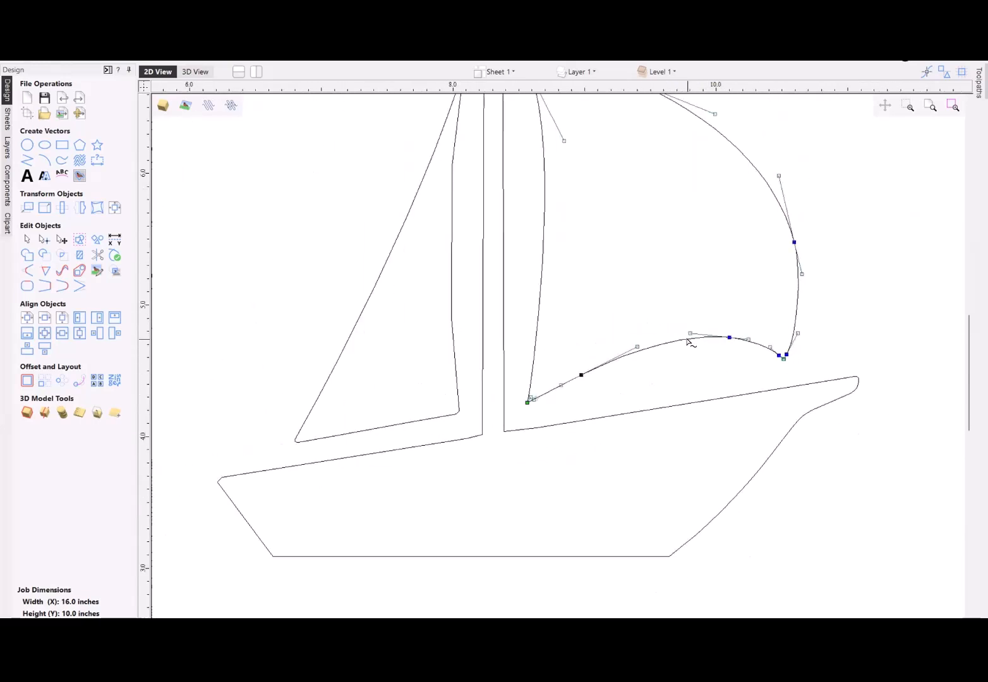
# - Make the Bitmap Layer visible again alongside Layer 1
pyautogui.scroll(-6, 688, 342)
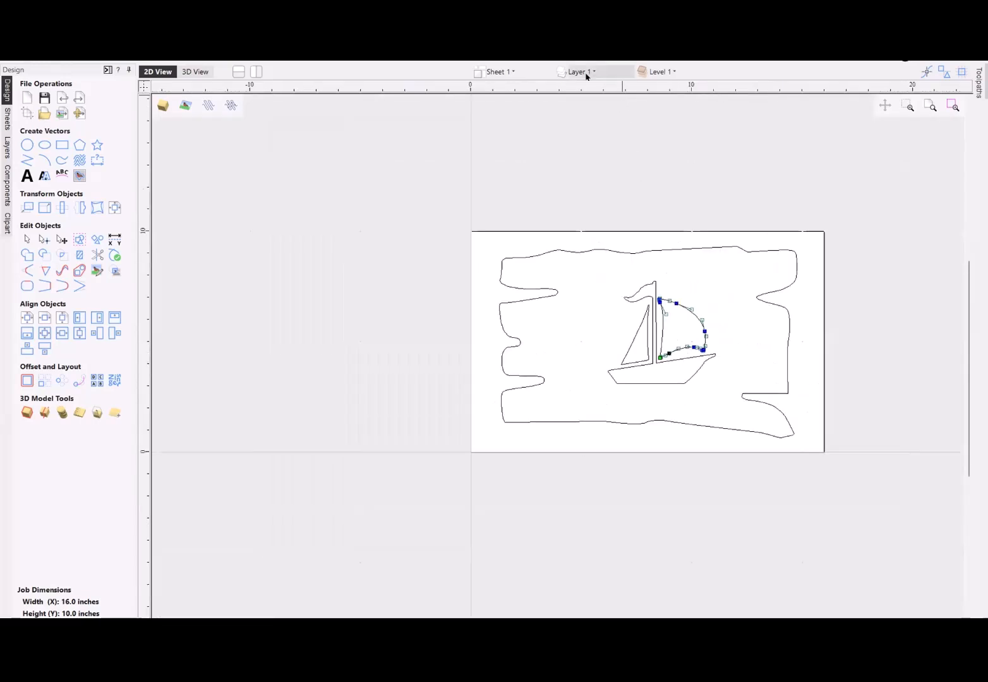
pyautogui.click(583, 72)
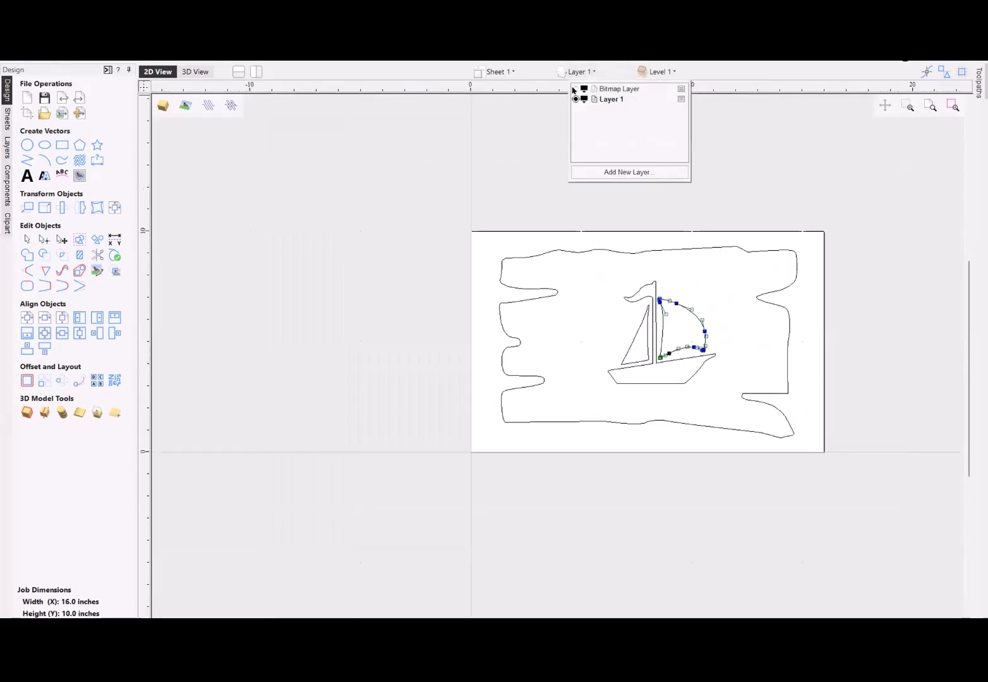
pyautogui.scroll(-2, 646, 347)
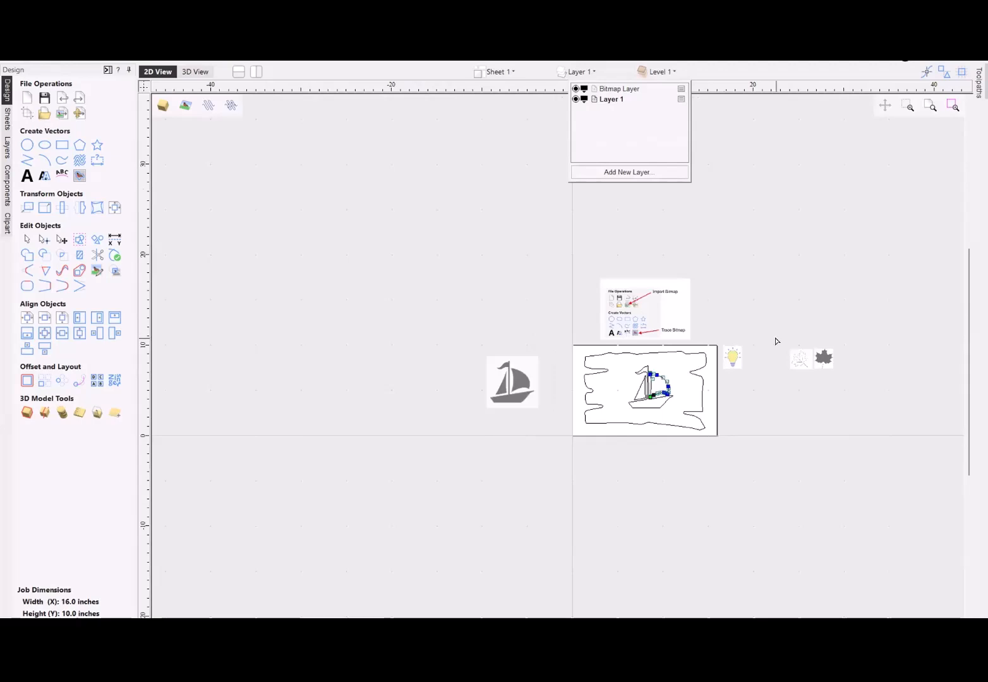
pyautogui.scroll(4, 832, 369)
pyautogui.scroll(-3, 812, 369)
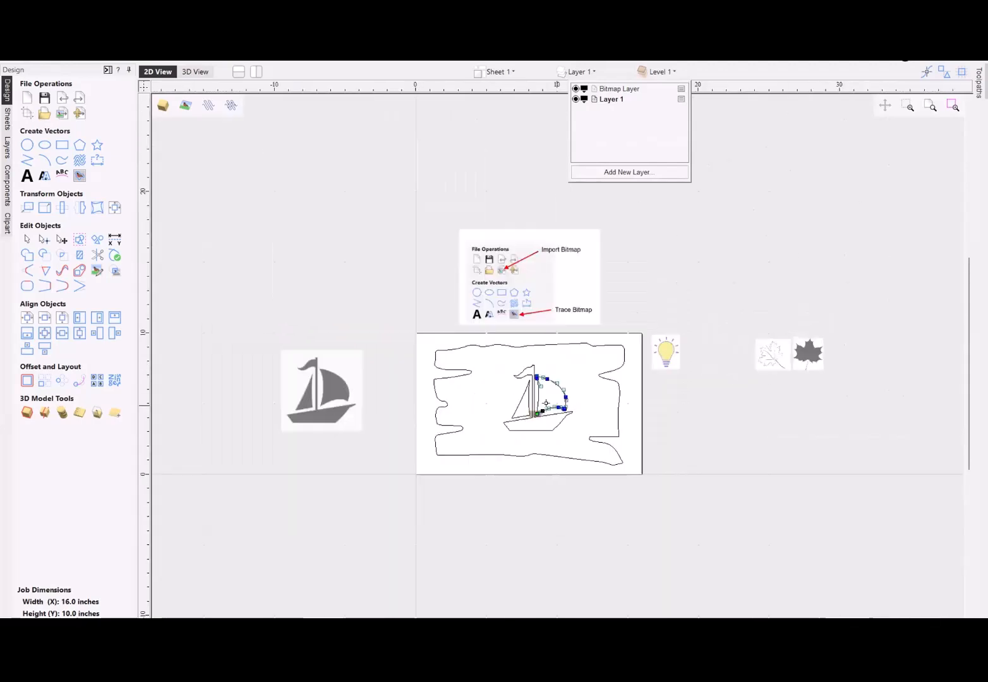
pyautogui.click(622, 459)
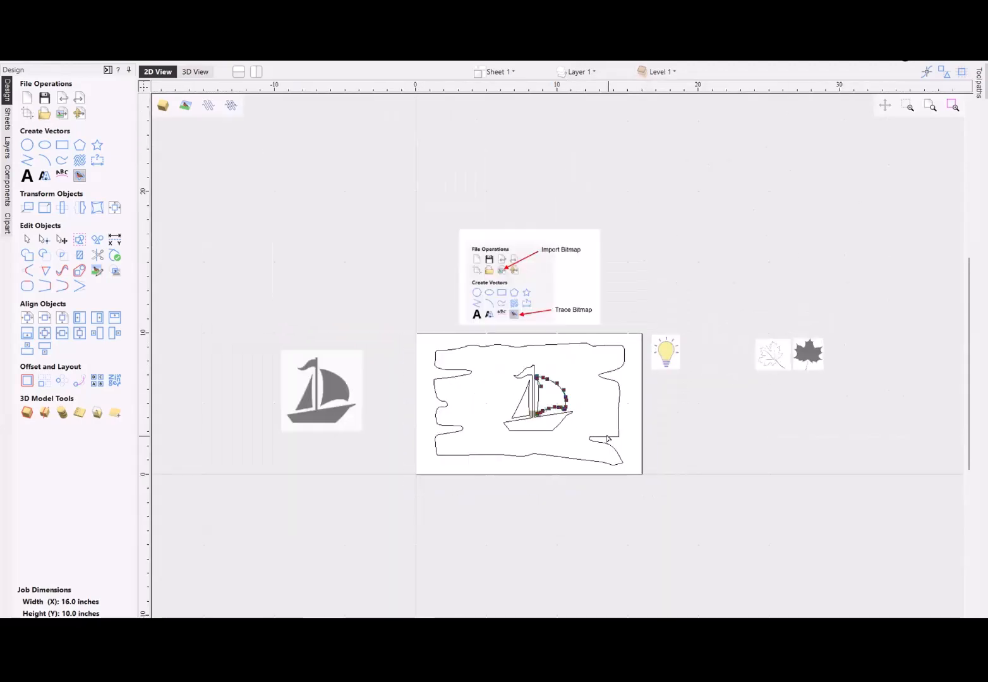
# - Leave node editing and move the wooden sign and sailboat vectors together off the job area to its upper right
pyautogui.press('n')
pyautogui.moveTo(415, 339); pyautogui.dragTo(654, 494)
pyautogui.moveTo(611, 434); pyautogui.dragTo(801, 224)
# - Place the solid black maple leaf bitmap in the centre of the job area, enlarged to about 7 inches wide
pyautogui.click(662, 357)
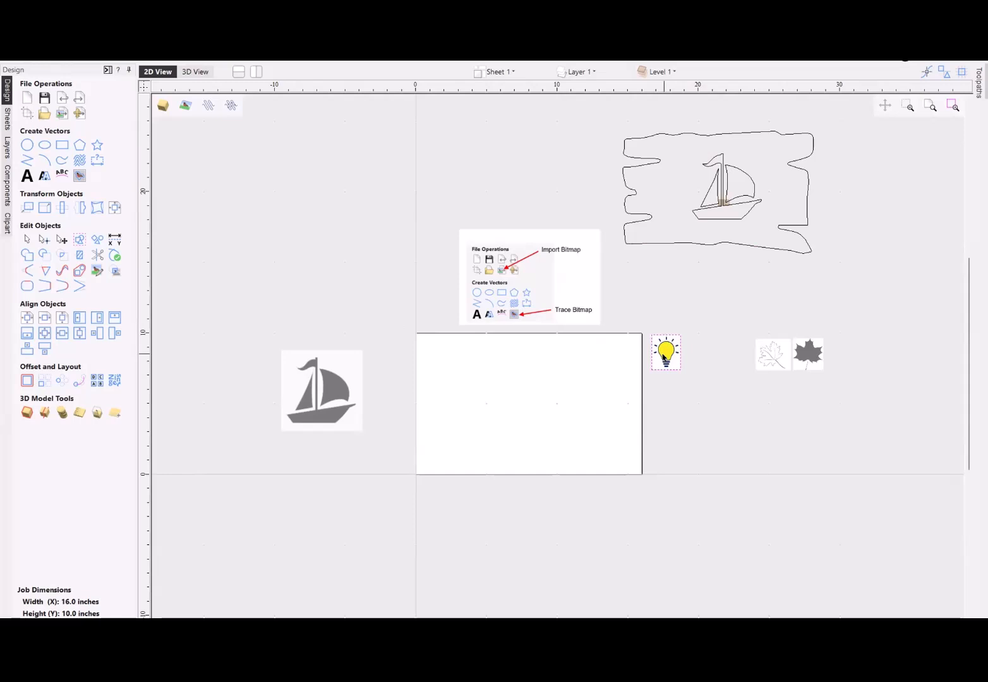
pyautogui.click(797, 355)
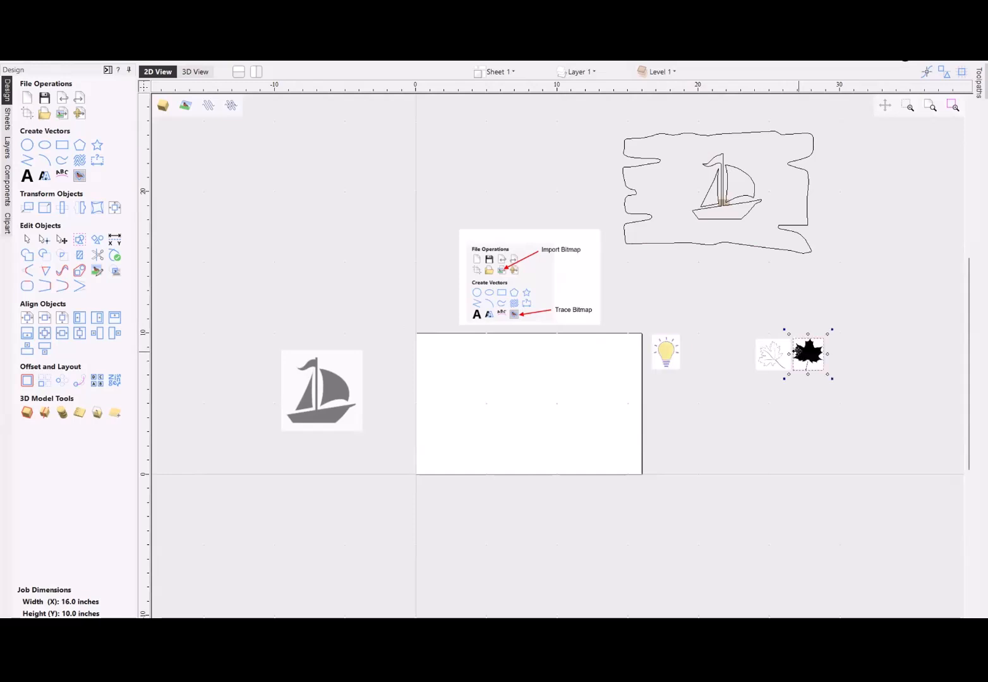
pyautogui.moveTo(797, 352); pyautogui.dragTo(592, 460)
pyautogui.click(539, 497)
pyautogui.scroll(5, 544, 412)
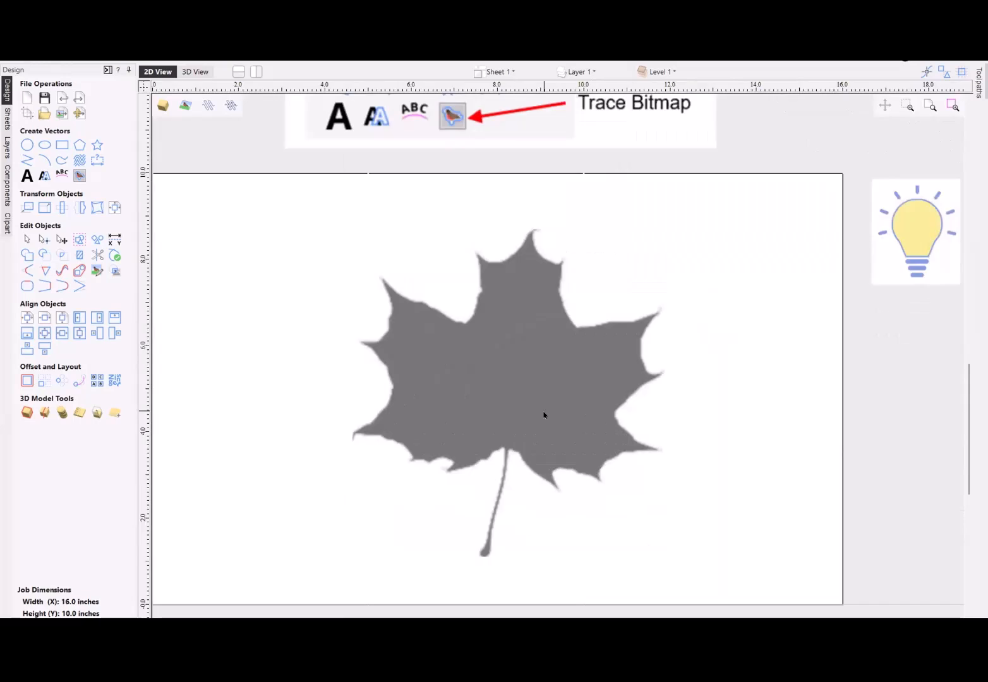
# - Check the maple leaf bitmap's appearance setting for fading when it is not selected
pyautogui.rightClick(540, 399)
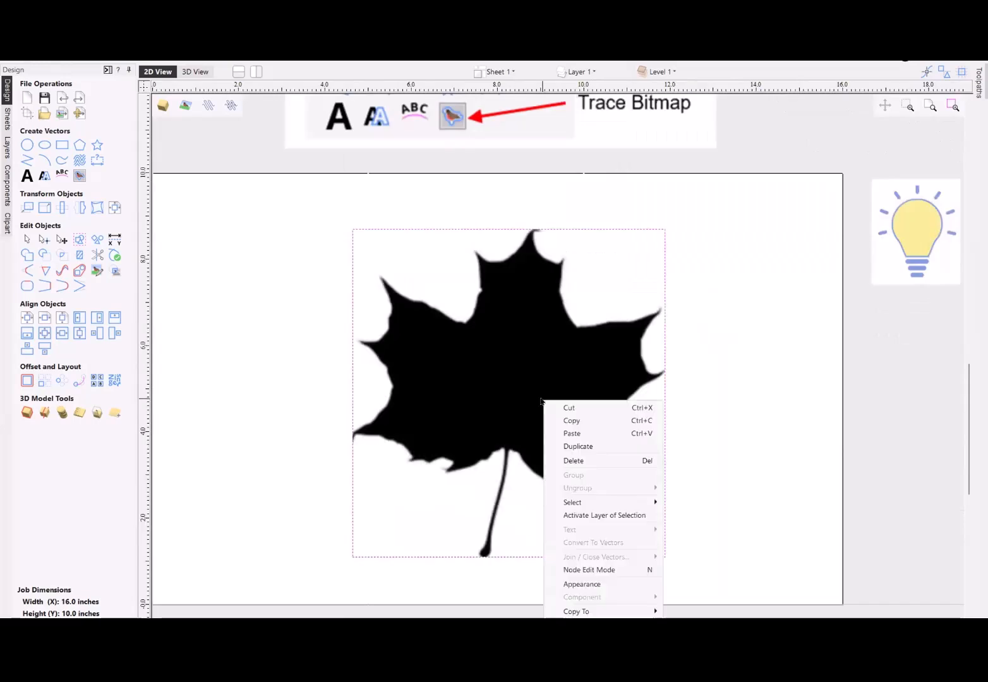
pyautogui.click(593, 584)
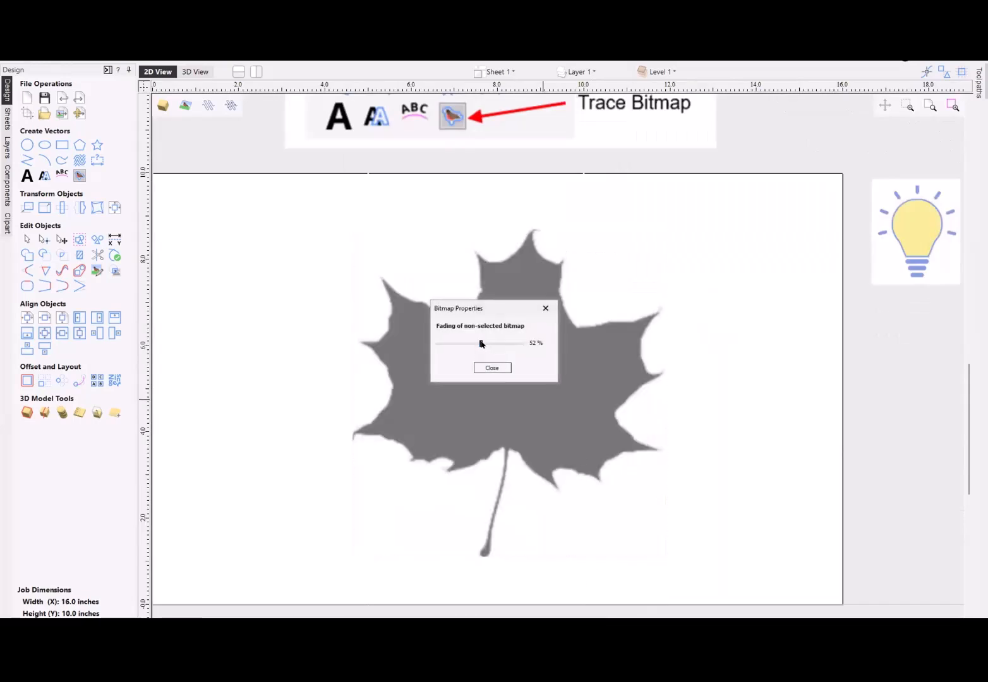
pyautogui.click(492, 367)
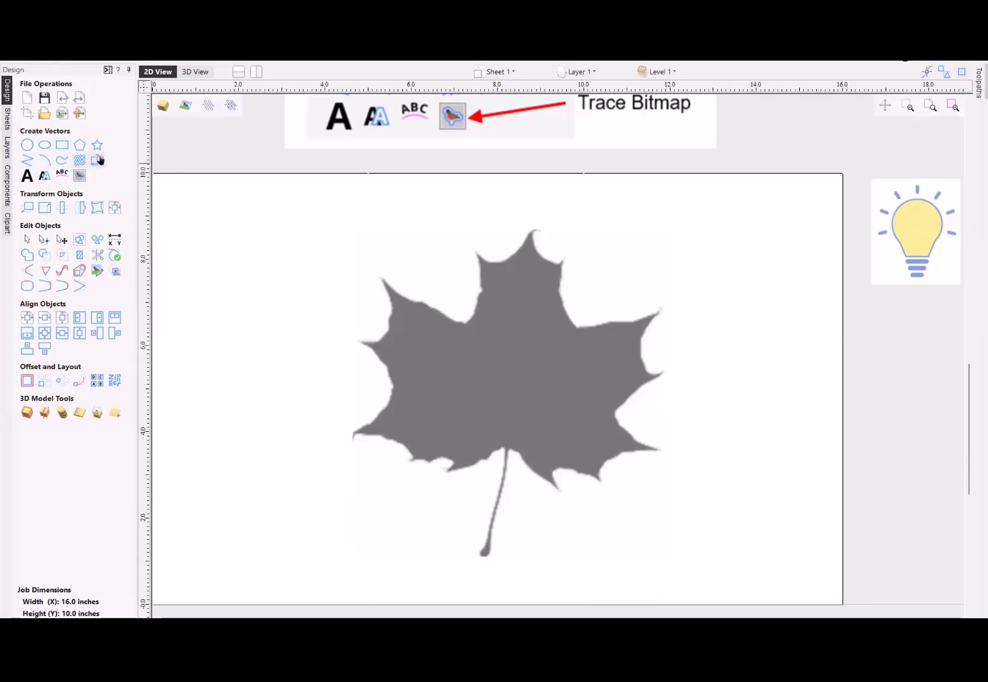
# - Draw a straight-segment polyline along the leaf's tips and notches, from the upper-left tip over the top to the lower-right tip
pyautogui.click(25, 161)
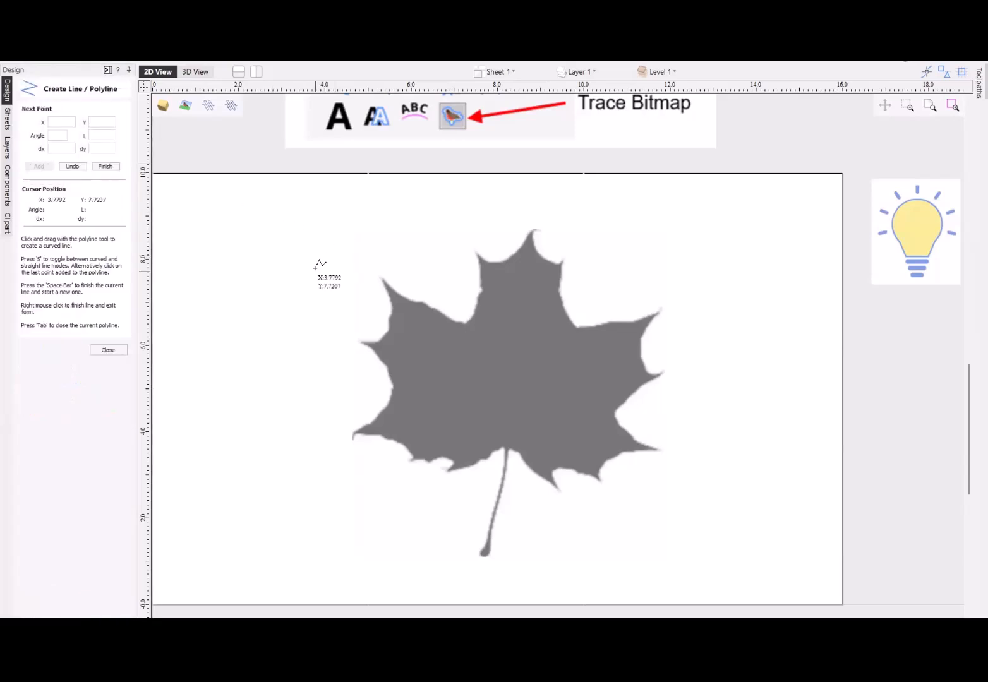
pyautogui.click(381, 276)
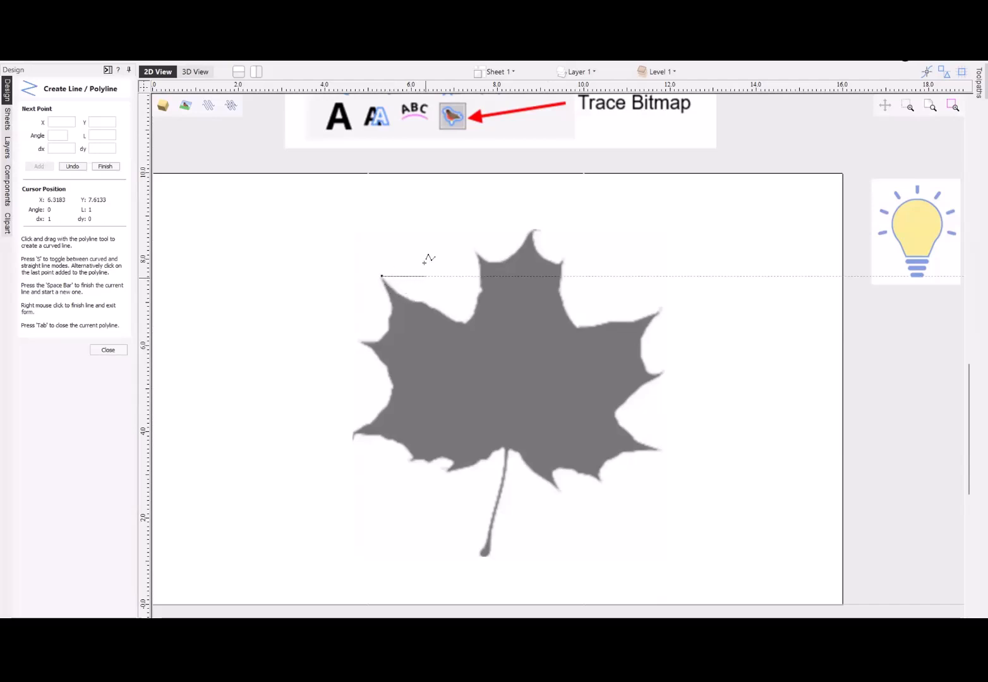
pyautogui.click(465, 321)
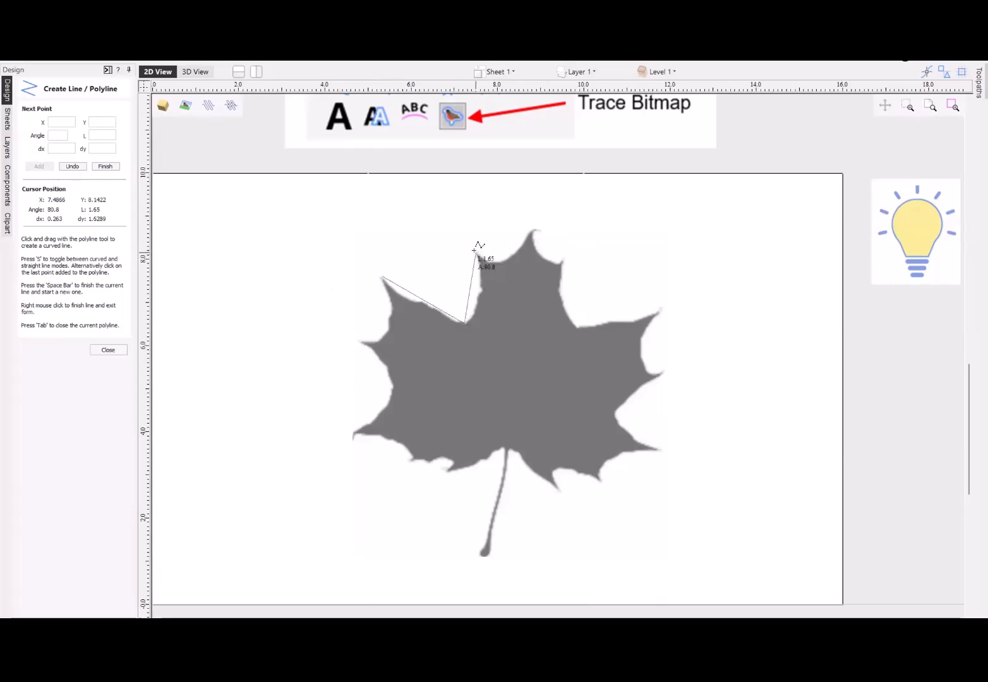
pyautogui.click(476, 252)
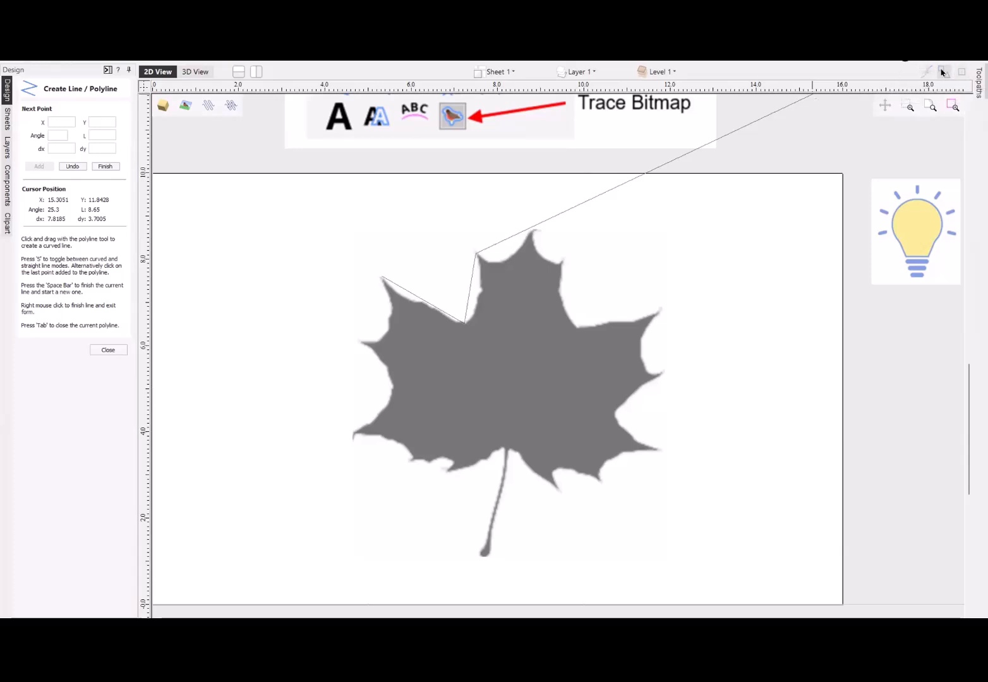
pyautogui.click(532, 232)
pyautogui.click(562, 262)
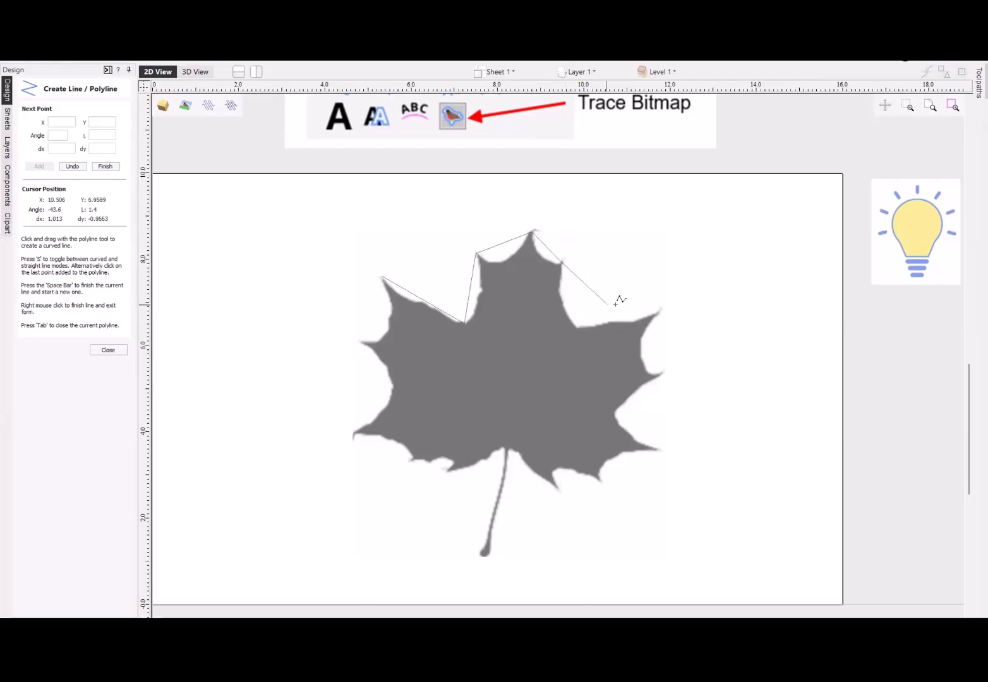
pyautogui.click(578, 326)
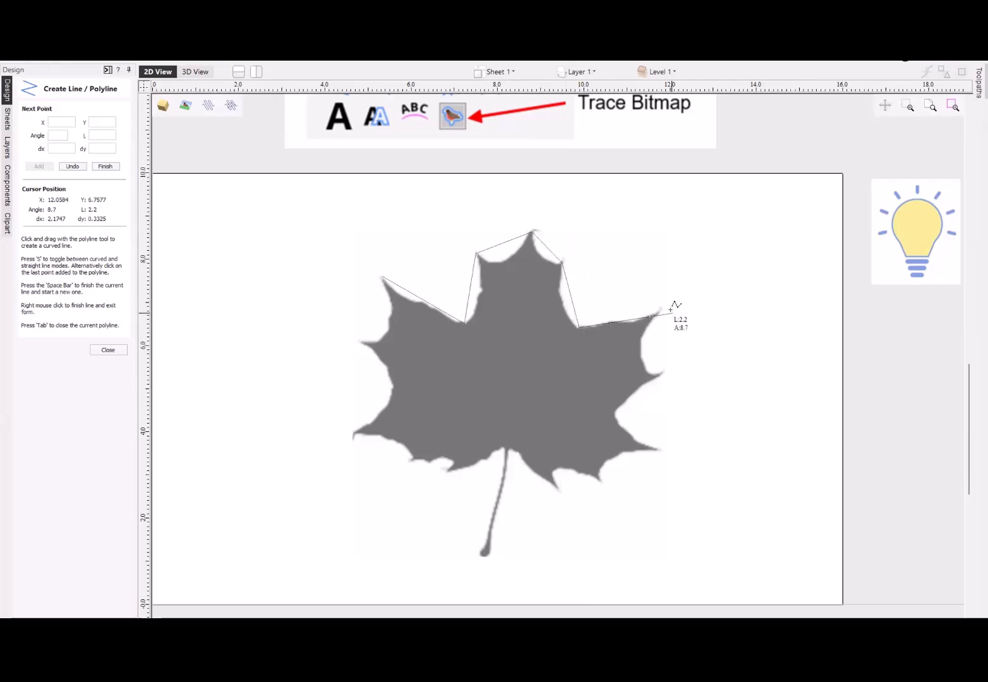
pyautogui.click(660, 310)
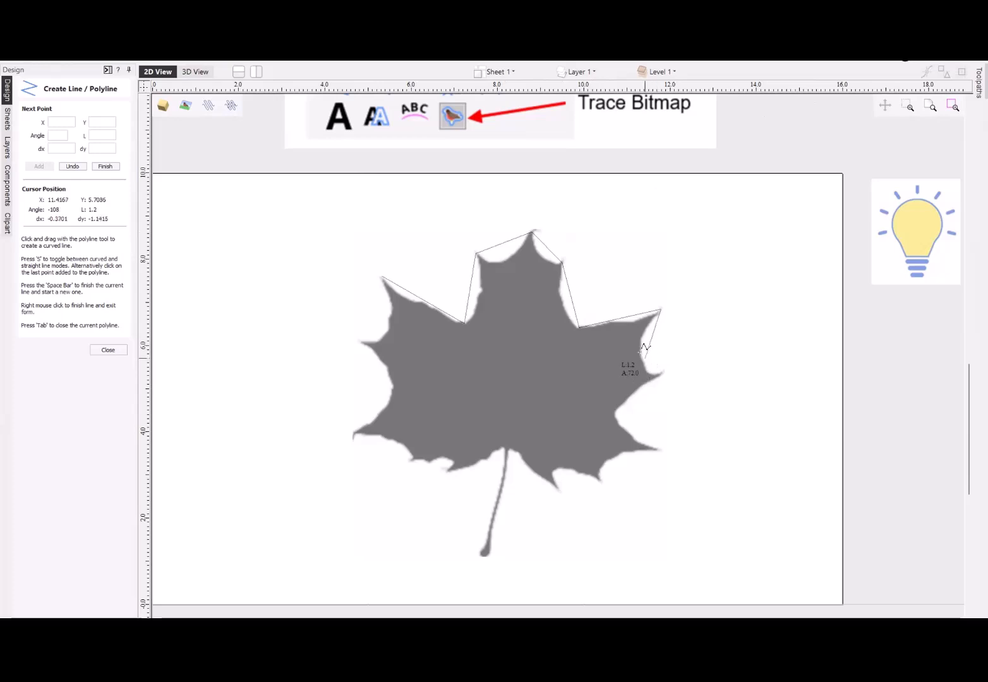
pyautogui.click(641, 354)
pyautogui.click(662, 372)
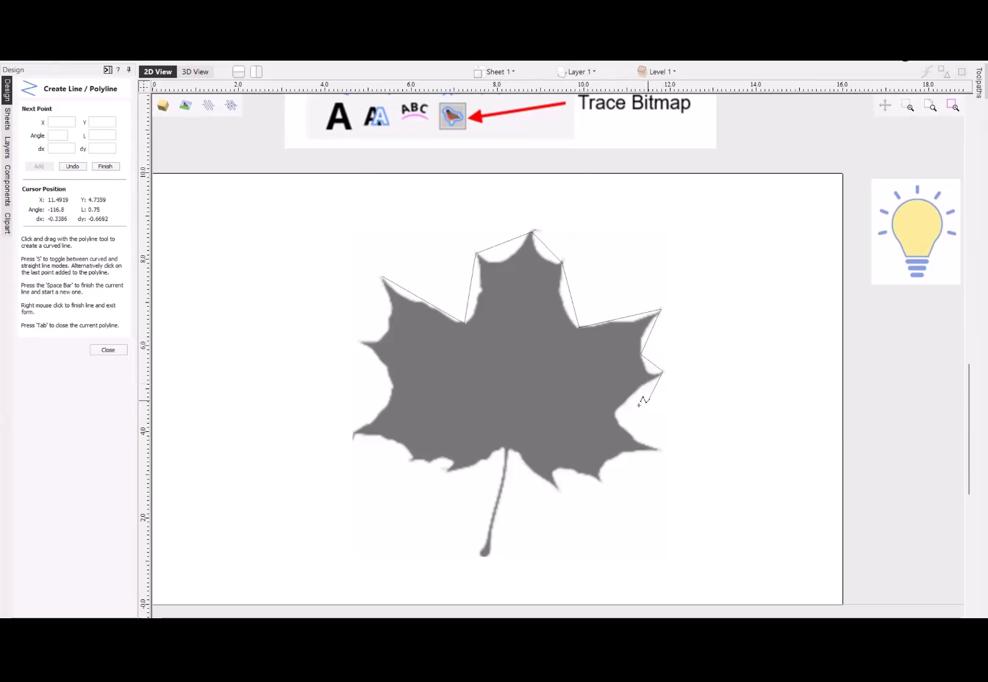
pyautogui.click(616, 413)
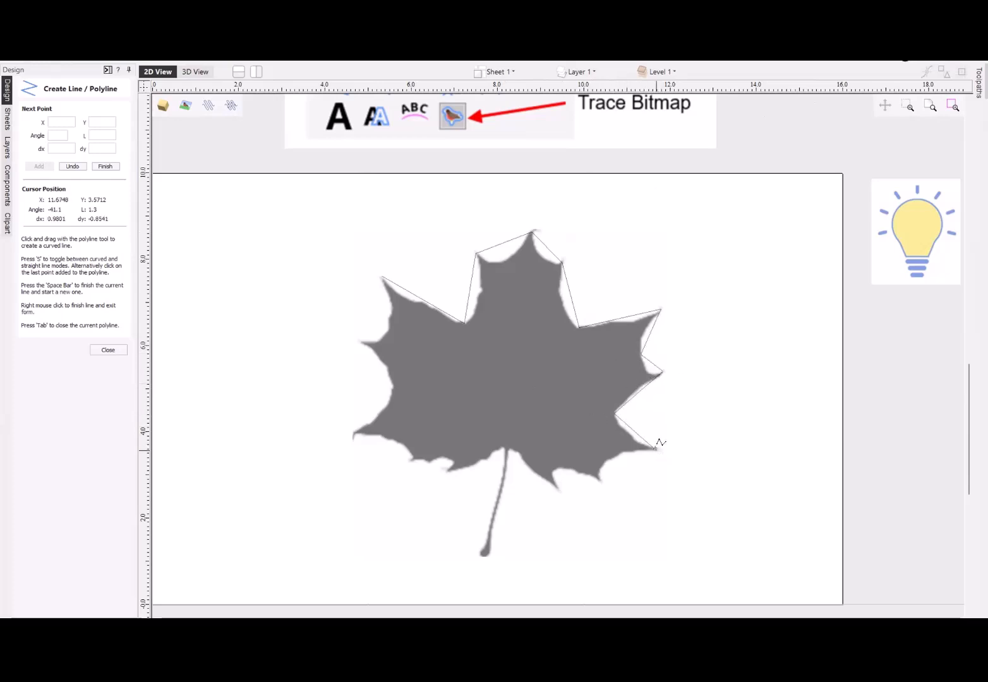
pyautogui.click(655, 450)
pyautogui.rightClick(656, 451)
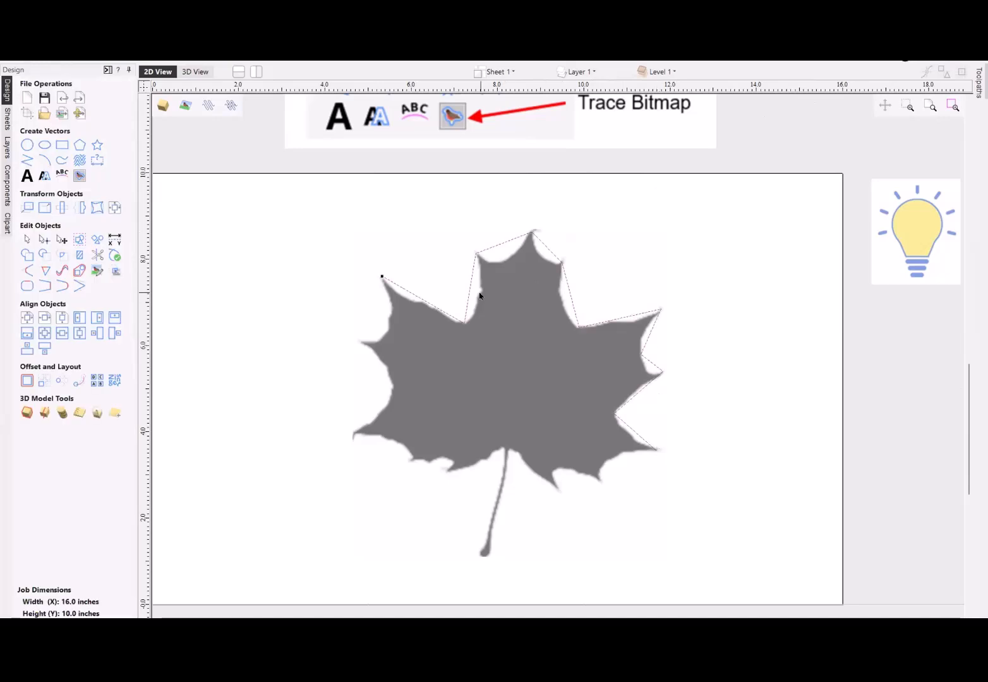
# - In node editing, convert the span left of the leaf's top tip to a Bezier, curve it along the edge and adjust the tip node
pyautogui.press('n')
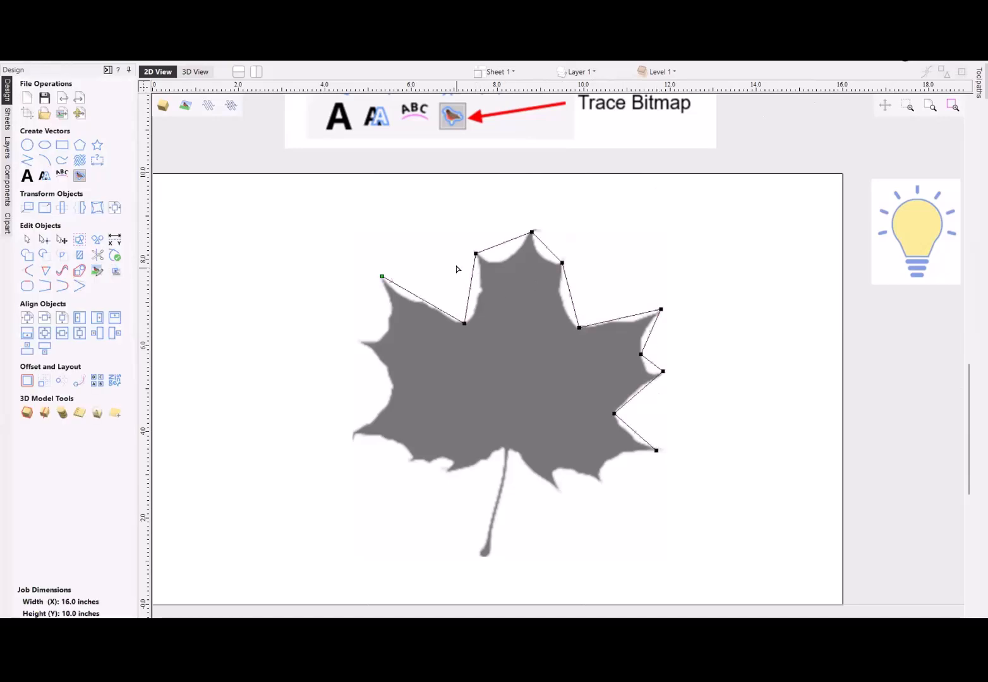
pyautogui.scroll(2, 443, 270)
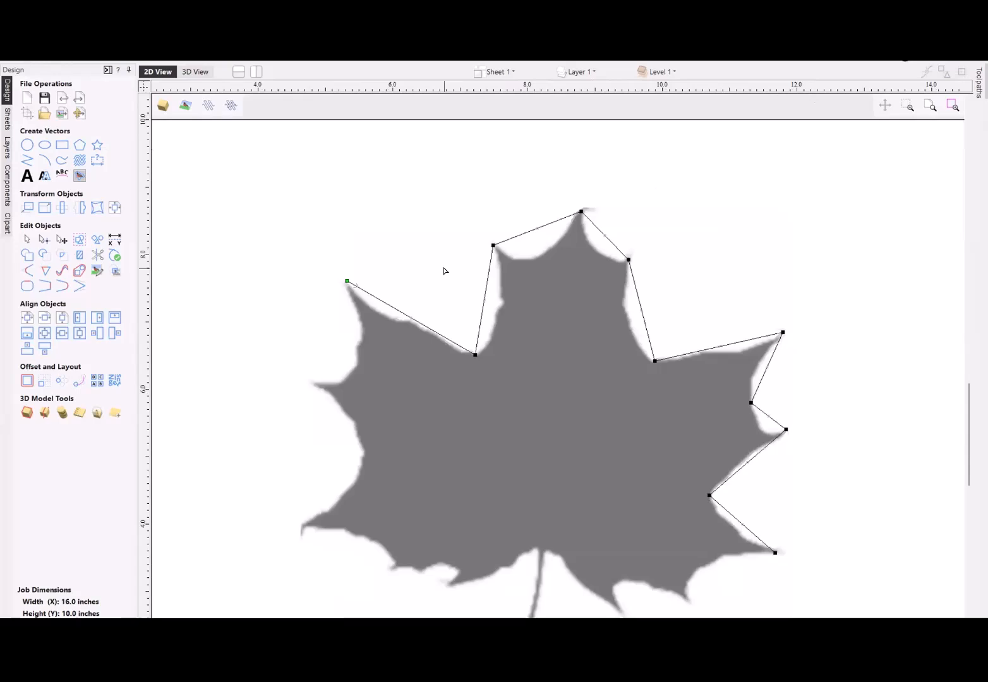
pyautogui.scroll(1, 443, 271)
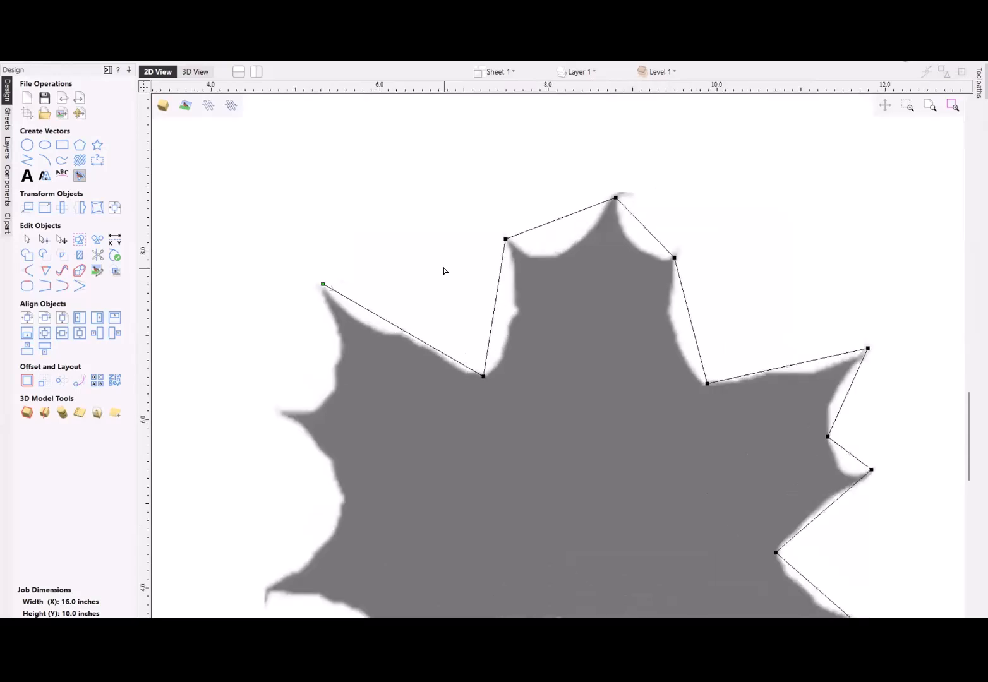
pyautogui.rightClick(551, 223)
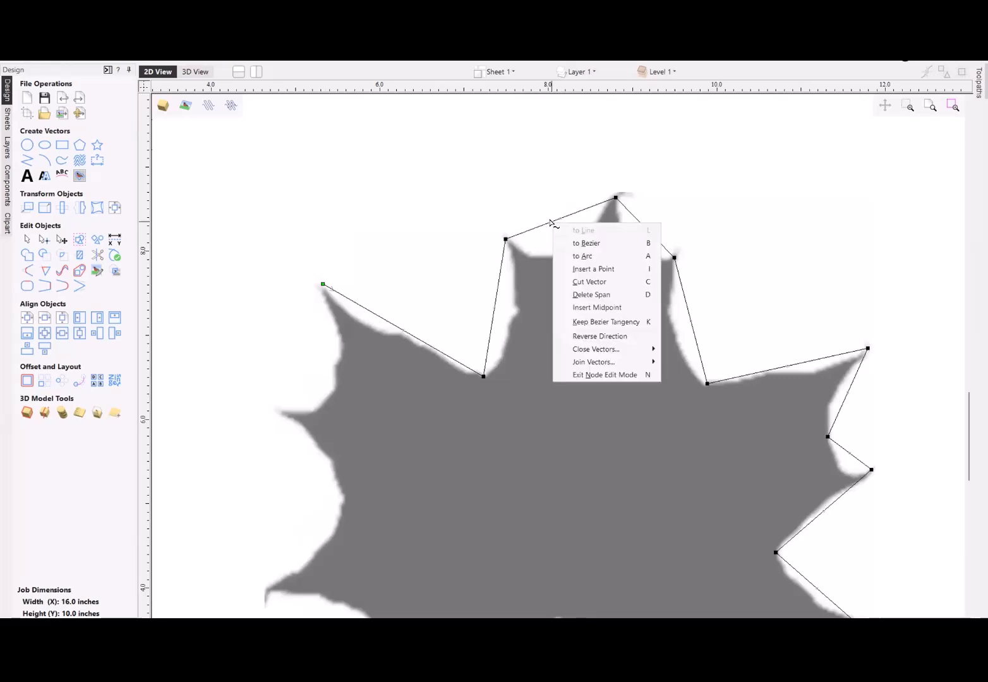
pyautogui.click(583, 244)
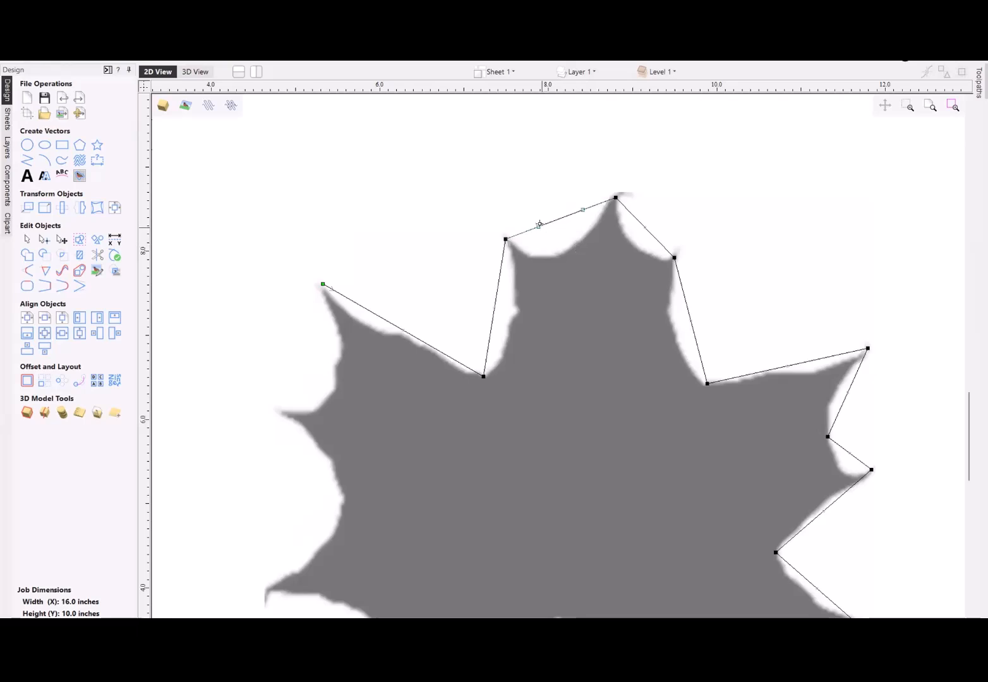
pyautogui.moveTo(539, 227); pyautogui.dragTo(576, 289)
pyautogui.moveTo(589, 213); pyautogui.dragTo(617, 191)
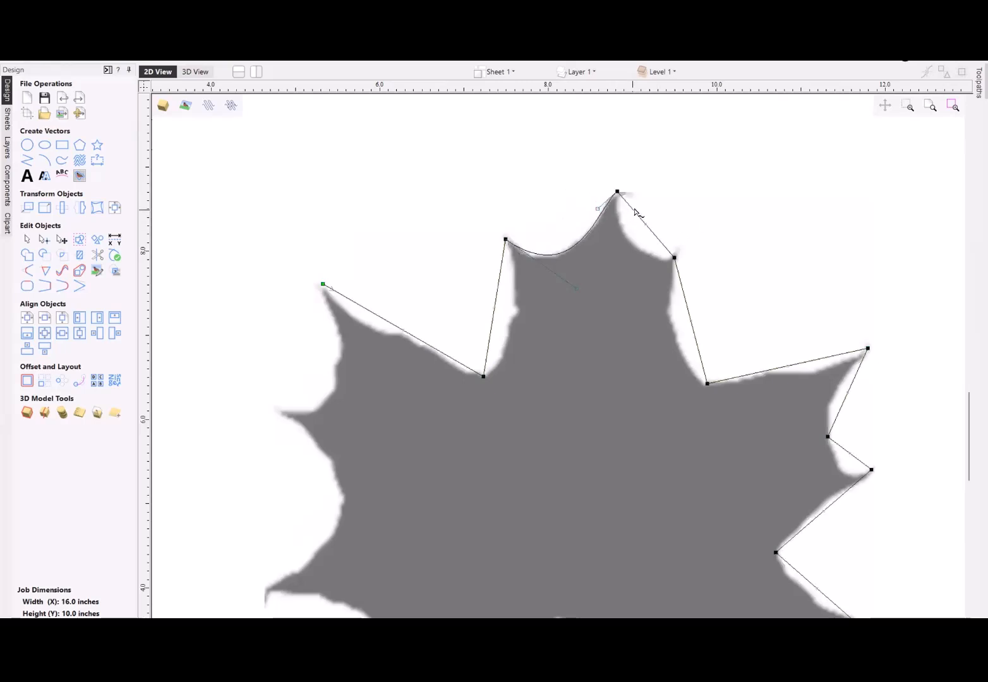
# - Convert the span right of the leaf's top tip to a Bezier, curve it along the edge and adjust its lower-right end node
pyautogui.rightClick(634, 212)
pyautogui.click(662, 233)
pyautogui.moveTo(633, 211); pyautogui.dragTo(611, 247)
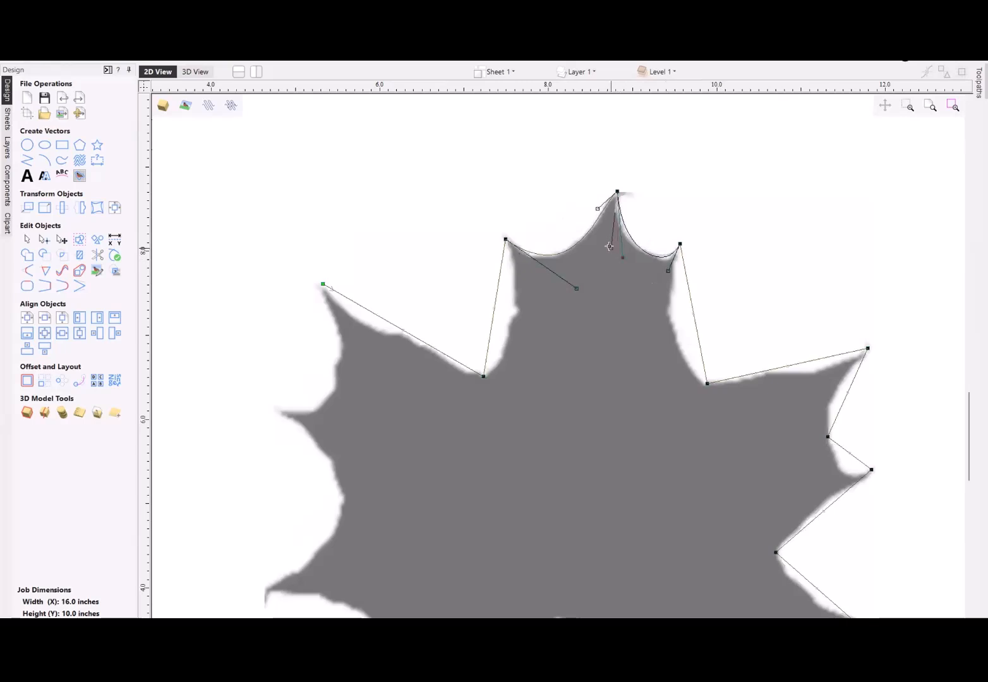
# - Convert the polyline span down the top lobe's right side to a Bezier and bend it inward along the leaf's edge
pyautogui.rightClick(692, 303)
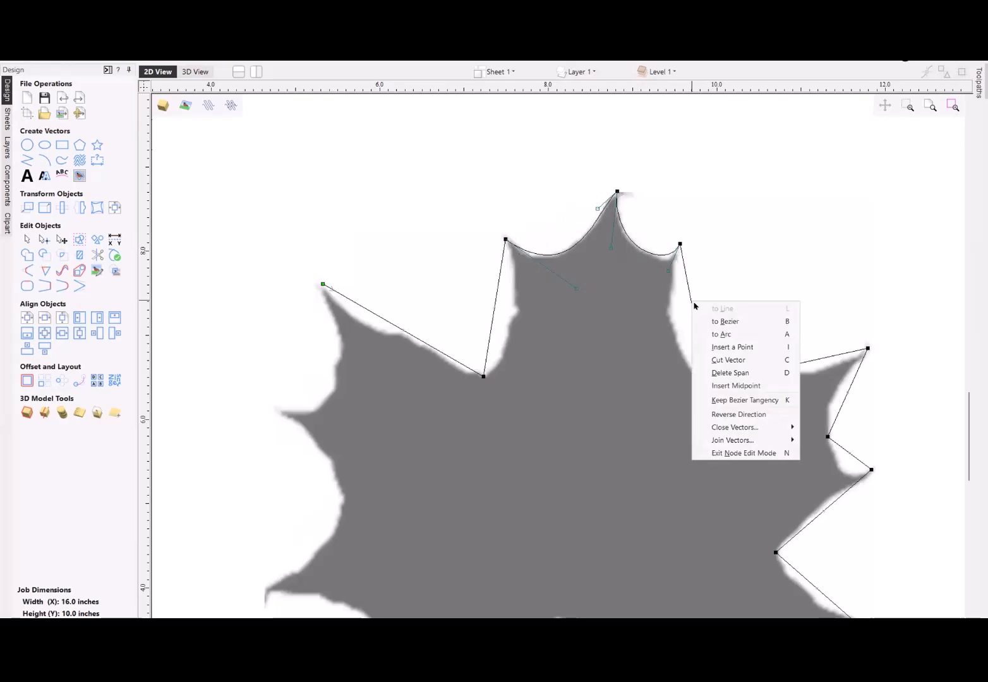
pyautogui.click(751, 323)
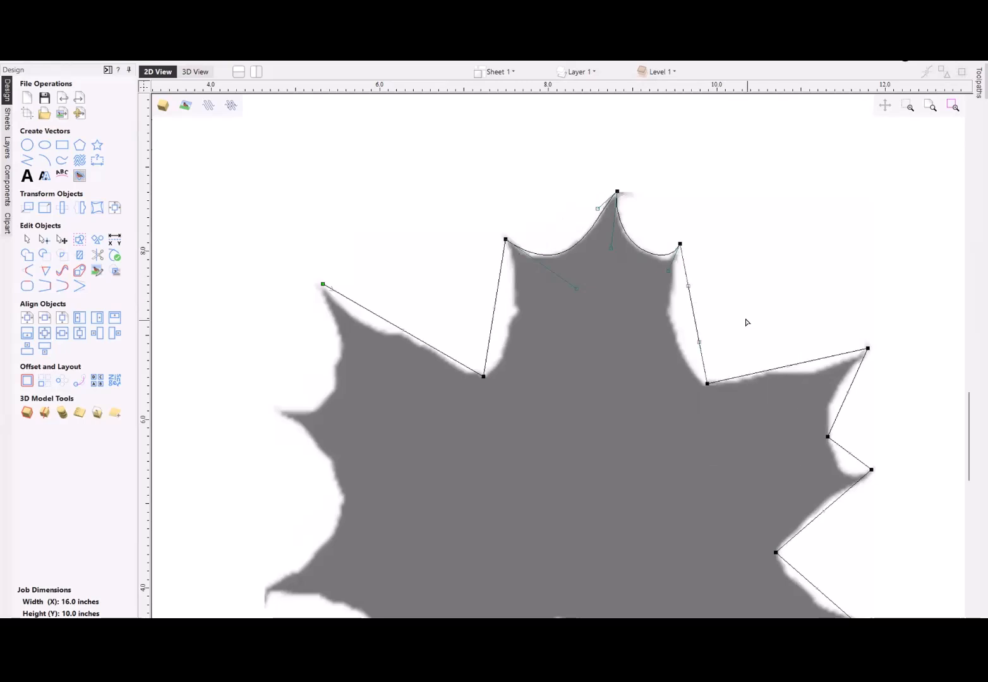
pyautogui.moveTo(699, 342); pyautogui.dragTo(646, 328)
pyautogui.moveTo(677, 283); pyautogui.dragTo(671, 287)
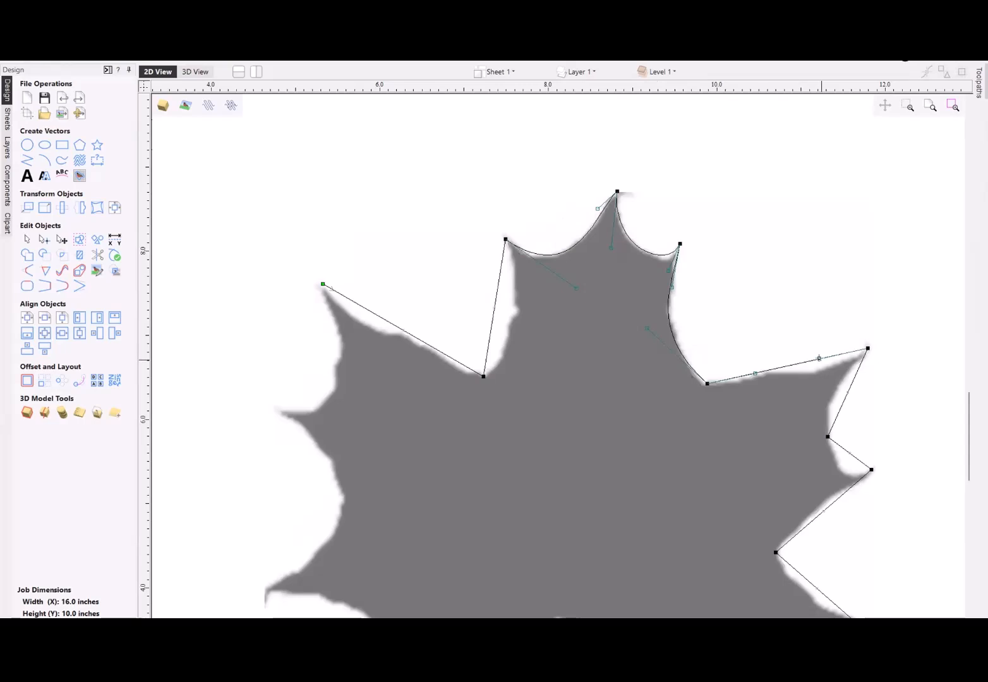
# - Convert the span from the upper-right notch to the right lobe's upper tip to a Bezier, curve it along the edge and adjust the notch node
pyautogui.press('c')
pyautogui.moveTo(807, 375); pyautogui.dragTo(813, 379)
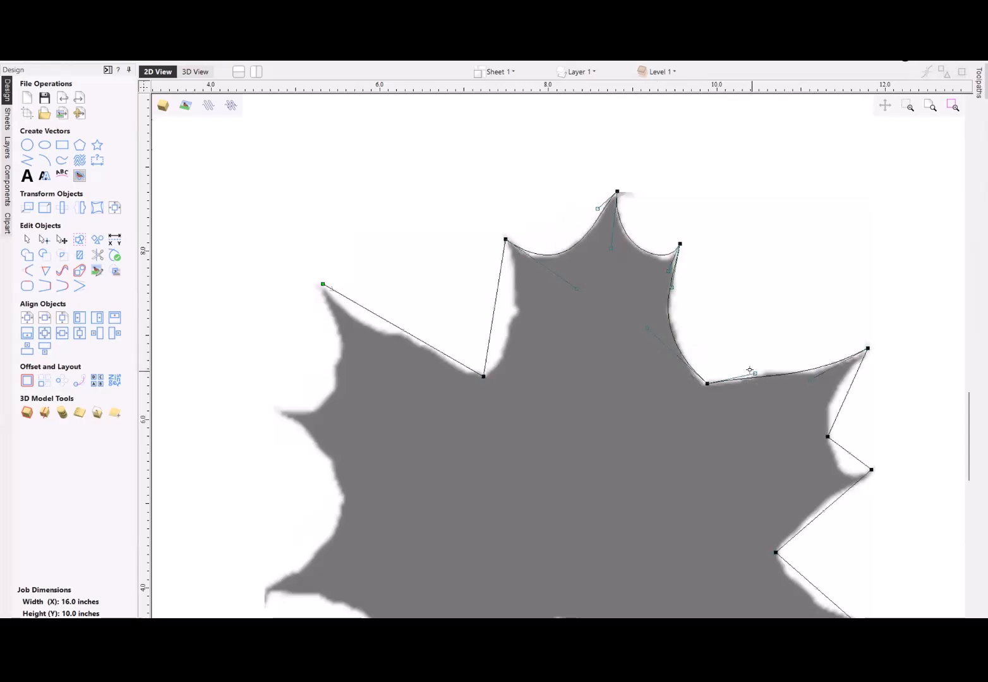
pyautogui.moveTo(750, 371); pyautogui.dragTo(811, 347)
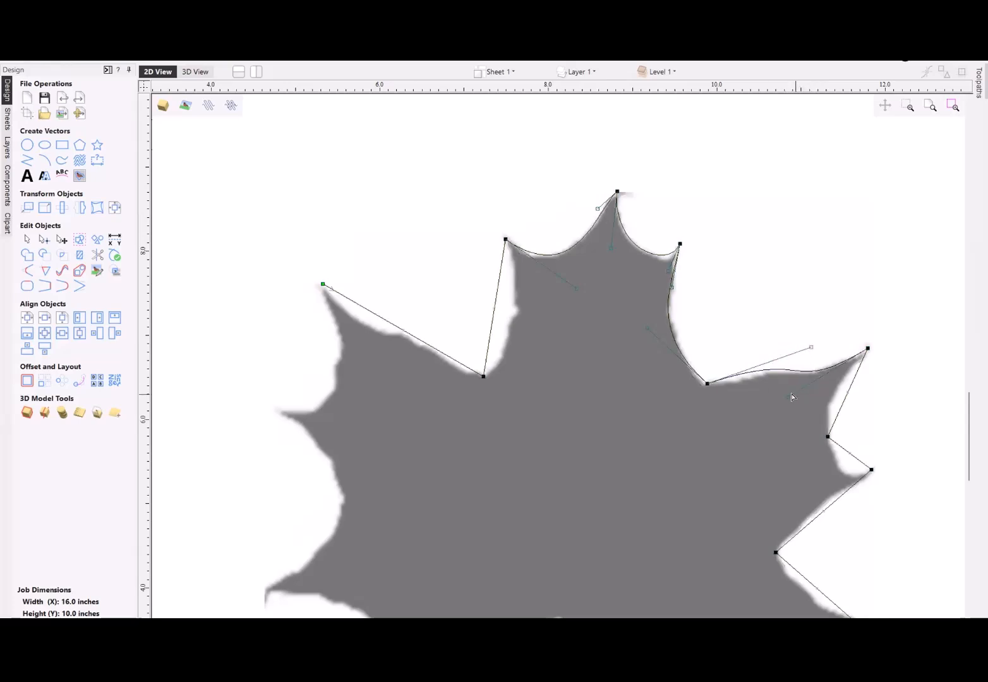
pyautogui.moveTo(790, 394); pyautogui.dragTo(775, 405)
pyautogui.moveTo(707, 384); pyautogui.dragTo(704, 386)
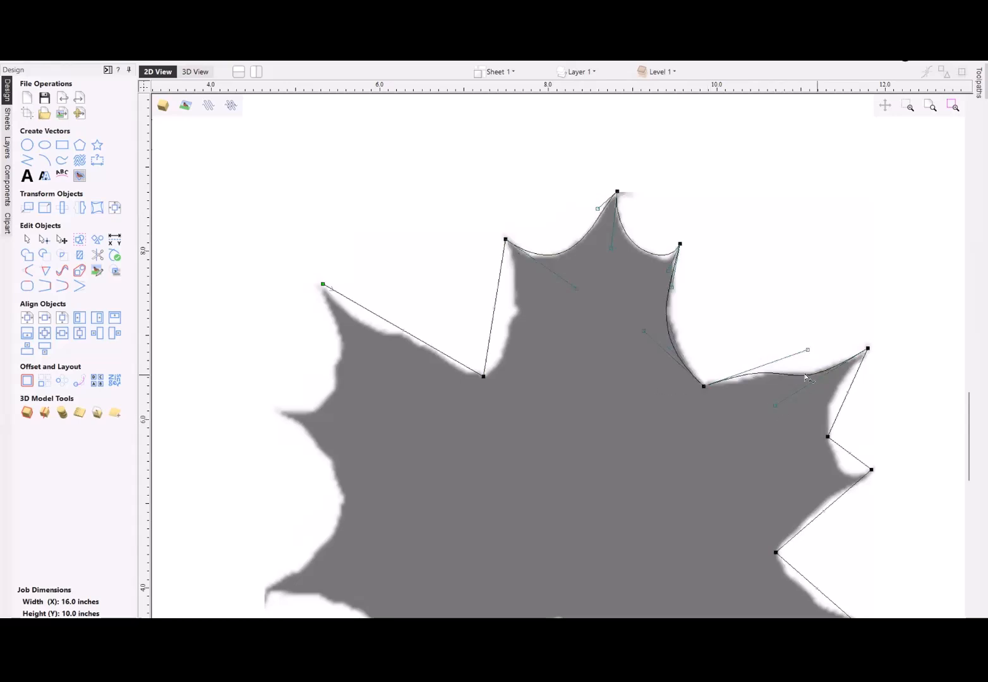
# - Insert a node on that Bezier just right of the notch, move it onto the leaf edge and reshape the curve with its handle
pyautogui.scroll(3, 739, 379)
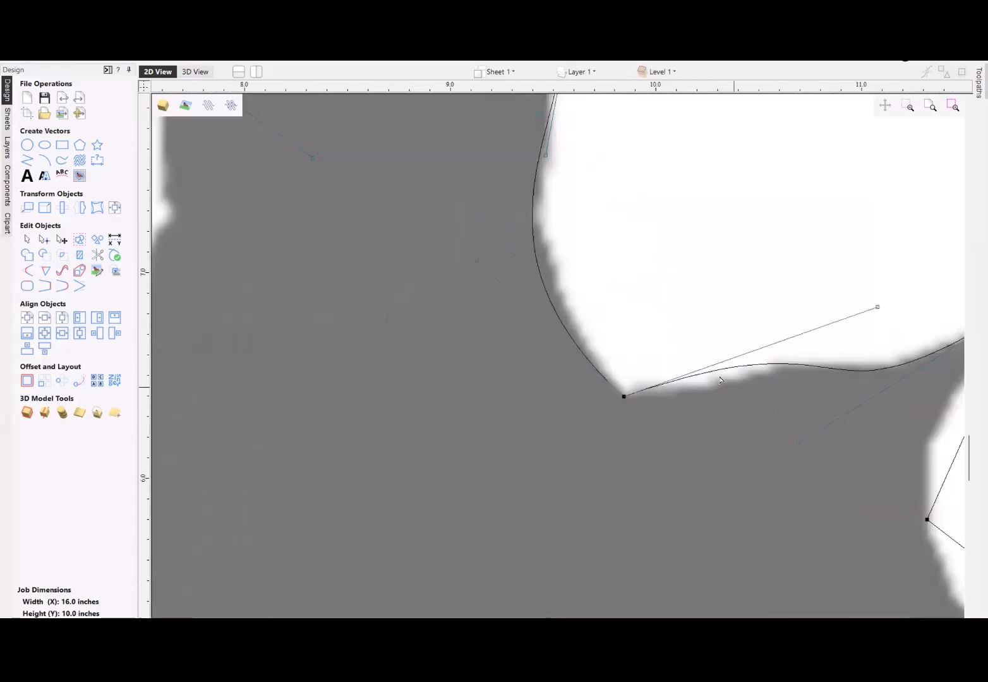
pyautogui.doubleClick(720, 370)
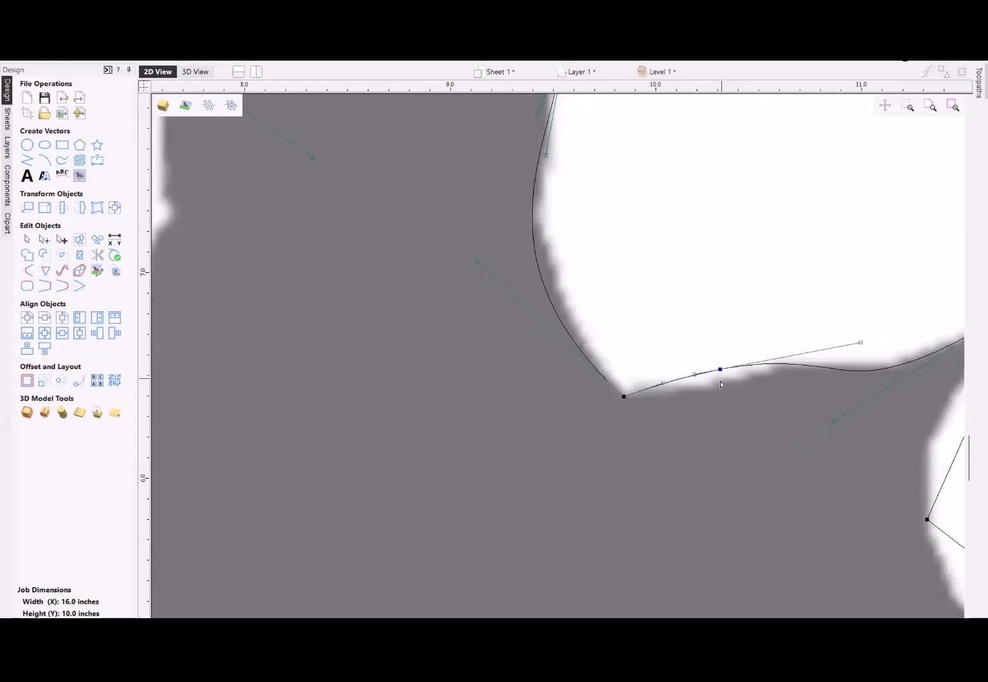
pyautogui.moveTo(720, 369); pyautogui.dragTo(707, 387)
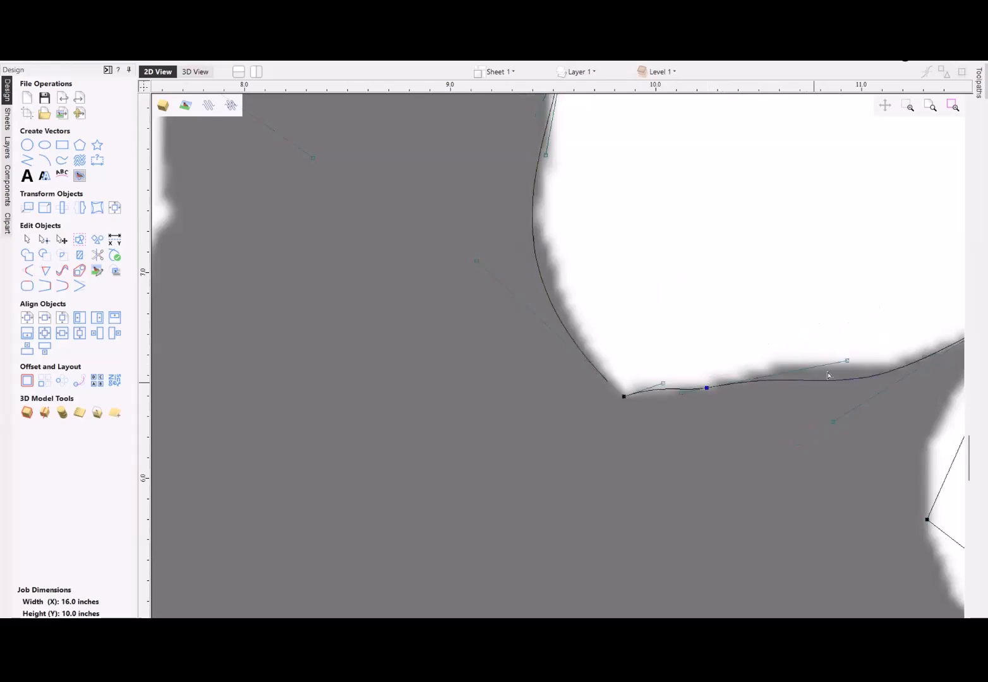
pyautogui.moveTo(847, 360); pyautogui.dragTo(847, 321)
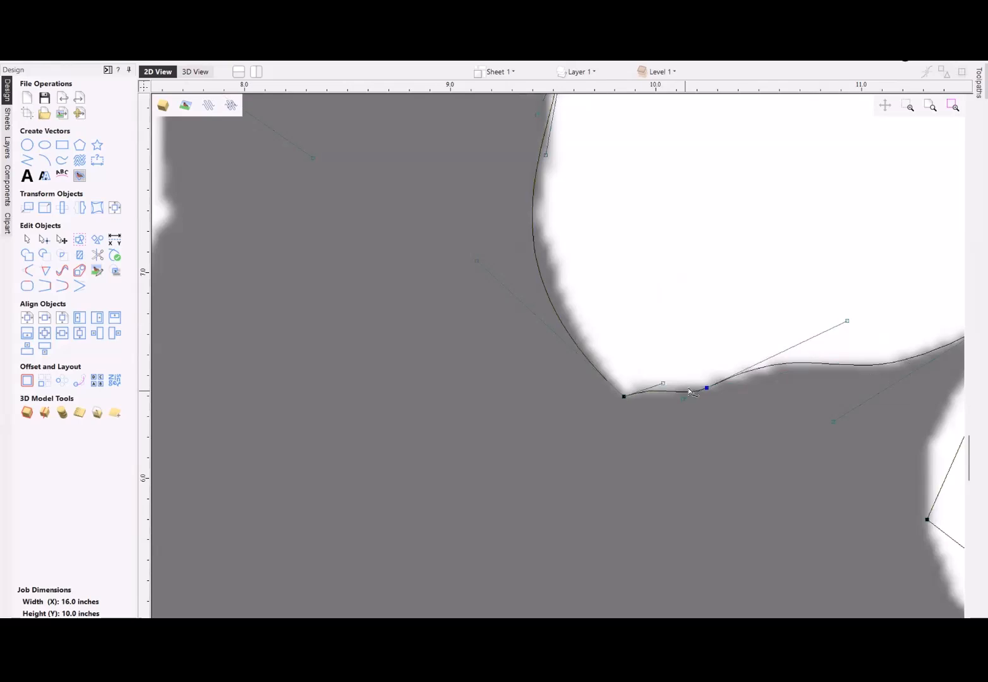
# - Smooth the notch node between the right lobe's two tips and pull the curve handles to fit both adjoining spans to the leaf edge
pyautogui.scroll(-2, 688, 378)
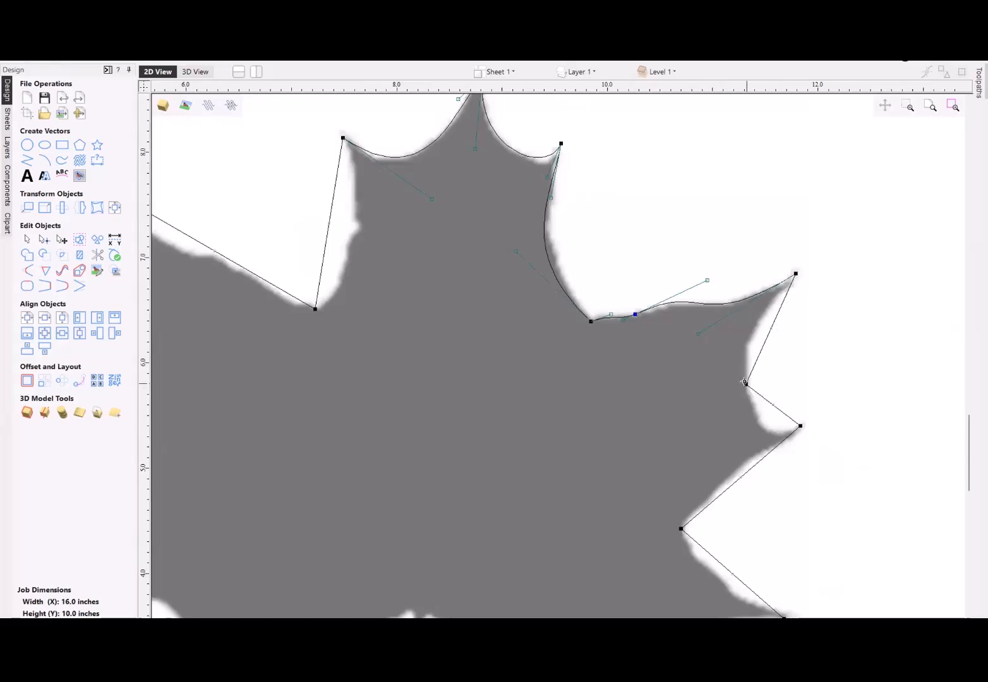
pyautogui.rightClick(745, 384)
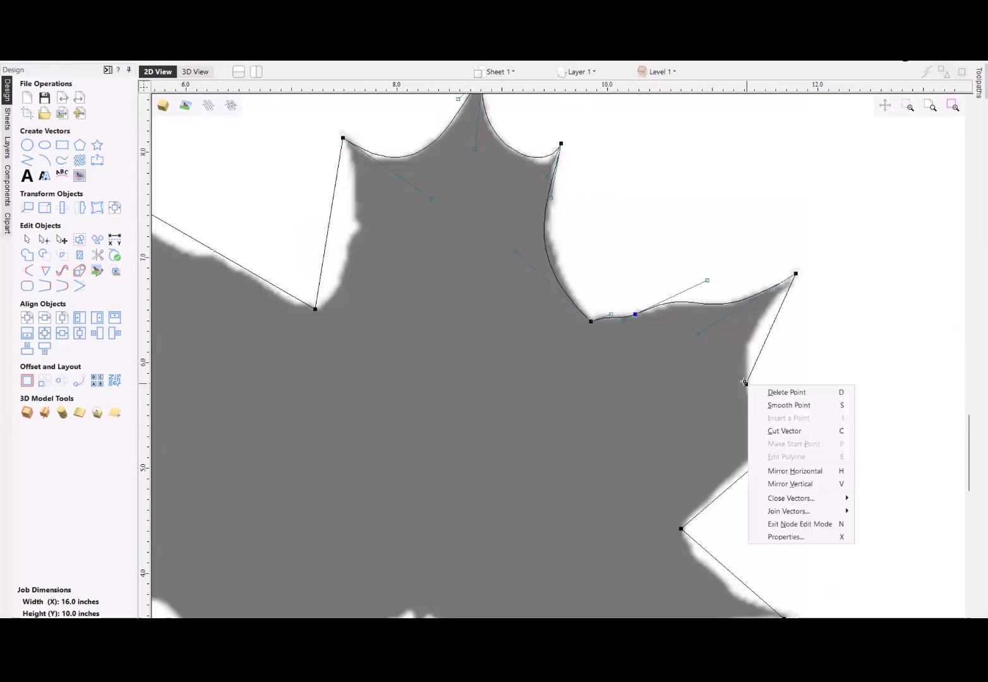
pyautogui.click(794, 408)
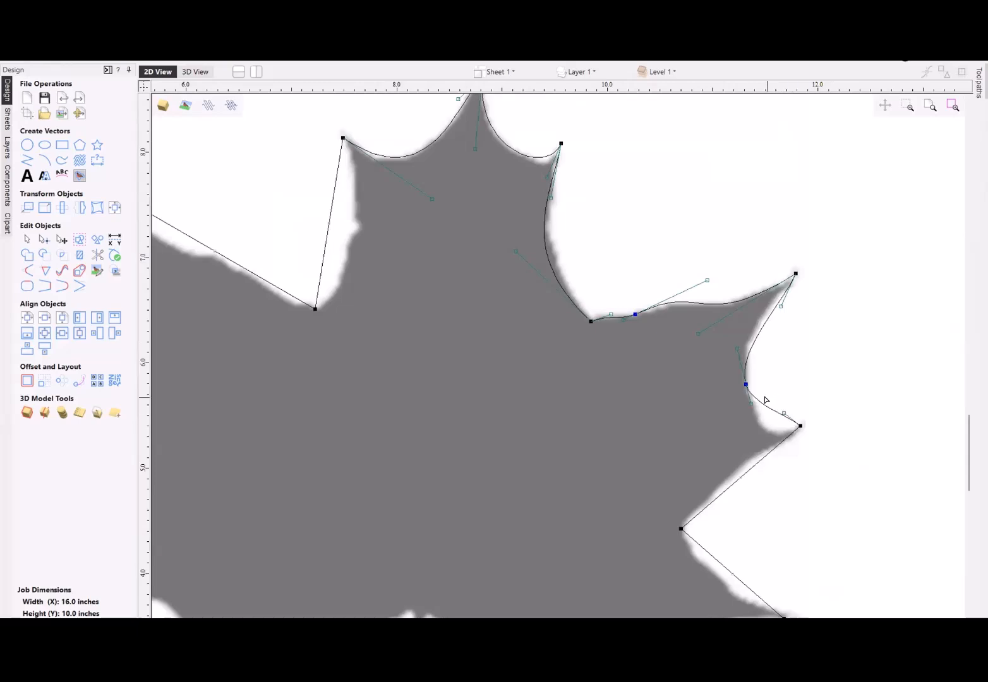
pyautogui.moveTo(782, 306); pyautogui.dragTo(763, 310)
pyautogui.moveTo(784, 413); pyautogui.dragTo(759, 440)
# - Curve the two spans around the right lobe's lower notch as Beziers, bending them inward along the leaf edge to the lower-right tip
pyautogui.scroll(-2, 776, 408)
pyautogui.scroll(2, 761, 430)
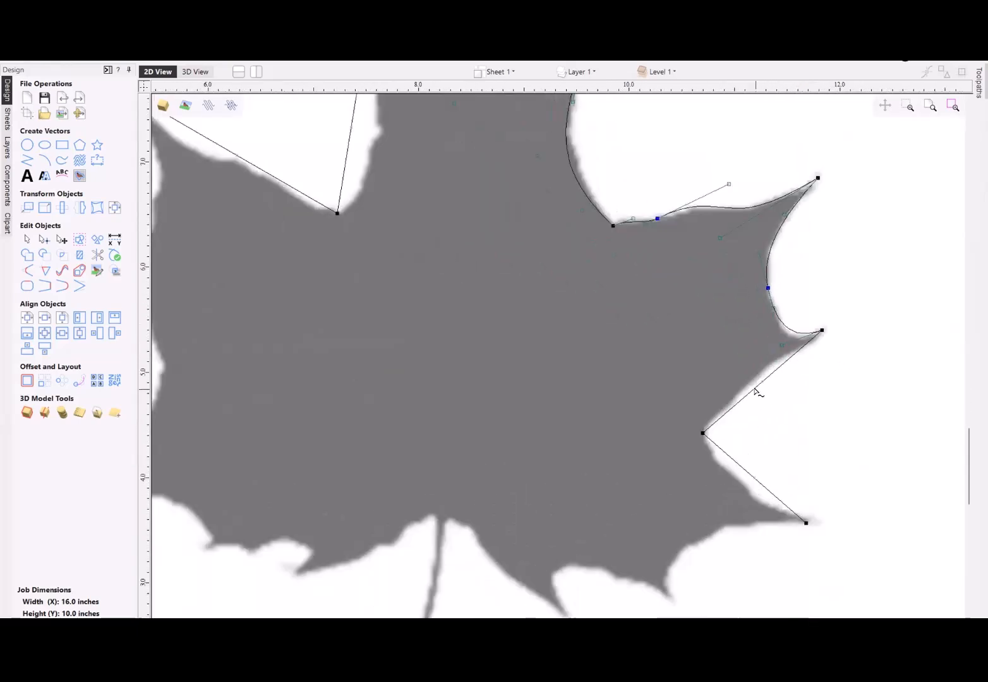
pyautogui.moveTo(788, 355); pyautogui.dragTo(756, 366)
pyautogui.press('c')
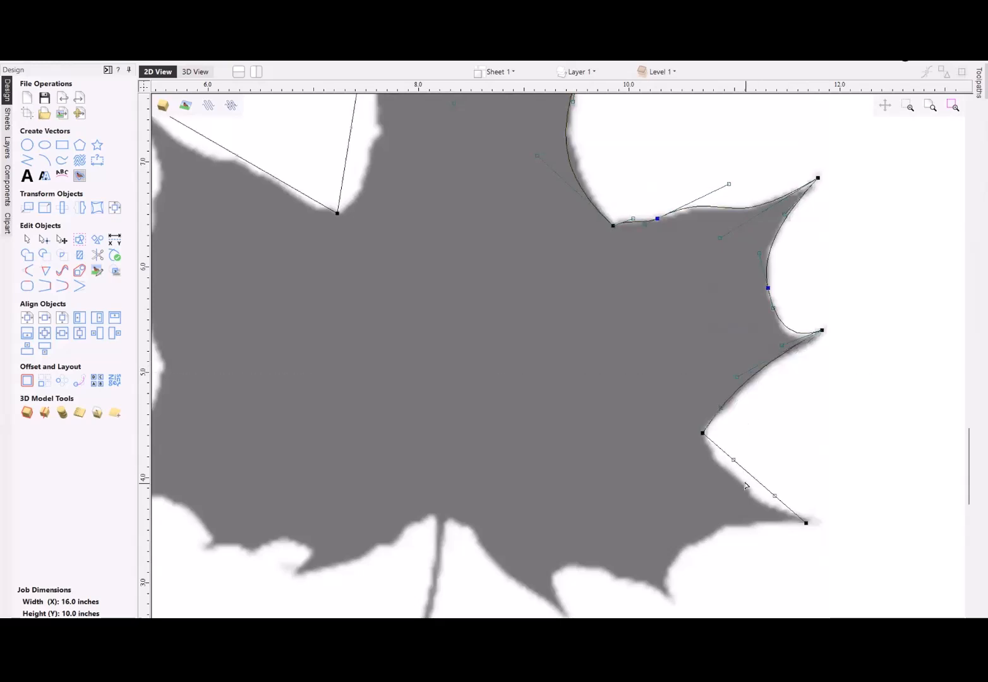
pyautogui.moveTo(732, 459); pyautogui.dragTo(730, 485)
# - Convert the span down the top lobe's left side to a Bezier and shape it along the leaf edge with its handles
pyautogui.scroll(-3, 841, 417)
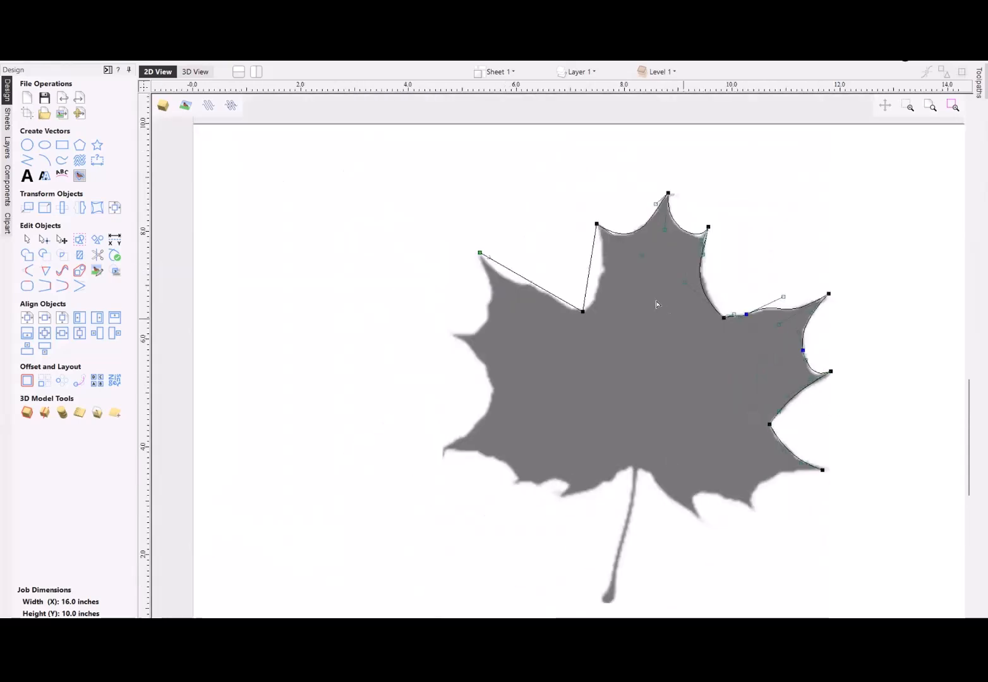
pyautogui.scroll(2, 595, 285)
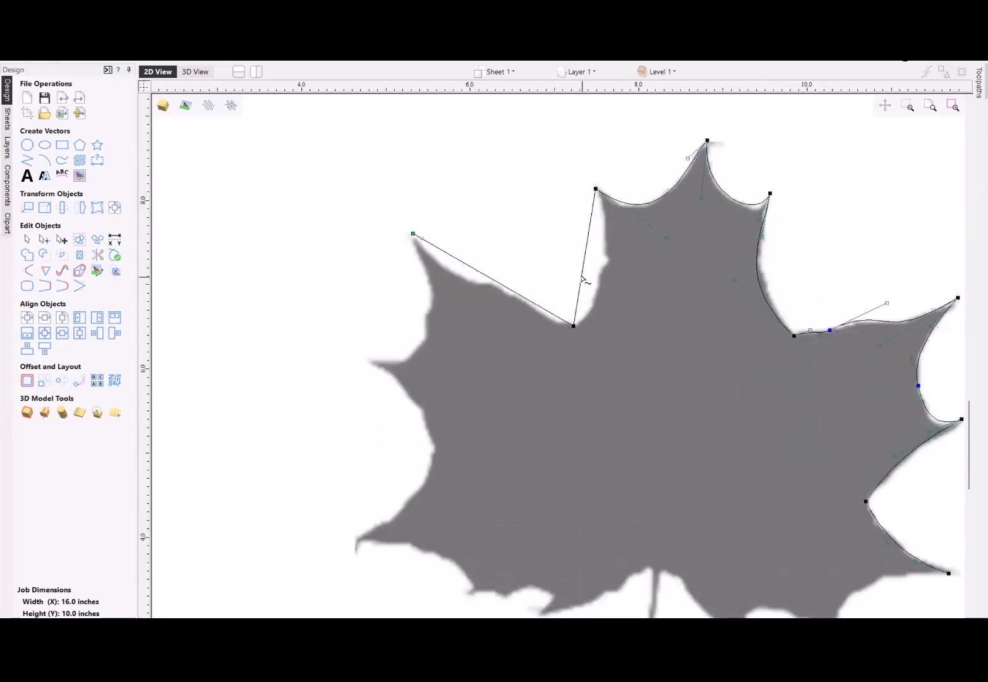
pyautogui.press('c')
pyautogui.moveTo(580, 285); pyautogui.dragTo(624, 297)
pyautogui.moveTo(589, 230); pyautogui.dragTo(603, 227)
pyautogui.moveTo(629, 302); pyautogui.dragTo(609, 302)
# - Move the light bulb bitmap onto the sheet left of the maple leaf, enlarge it and deselect it
pyautogui.scroll(-5, 704, 339)
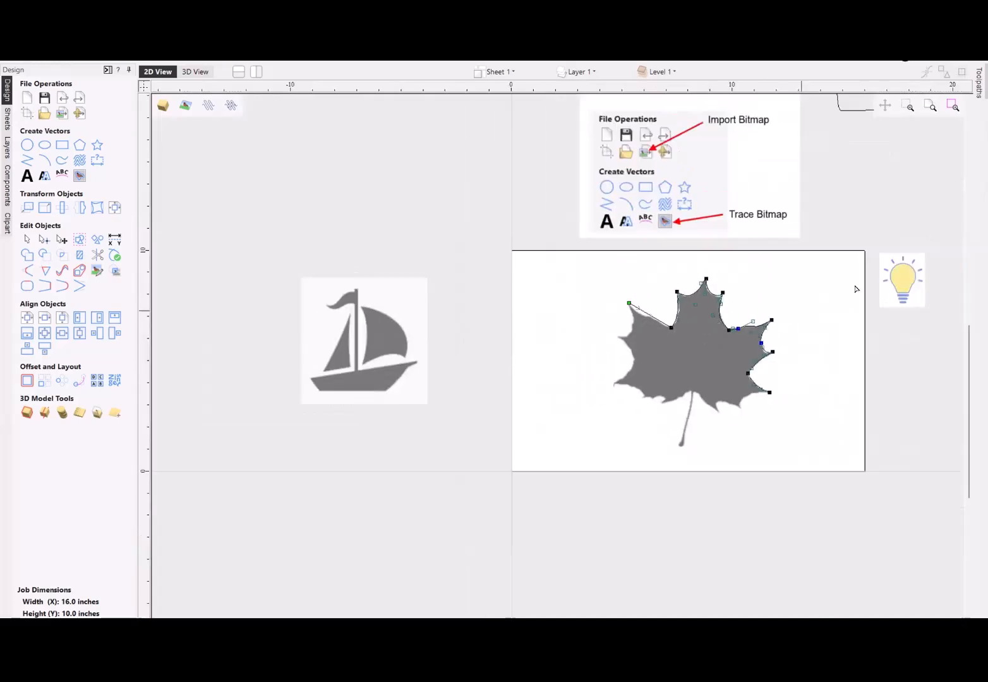
pyautogui.click(903, 278)
pyautogui.click(903, 277)
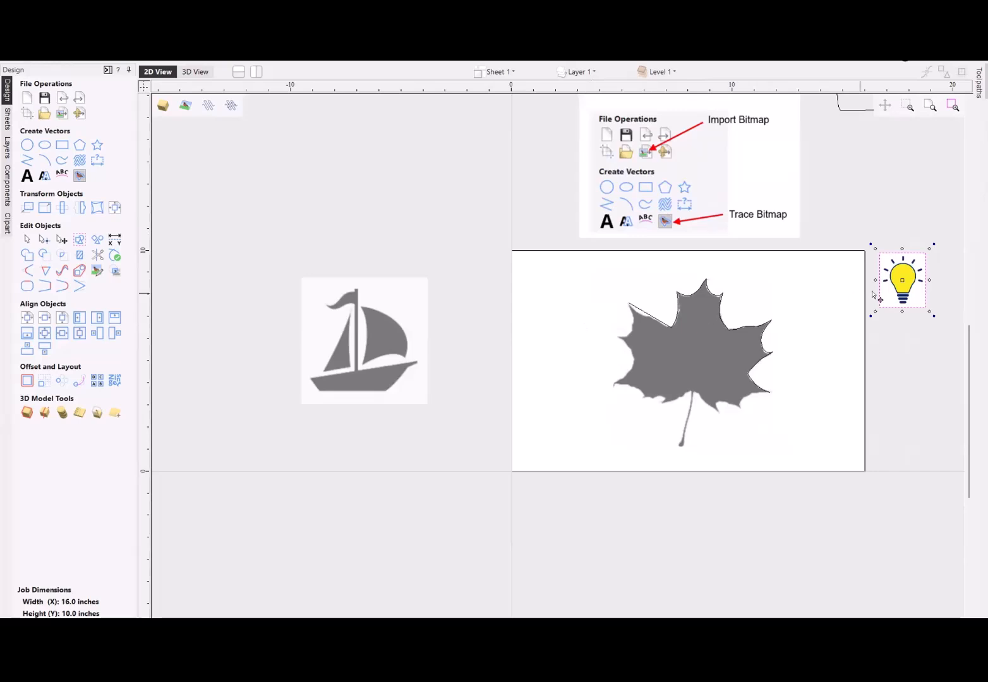
pyautogui.moveTo(898, 283); pyautogui.dragTo(624, 394)
pyautogui.moveTo(577, 344); pyautogui.dragTo(560, 347)
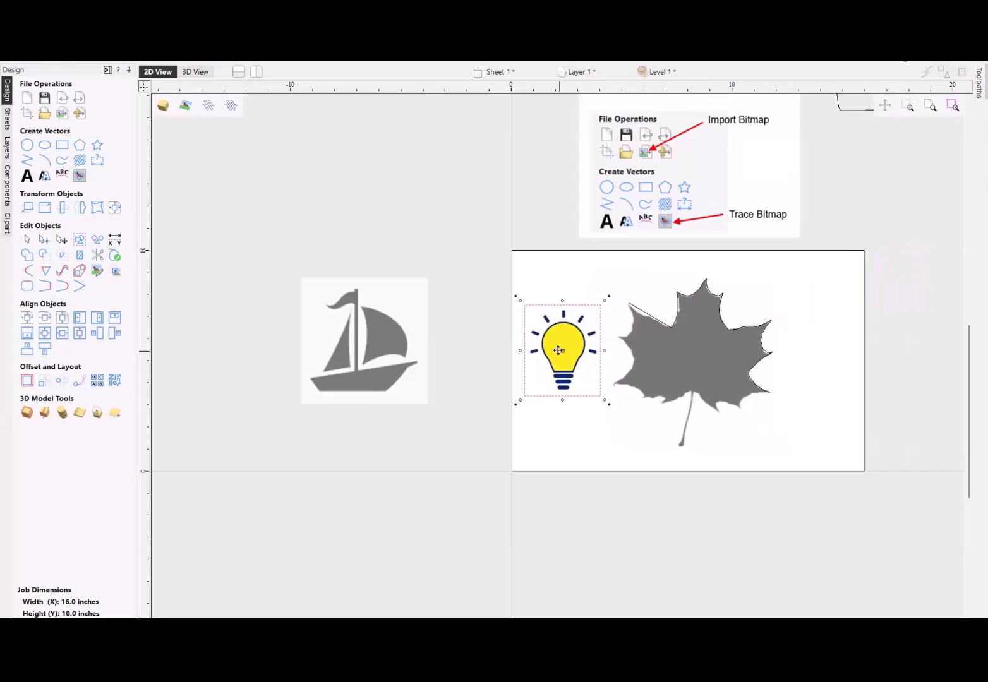
pyautogui.scroll(6, 560, 346)
pyautogui.click(338, 406)
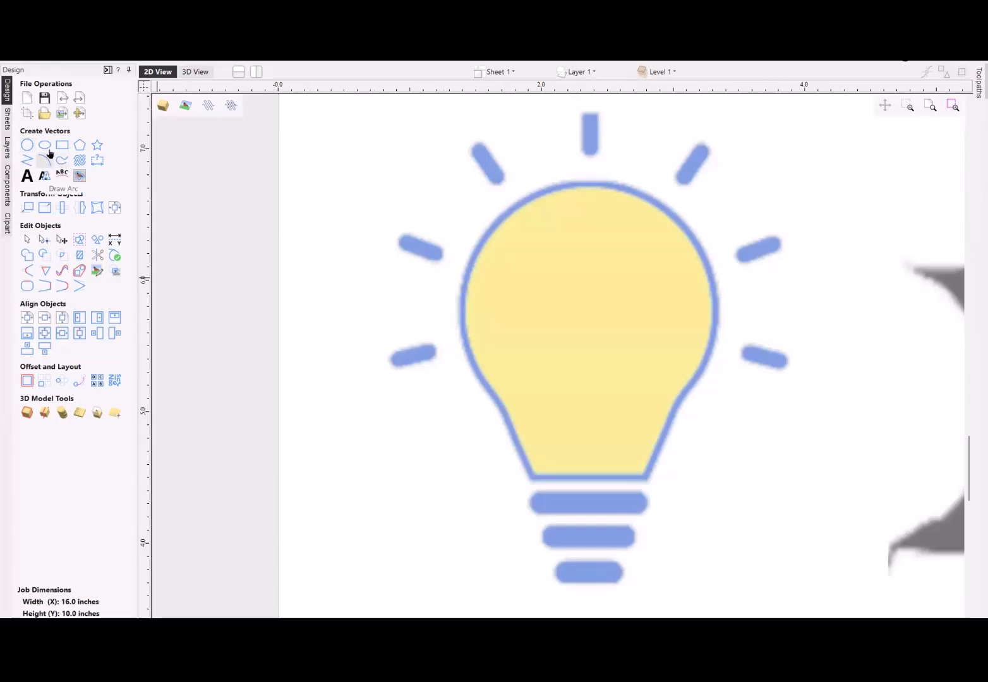
# - Draw a circle 1.95 inches in diameter over the bulb's round glass, centred at about X 2.34, Y 5.77
pyautogui.click(27, 145)
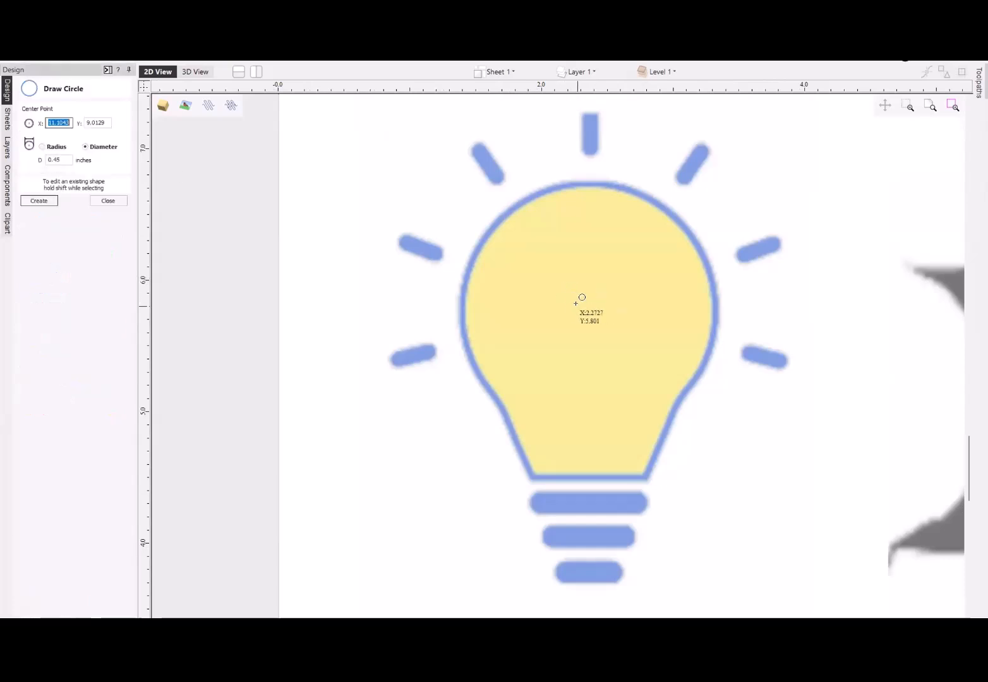
pyautogui.click(586, 309)
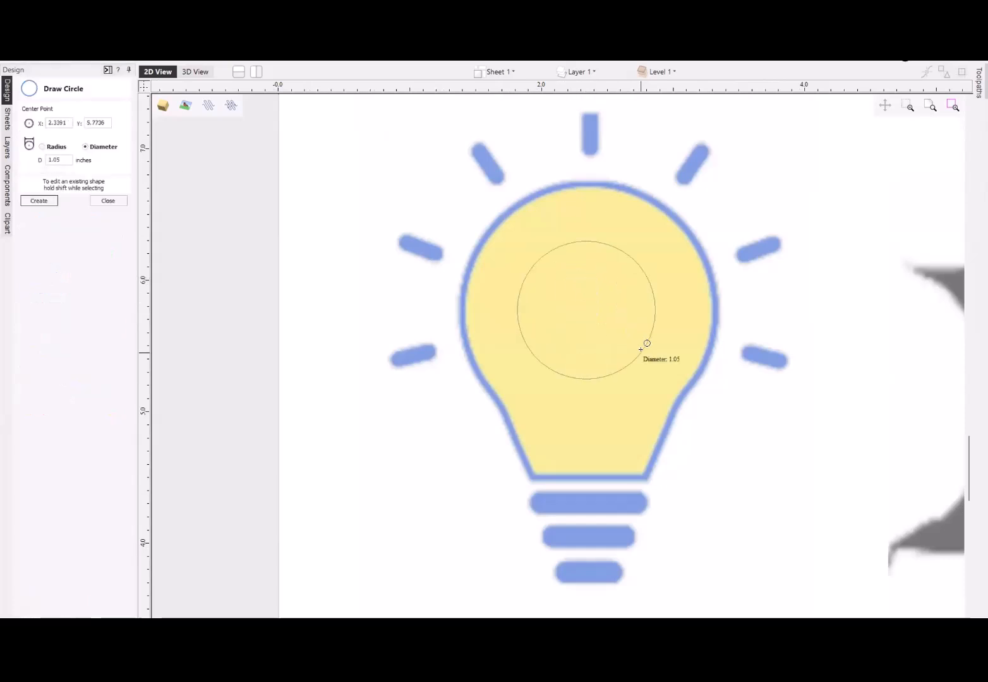
pyautogui.click(700, 369)
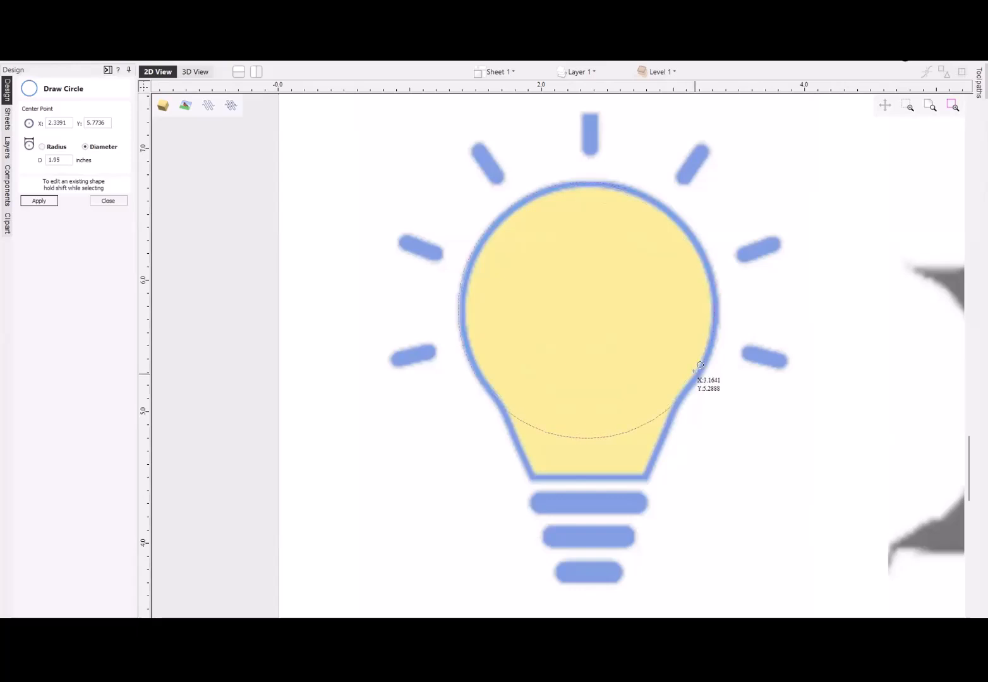
pyautogui.click(108, 201)
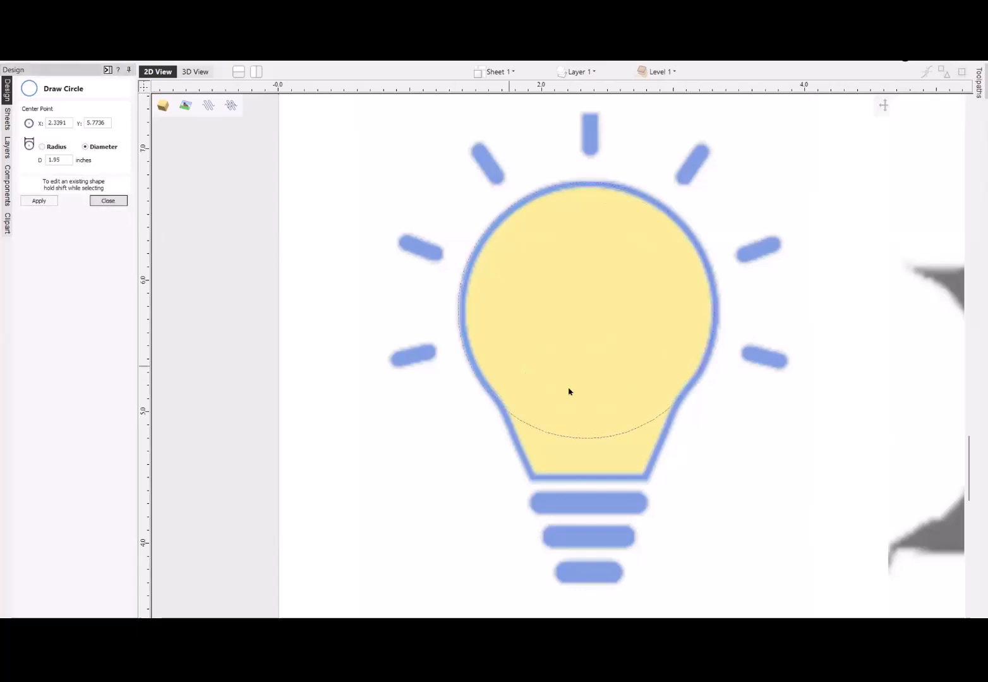
# - In node editing, insert a point on the circle at each side of the bulb's neck and convert the two lower arcs to lines
pyautogui.doubleClick(587, 438)
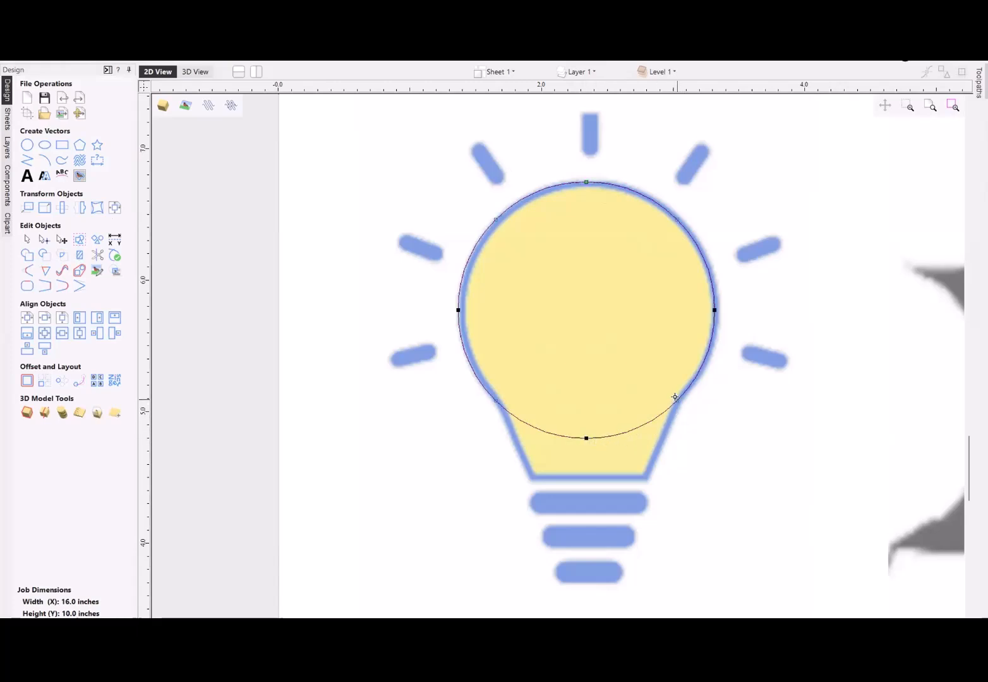
pyautogui.press('p')
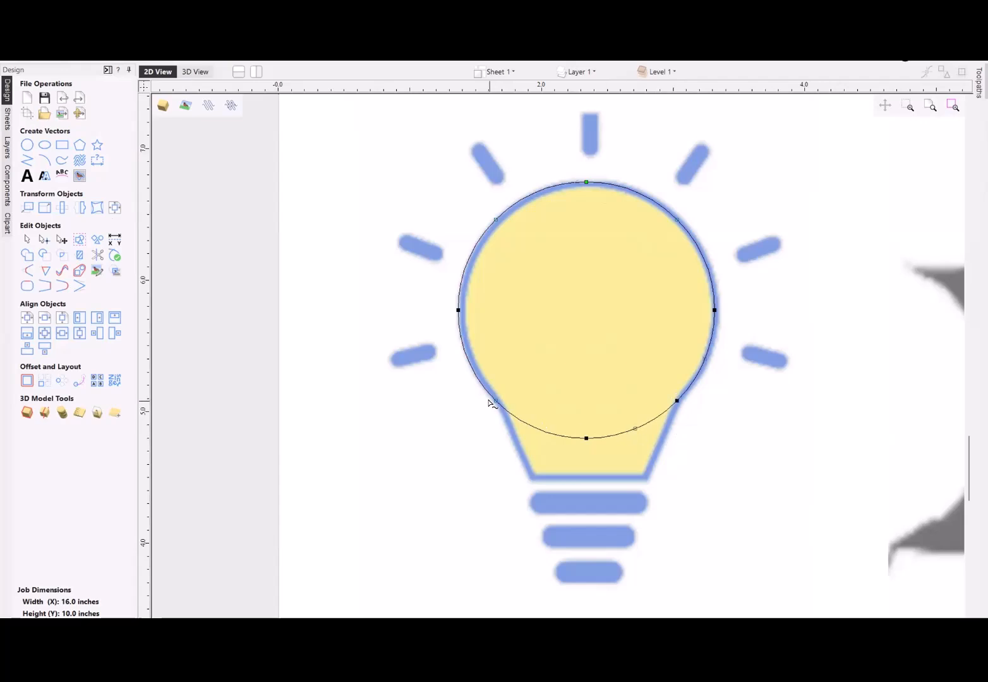
pyautogui.press('p')
pyautogui.press('l')
pyautogui.press('l')
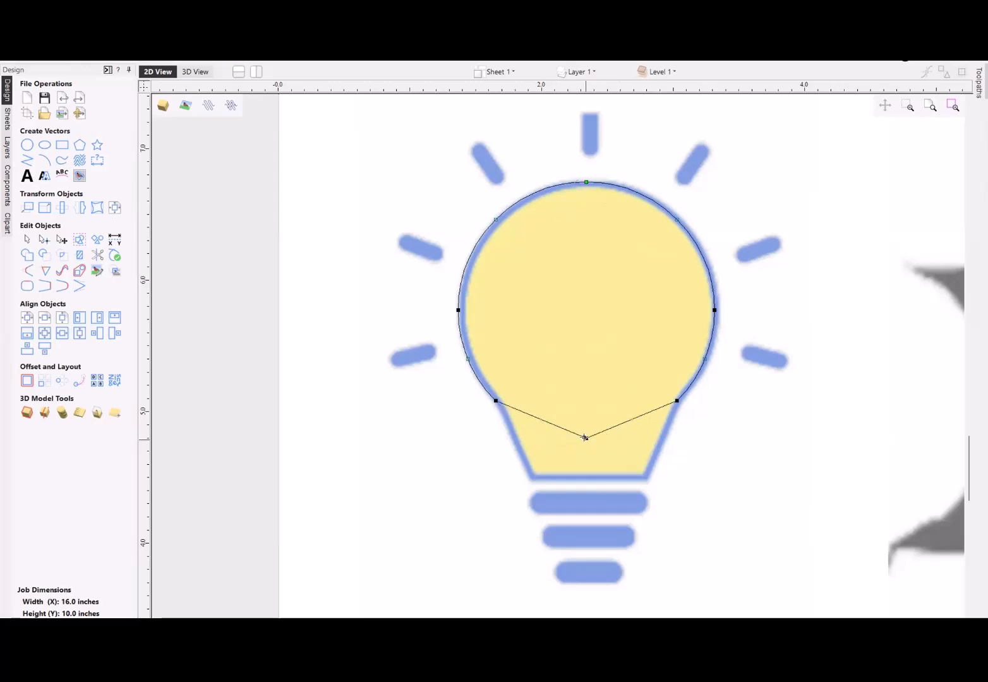
# - Move the bottom node to the bulb's lower-left corner, insert a point for the lower-right corner and align both corner nodes horizontally
pyautogui.moveTo(585, 437); pyautogui.dragTo(536, 475)
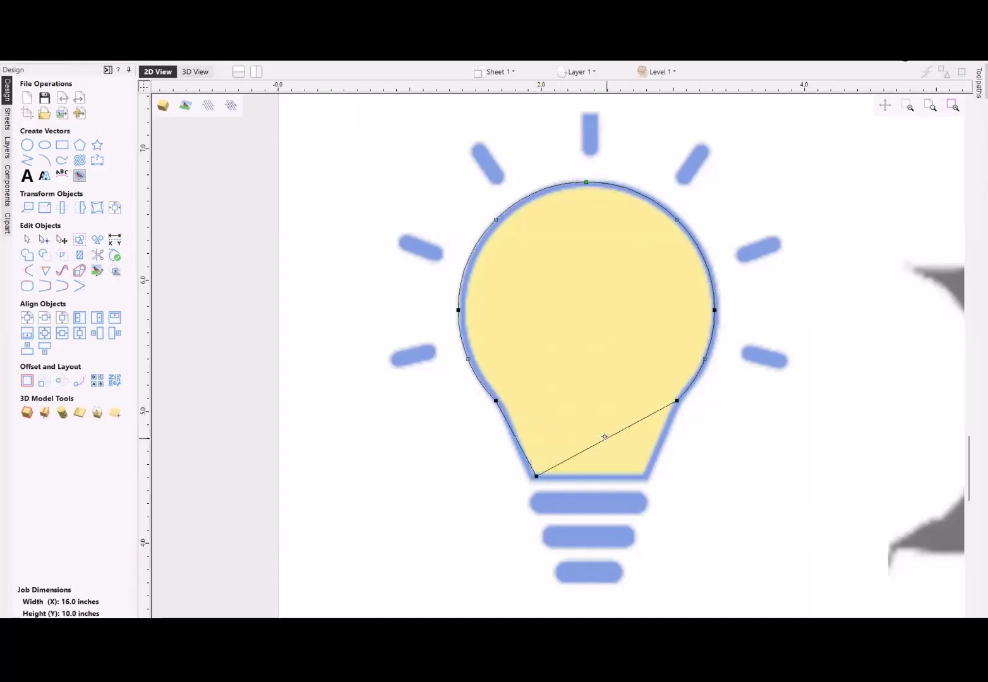
pyautogui.press('p')
pyautogui.moveTo(604, 436); pyautogui.dragTo(648, 480)
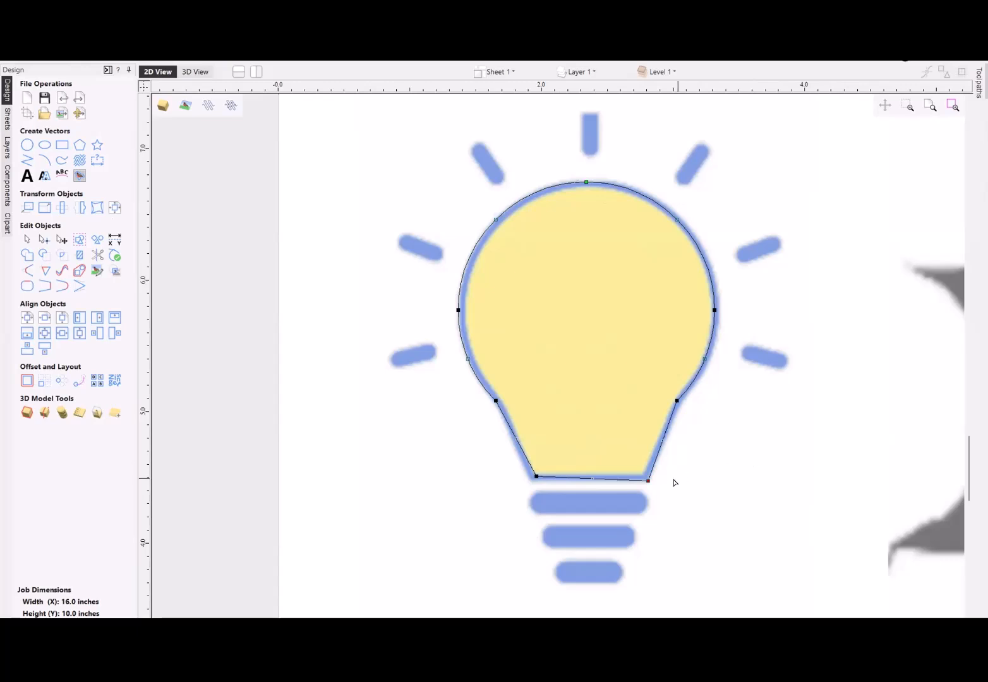
pyautogui.moveTo(496, 465); pyautogui.dragTo(669, 497)
pyautogui.press('y')
pyautogui.scroll(-1, 633, 467)
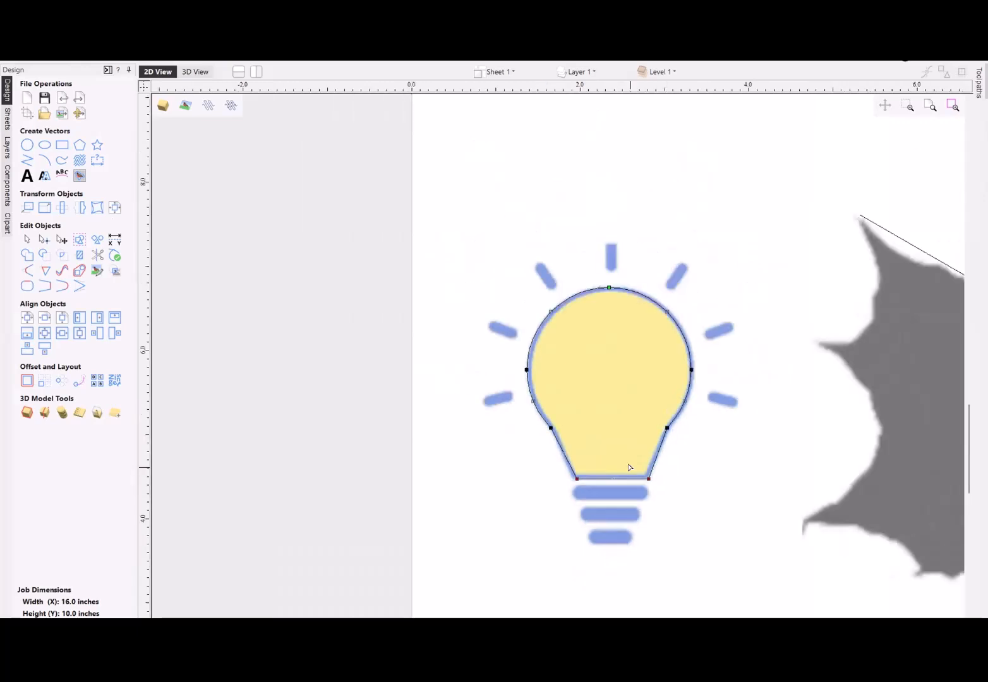
pyautogui.scroll(-1, 556, 449)
pyautogui.scroll(-2, 556, 449)
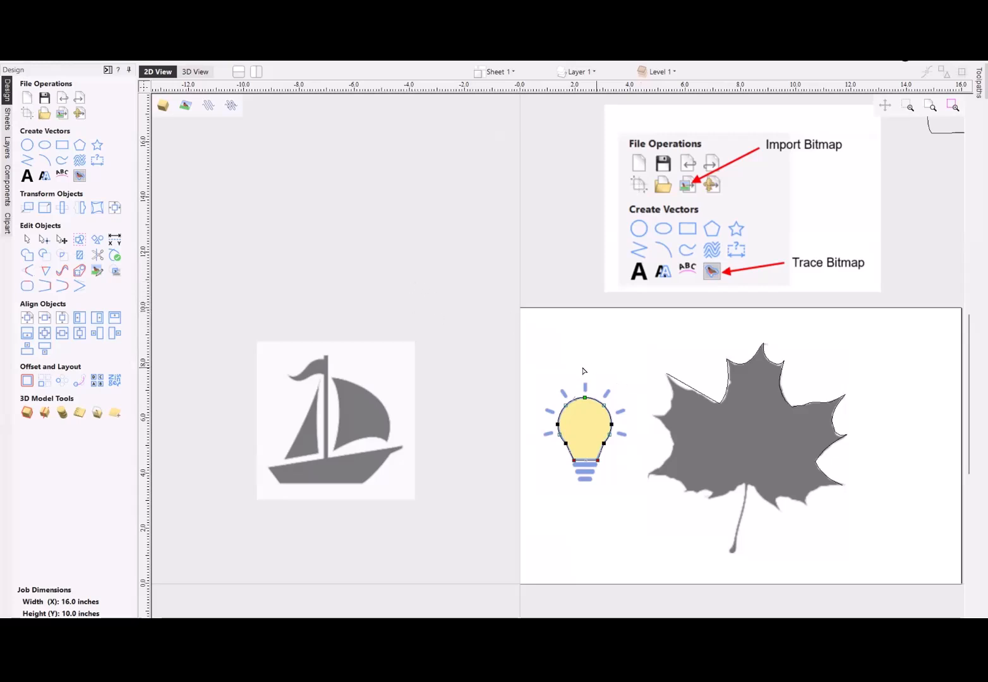
# - Move the light bulb and maple leaf bitmaps, together with their traced vectors, off the sheet to the empty area above the sailboat bitmap
pyautogui.scroll(-2, 539, 360)
pyautogui.moveTo(516, 338); pyautogui.dragTo(810, 518)
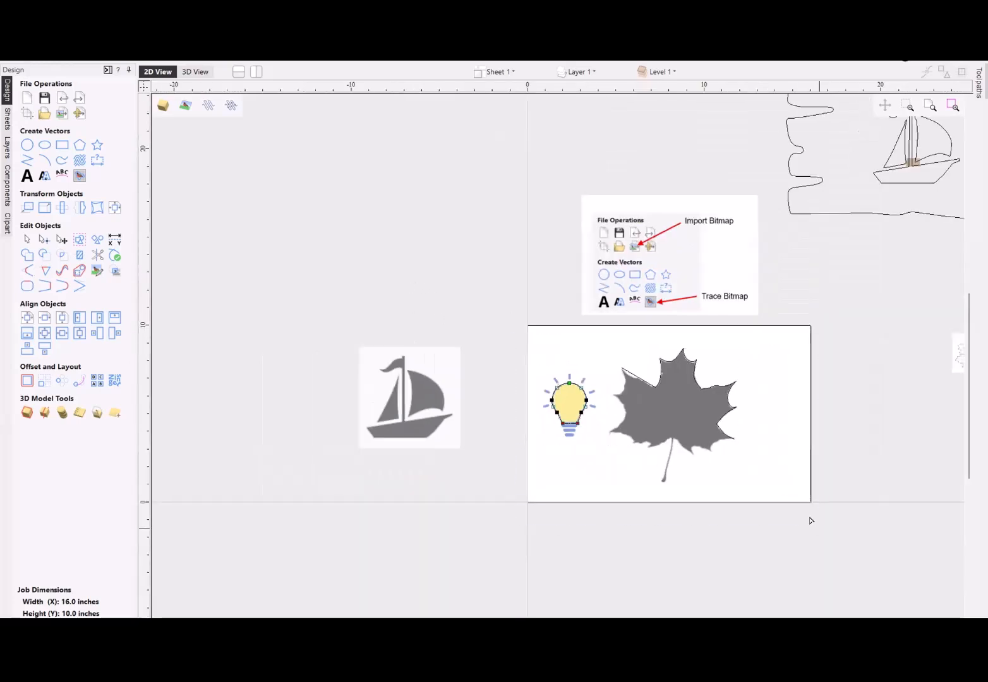
pyautogui.click(676, 423)
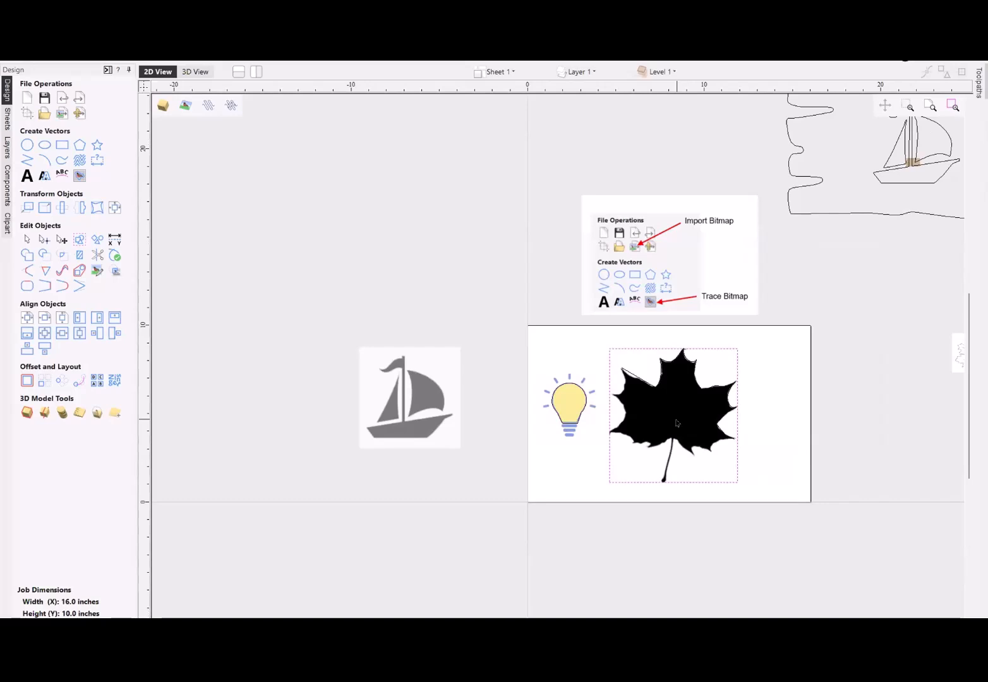
pyautogui.moveTo(484, 330); pyautogui.dragTo(801, 513)
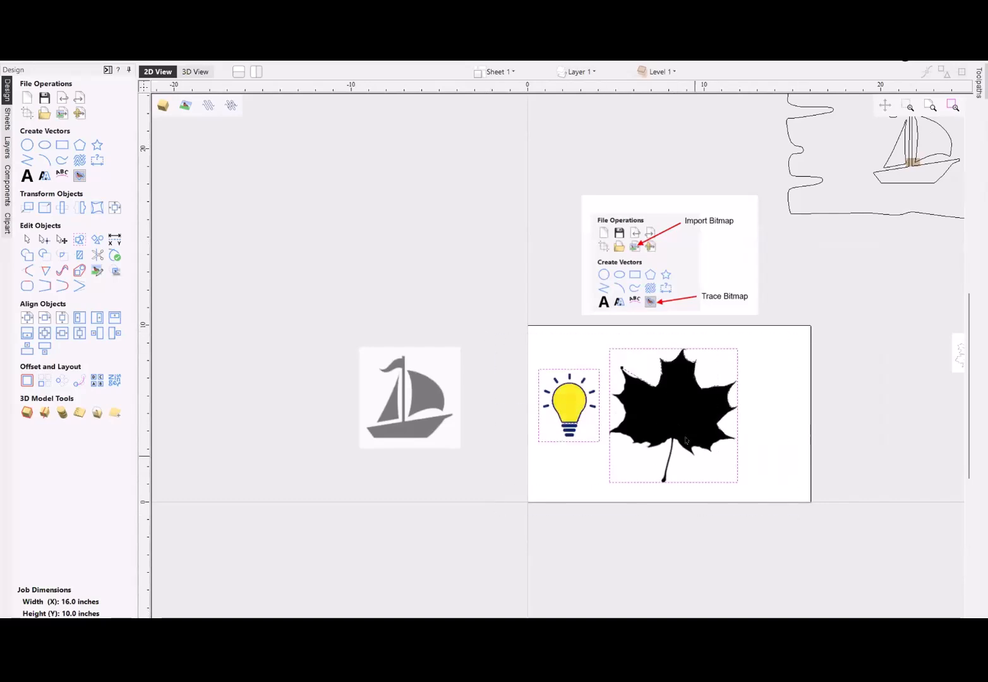
pyautogui.click(674, 421)
pyautogui.moveTo(673, 421); pyautogui.dragTo(418, 218)
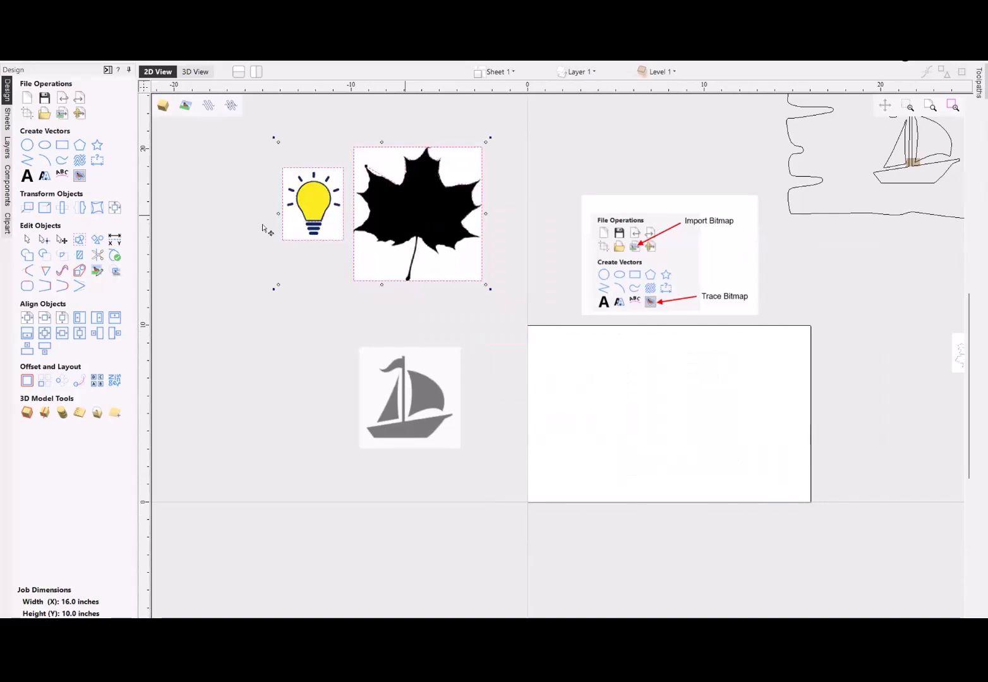
# - Draw a three-sided polygon with a 1.25-inch radius on the sheet, centred at about X 2.79, Y 6.45
pyautogui.click(80, 145)
pyautogui.moveTo(577, 388); pyautogui.dragTo(600, 396)
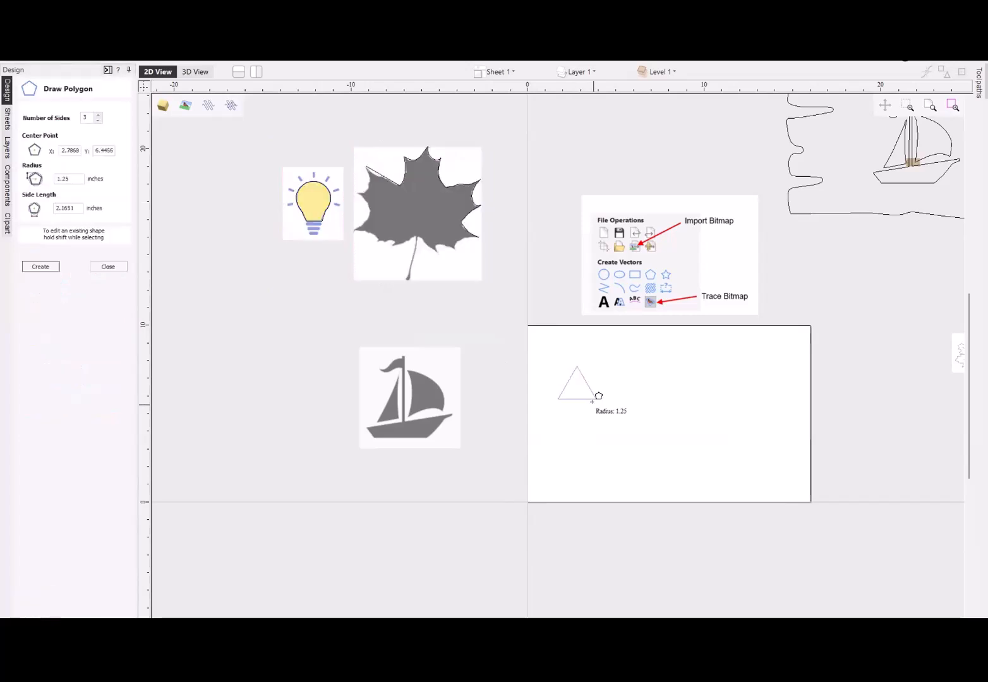
pyautogui.click(111, 268)
# - Draw a five-point star with a 1.5-inch outer radius and 50 percent inner radius, centred at about X 4.71, Y 5
pyautogui.click(96, 144)
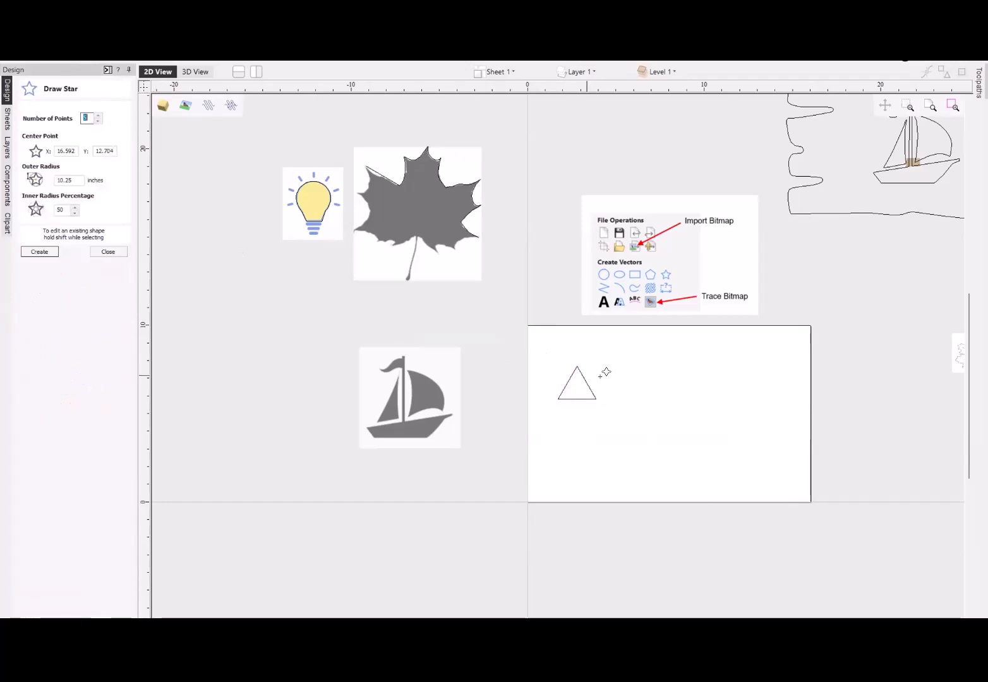
pyautogui.moveTo(611, 412); pyautogui.dragTo(638, 425)
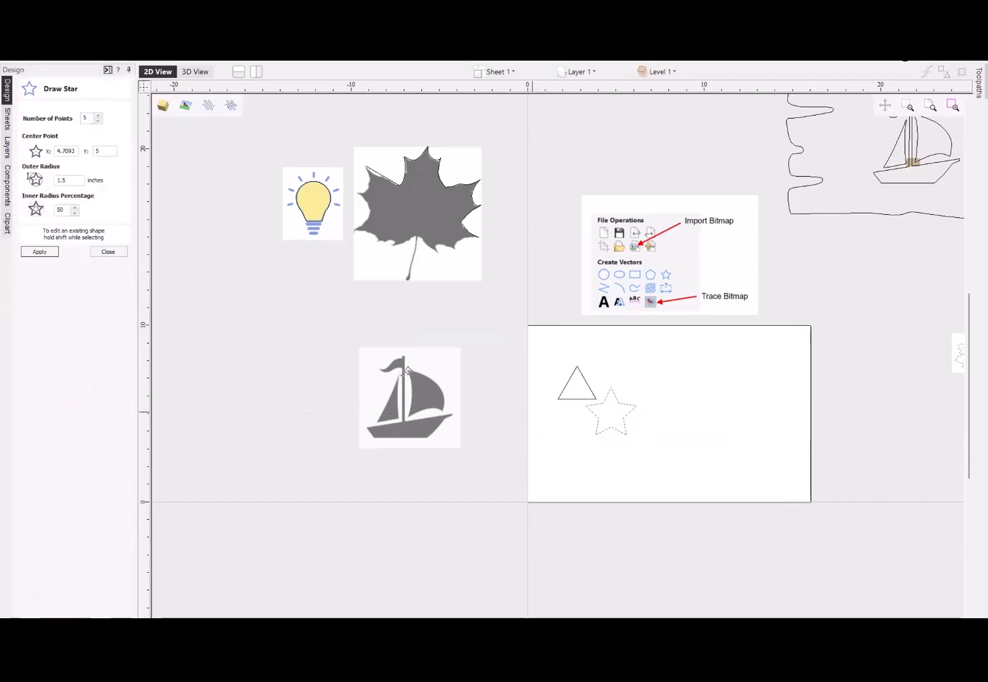
pyautogui.click(110, 252)
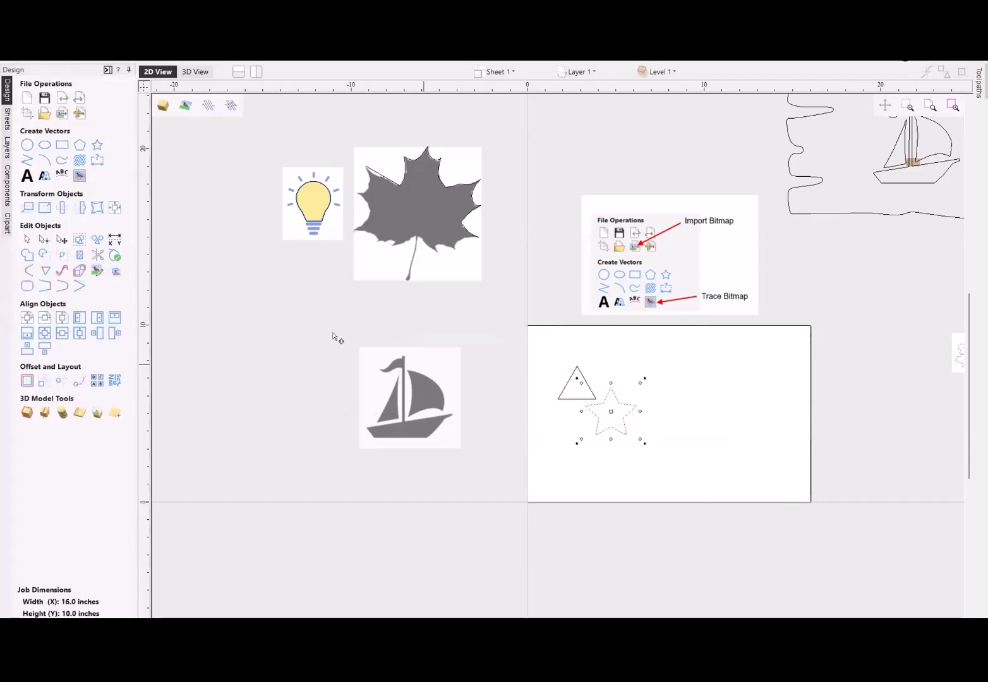
# - Offset the triangle and star together outwards by 0.5 inches with sharp offset corners, keeping the originals
pyautogui.click(540, 357)
pyautogui.click(619, 402)
pyautogui.click(619, 401)
pyautogui.scroll(4, 607, 412)
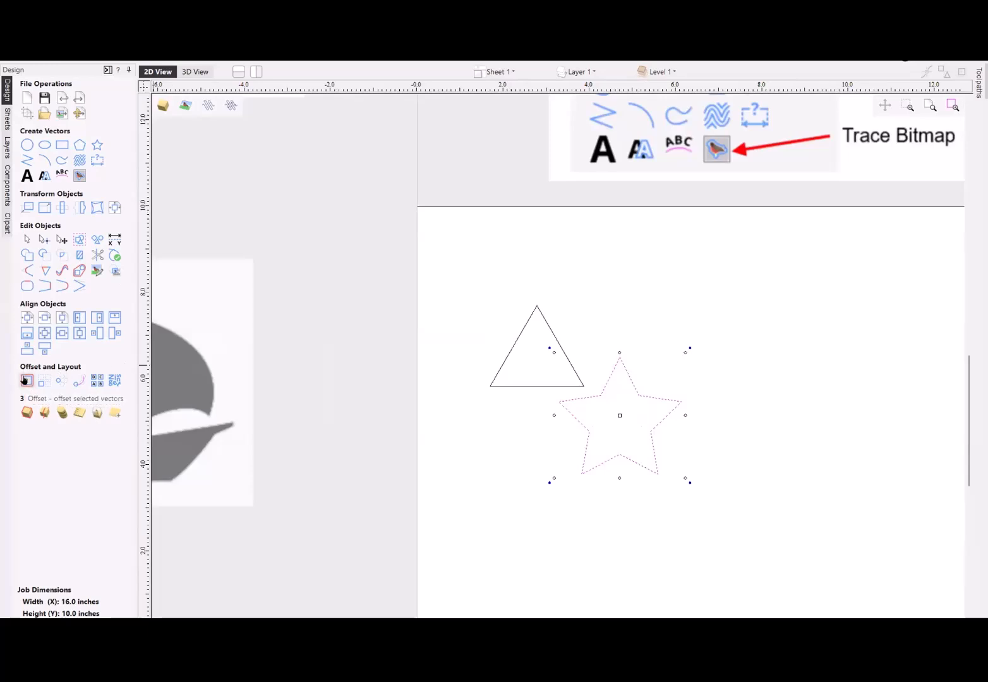
pyautogui.keyDown('shift'); pyautogui.click(519, 386); pyautogui.keyUp('shift')
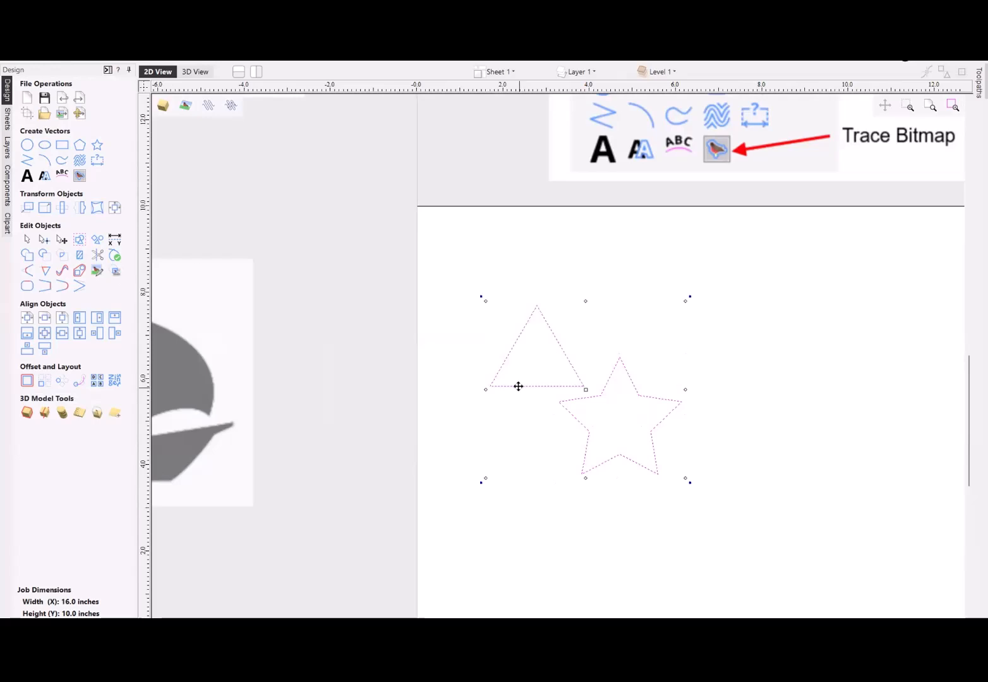
pyautogui.click(27, 381)
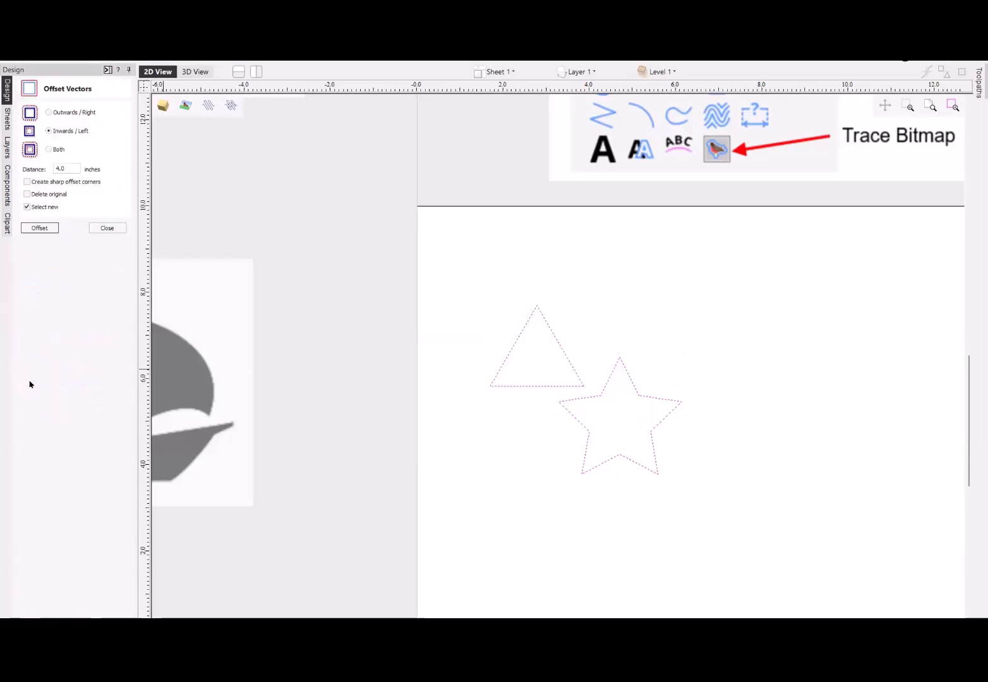
pyautogui.click(47, 113)
pyautogui.moveTo(71, 168); pyautogui.dragTo(1, 158)
pyautogui.press('BackSpace')
pyautogui.click(26, 182)
pyautogui.click(39, 229)
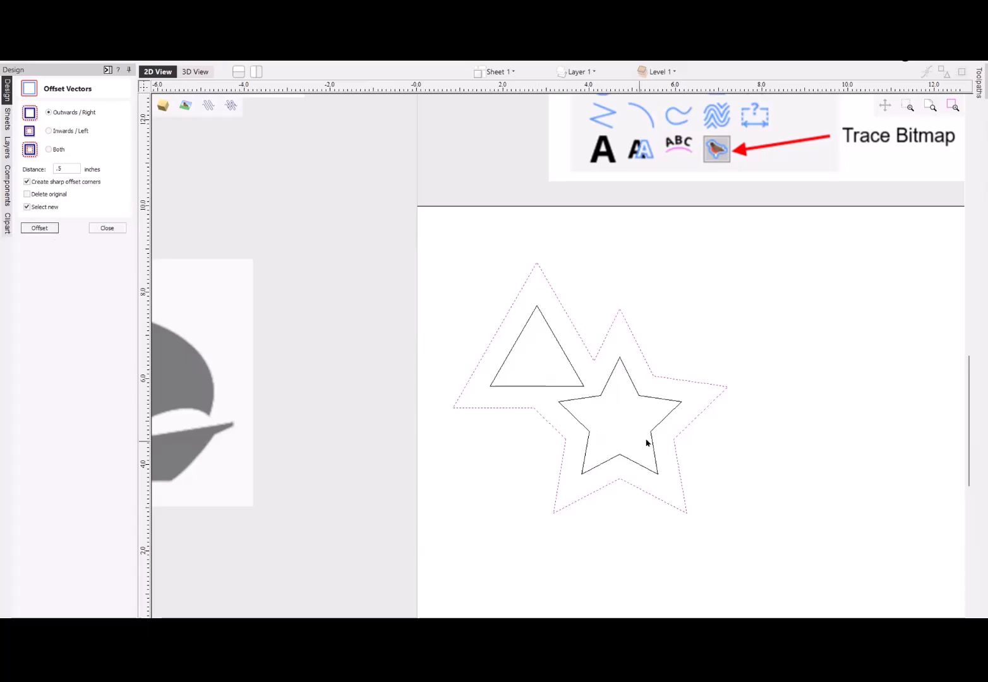
pyautogui.scroll(-3, 679, 420)
pyautogui.scroll(1, 647, 427)
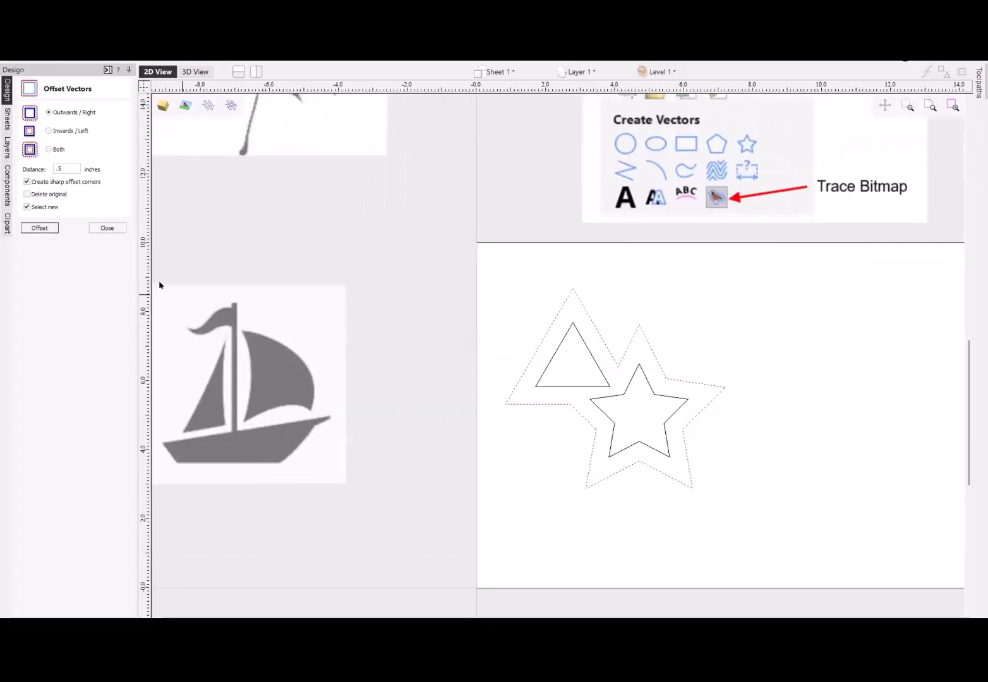
pyautogui.click(107, 228)
# - Select the original triangle and star inside the offset outline and place a copy of both on the right half of the sheet
pyautogui.scroll(-1, 524, 357)
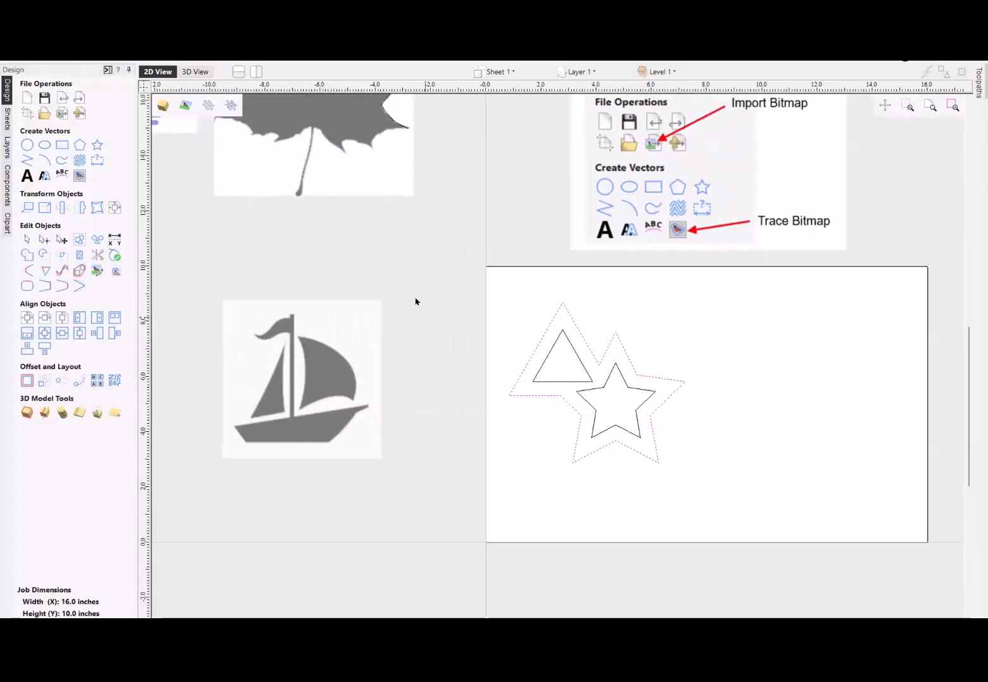
pyautogui.moveTo(626, 399); pyautogui.dragTo(588, 381)
pyautogui.click(592, 389)
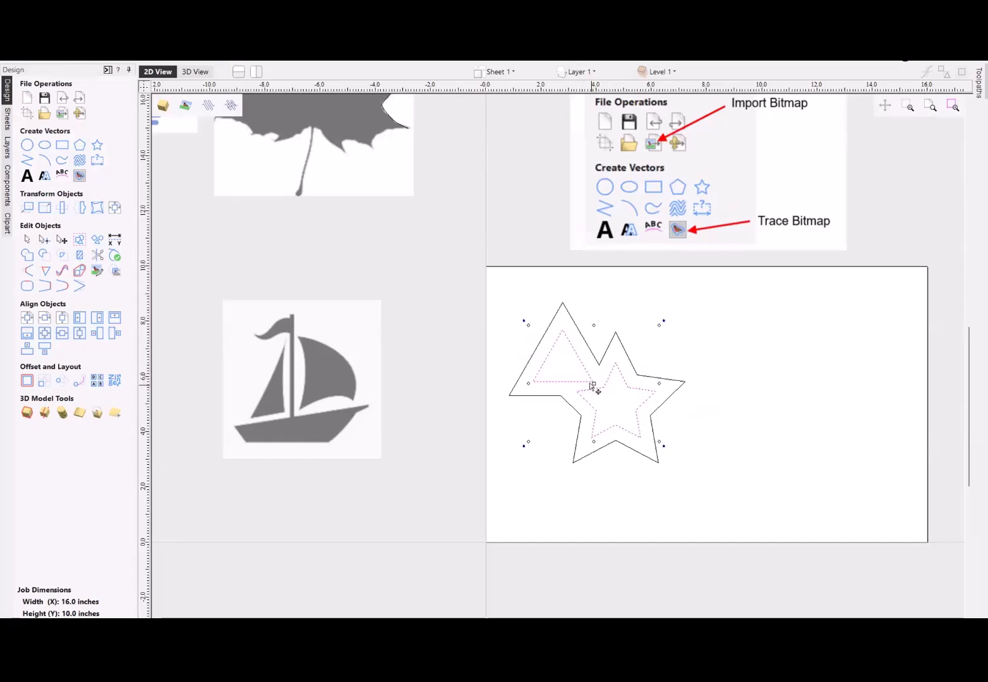
pyautogui.click(783, 375)
pyautogui.moveTo(606, 391); pyautogui.dragTo(791, 386)
pyautogui.click(583, 379)
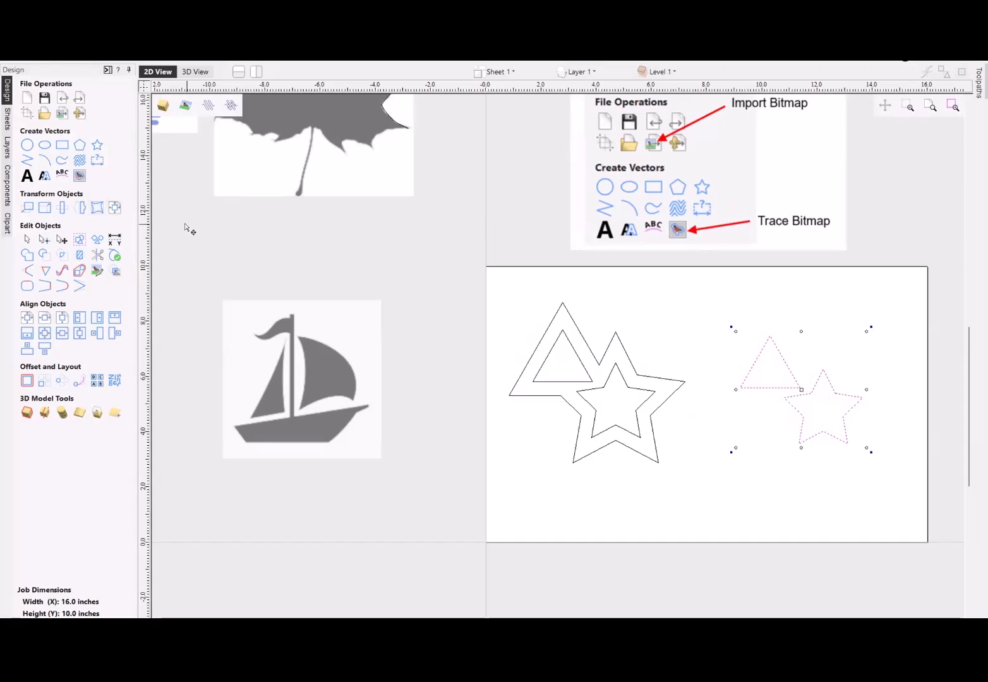
# - Set the offset boundary distance to 0.5 inches, create a Vector Boundary around the copied triangle and star, and undo it
pyautogui.click(78, 272)
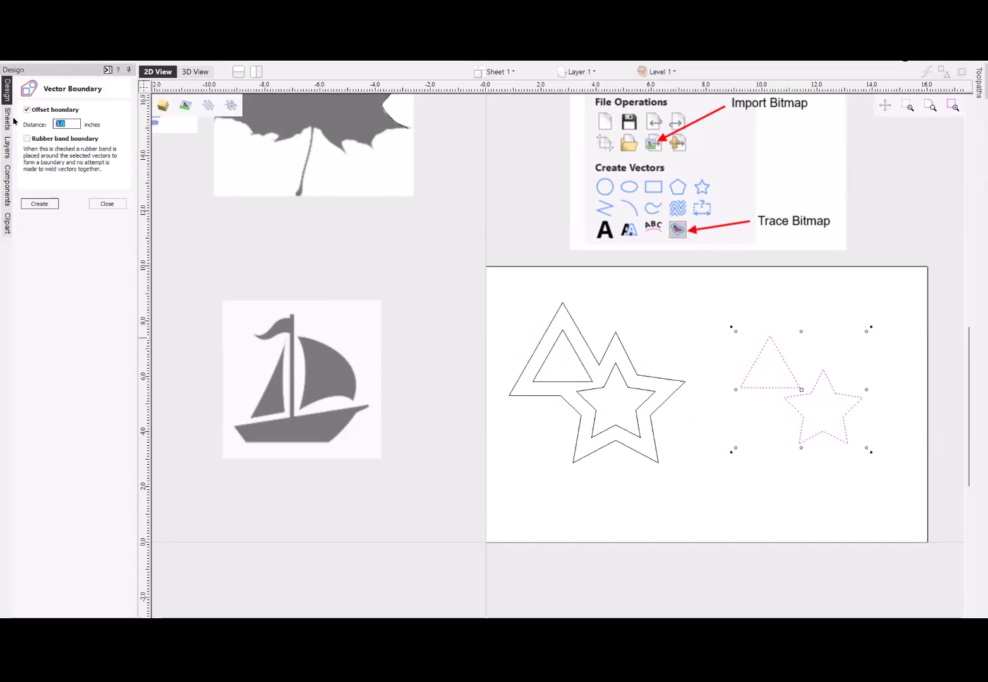
pyautogui.press('BackSpace')
pyautogui.write('.5')
pyautogui.click(41, 203)
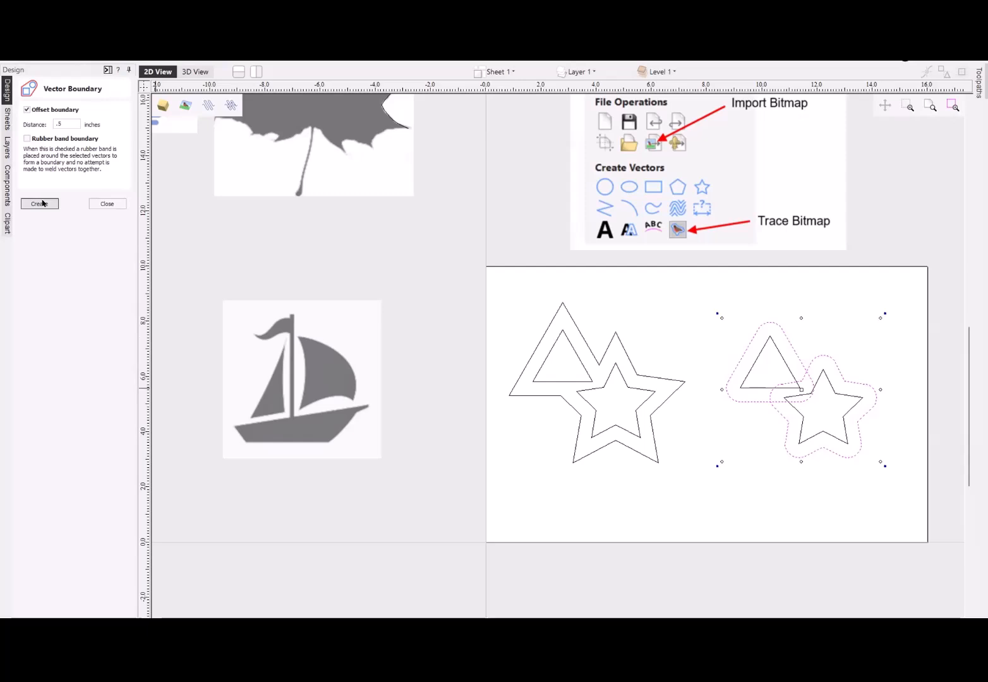
pyautogui.hotkey('ctrl', 'z')
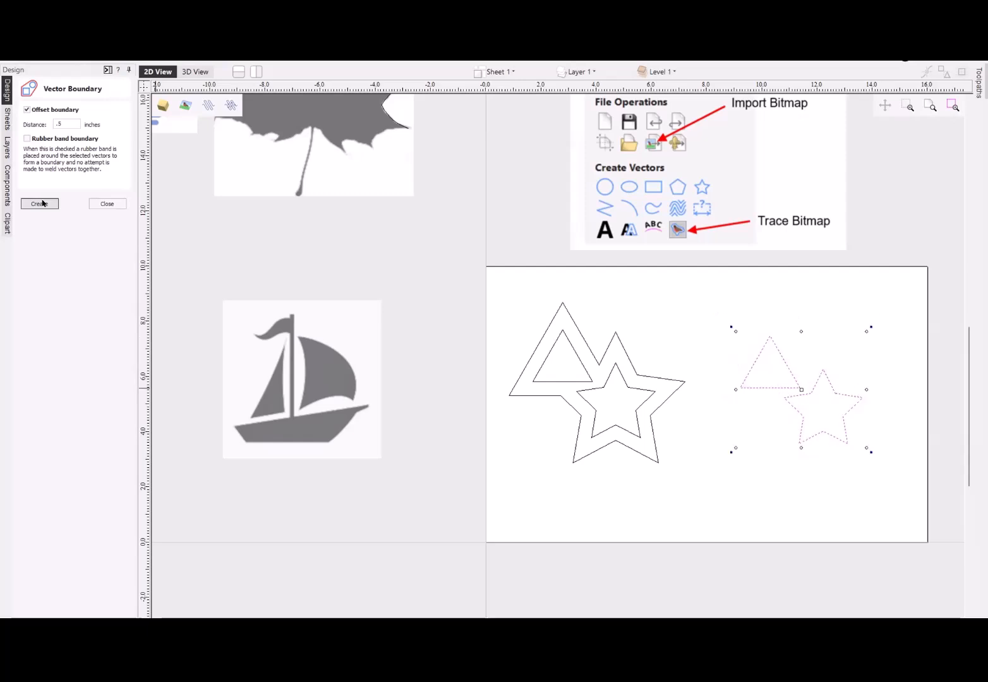
# - Create a rubber band boundary around the copied triangle and star with the 0.5-inch offset
pyautogui.click(27, 138)
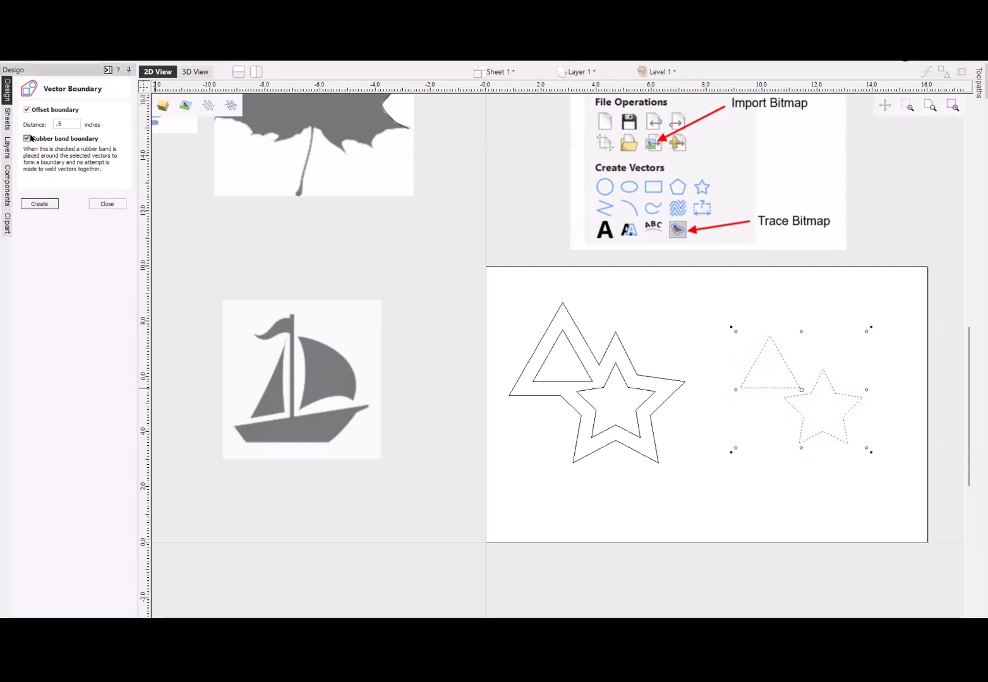
pyautogui.click(39, 204)
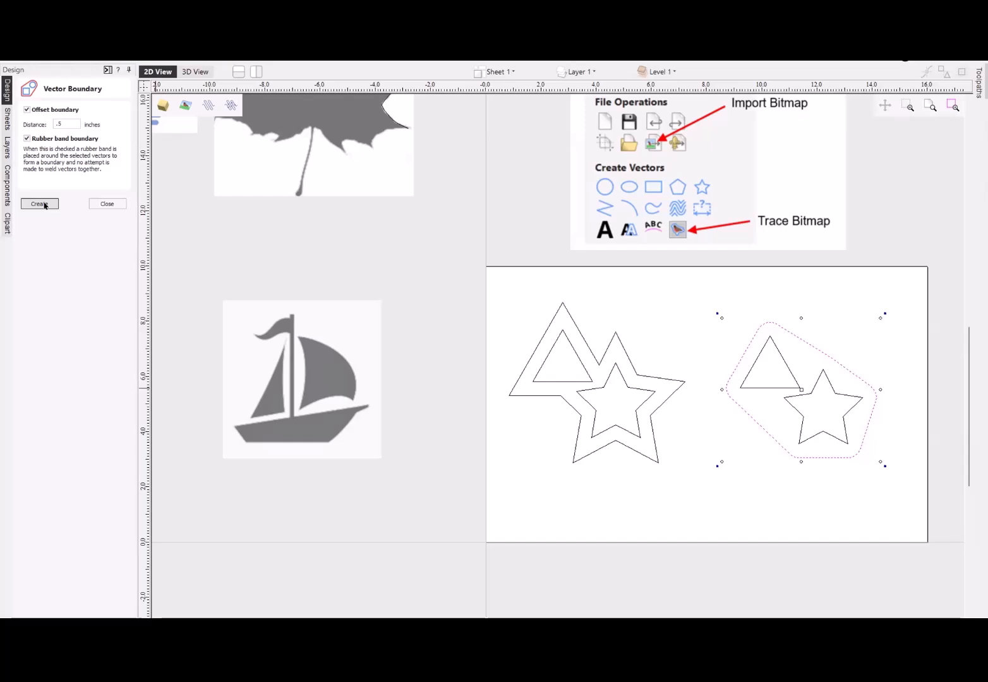
pyautogui.click(108, 203)
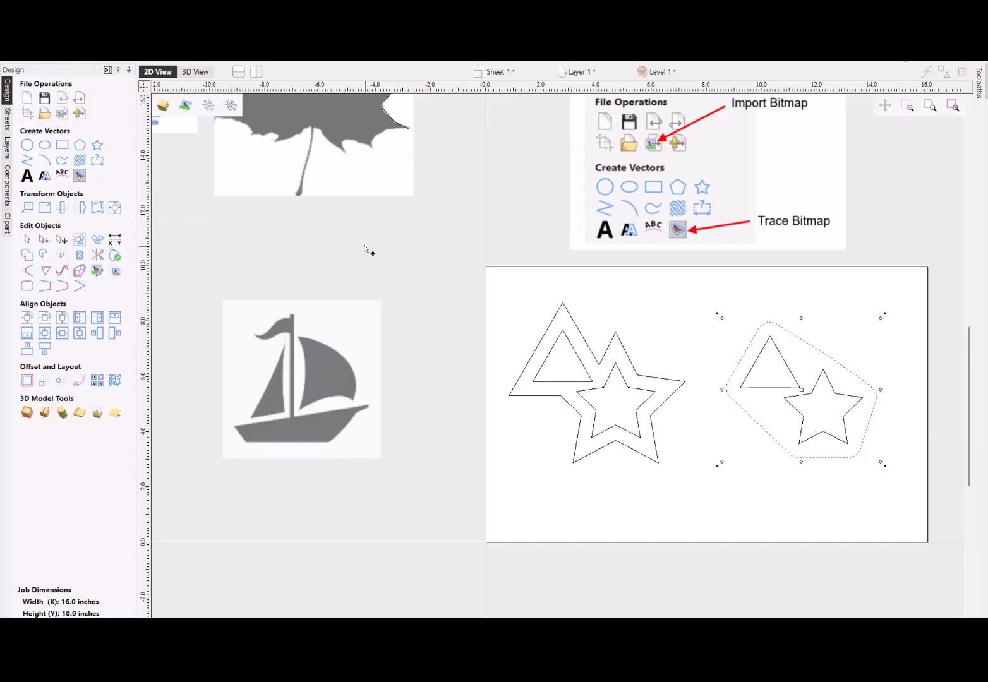
# - Select all the triangle, star and boundary vectors and move them off the sheet to the empty area below it
pyautogui.scroll(-3, 551, 374)
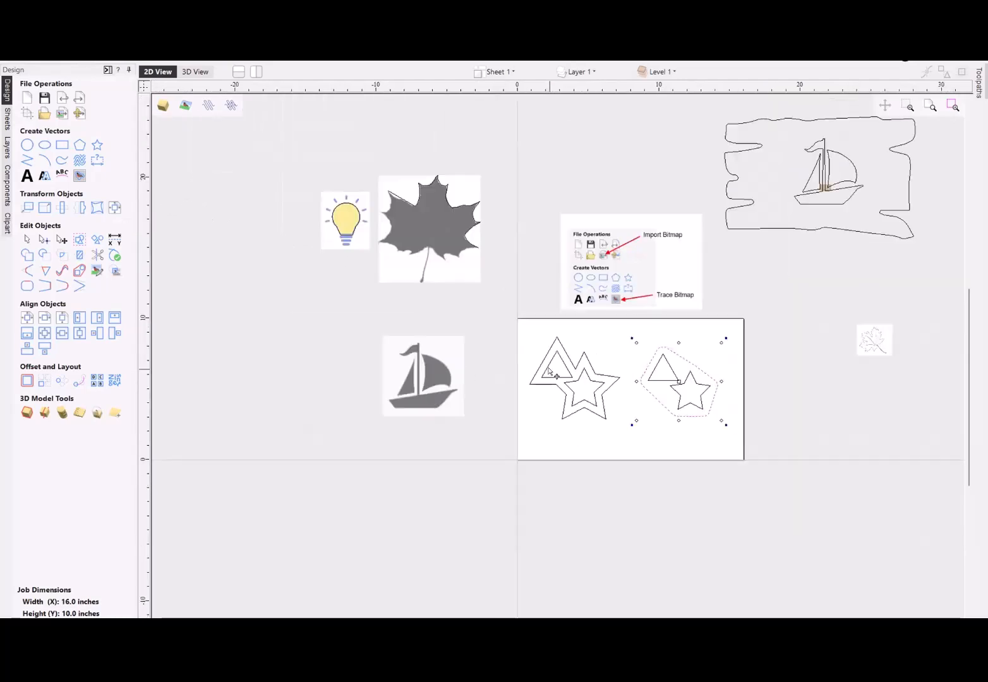
pyautogui.scroll(-1, 671, 367)
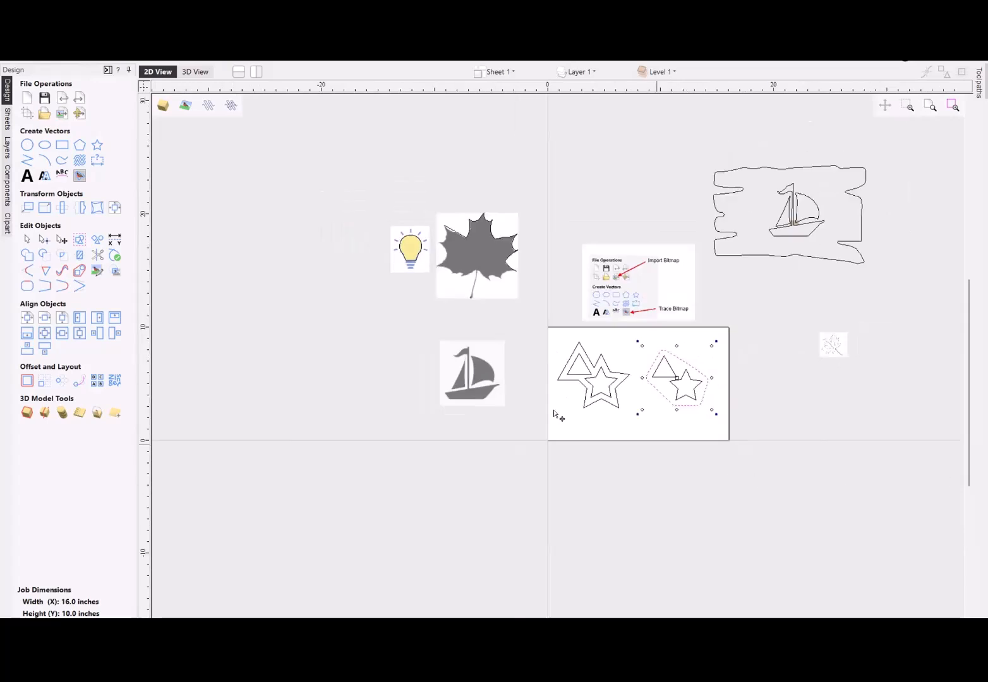
pyautogui.moveTo(542, 330); pyautogui.dragTo(778, 449)
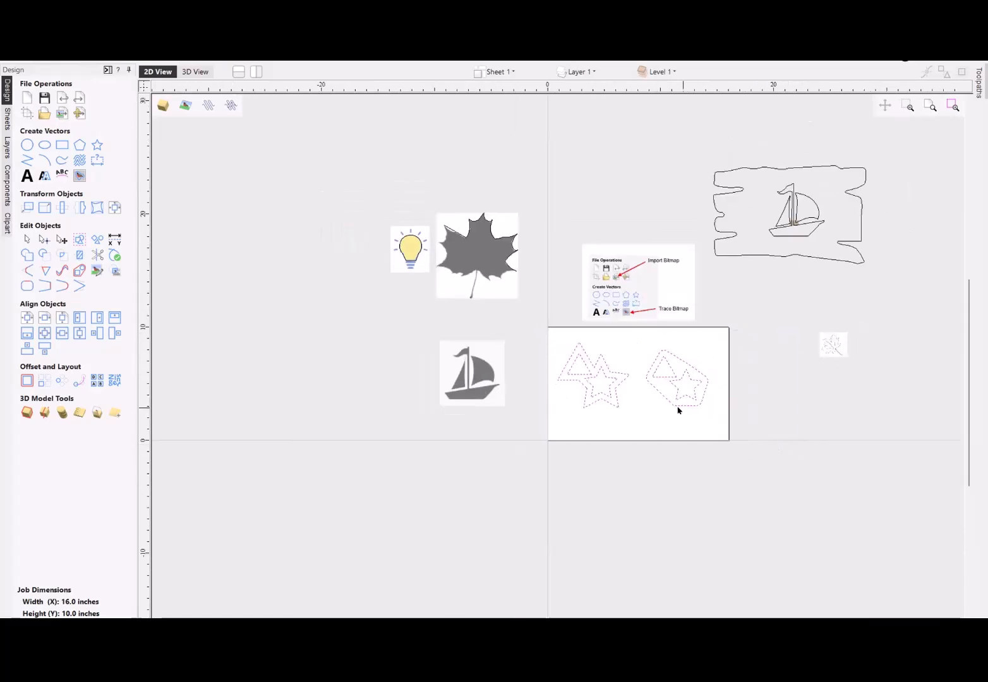
pyautogui.moveTo(678, 403); pyautogui.dragTo(738, 582)
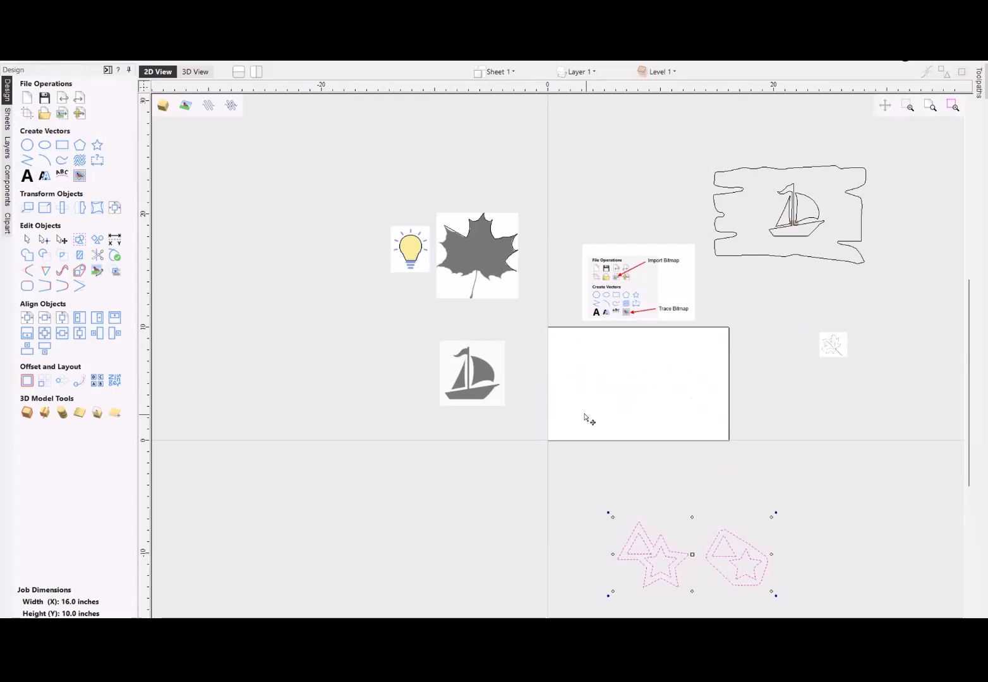
# - Draw an 11 by 6 inch square-cornered rectangle on the sheet and centre it in the material
pyautogui.click(63, 146)
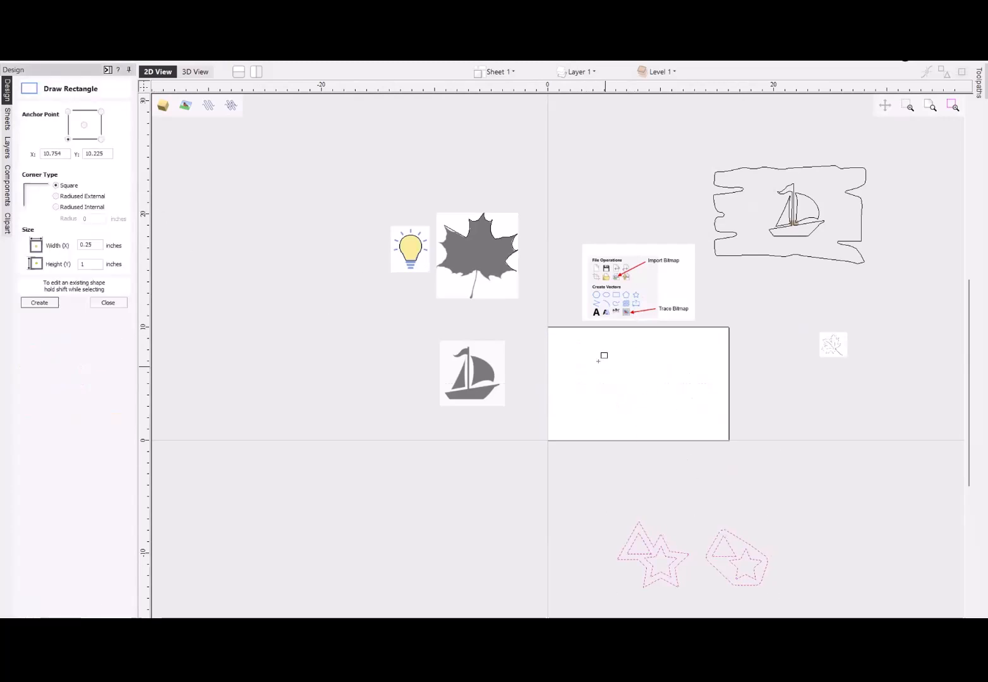
pyautogui.moveTo(576, 353)
pyautogui.mouseDown()
pyautogui.moveTo(677, 413)
pyautogui.moveTo(702, 414)
pyautogui.mouseUp()
pyautogui.scroll(4, 695, 398)
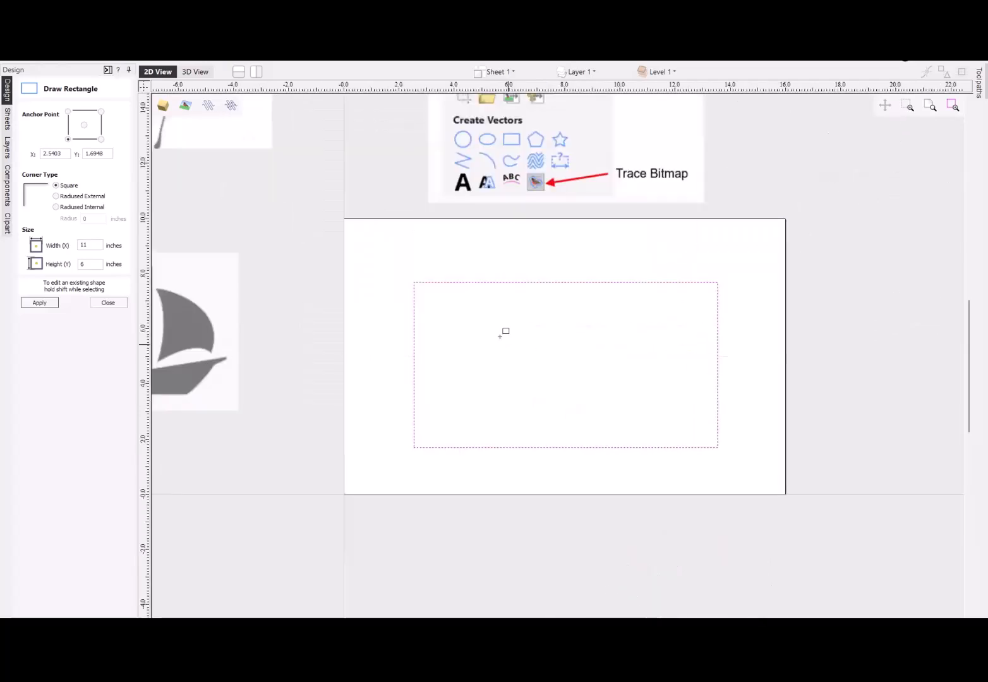
pyautogui.click(109, 304)
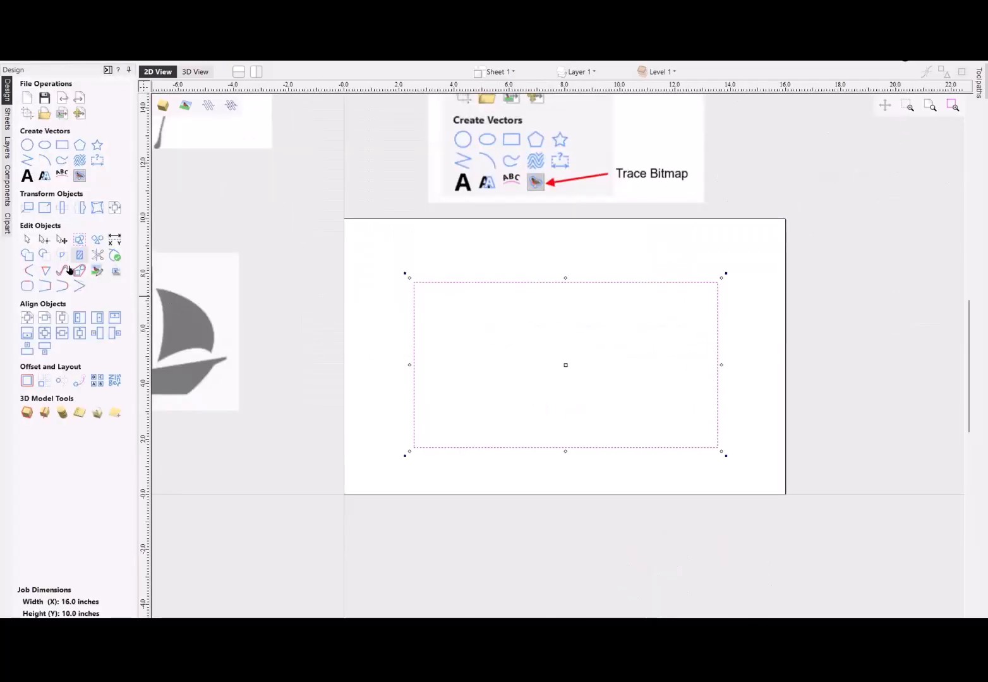
pyautogui.click(23, 319)
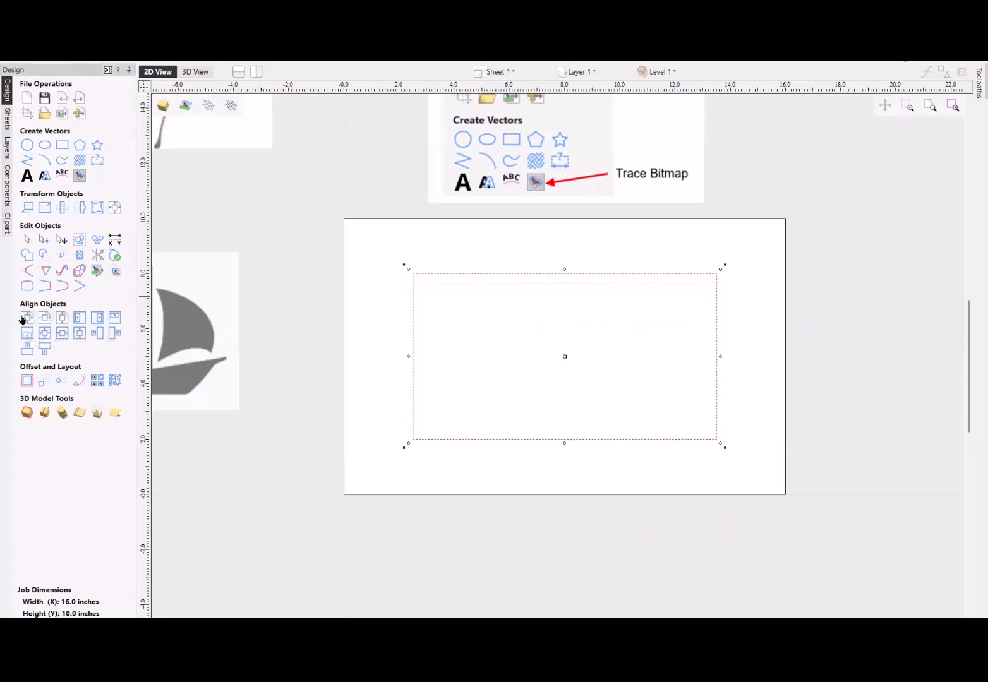
# - Offset the rectangle inwards by 0.5 inches with sharp corners, keeping the original
pyautogui.click(27, 380)
pyautogui.click(49, 131)
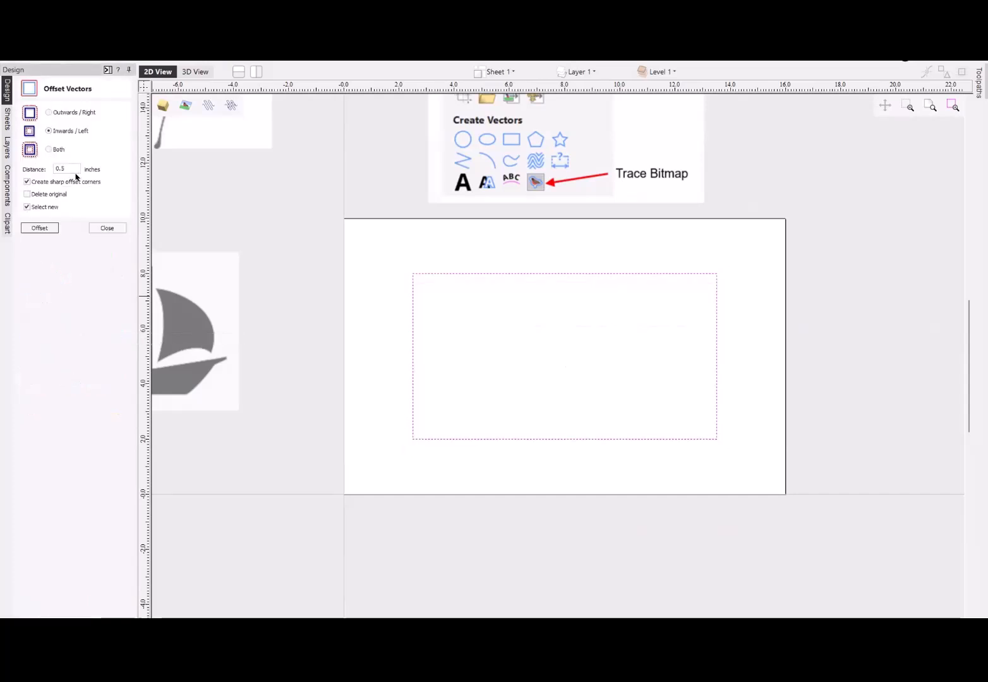
pyautogui.doubleClick(64, 169)
pyautogui.click(39, 228)
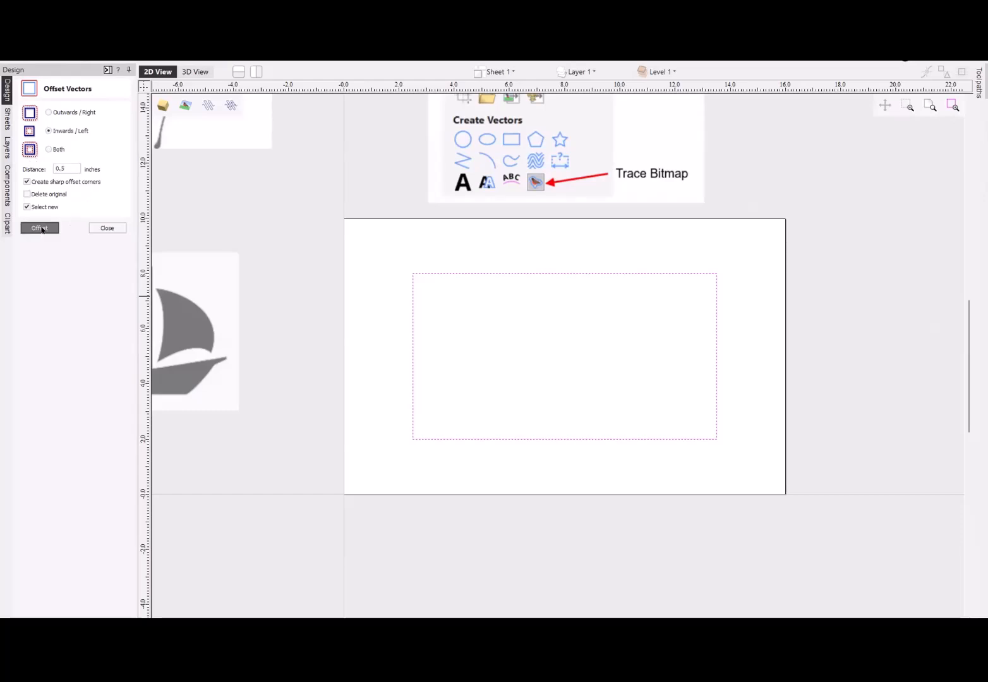
pyautogui.click(106, 228)
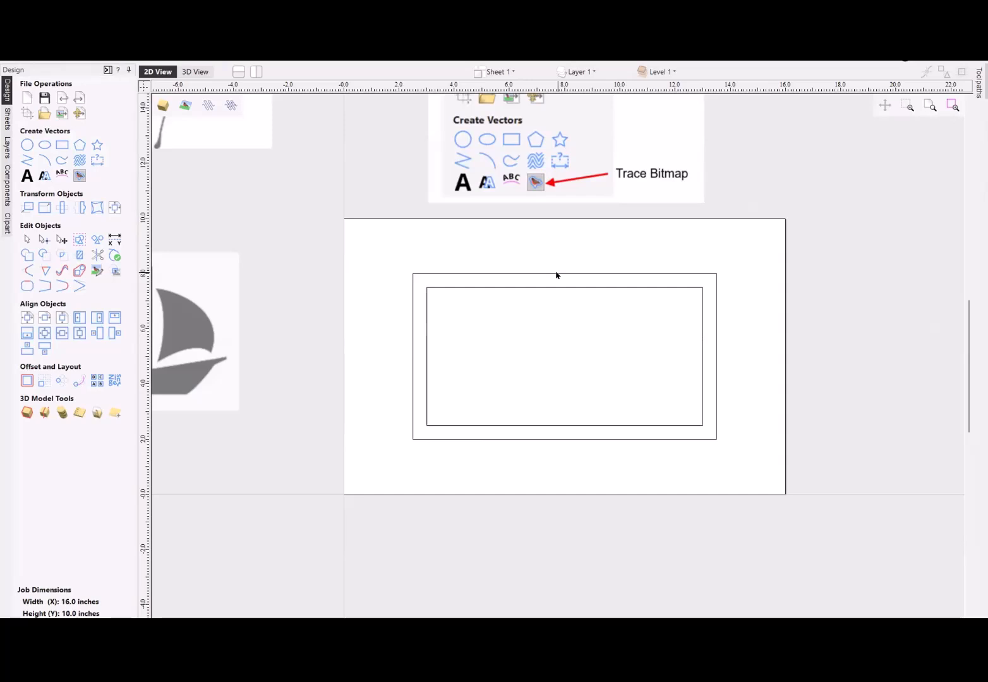
# - Show and pin the toolpaths pane, and close the toolpath preview to reach the toolpath operations
pyautogui.click(978, 88)
pyautogui.click(966, 69)
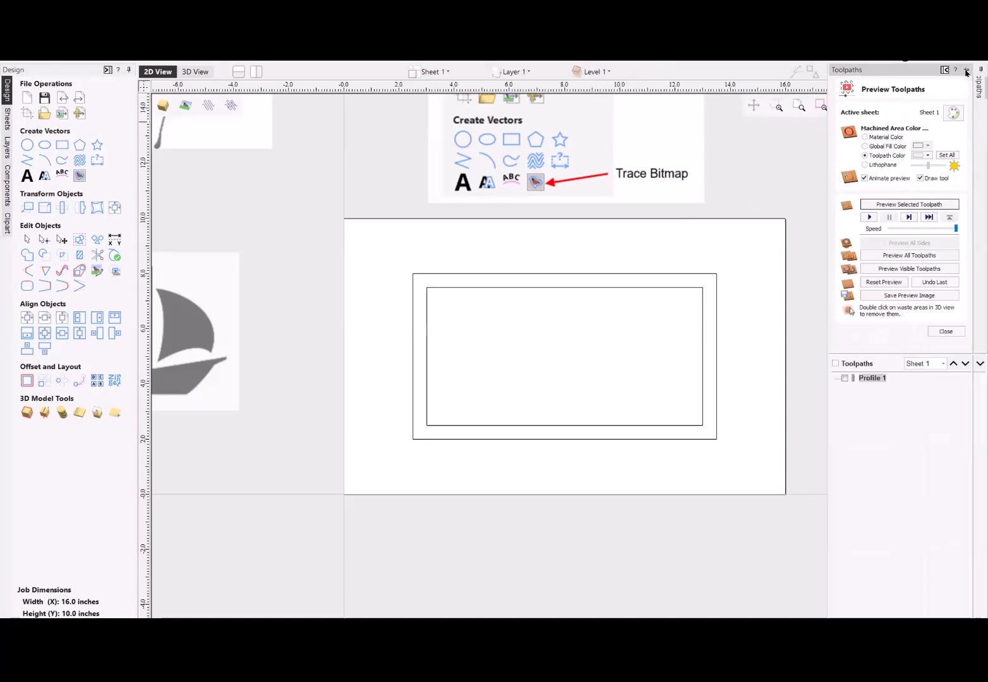
pyautogui.click(960, 332)
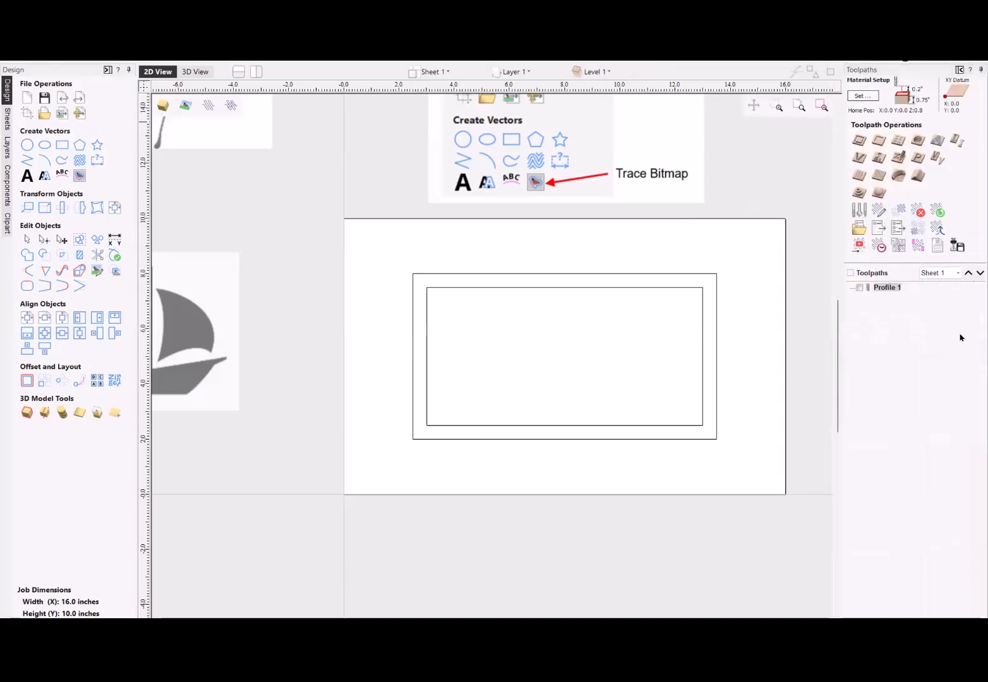
# - Create a Pocket toolpath for the inner rectangle with a 0.5 inch cut depth and calculate it
pyautogui.click(702, 301)
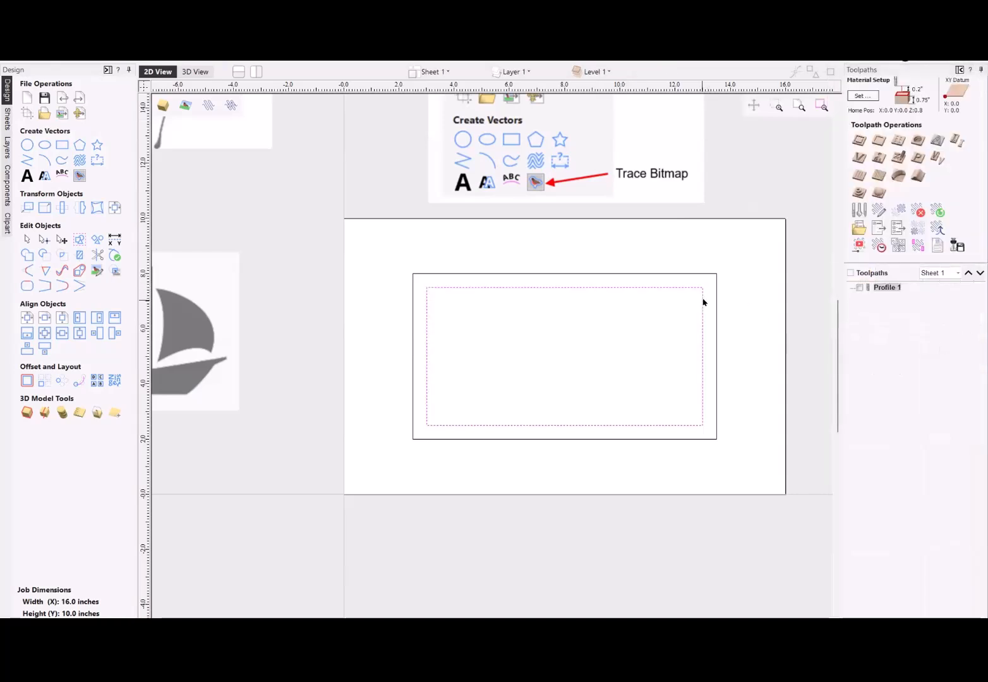
pyautogui.click(884, 146)
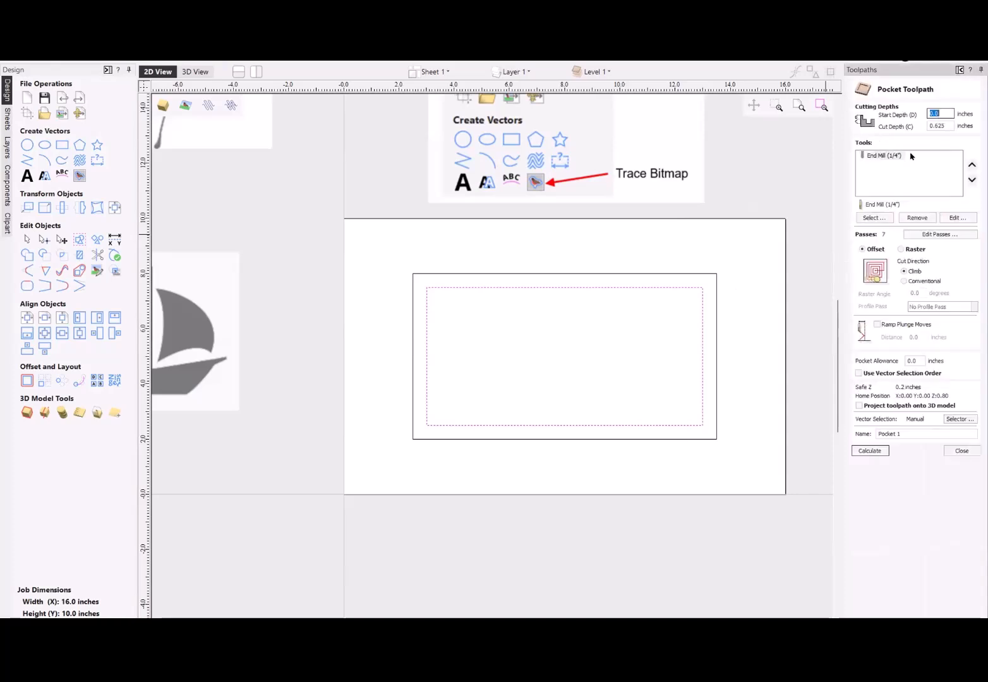
pyautogui.press('Tab')
pyautogui.write('.')
pyautogui.click(865, 451)
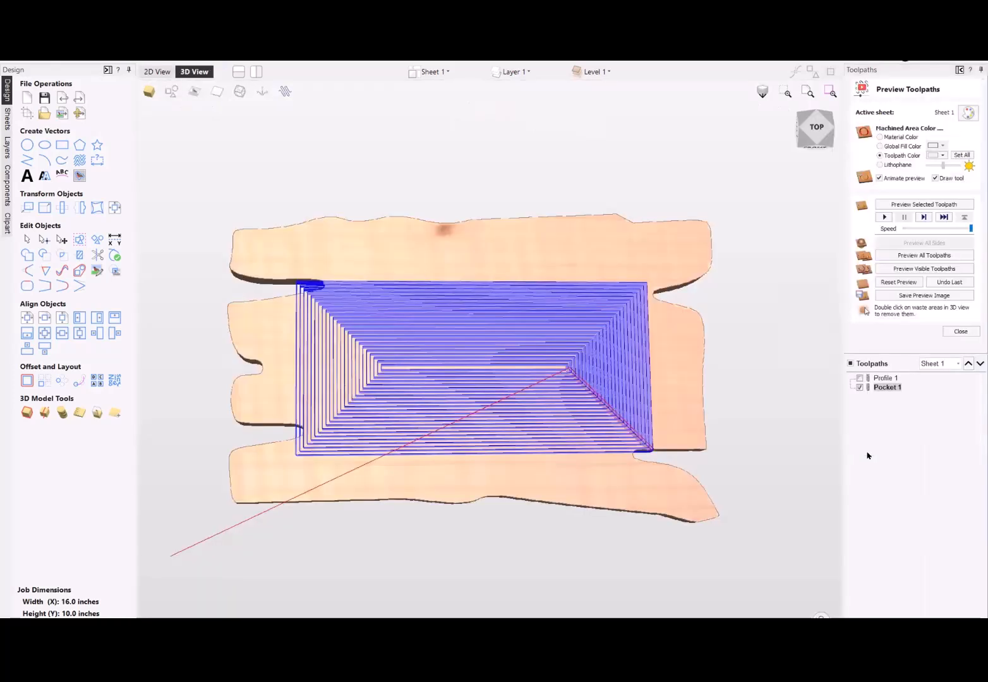
# - Reset the material preview, simulate the pocket toolpath, view it at an angle and close the preview
pyautogui.click(903, 283)
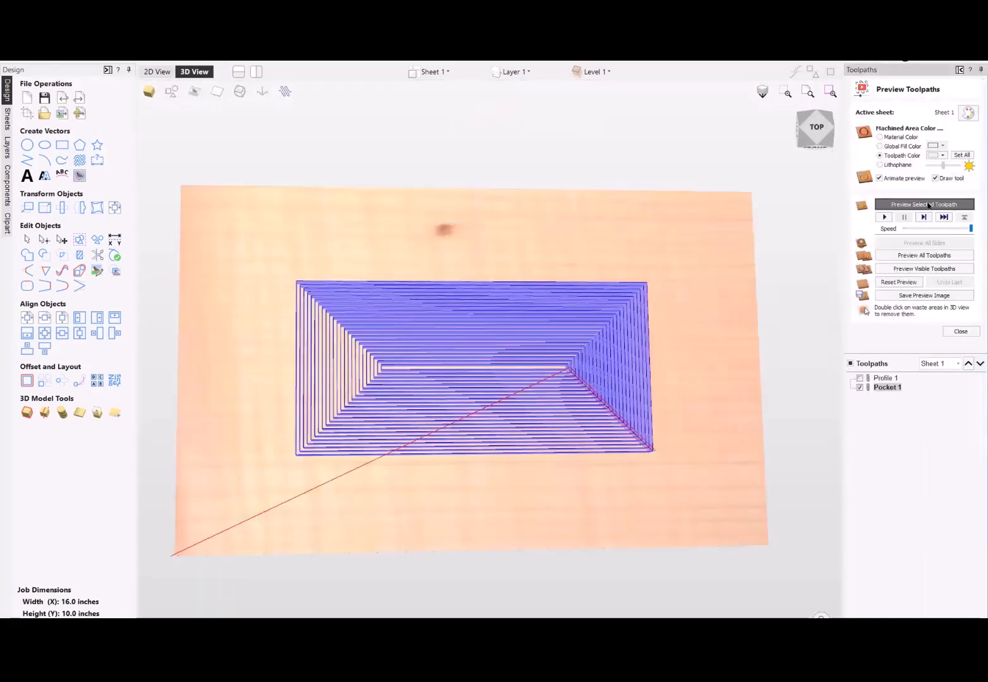
pyautogui.click(928, 206)
pyautogui.moveTo(514, 486); pyautogui.dragTo(537, 303)
pyautogui.click(975, 328)
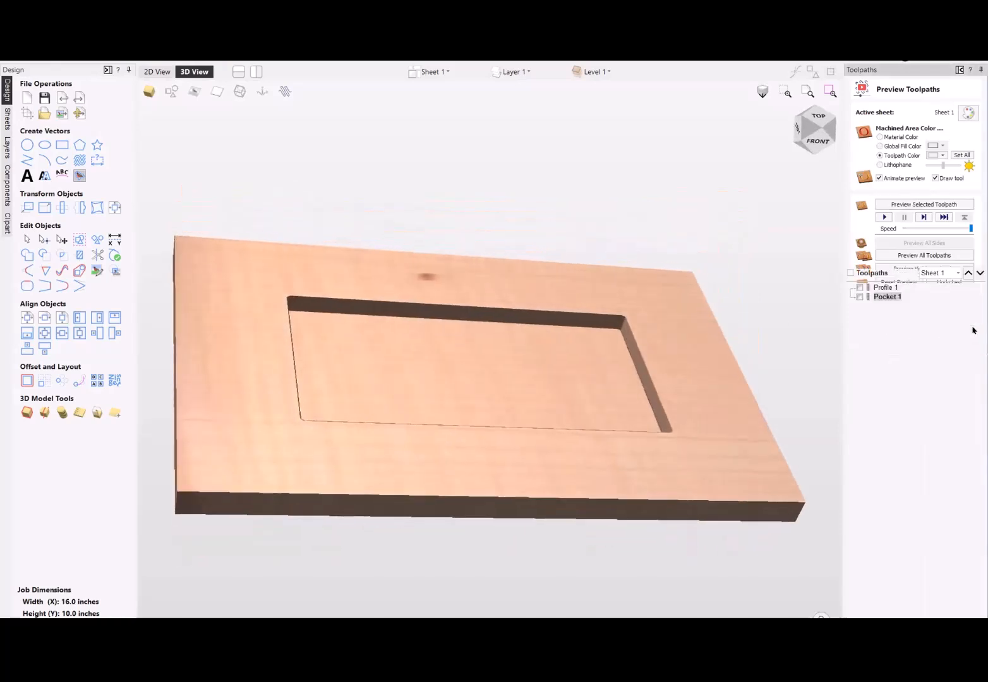
# - Reassign the Profile 1 toolpath to the outer rectangle and recalculate it
pyautogui.doubleClick(882, 286)
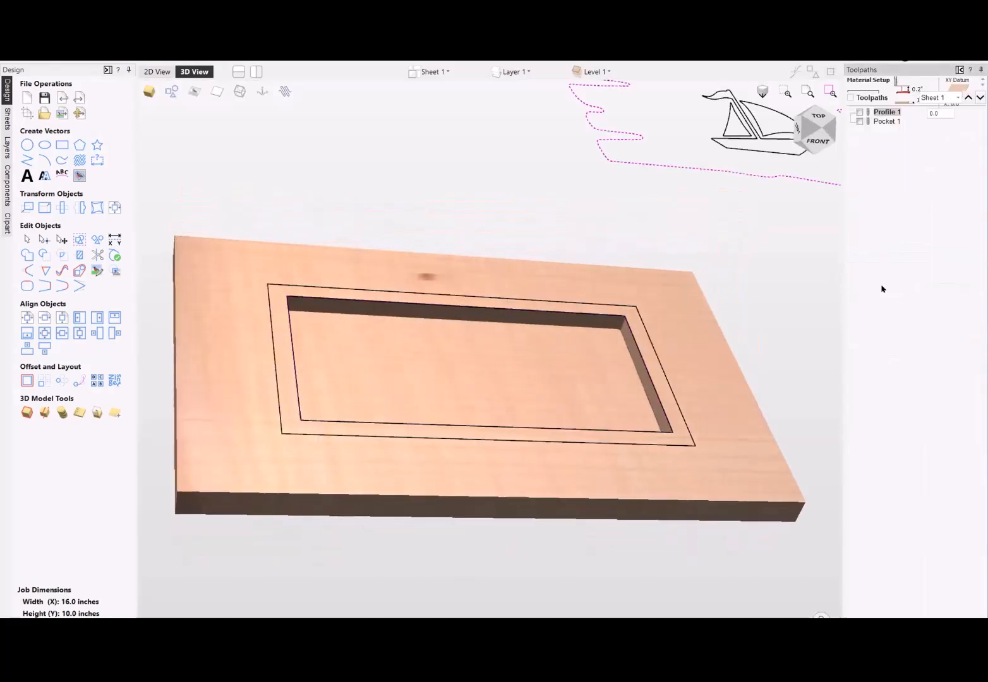
pyautogui.click(352, 291)
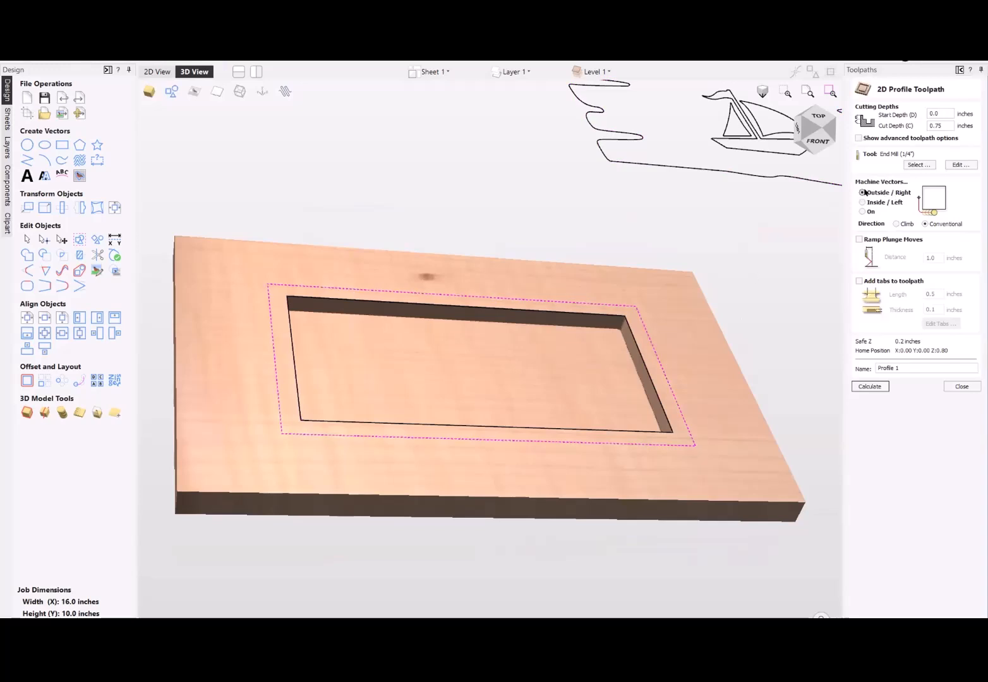
pyautogui.click(876, 386)
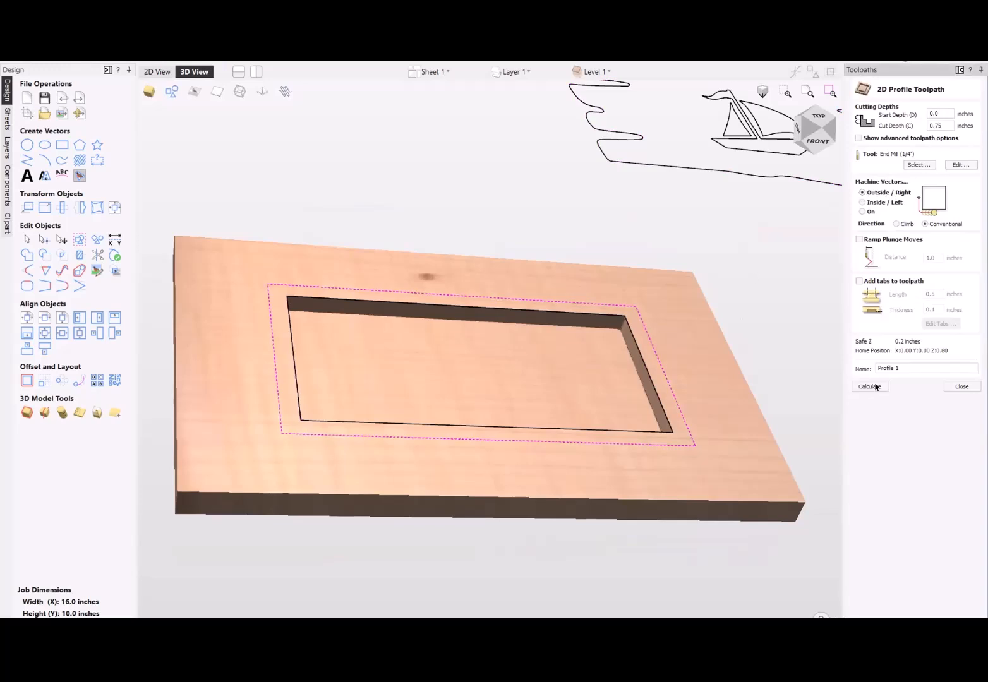
# - Preview the outside profile cut, remove the waste material around the tray and inspect the tray from several angles
pyautogui.click(919, 204)
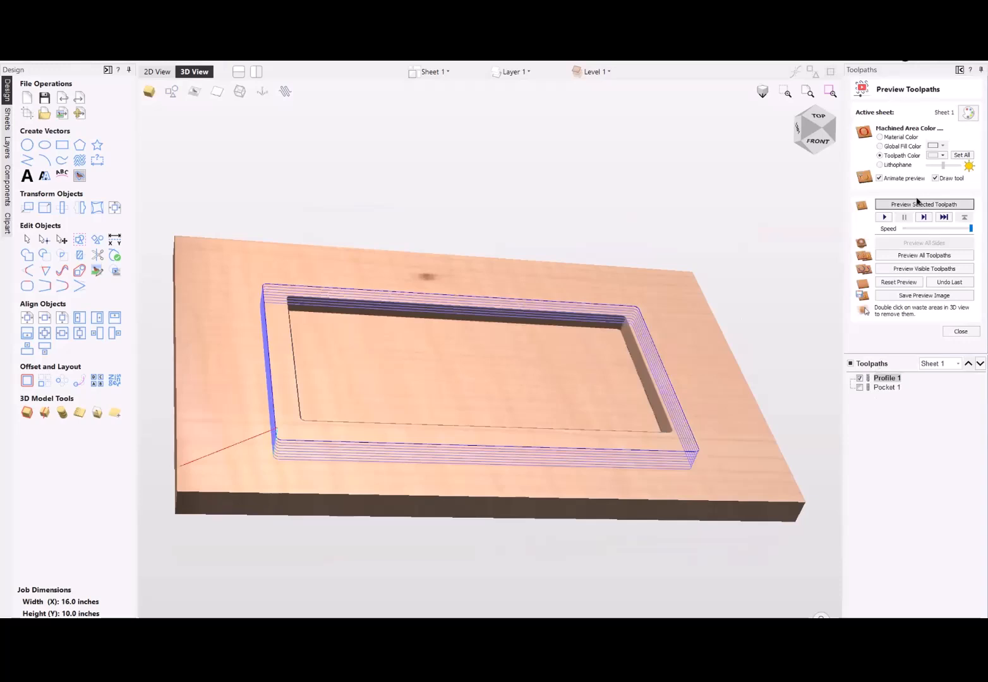
pyautogui.doubleClick(734, 459)
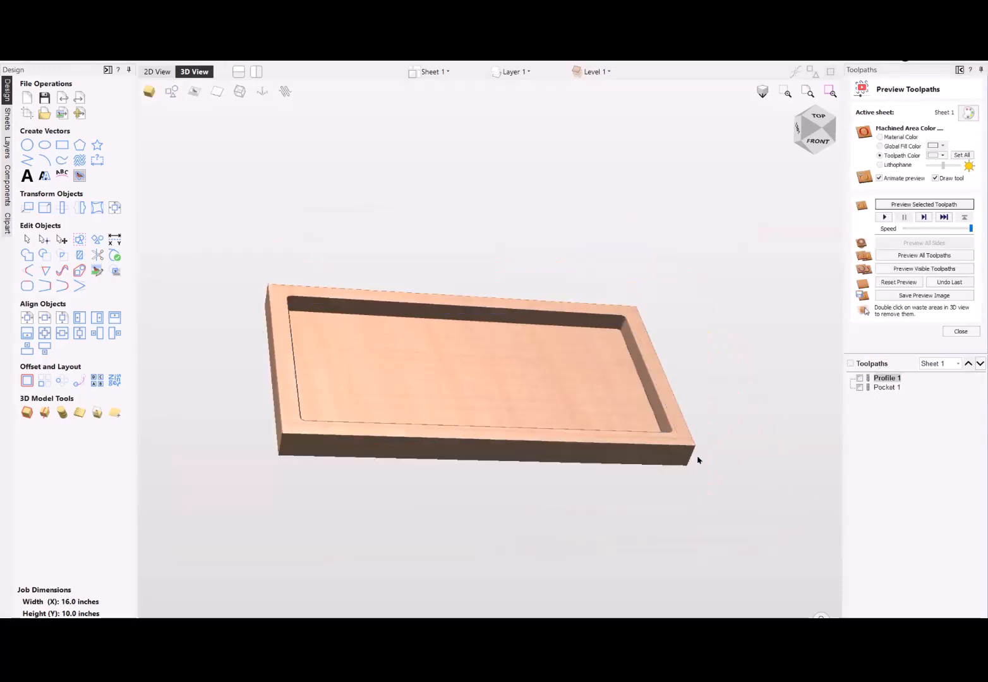
pyautogui.moveTo(505, 444); pyautogui.dragTo(635, 406)
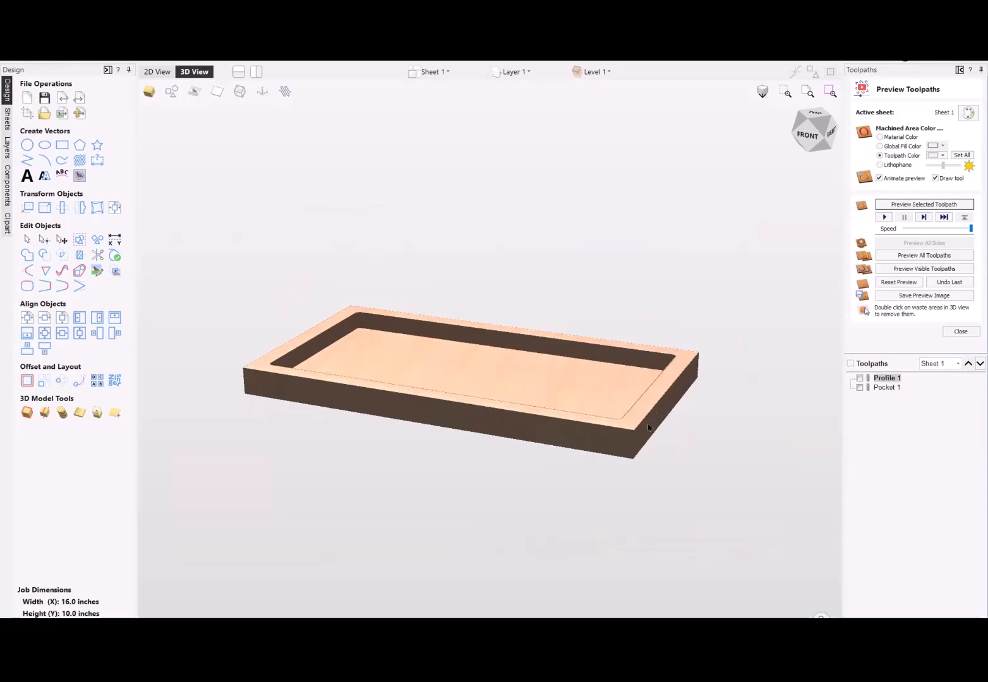
pyautogui.moveTo(577, 432); pyautogui.dragTo(727, 398)
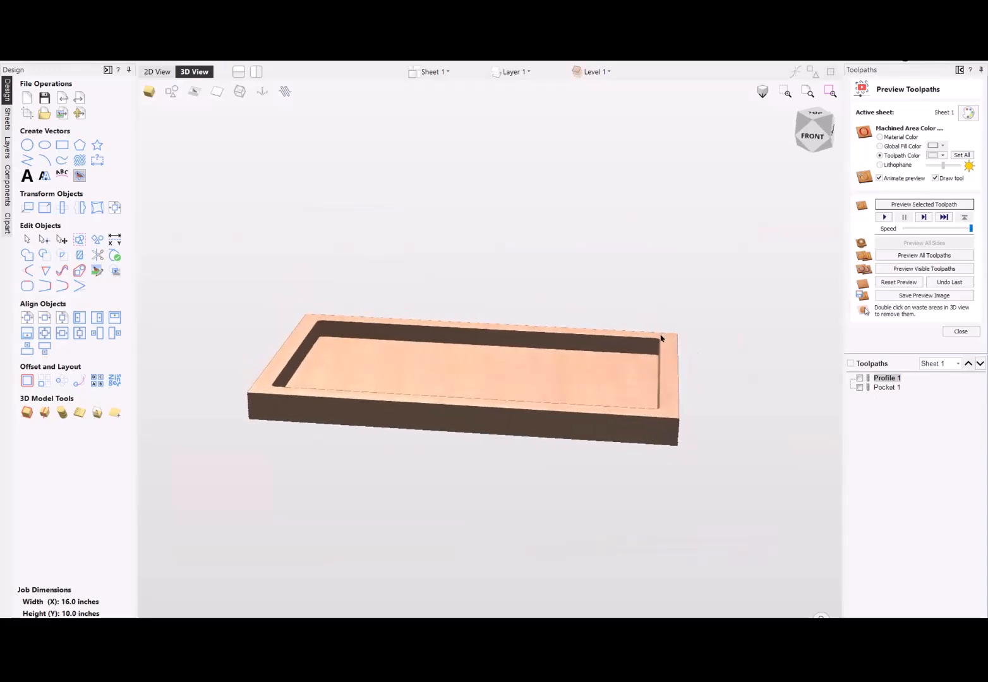
pyautogui.moveTo(520, 359); pyautogui.dragTo(426, 492)
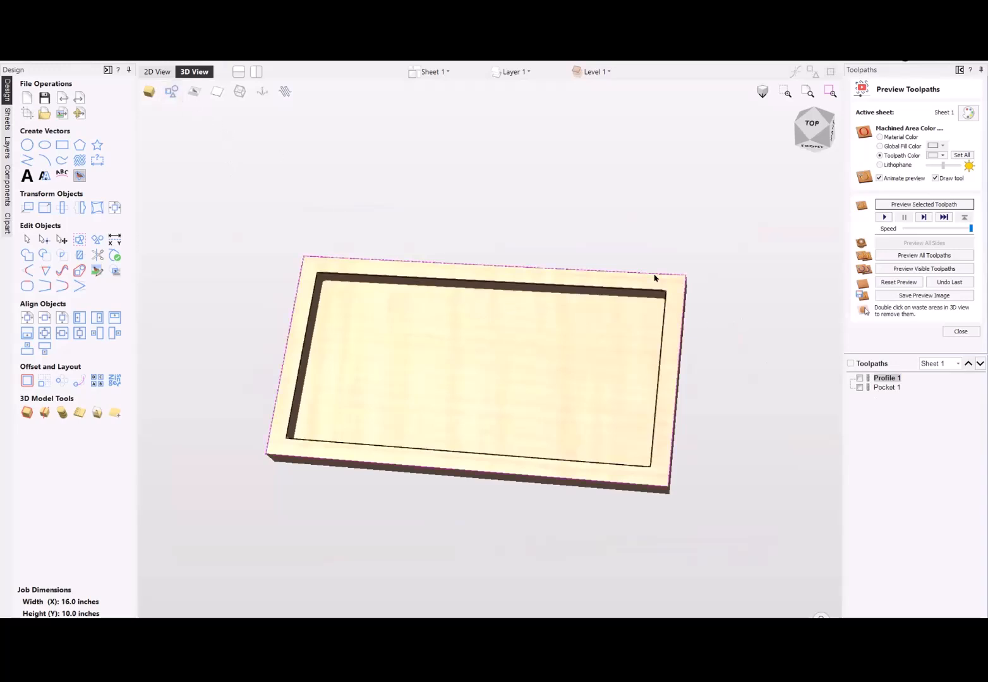
# - Start a new Profile toolpath on the outer rectangle in the 2D view, using the imperial Roundover 1/4 rad. form tool
pyautogui.click(156, 73)
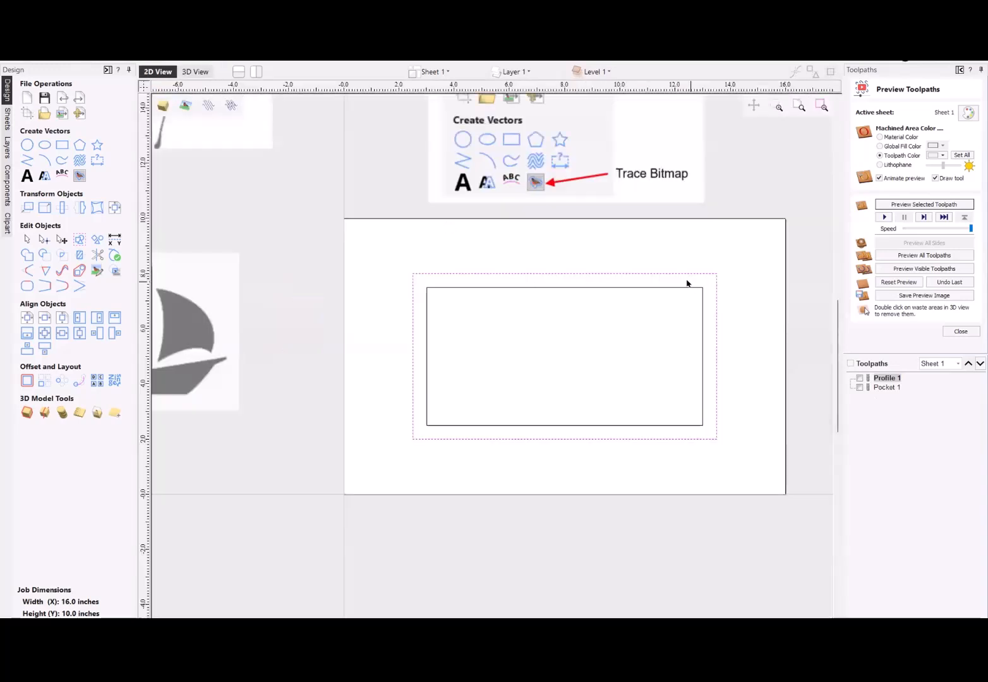
pyautogui.click(960, 331)
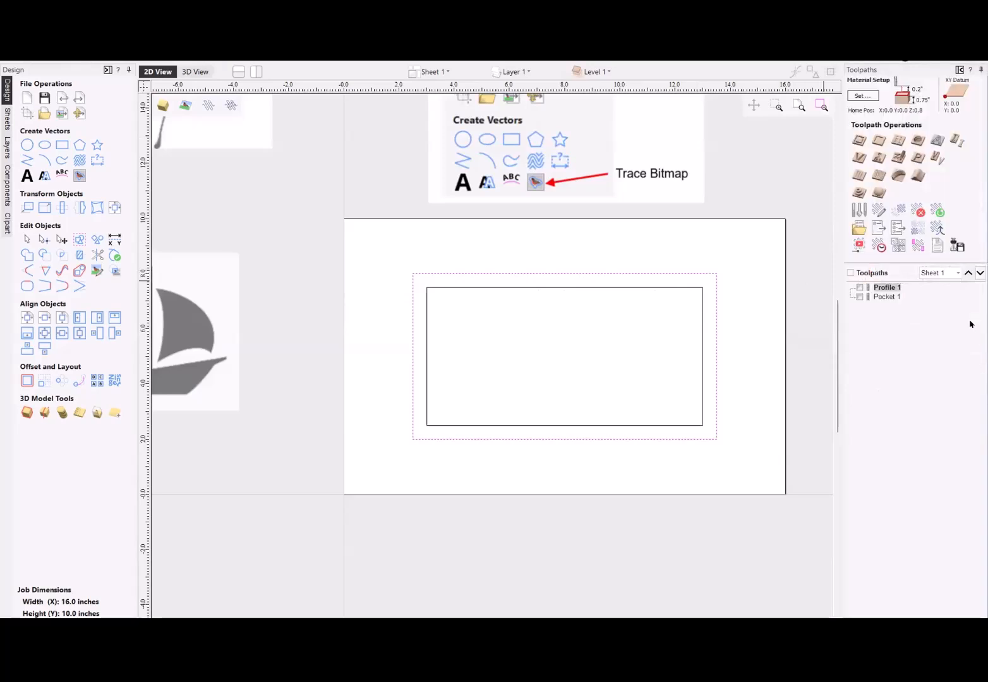
pyautogui.click(858, 140)
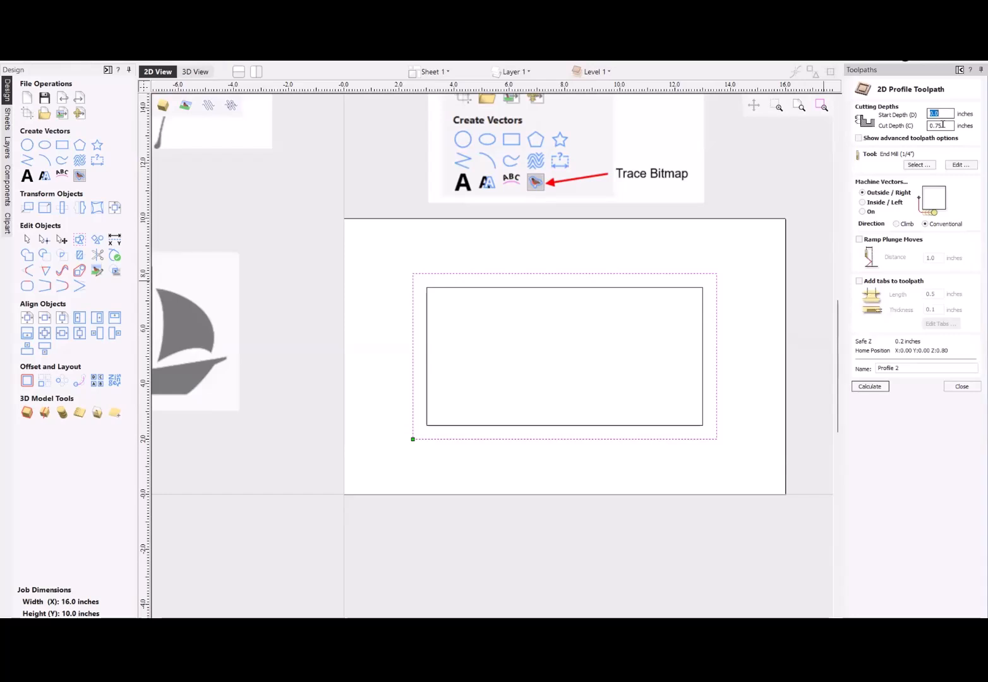
pyautogui.click(917, 165)
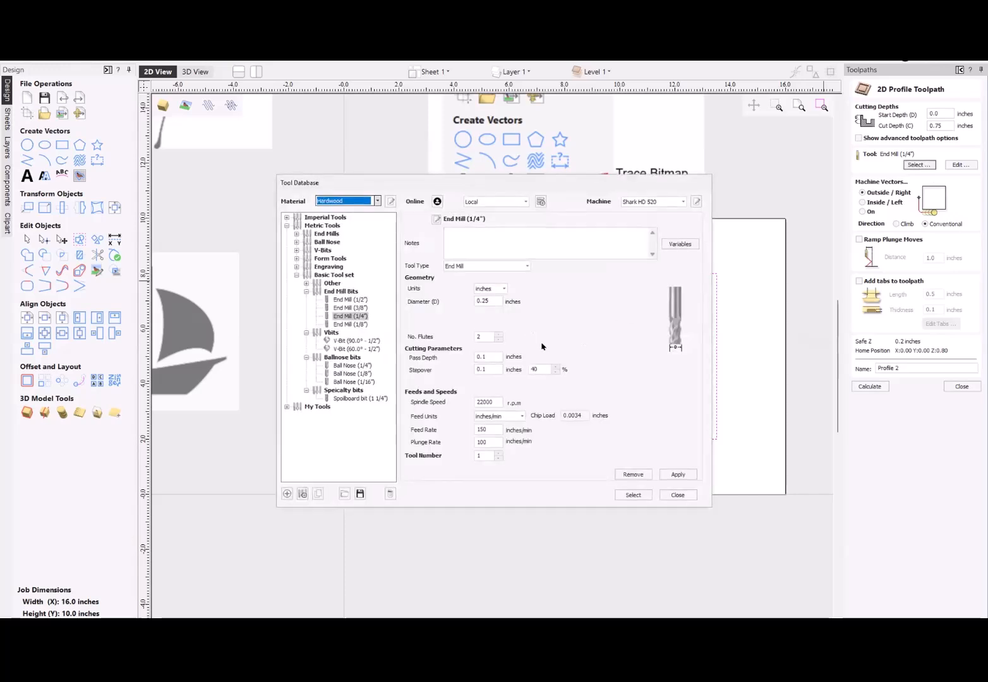
pyautogui.click(295, 275)
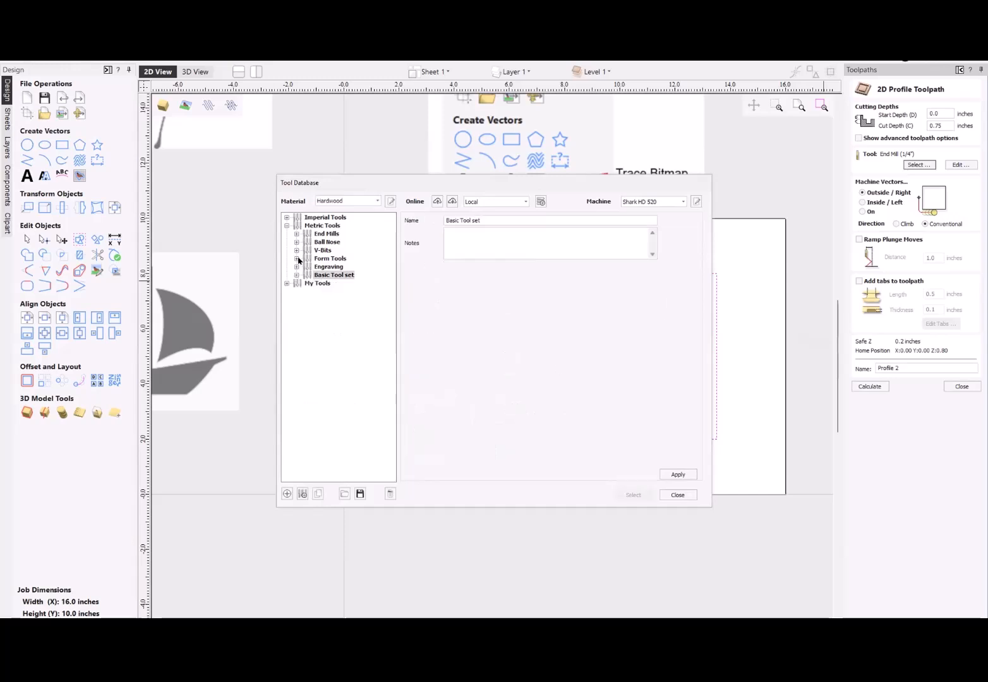
pyautogui.click(297, 258)
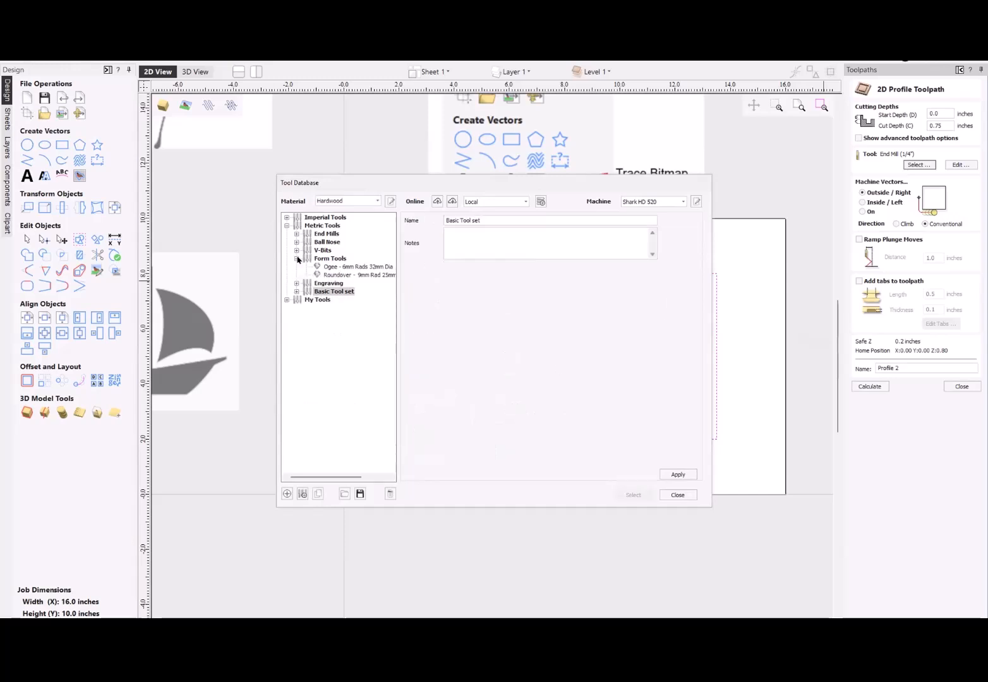
pyautogui.click(286, 217)
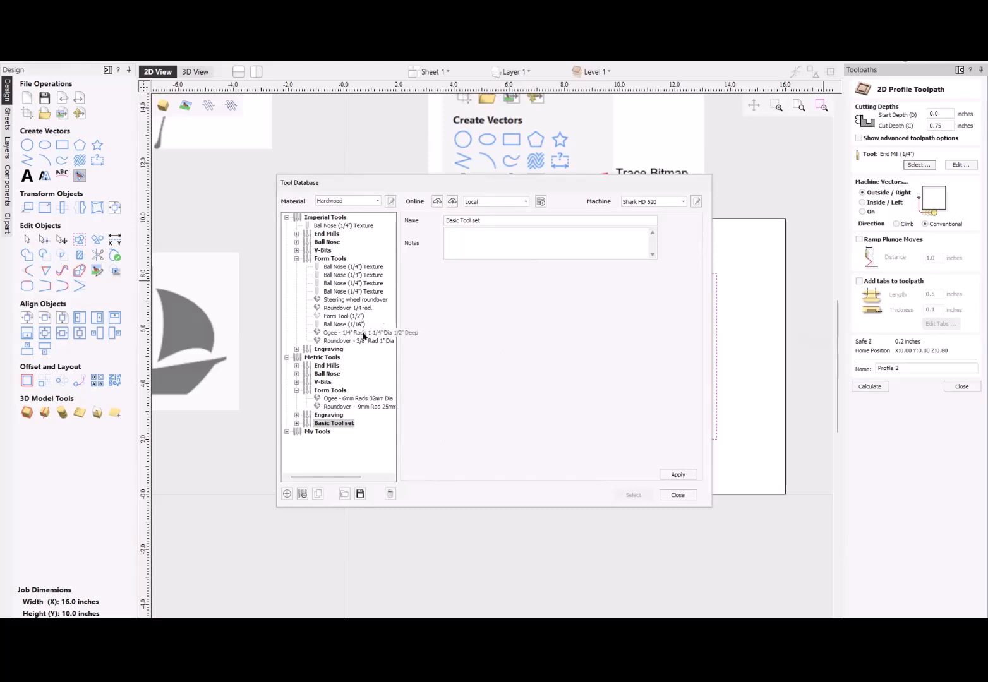
pyautogui.click(339, 308)
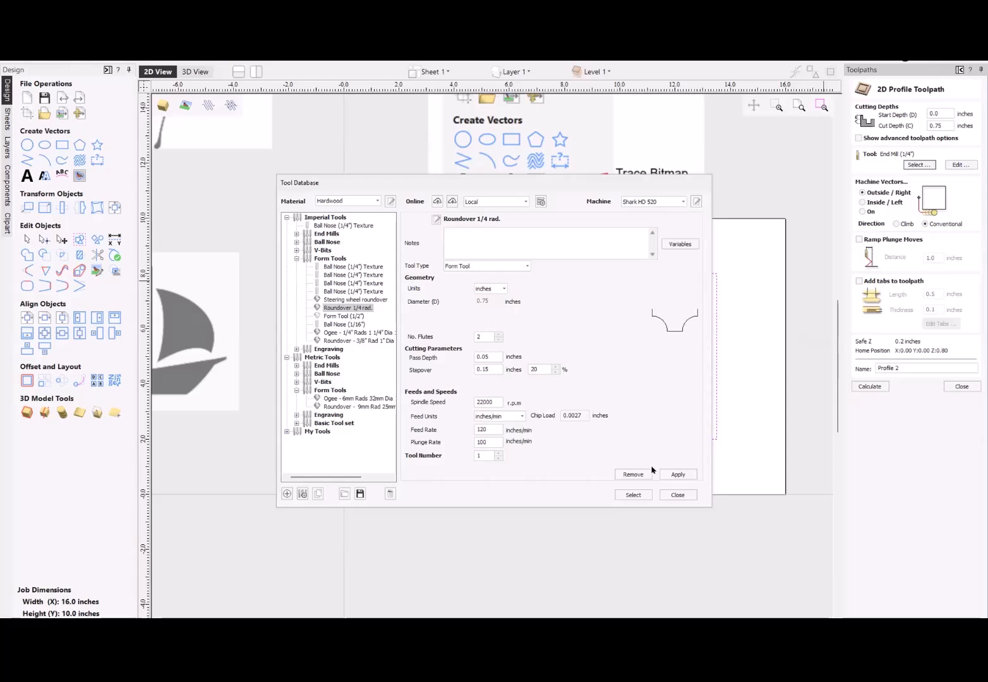
pyautogui.click(678, 475)
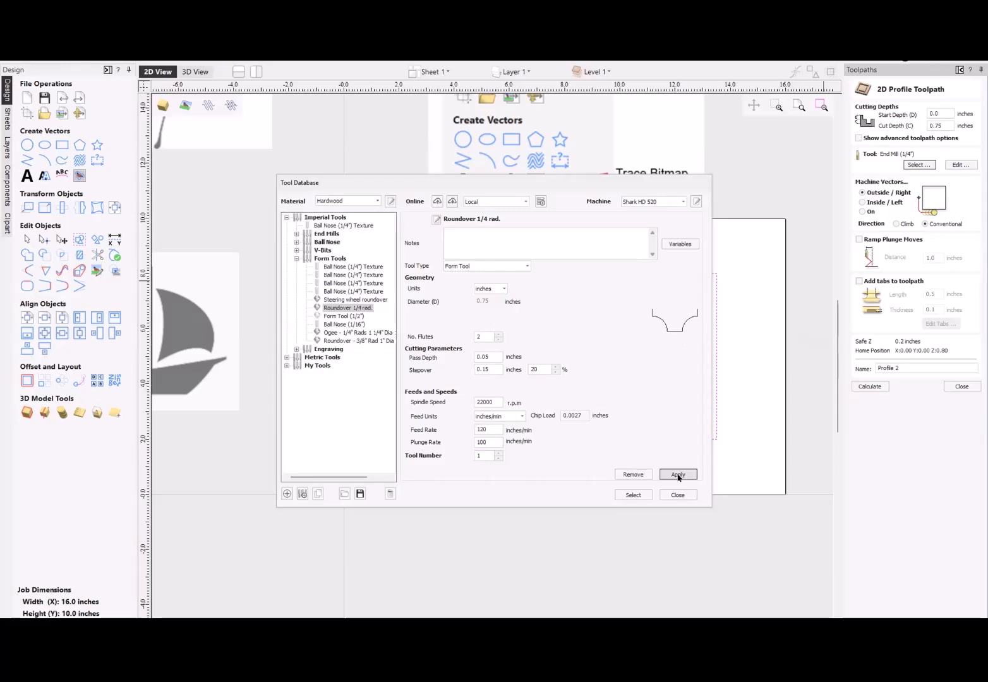
pyautogui.click(634, 496)
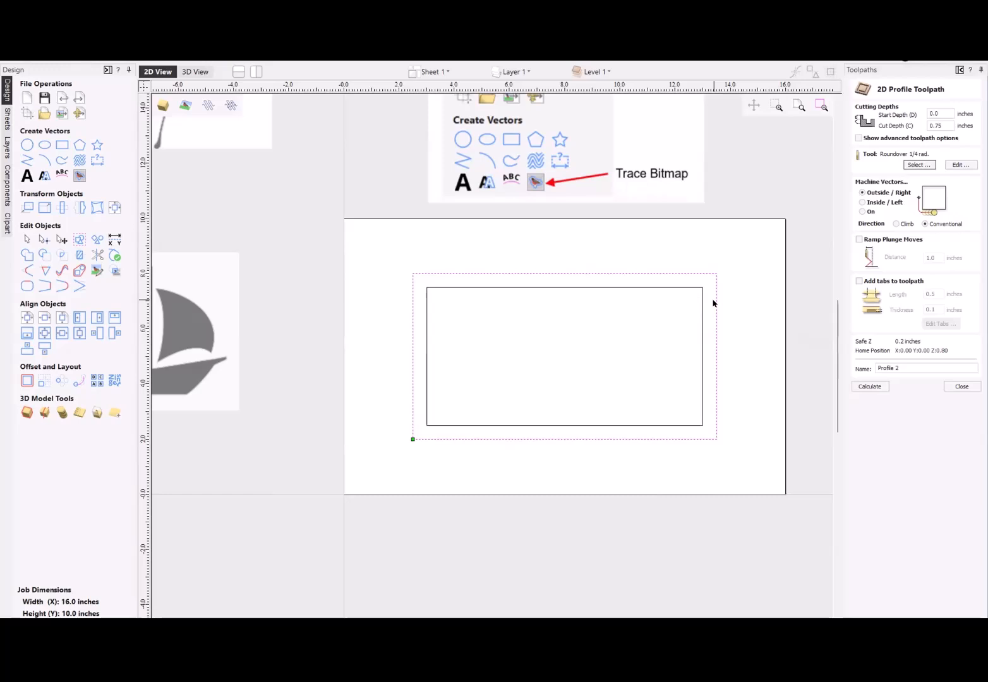
# - Set the roundover toolpath's cut depth to 0.25 inches and check the form tool's geometry and cutting parameters
pyautogui.doubleClick(948, 124)
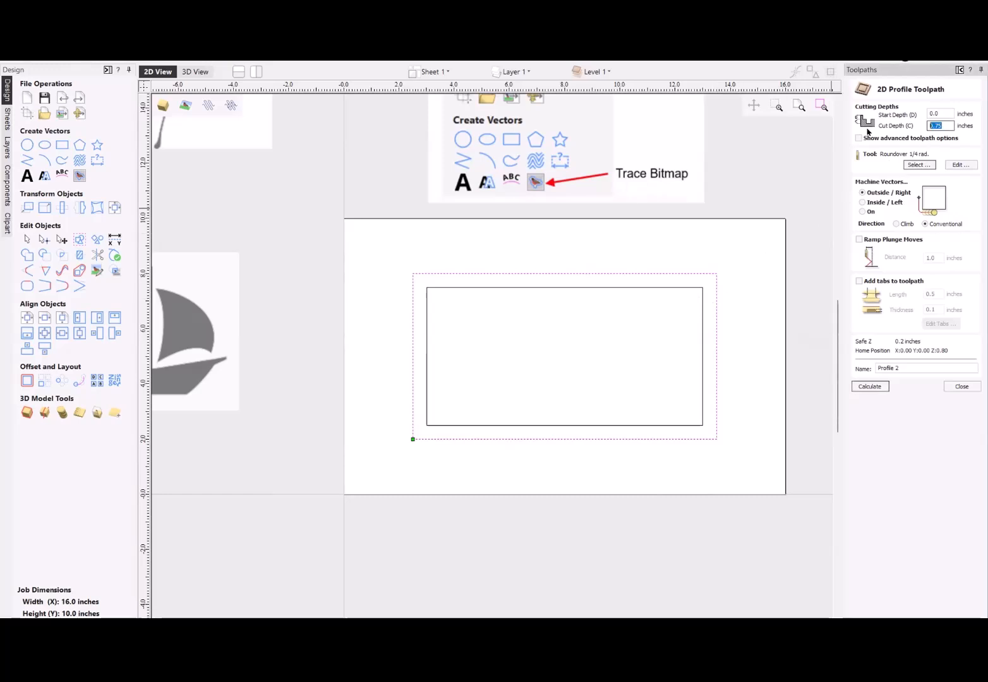
pyautogui.press('BackSpace')
pyautogui.click(959, 164)
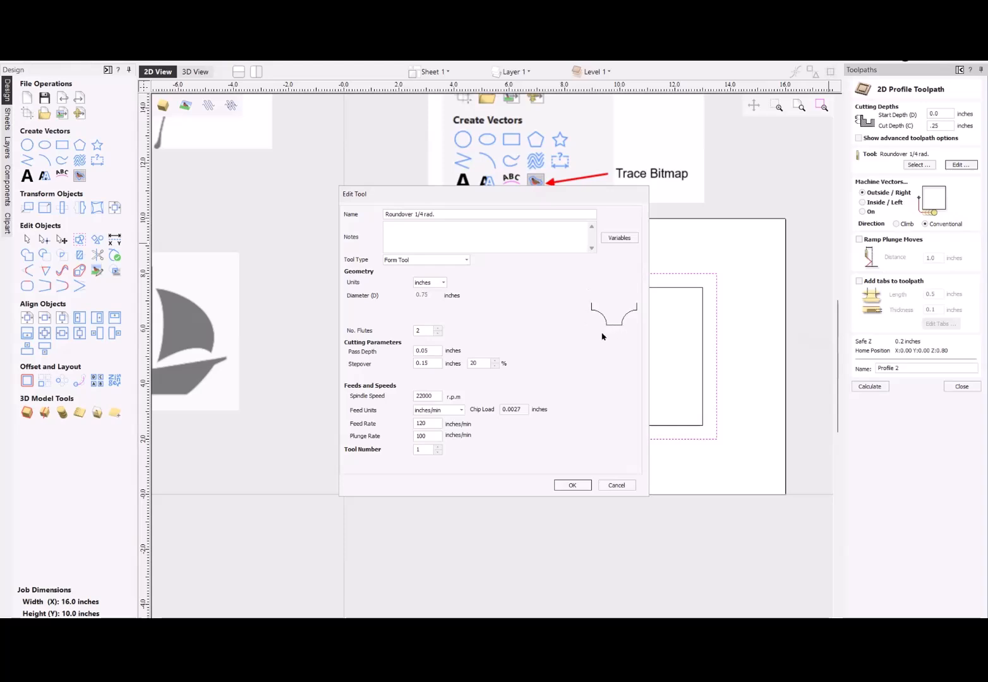
pyautogui.click(573, 485)
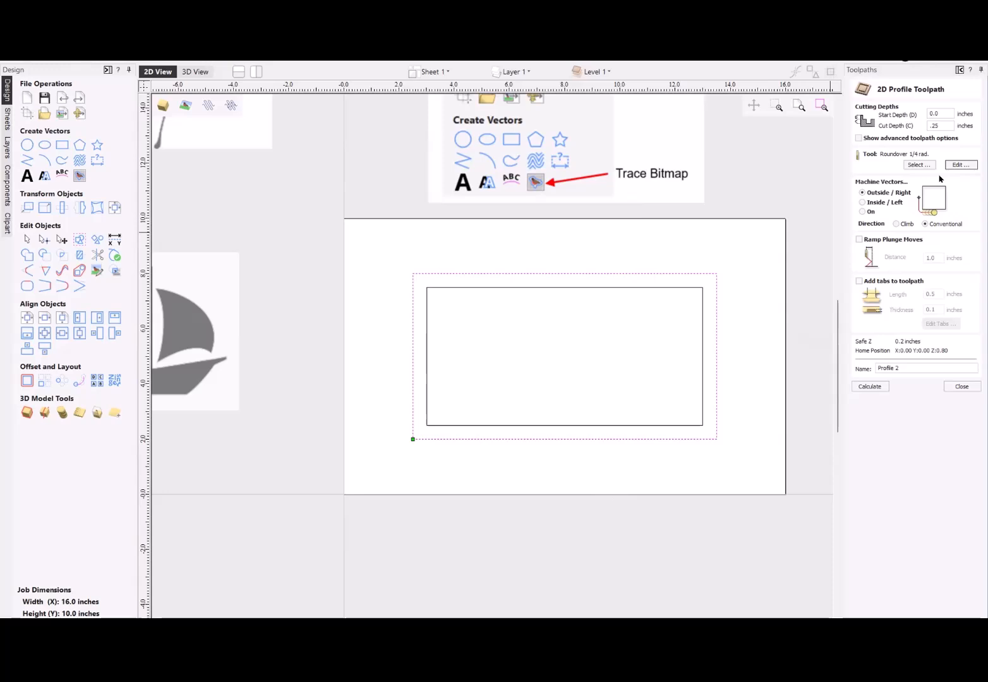
# - Show the advanced toolpath options, set the allowance offset to -0.25 inches and calculate the roundover toolpath
pyautogui.click(859, 138)
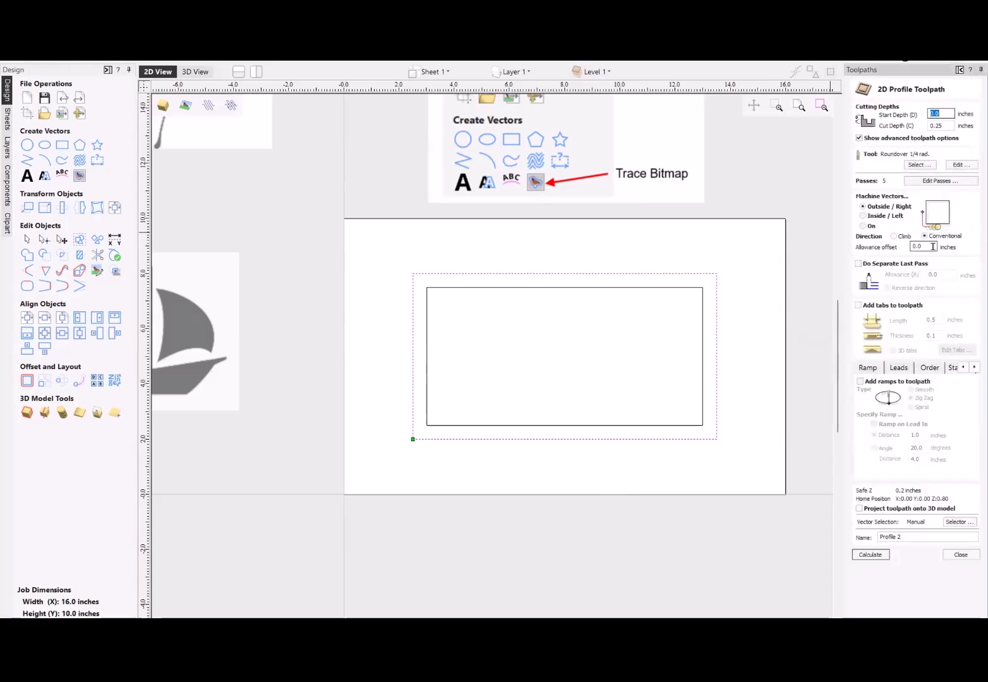
pyautogui.click(933, 247)
pyautogui.write('-.25')
pyautogui.click(870, 555)
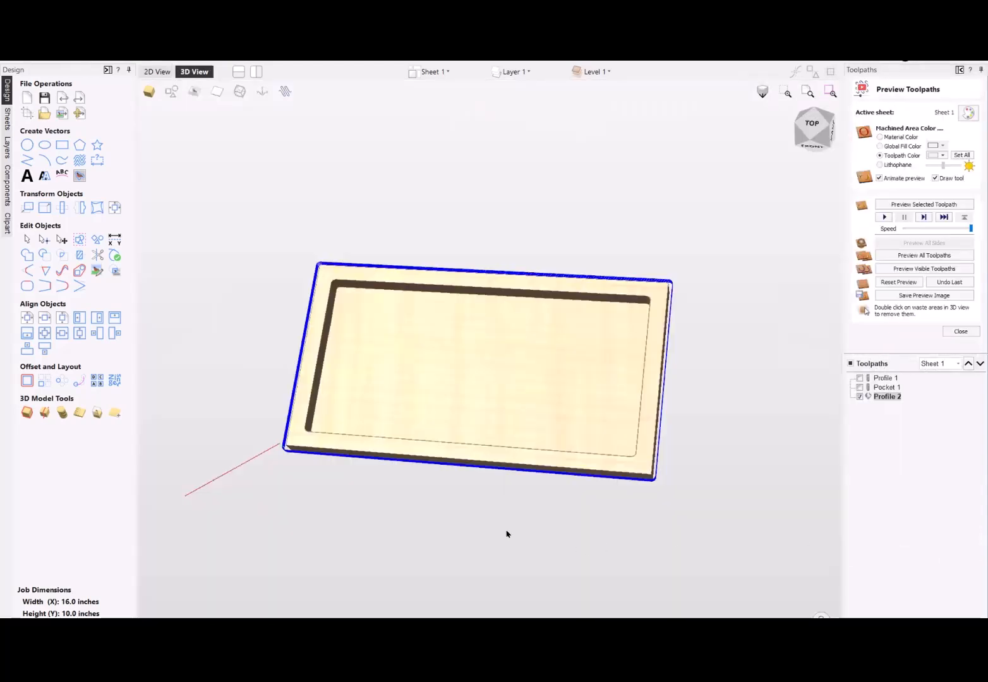
# - Preview the roundover toolpath on the tray and inspect its rounded outer corner up close
pyautogui.moveTo(499, 369); pyautogui.dragTo(657, 323)
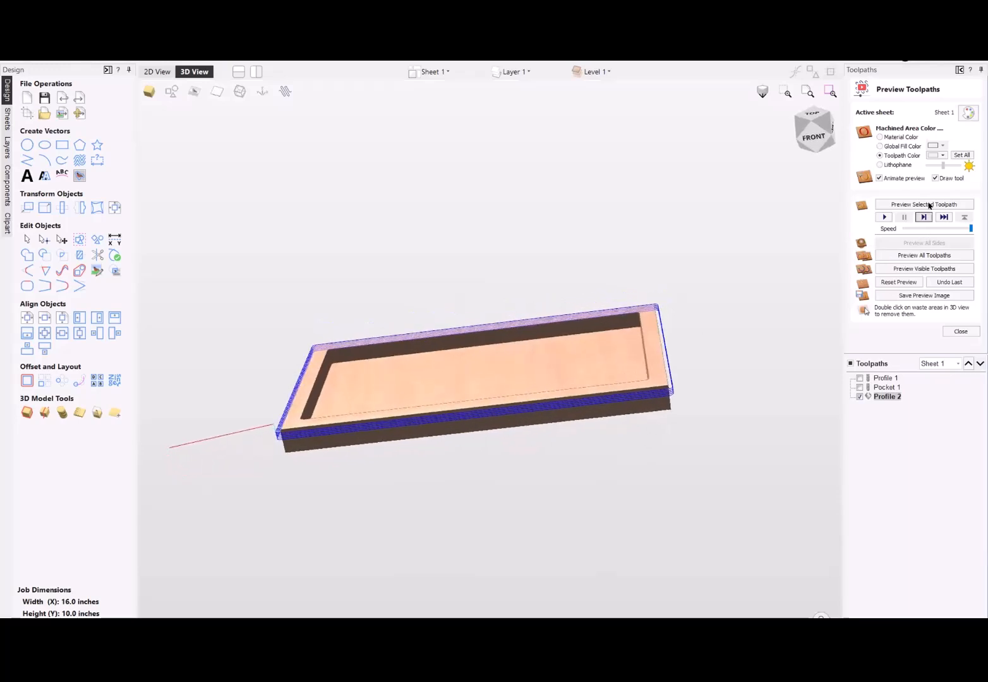
pyautogui.click(926, 204)
pyautogui.moveTo(594, 349); pyautogui.dragTo(707, 442)
pyautogui.scroll(5, 706, 442)
pyautogui.moveTo(613, 344); pyautogui.dragTo(650, 400)
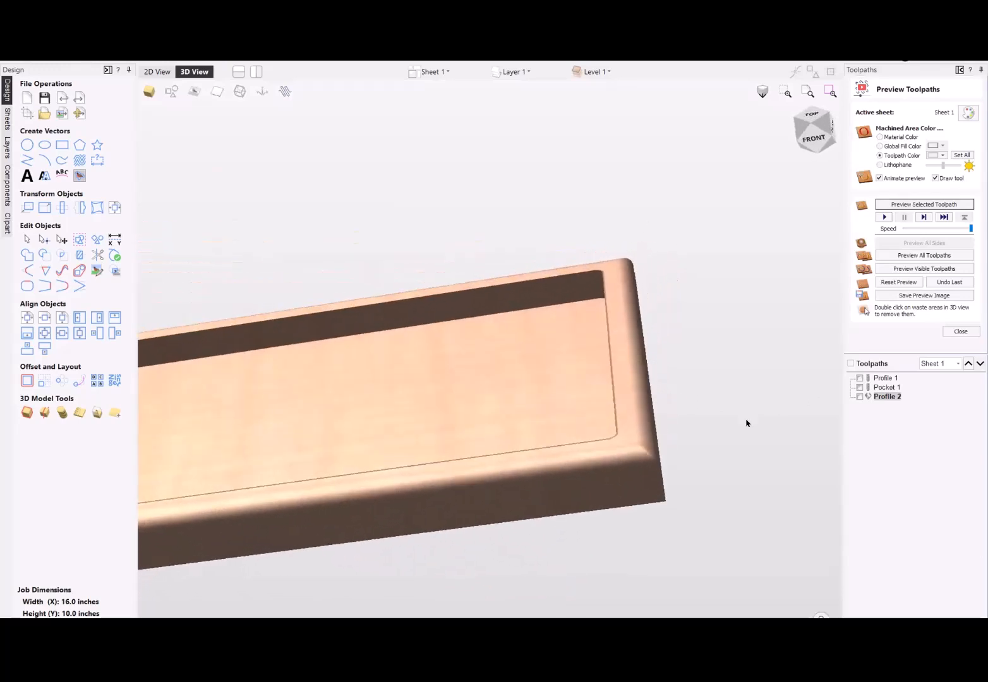
pyautogui.moveTo(559, 398); pyautogui.dragTo(631, 451)
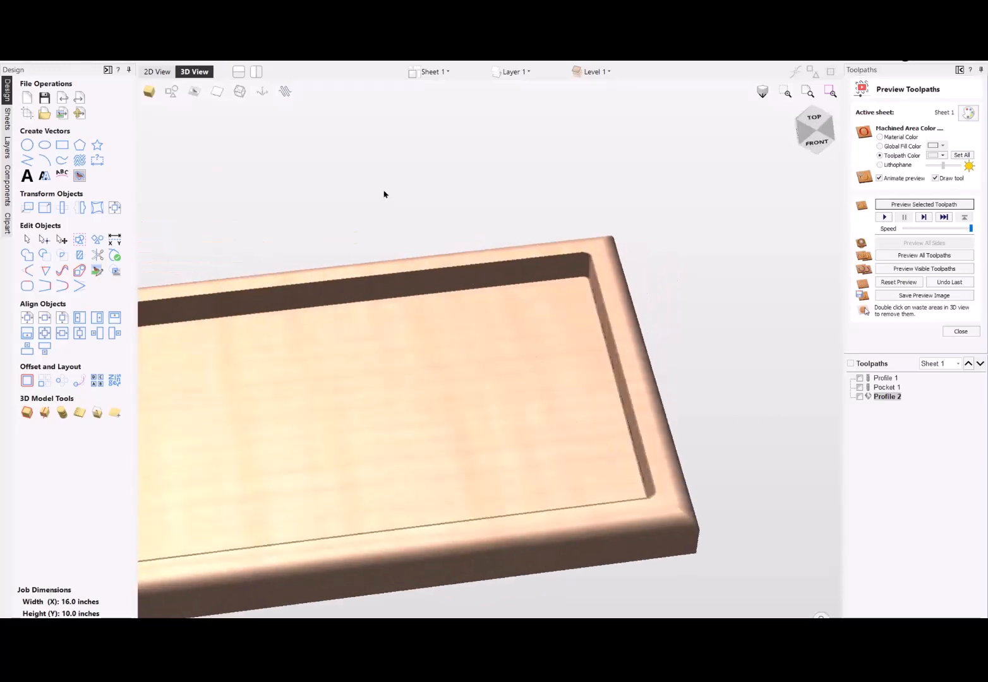
# - Review the roundover tool's settings, change its toolpath to machine on the vector, recalculate it and preview the edge
pyautogui.doubleClick(876, 398)
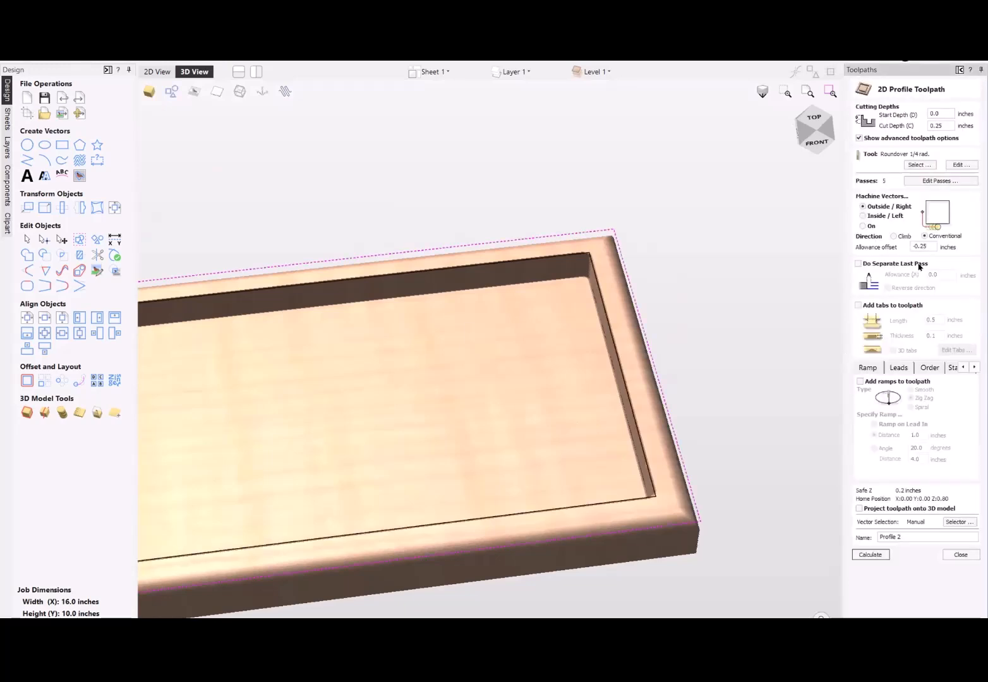
pyautogui.click(961, 166)
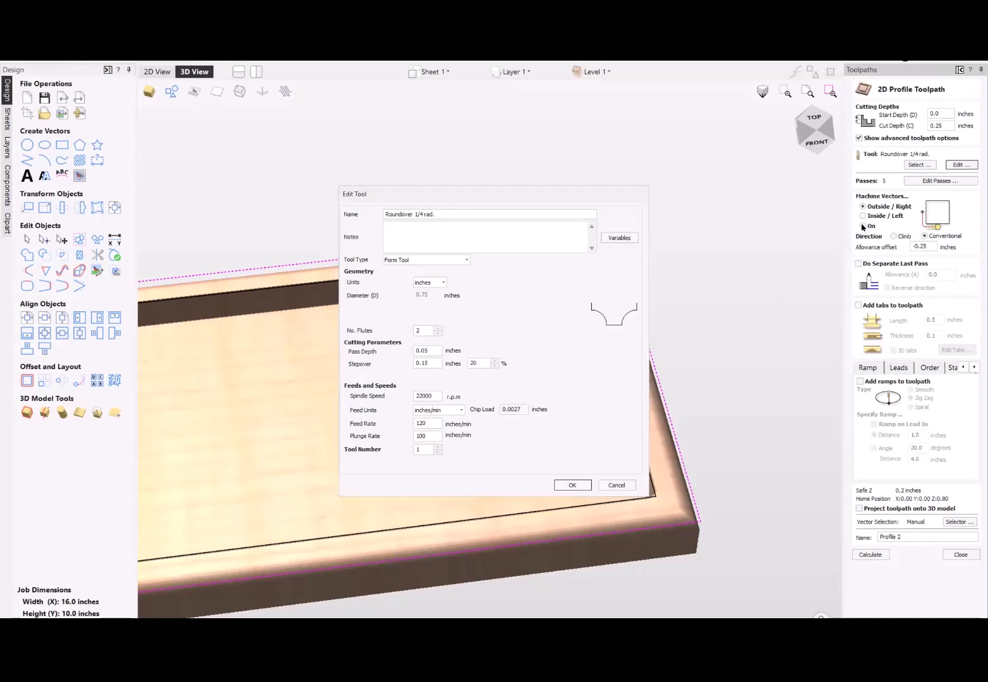
pyautogui.click(568, 485)
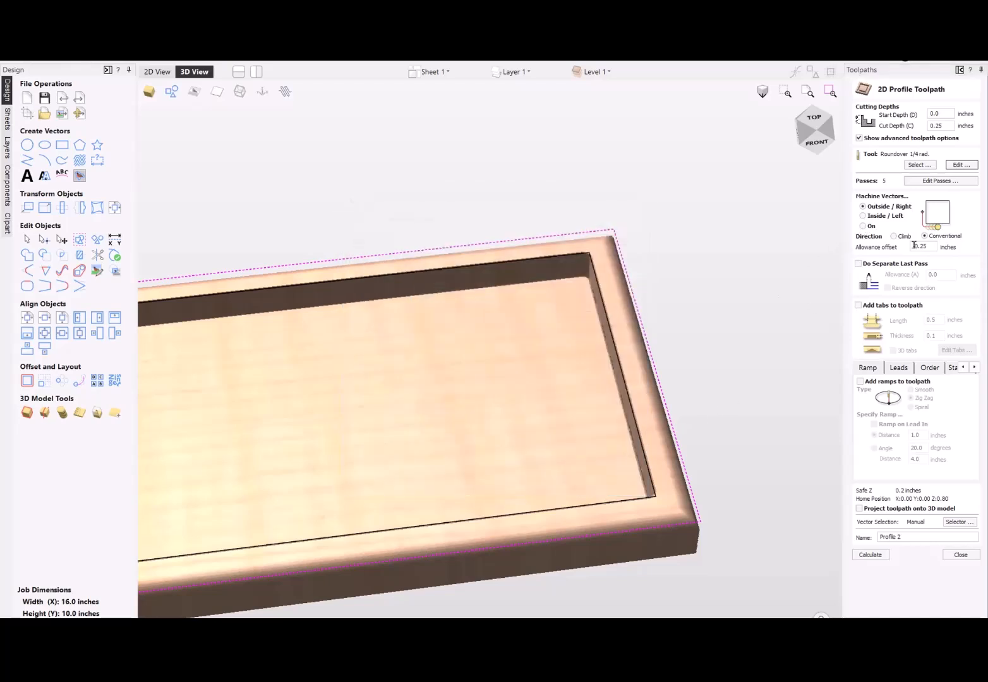
pyautogui.click(862, 226)
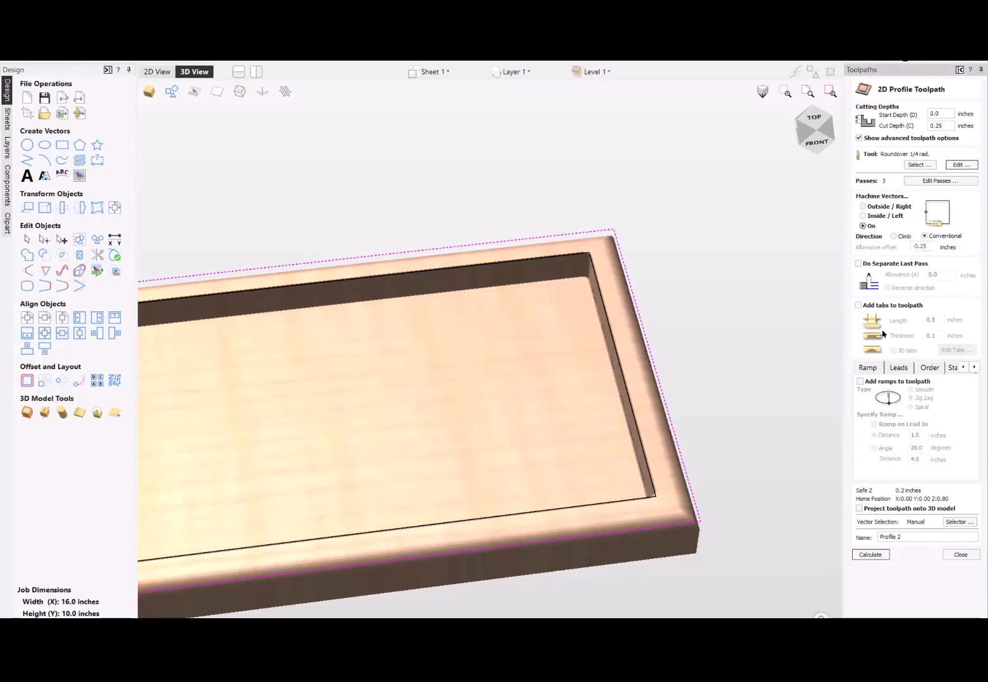
pyautogui.click(869, 555)
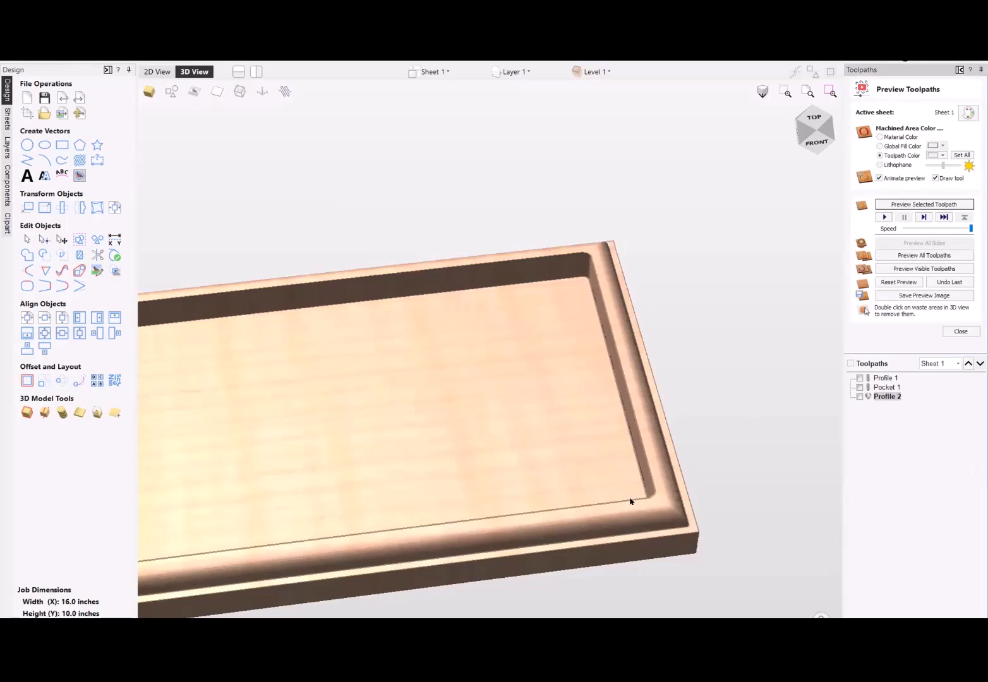
pyautogui.moveTo(630, 501); pyautogui.dragTo(593, 419)
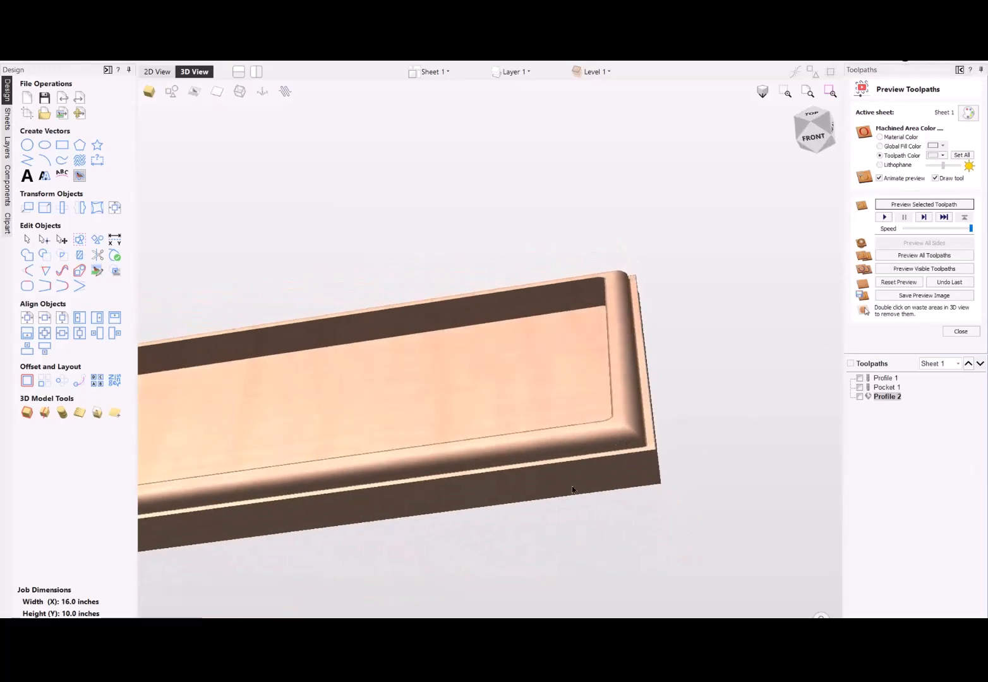